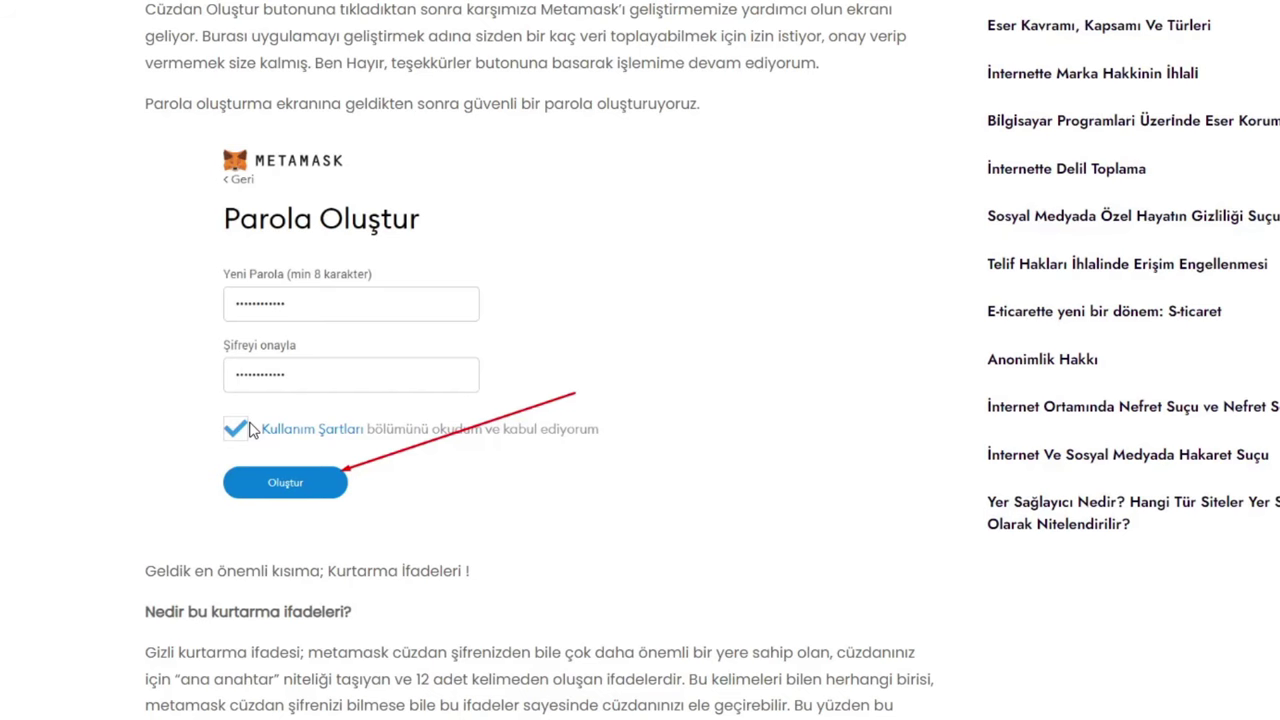
Read the MetaMask guide's sections on creating a password, saving and confirming the secret recovery phrase, and the finished wallet screen
scroll(505, 396, "down", 3)
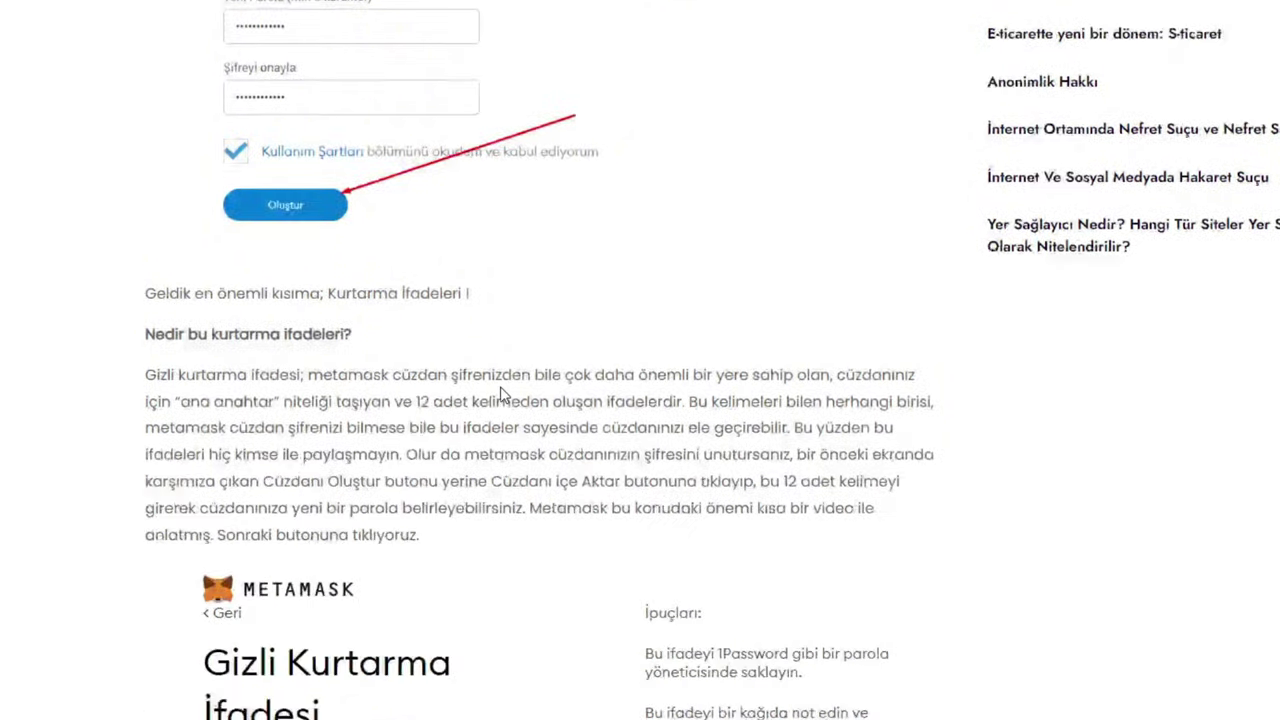
scroll(503, 397, "up", 3)
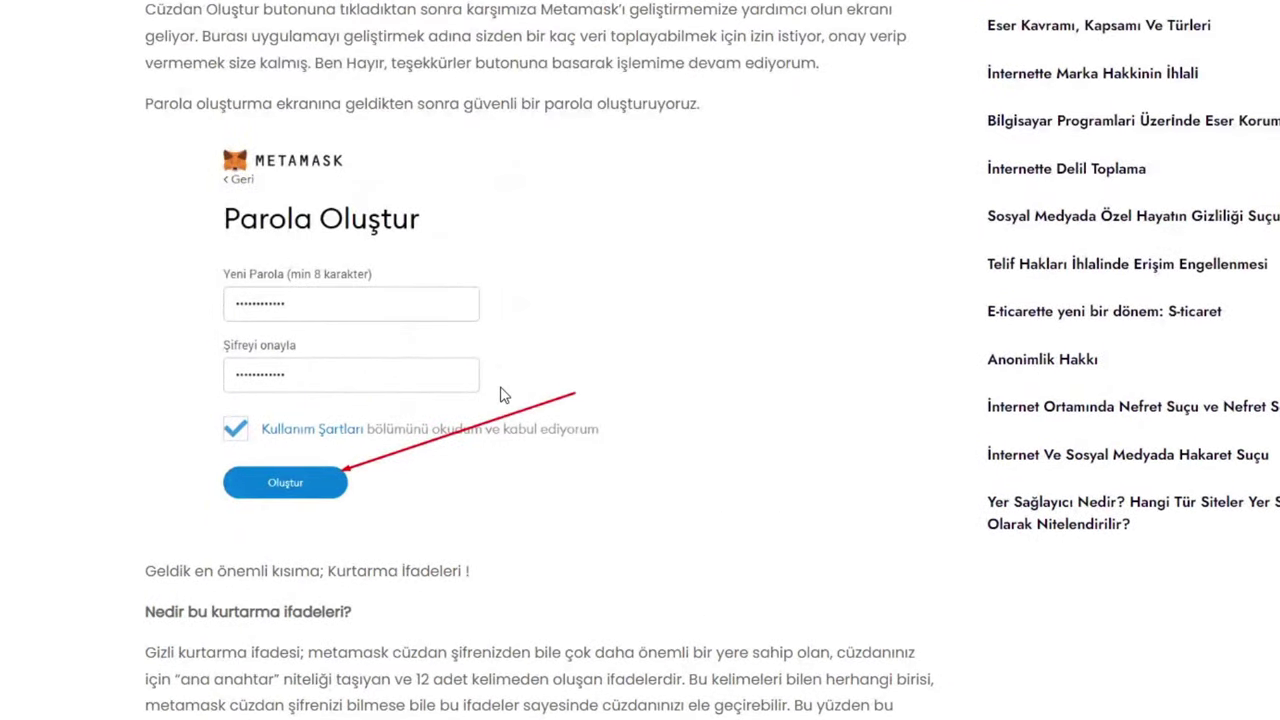
scroll(505, 396, "down", 2)
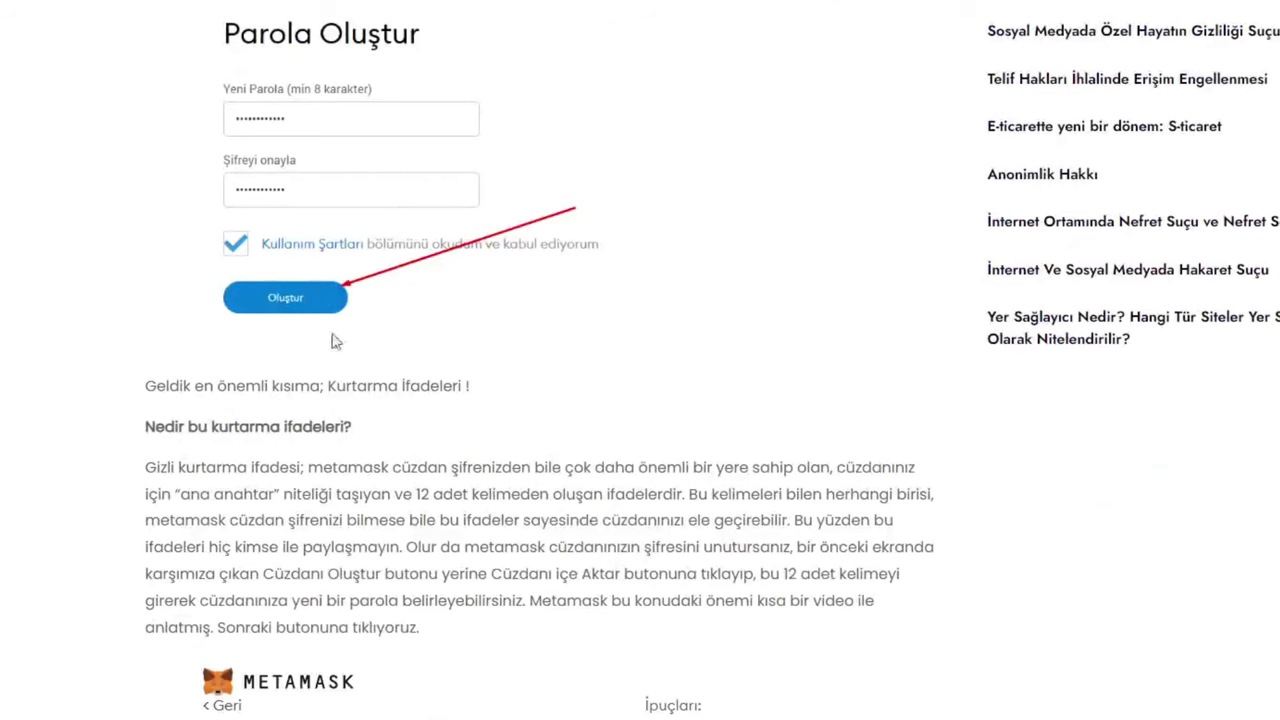
scroll(292, 290, "down", 5)
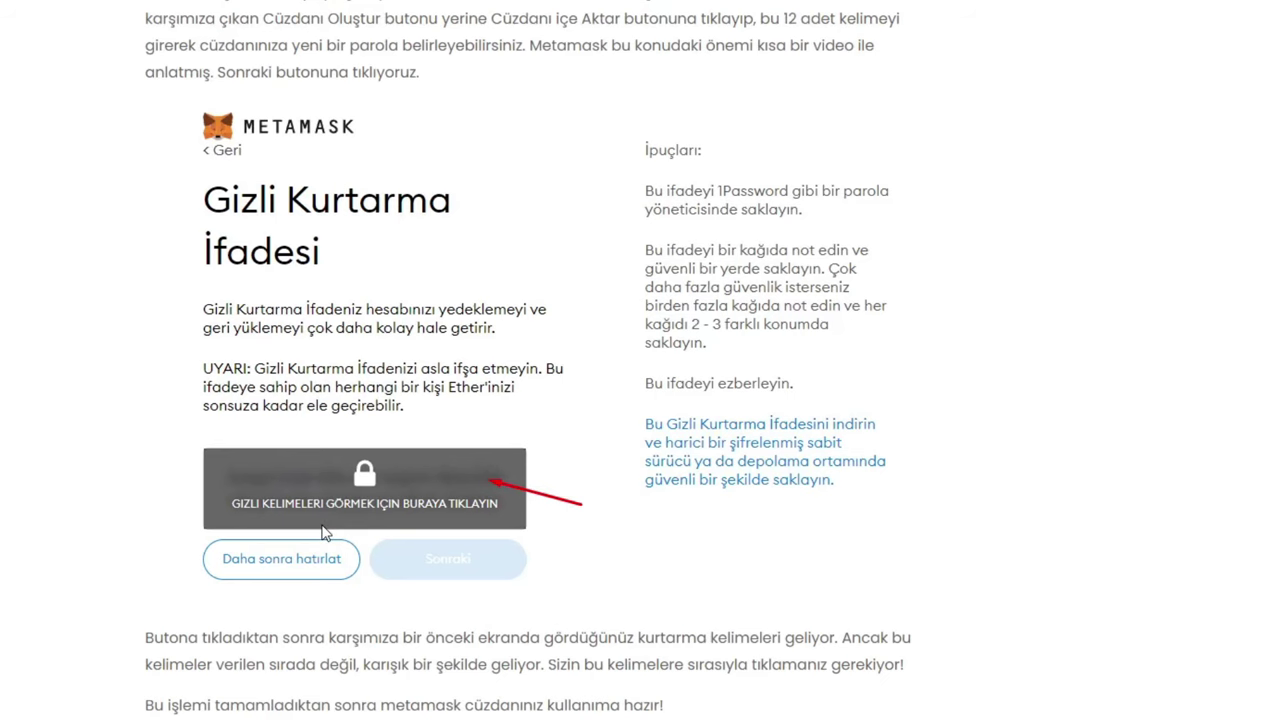
scroll(322, 532, "down", 1)
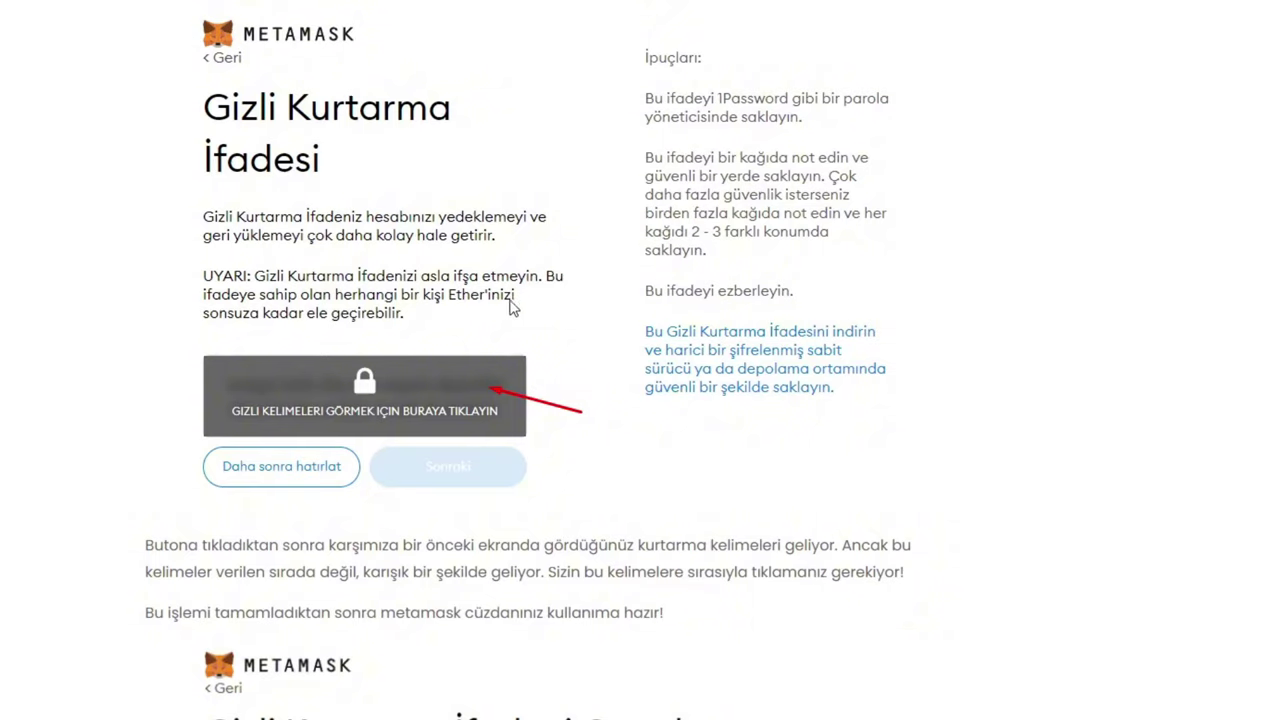
scroll(506, 329, "down", 1)
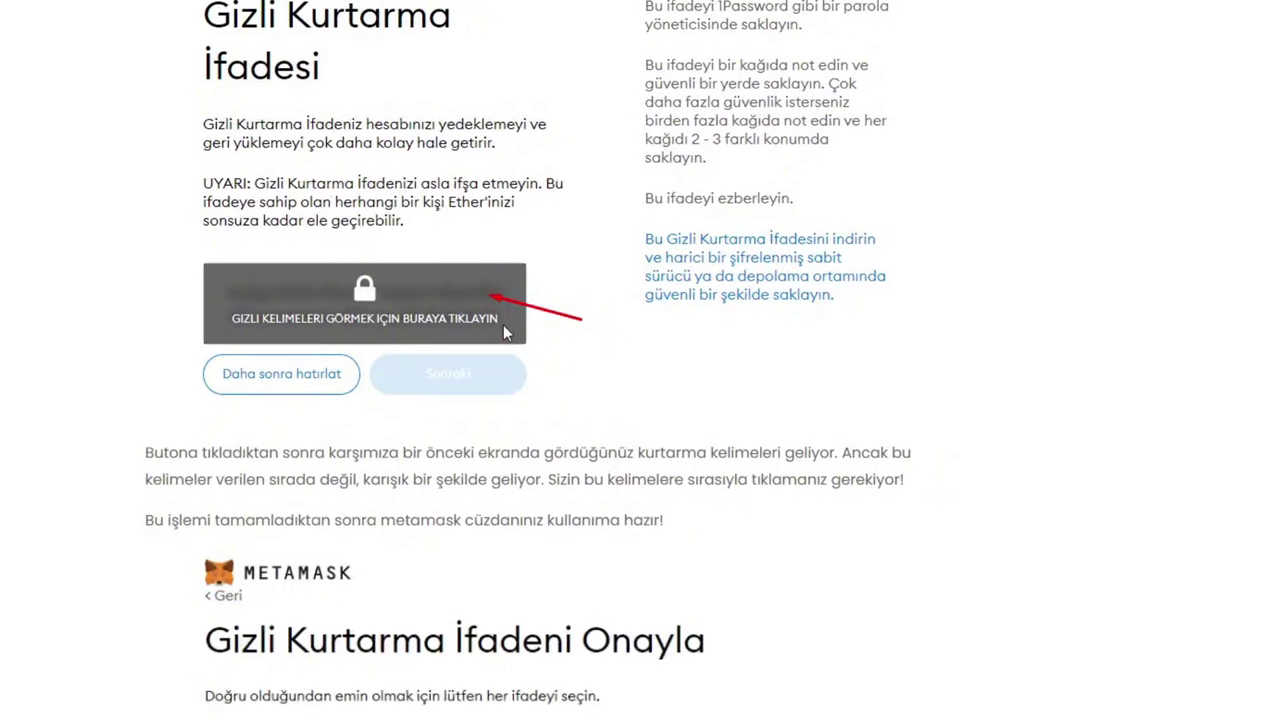
scroll(506, 329, "down", 3)
scroll(548, 505, "down", 2)
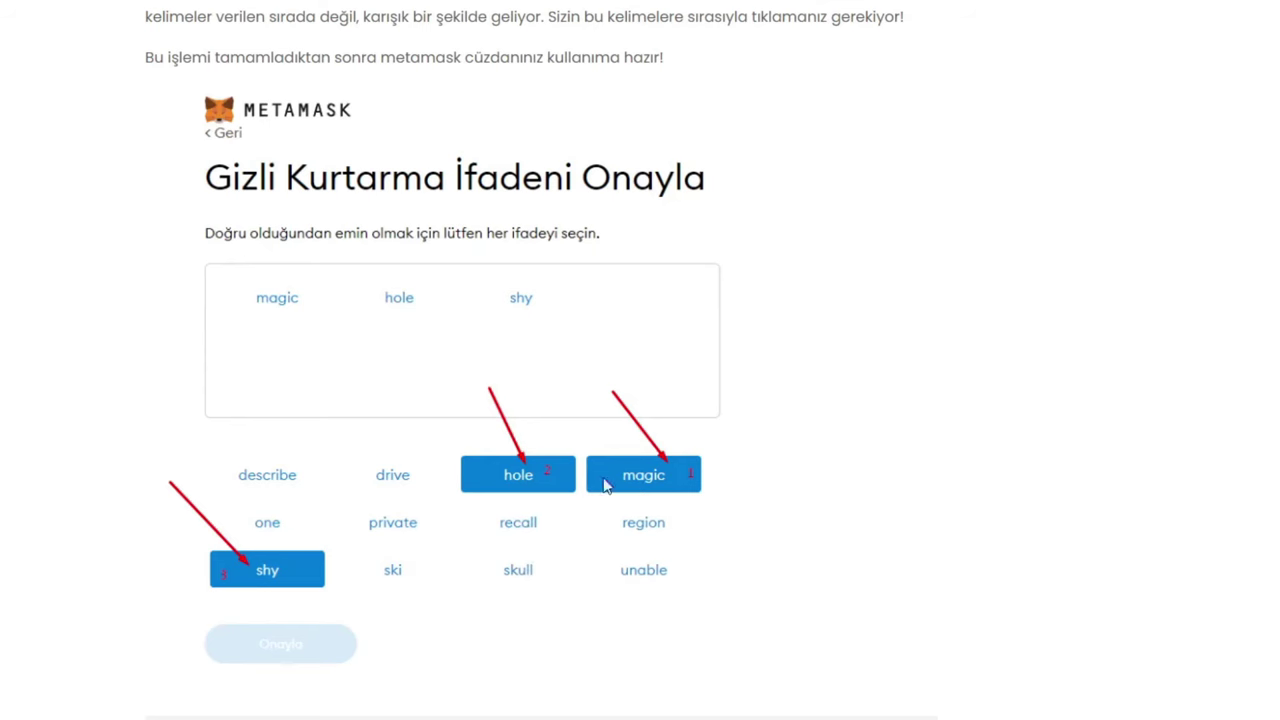
scroll(343, 486, "down", 2)
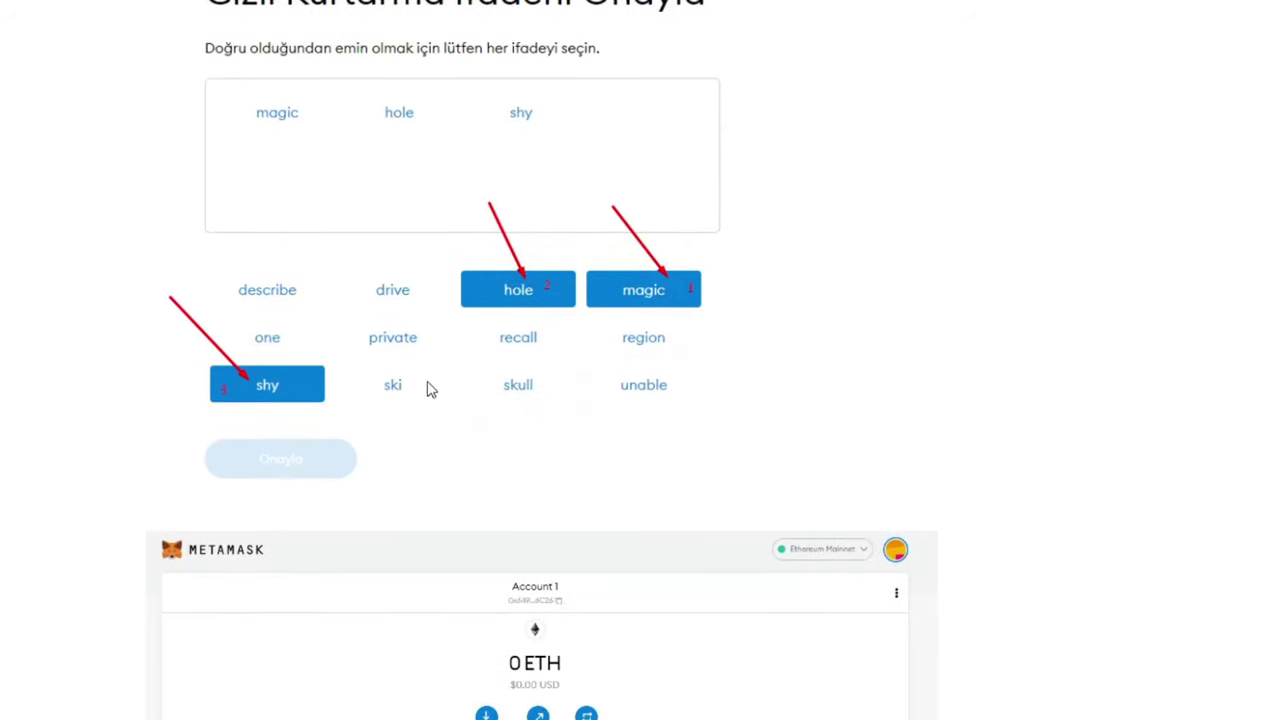
scroll(291, 234, "down", 3)
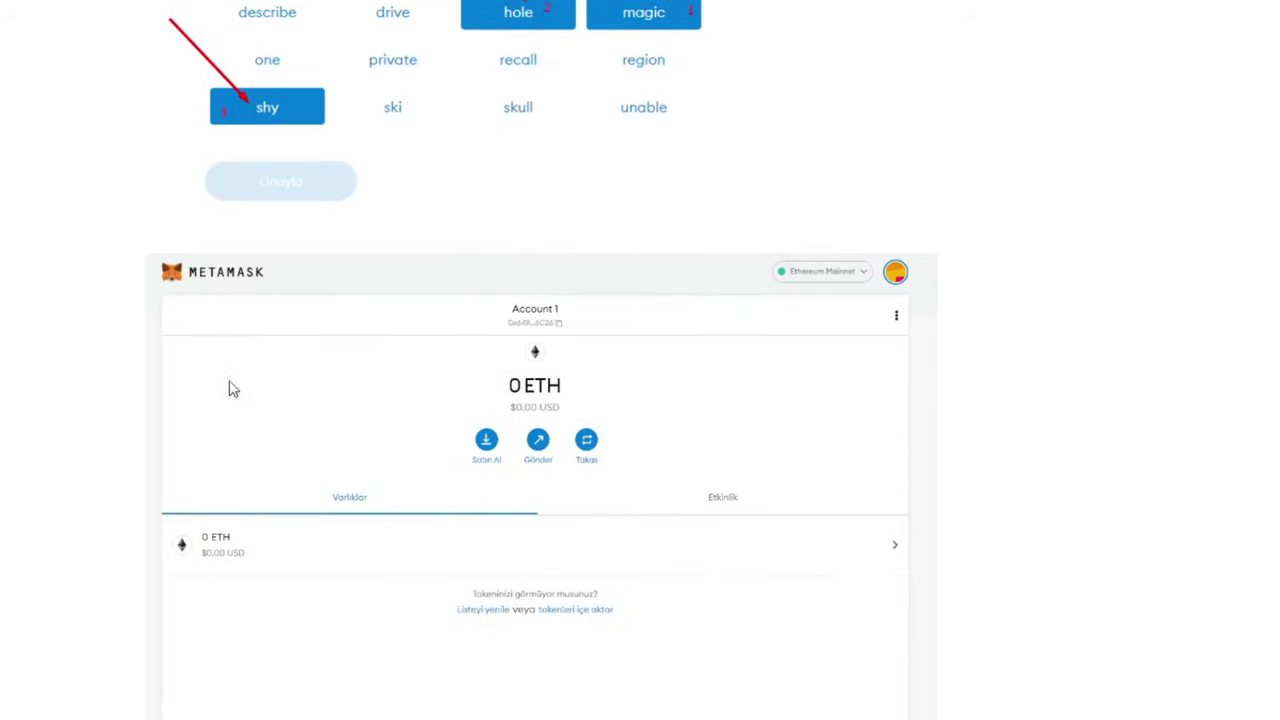
scroll(229, 389, "down", 2)
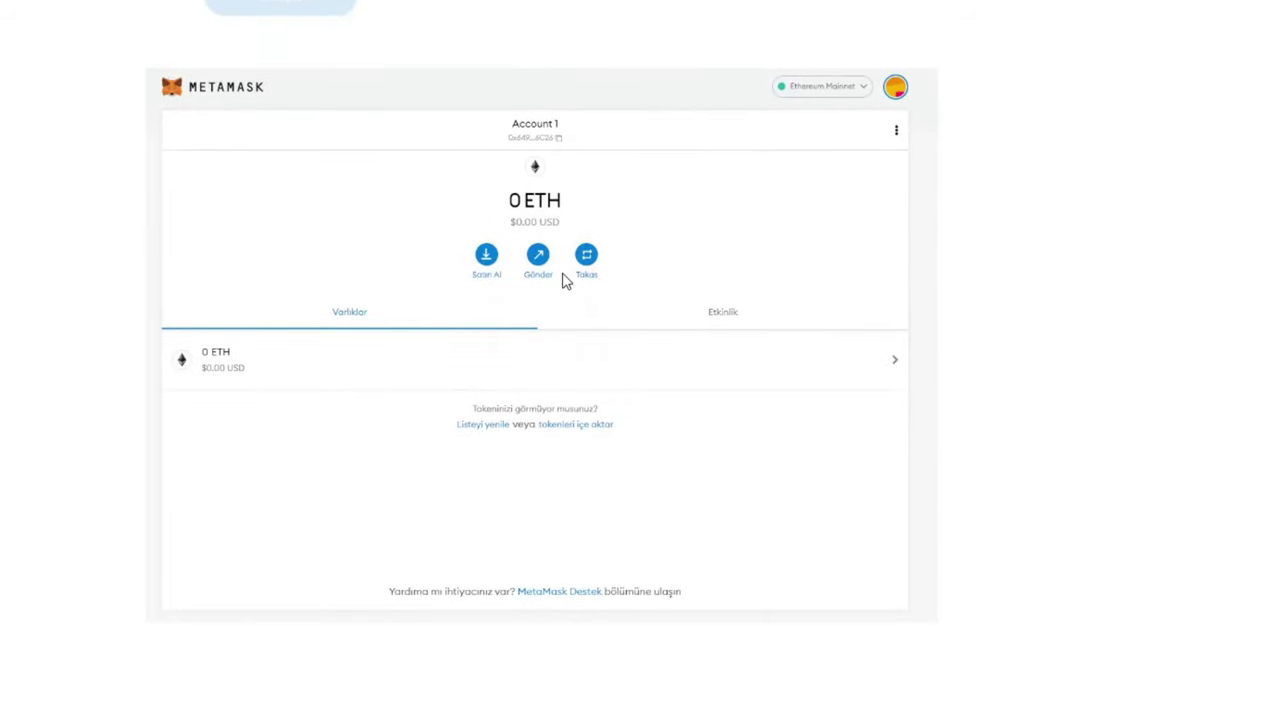
scroll(563, 281, "up", 3)
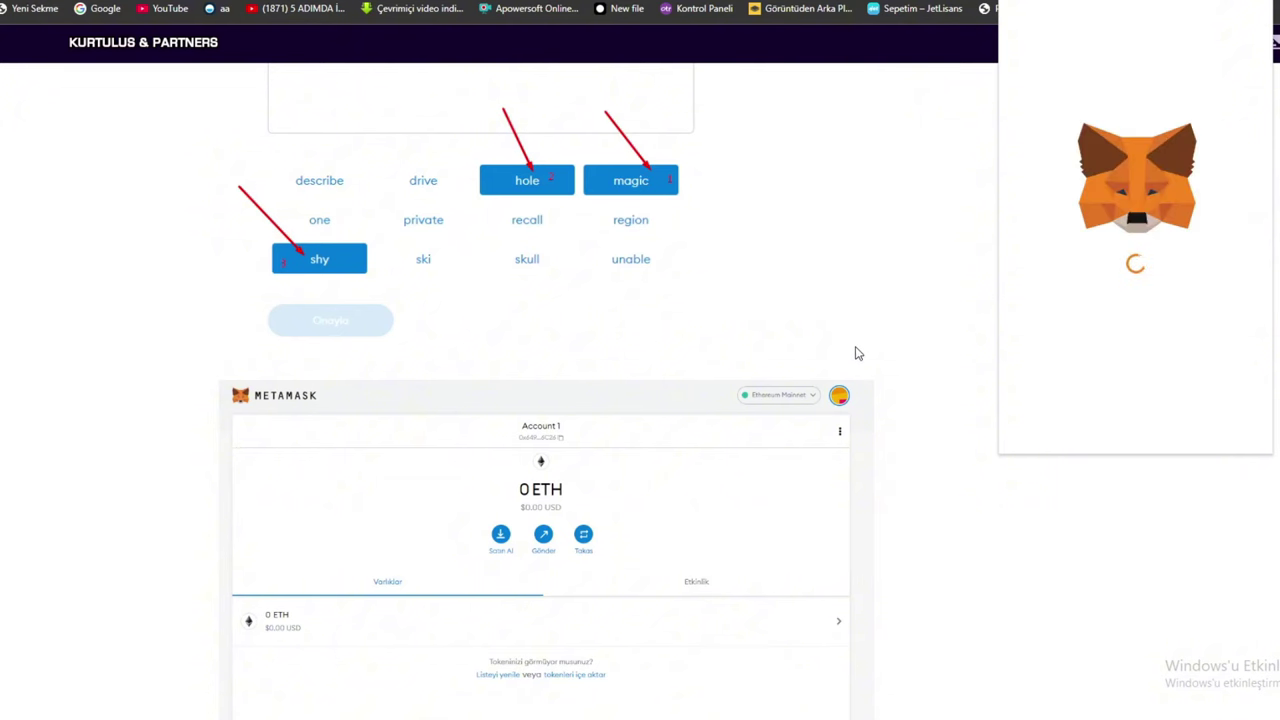
Look over the MetaMask wallet overview and examine the enabled and additional networks it offers
scroll(1147, 216, "down", 1)
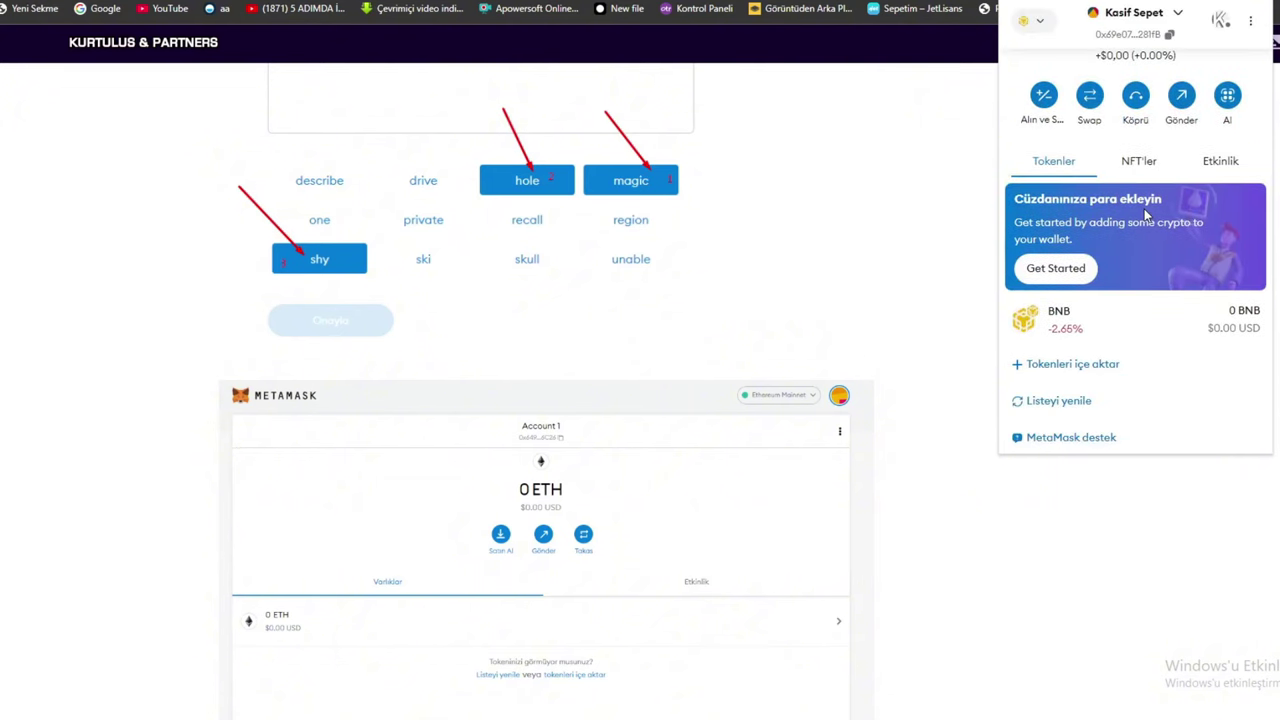
scroll(1147, 216, "up", 1)
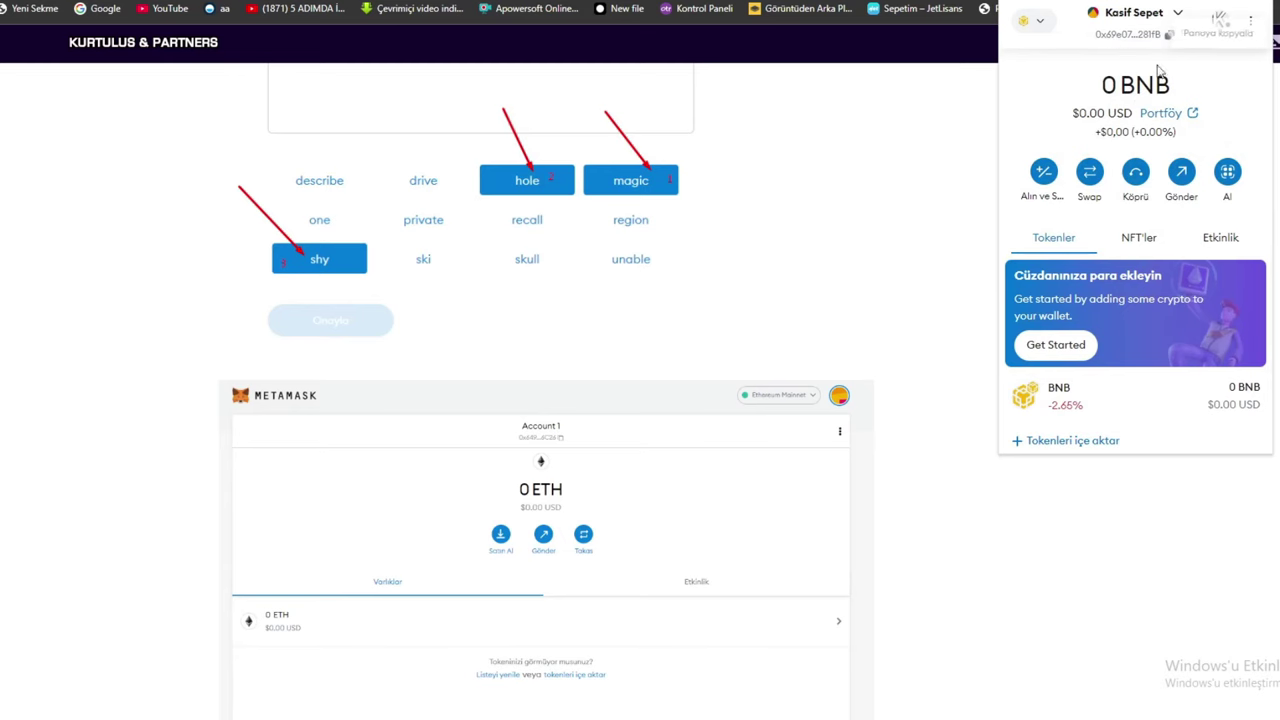
scroll(1150, 200, "down", 2)
scroll(1137, 300, "up", 2)
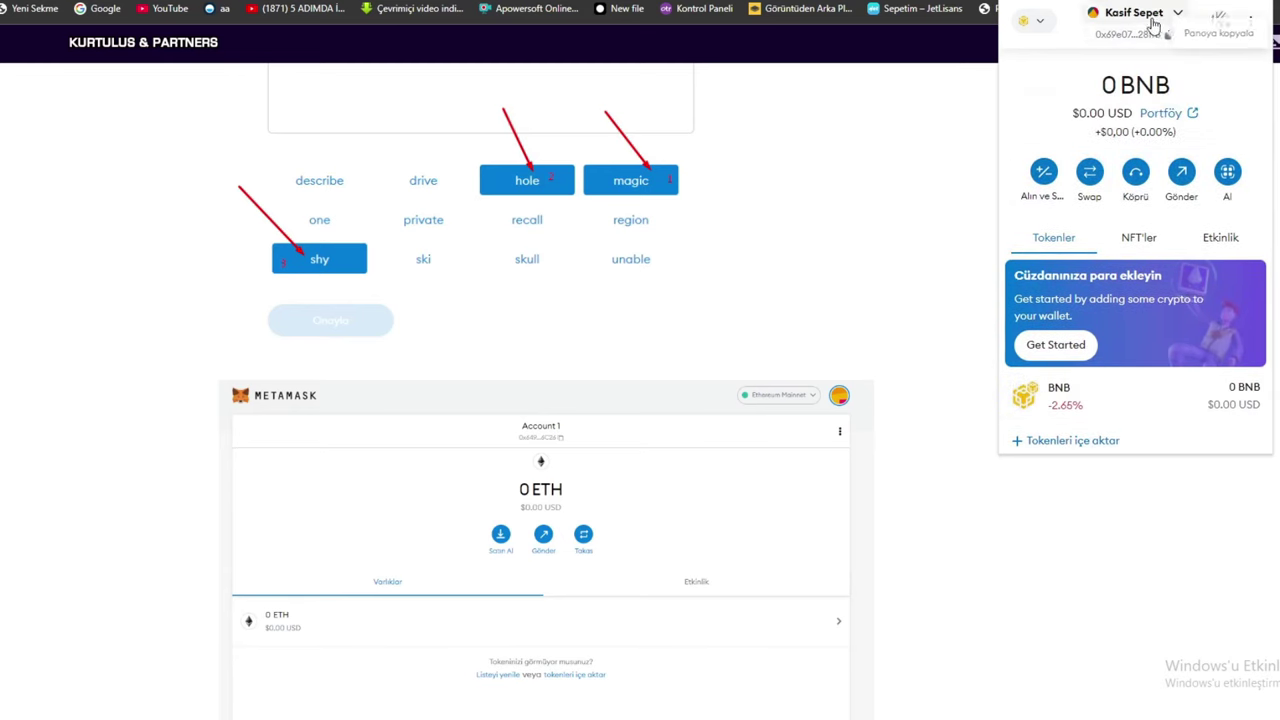
left_click(1036, 20)
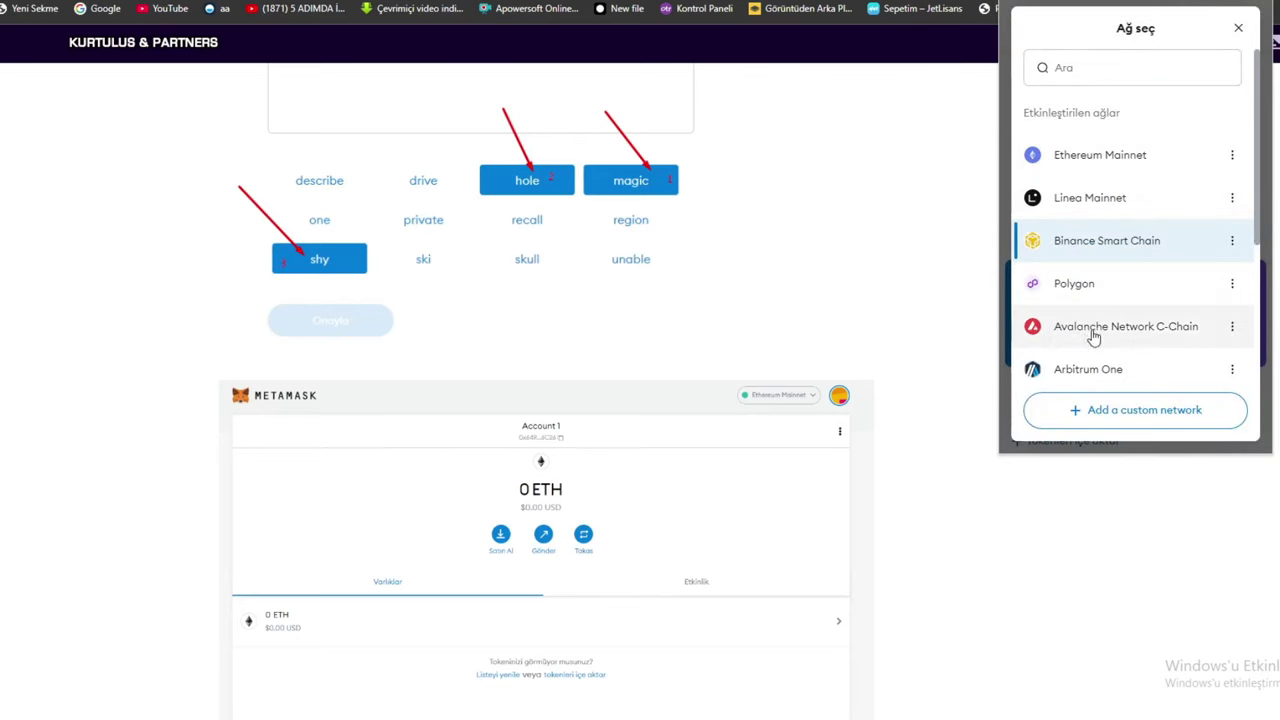
scroll(1120, 330, "down", 3)
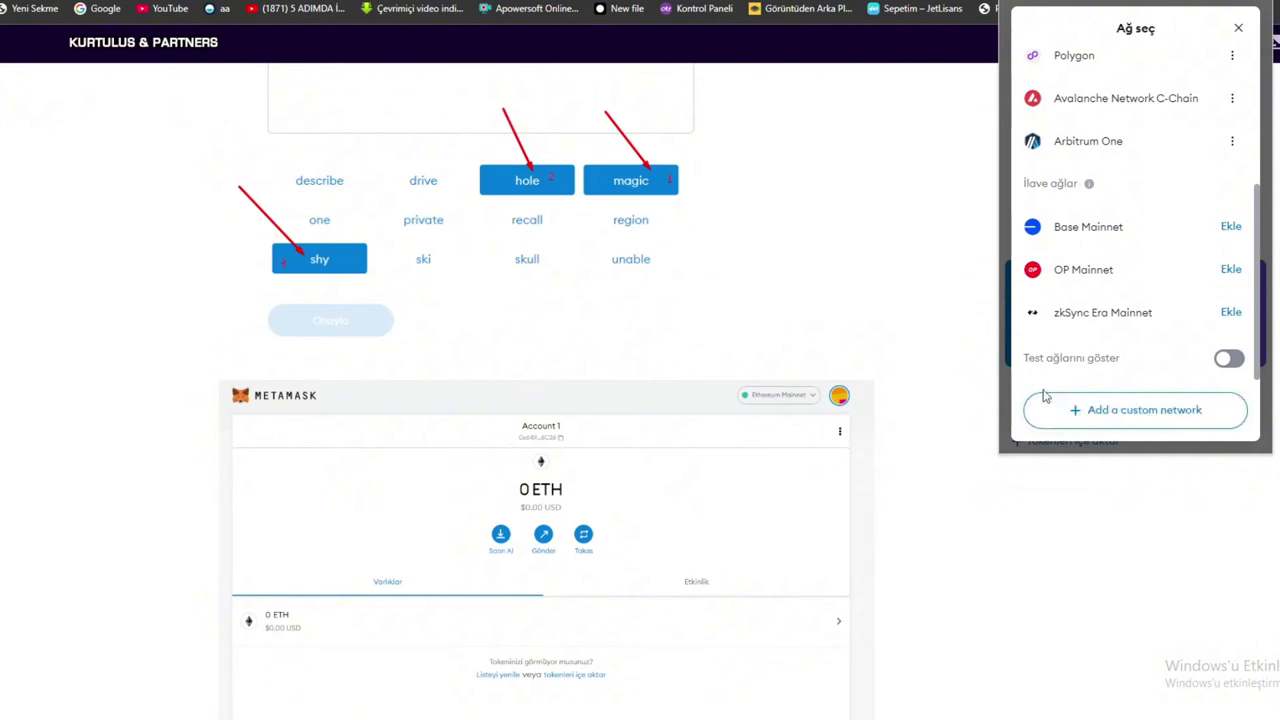
scroll(1126, 262, "up", 3)
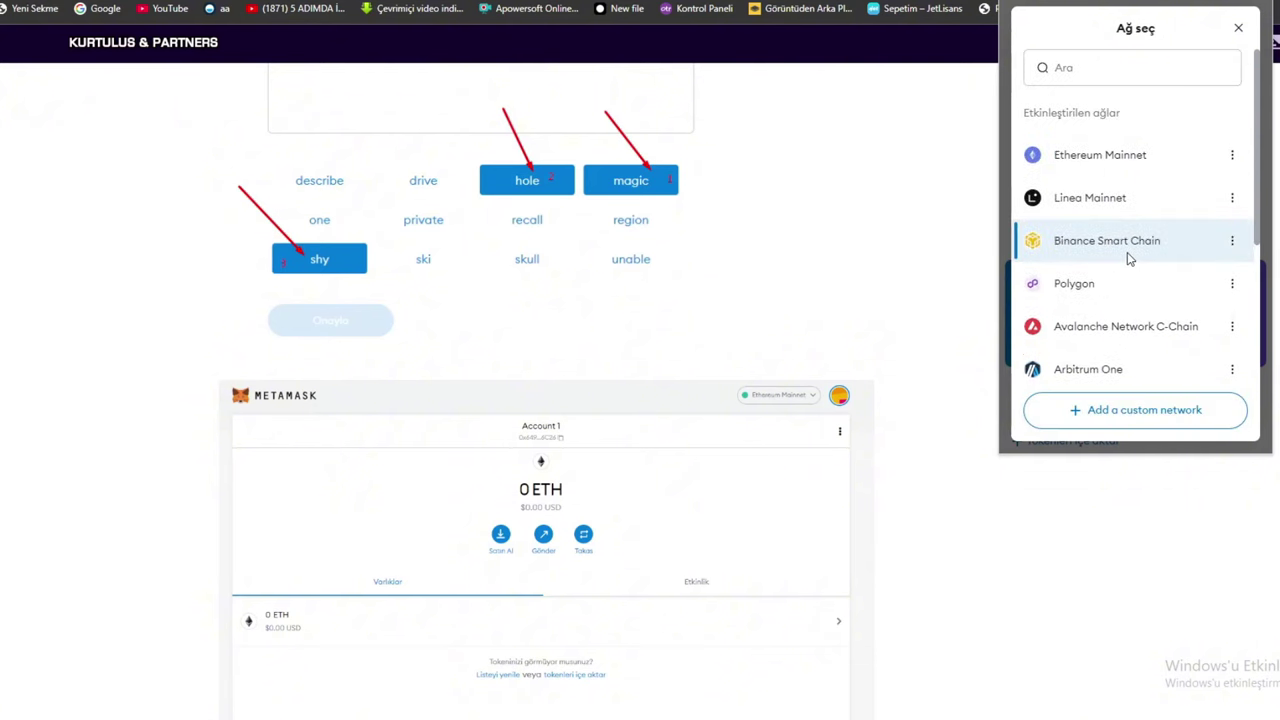
left_click(1238, 31)
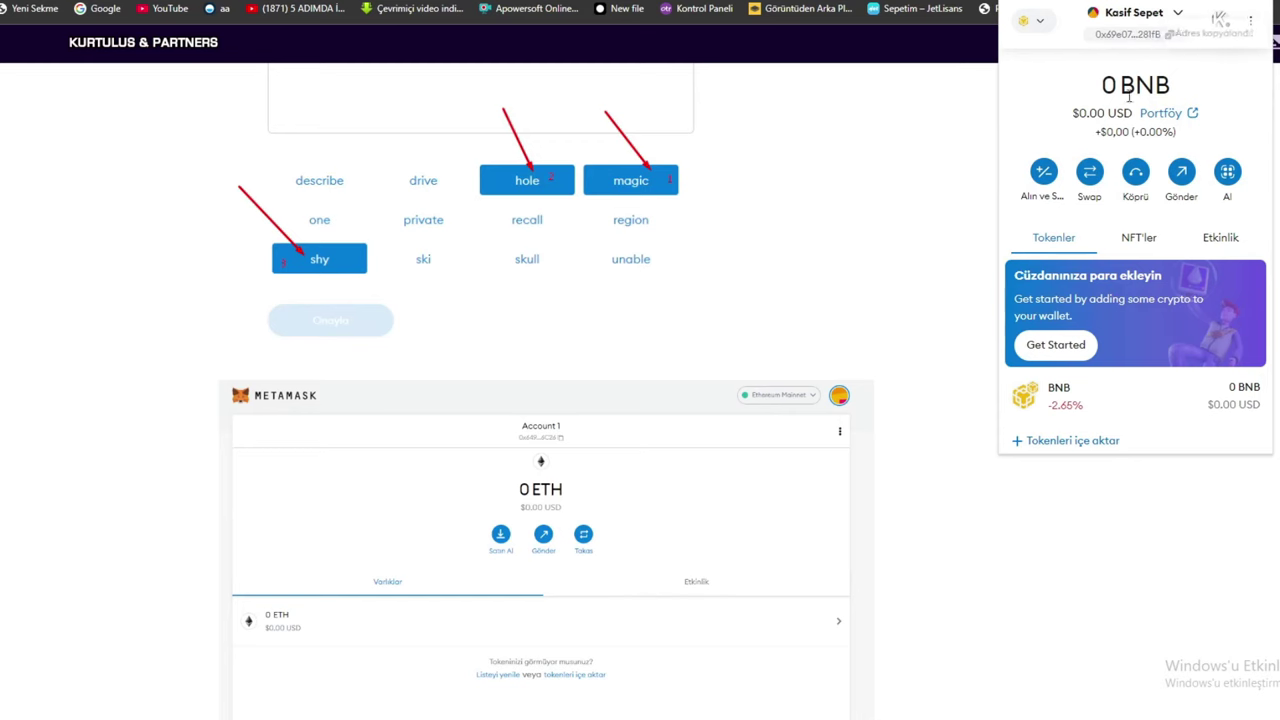
Open the BNB token's details in the wallet and view its receive QR code and address
scroll(1088, 318, "down", 2)
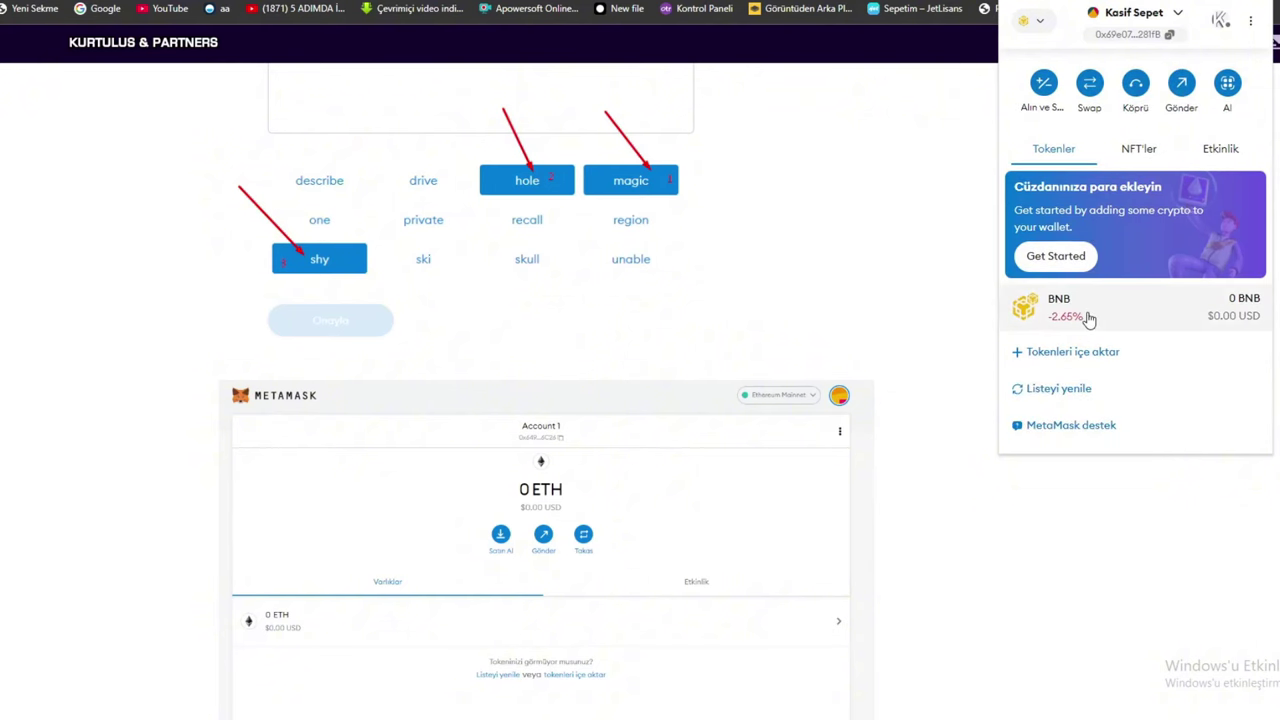
scroll(1088, 318, "up", 2)
scroll(1088, 320, "down", 2)
left_click(1088, 318)
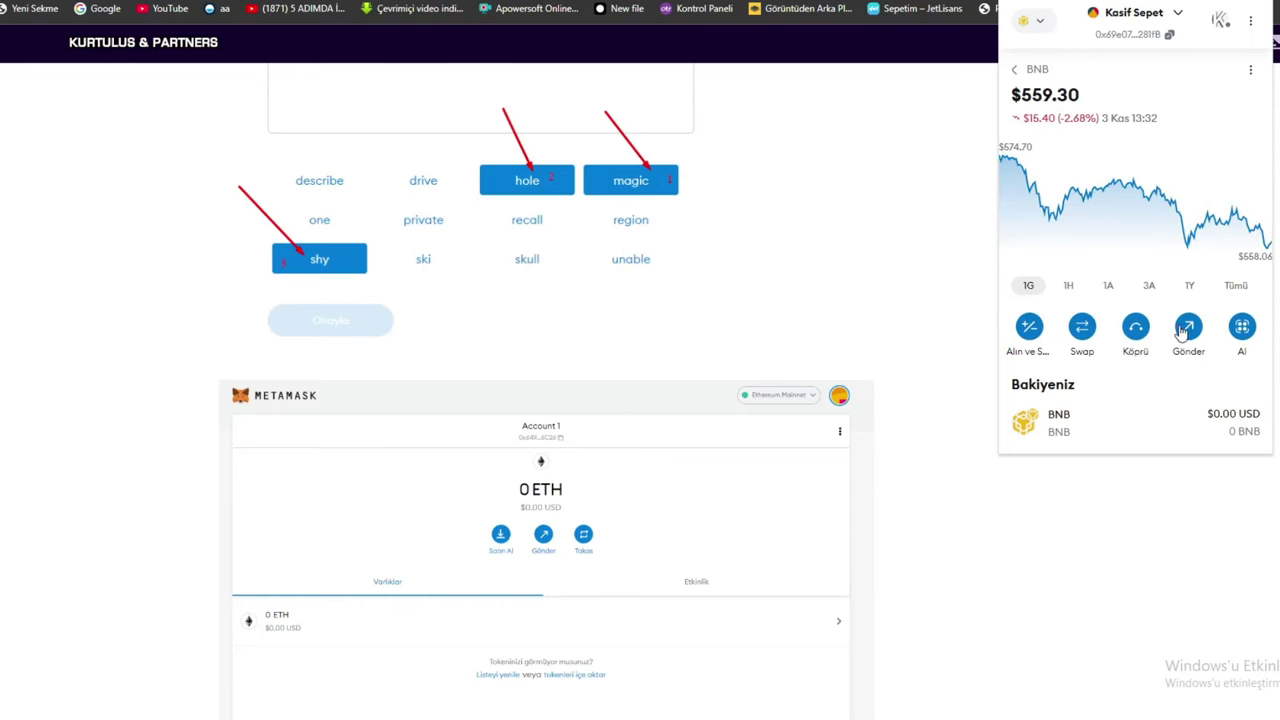
left_click(1242, 330)
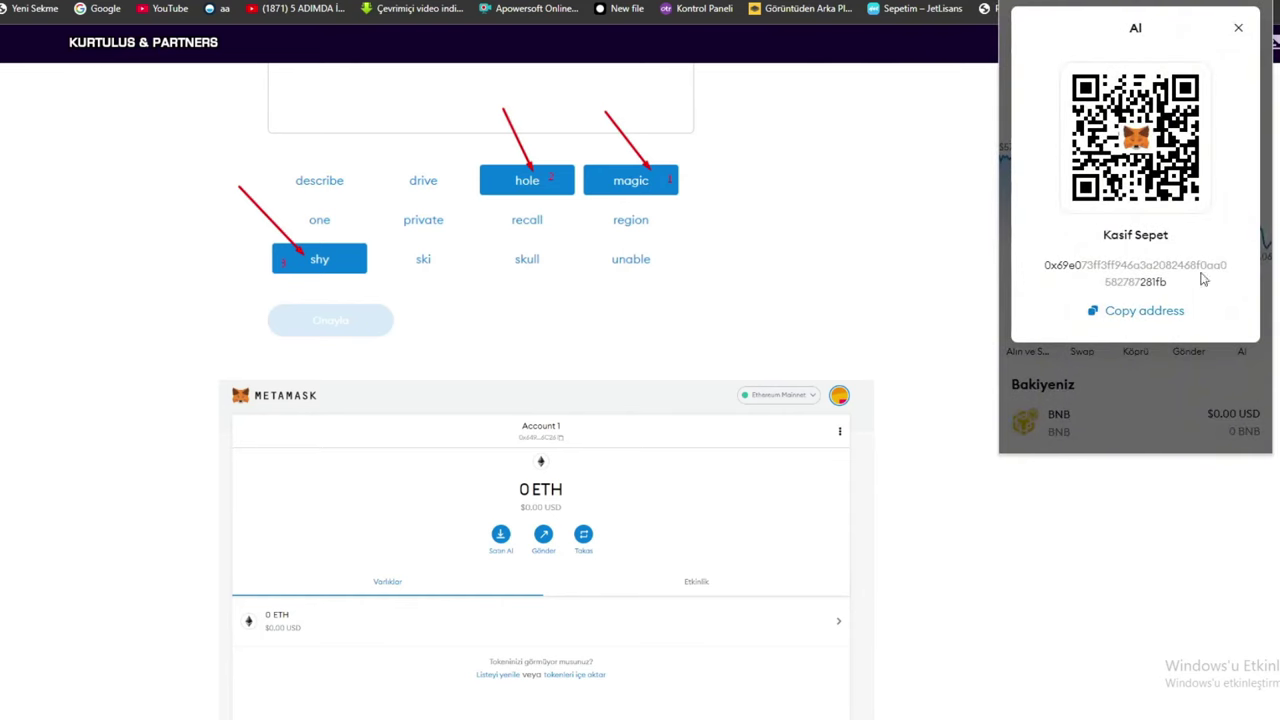
left_click(1136, 365)
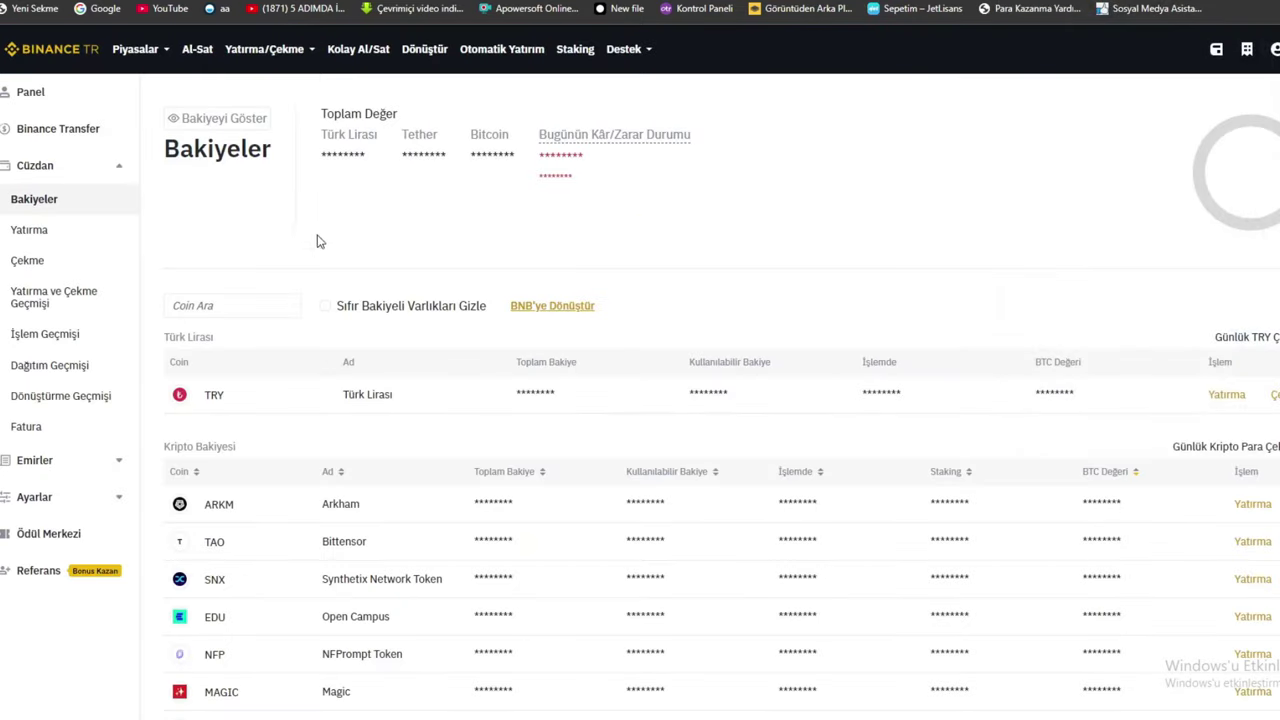
On Binance TR, check the Turkish lira deposit option, and find bnb on the trading page to open the BNB/TRY pair
scroll(285, 335, "down", 1)
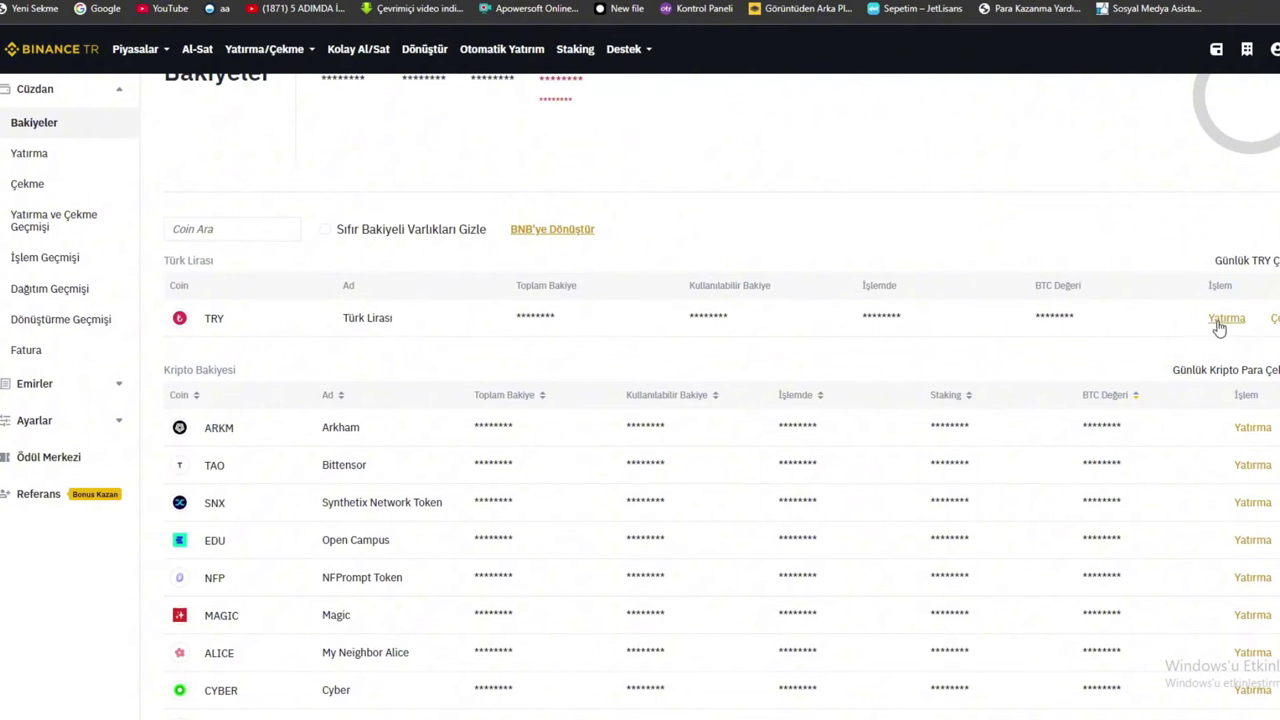
scroll(1105, 232, "up", 1)
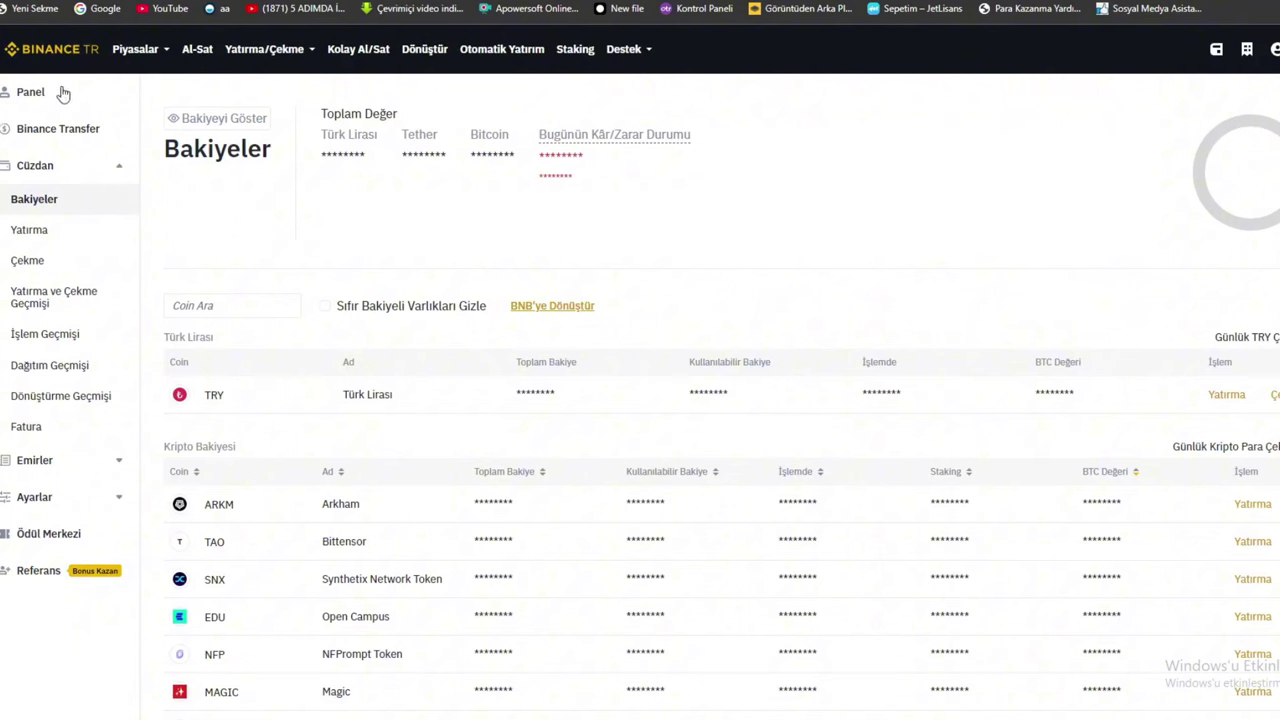
mouse_move(159, 60)
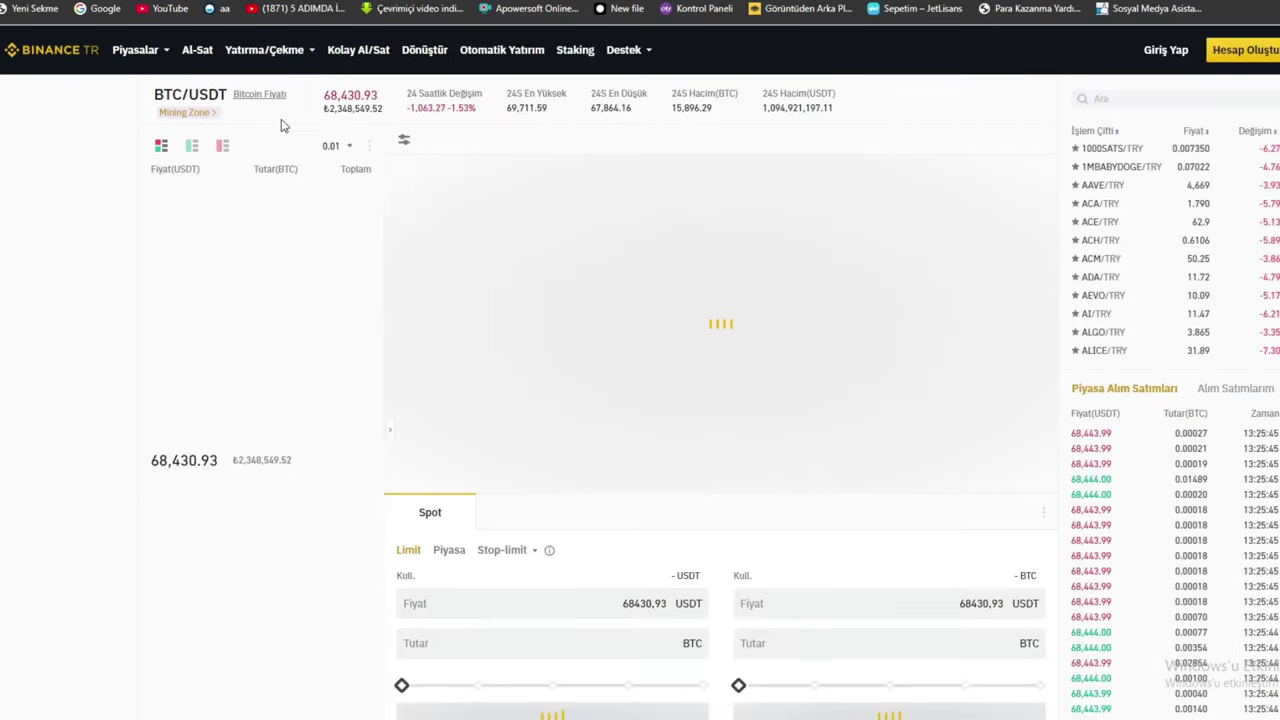
left_click(1106, 101)
type("bnb")
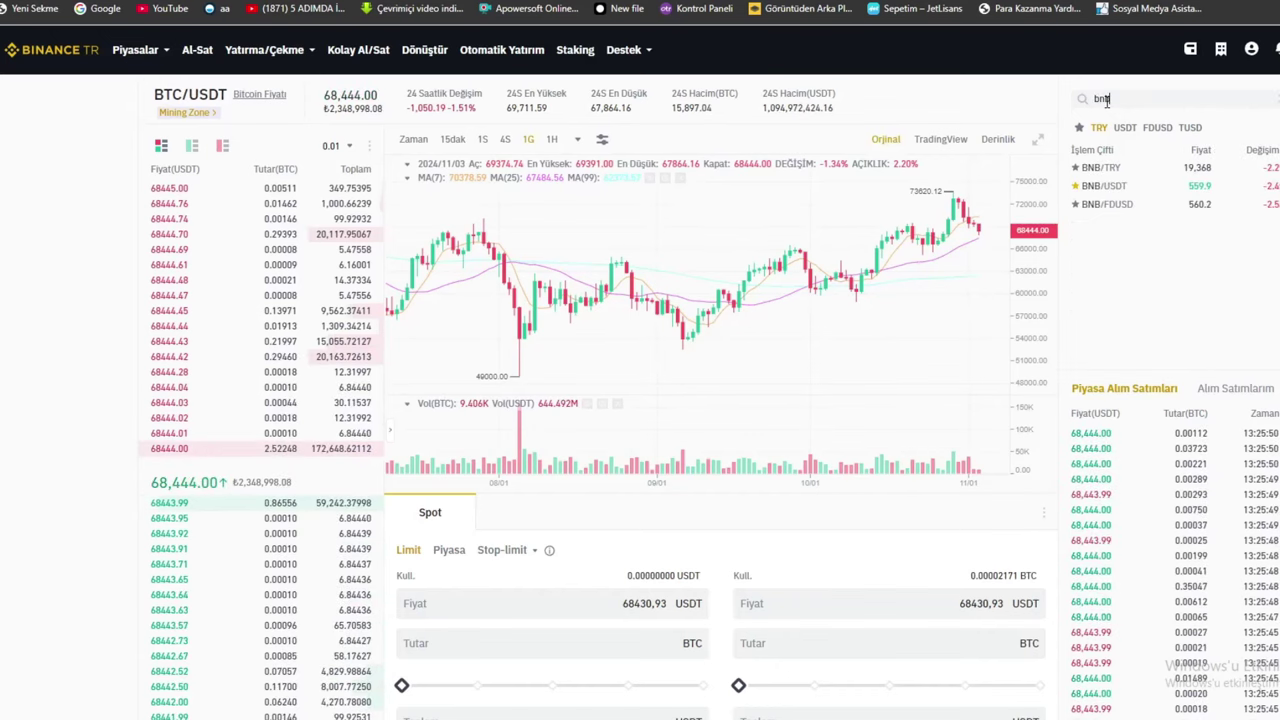
left_click(1100, 167)
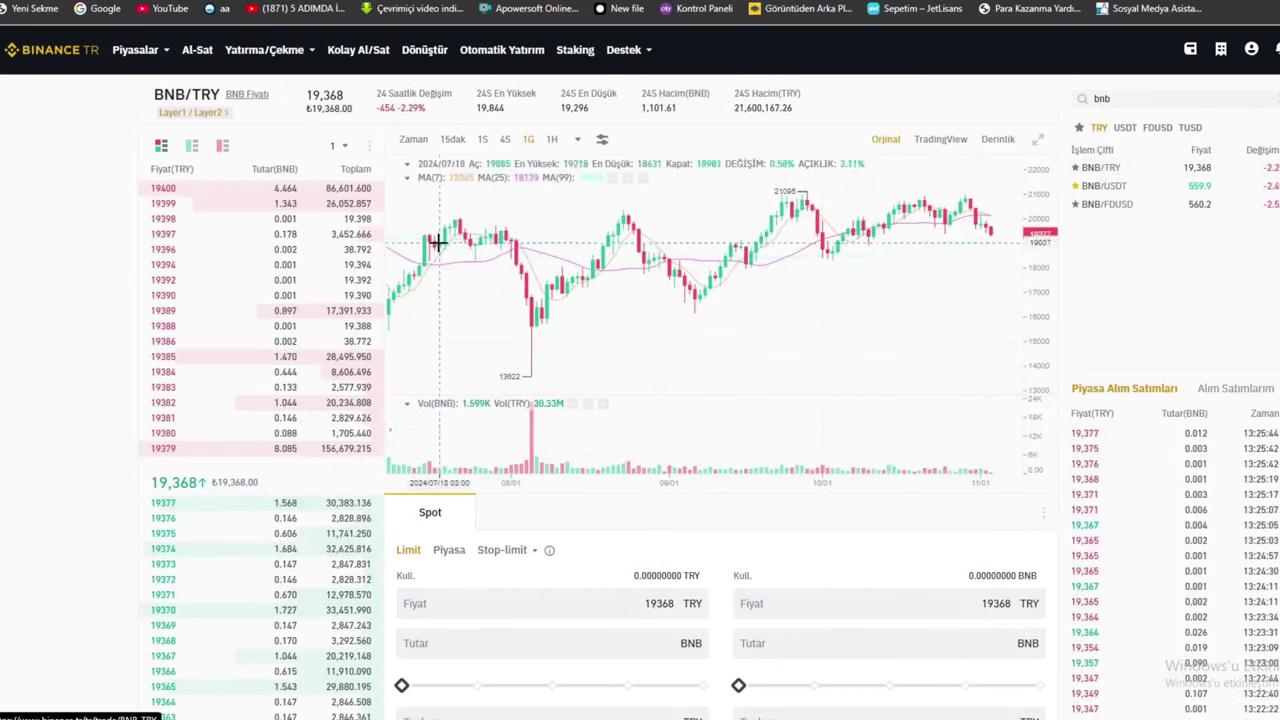
Fill in the BNB/TRY spot limit buy order with a total of 1000 TRY
scroll(735, 314, "down", 5)
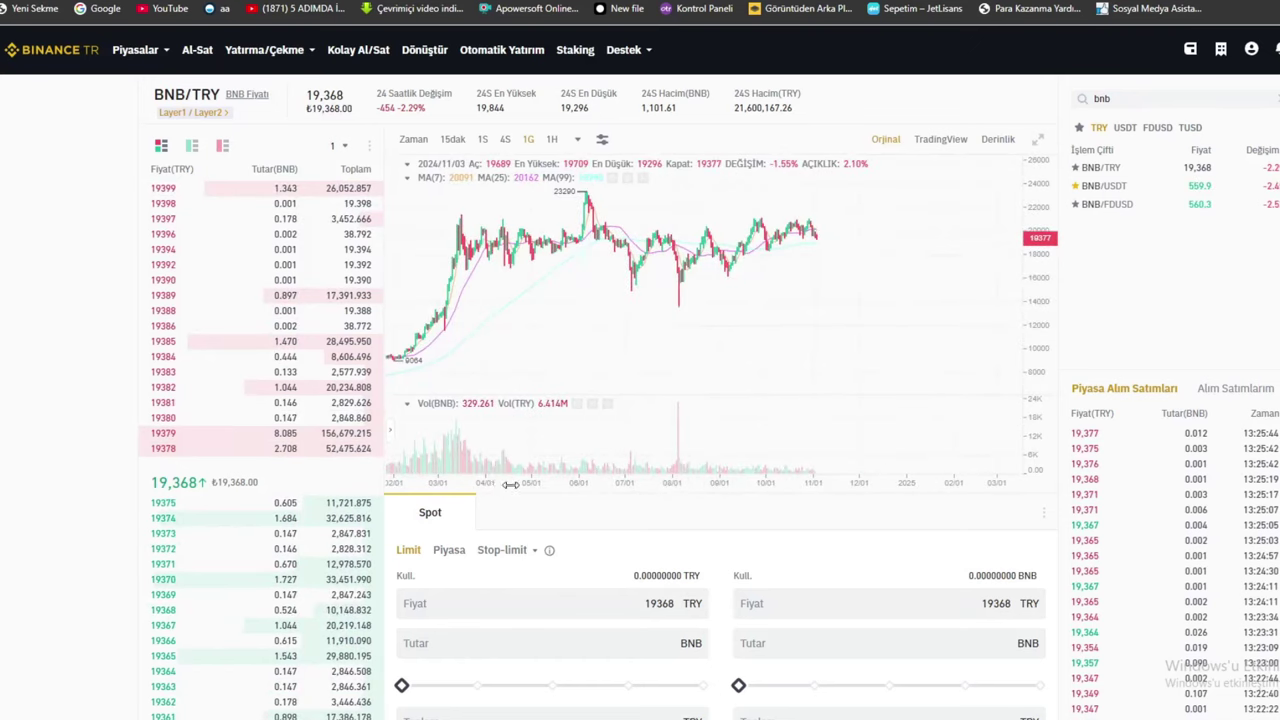
left_click(663, 643)
scroll(709, 543, "down", 3)
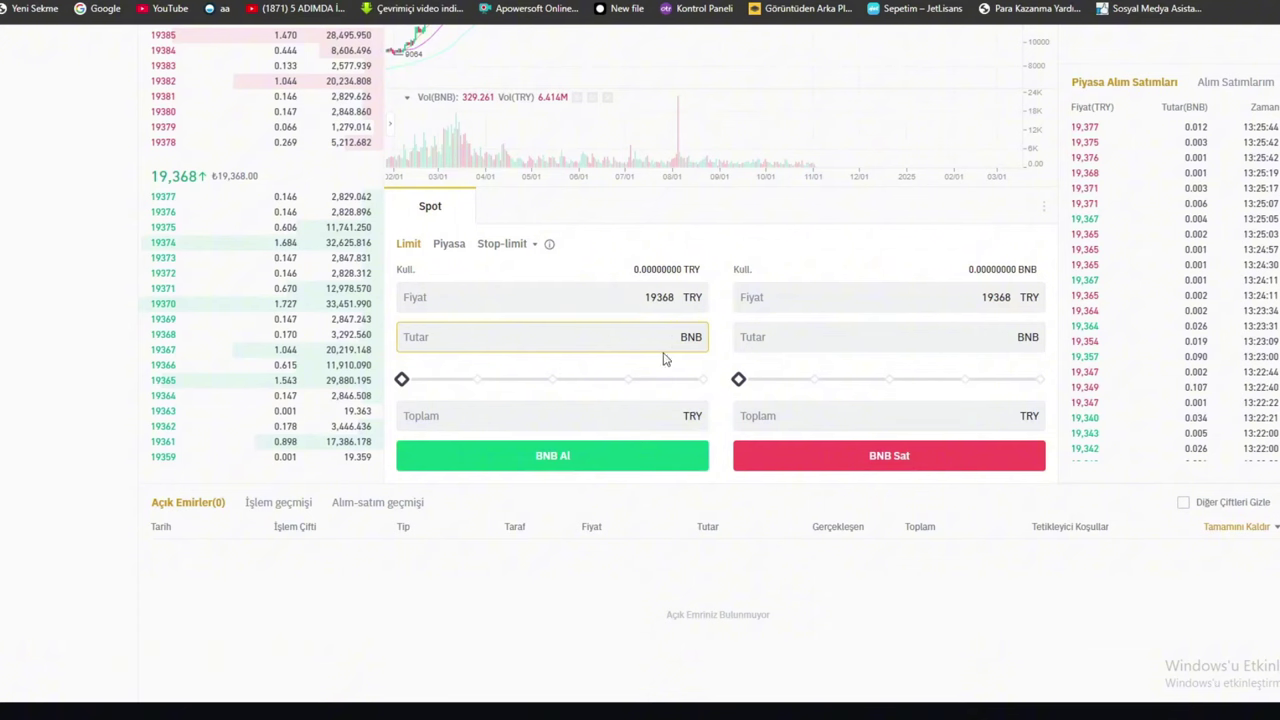
left_click(658, 402)
type("1000")
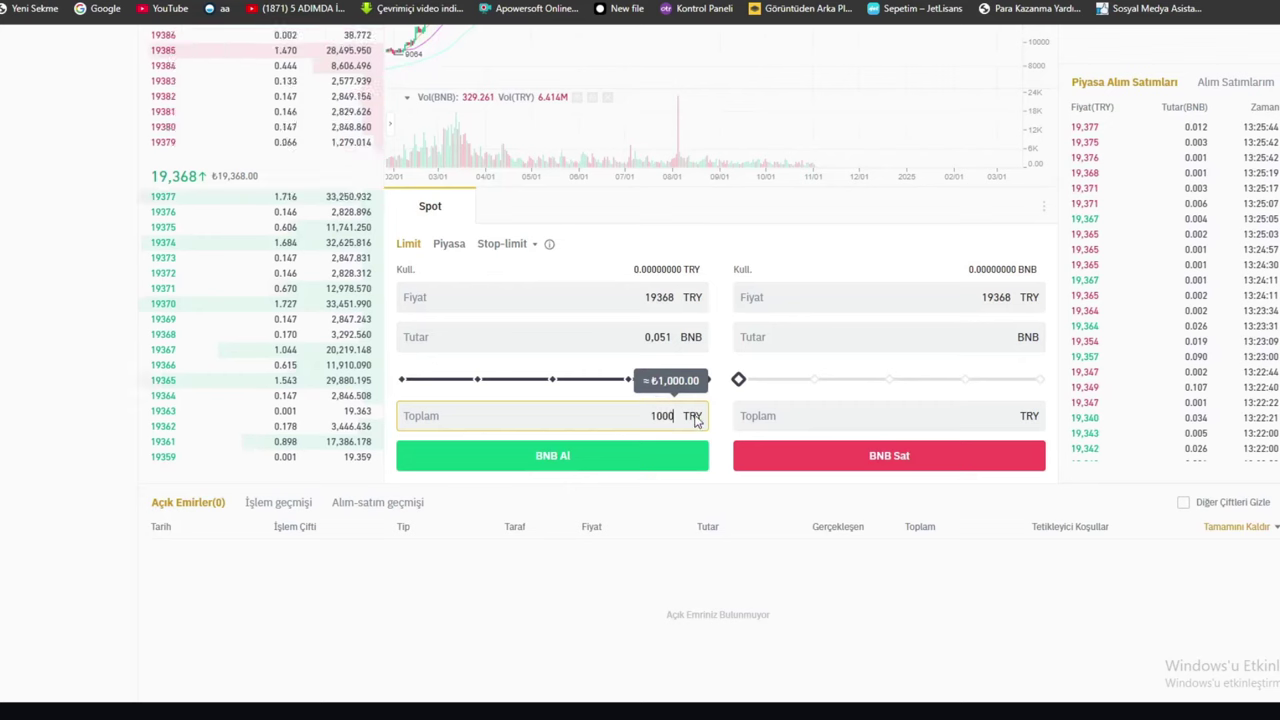
key("ctrl+a")
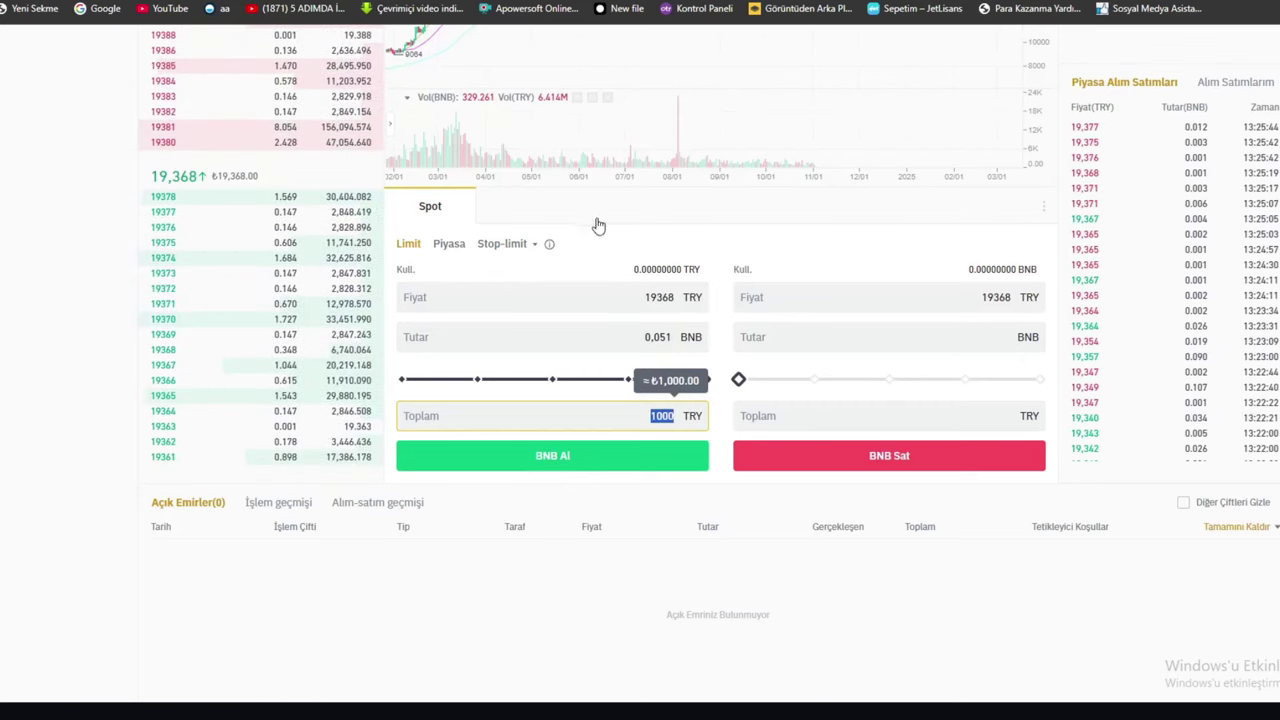
left_click(666, 340)
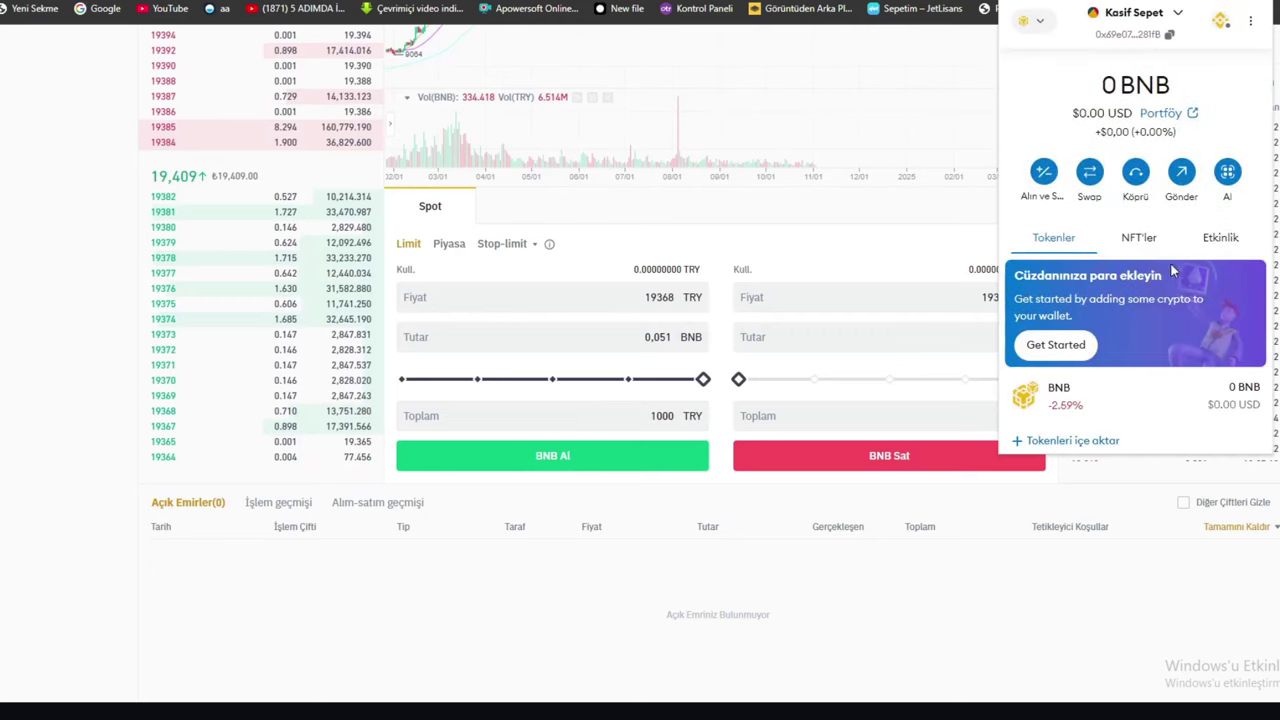
Switch to the MetaMask wallet and change the active account to Account 1
scroll(1180, 340, "down", 2)
scroll(1182, 364, "up", 2)
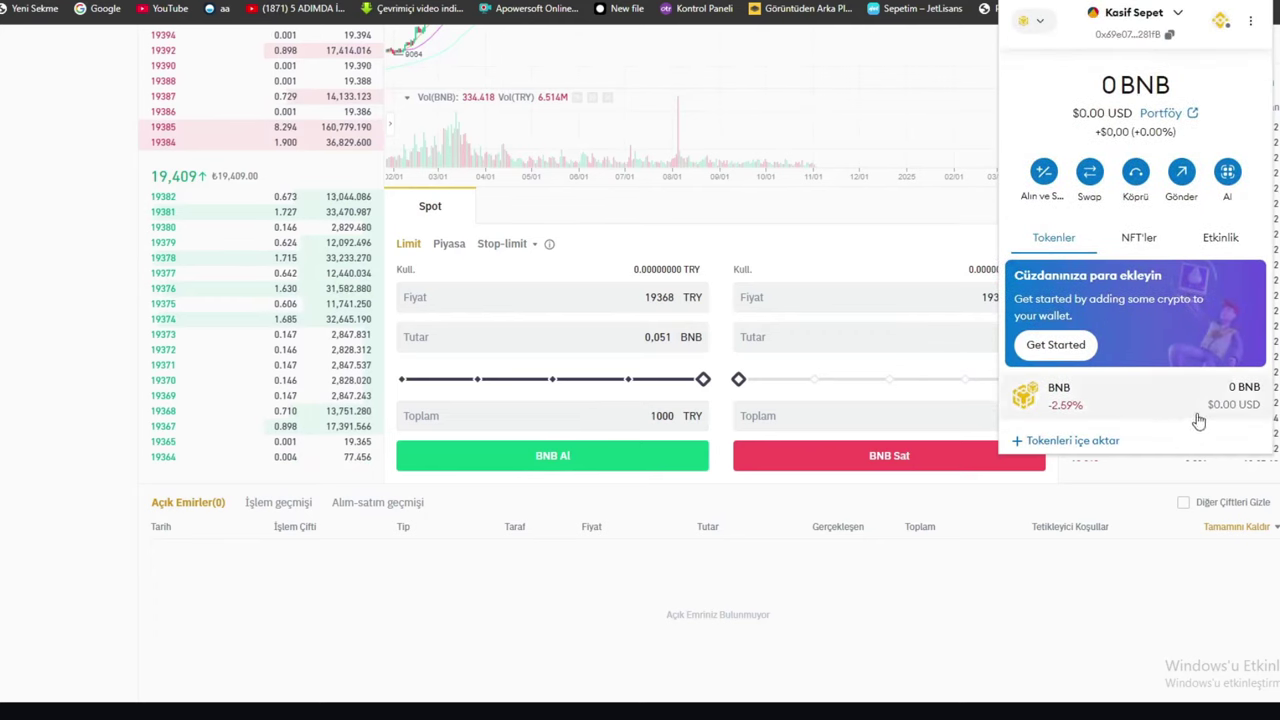
left_click(1158, 18)
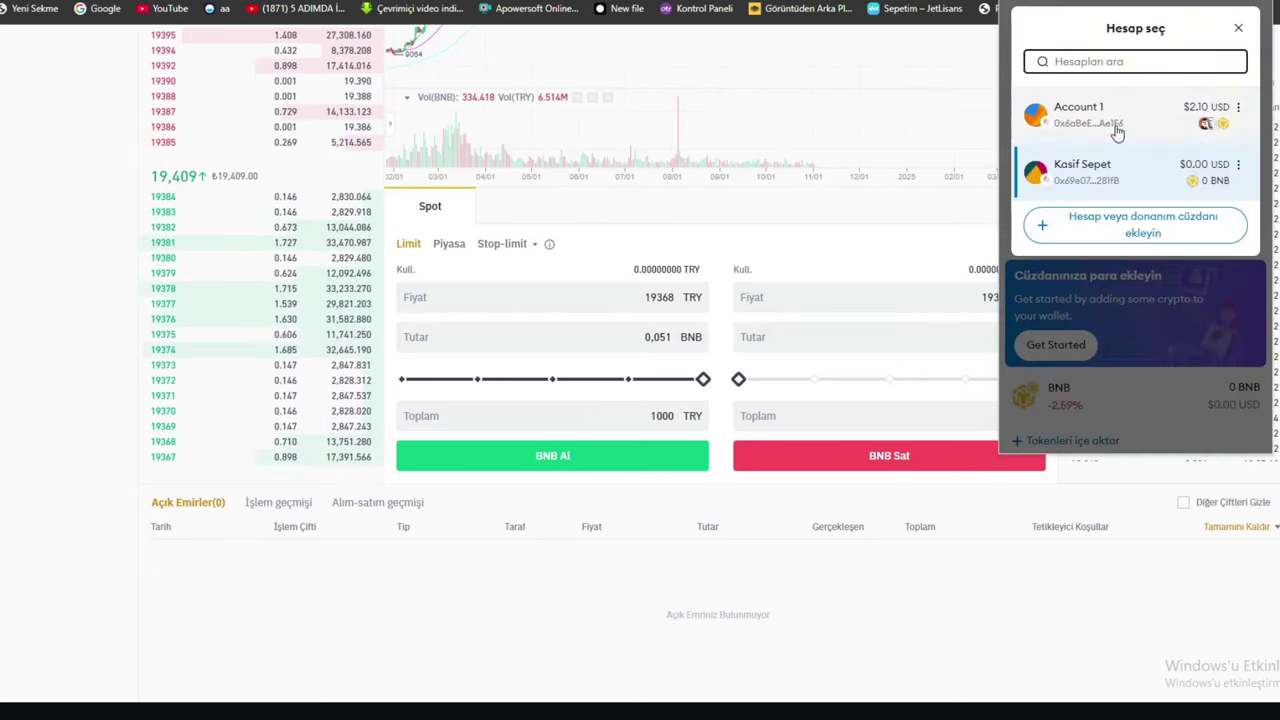
left_click(1117, 132)
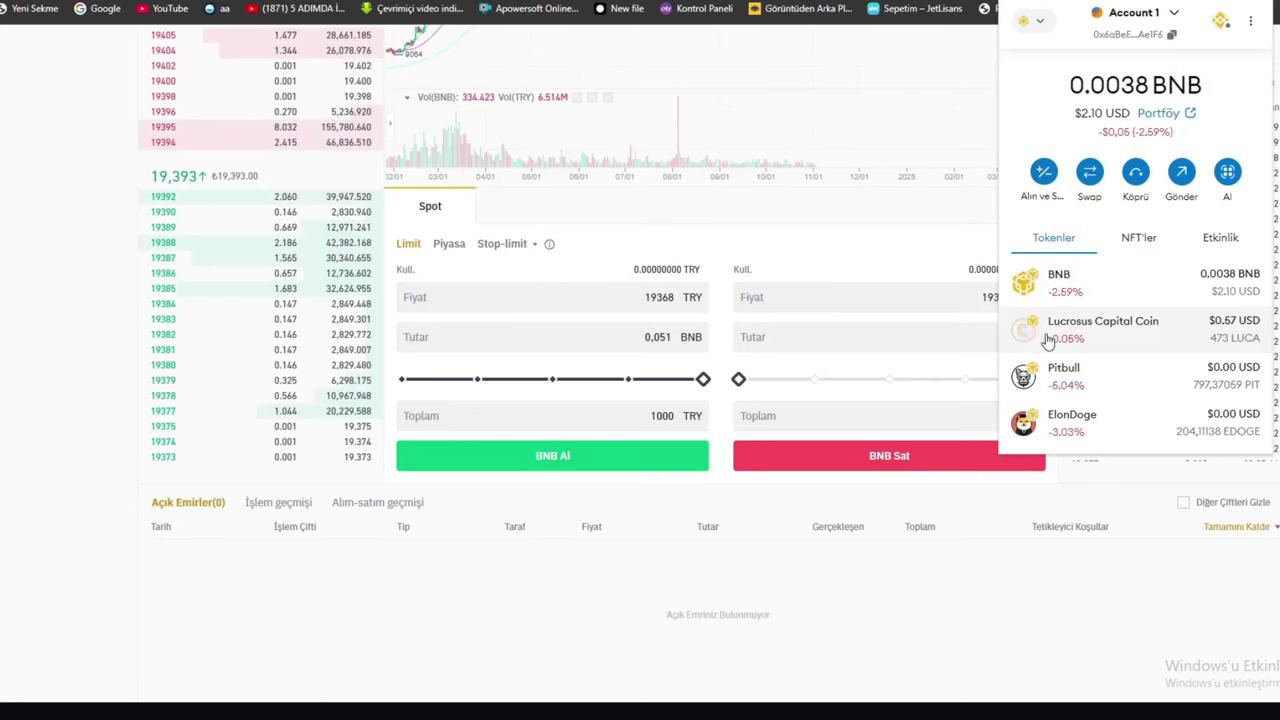
View the ElonDoge token's details and its send form in the wallet, and return to the token list
scroll(1060, 360, "down", 1)
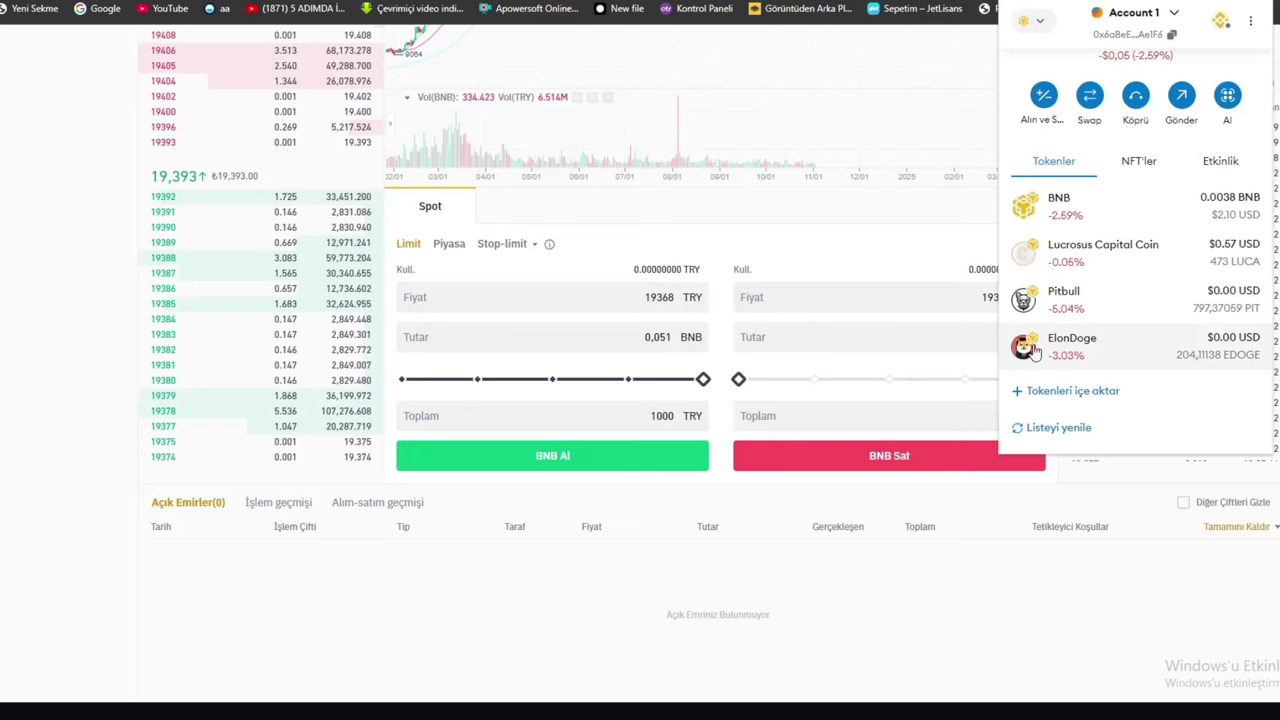
left_click(1161, 350)
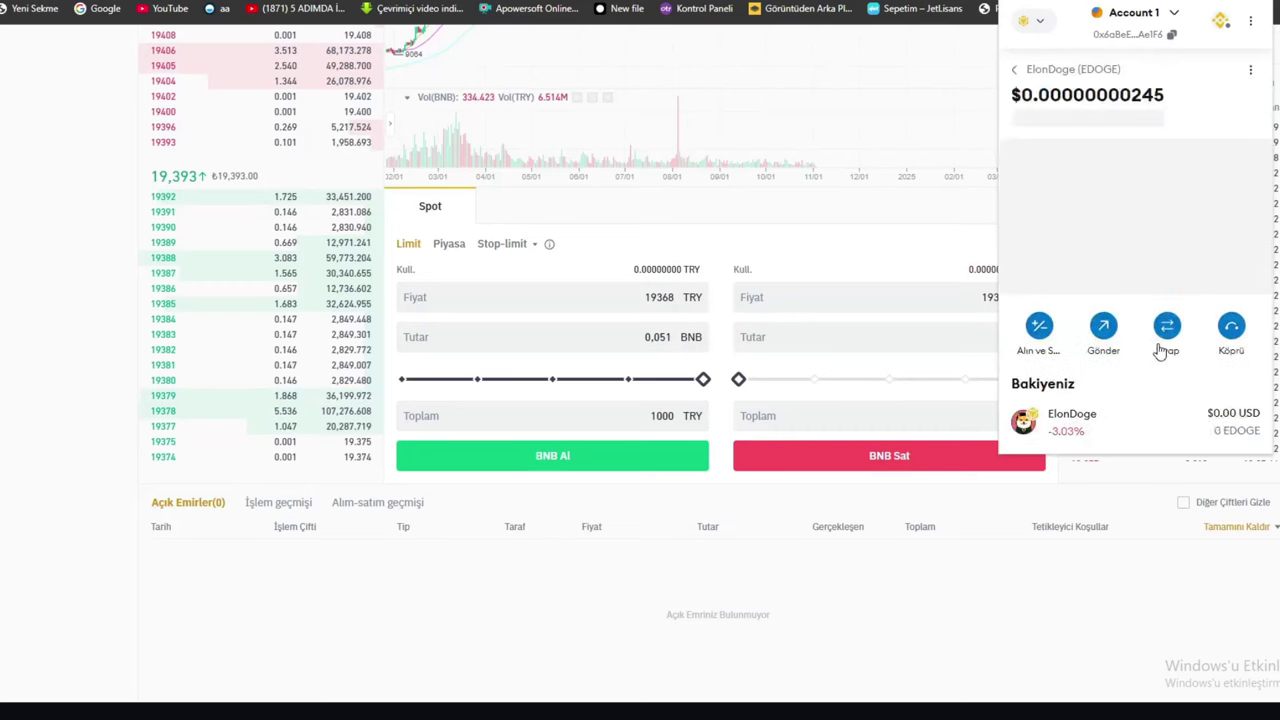
left_click(1104, 326)
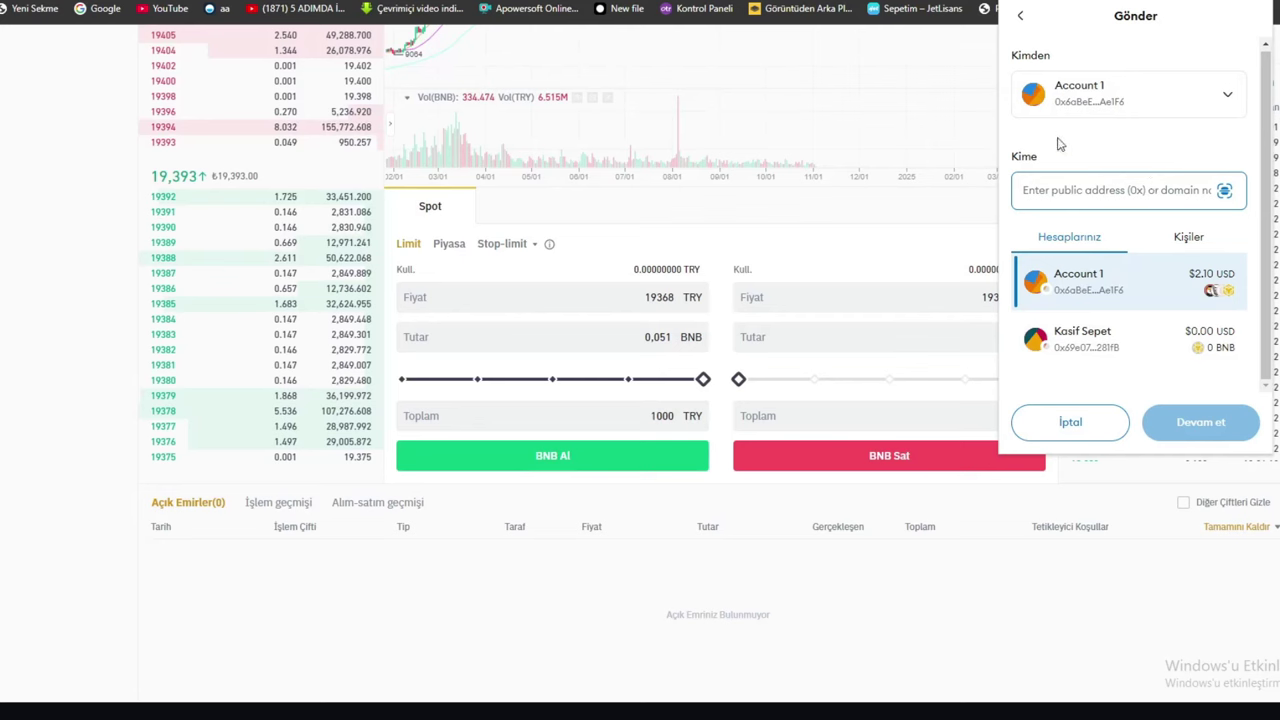
left_click(1020, 17)
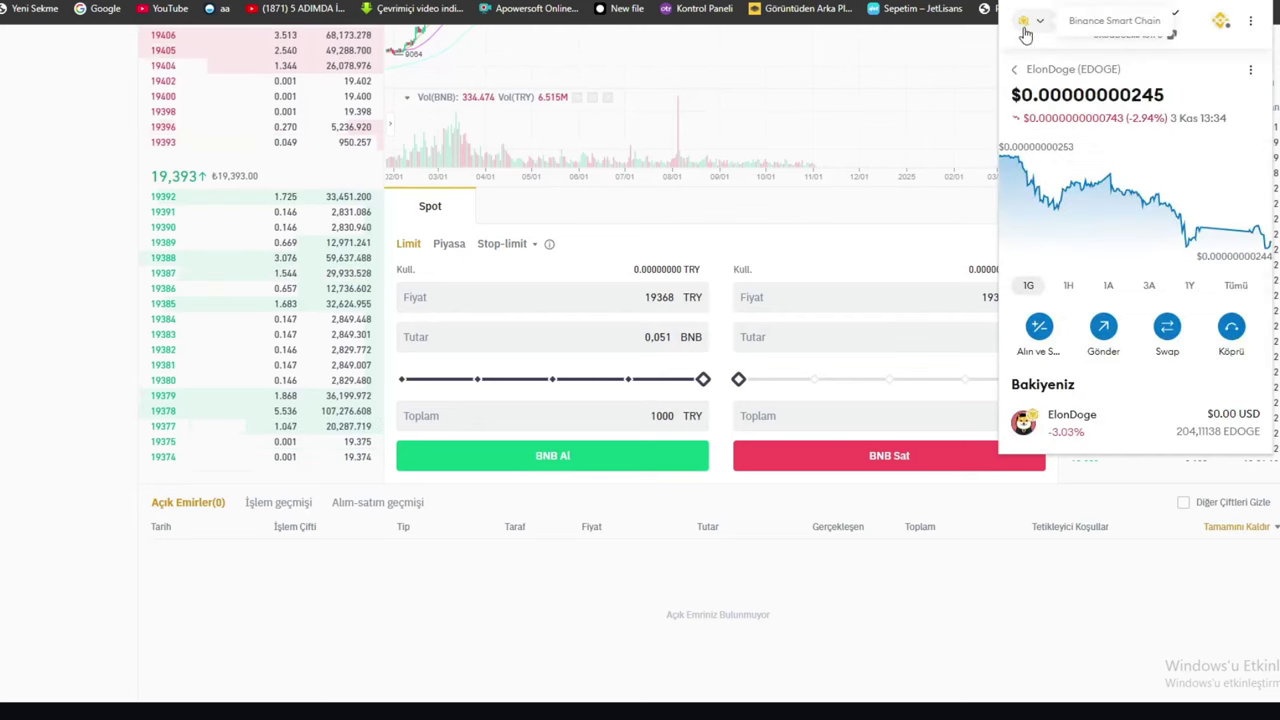
left_click(1014, 69)
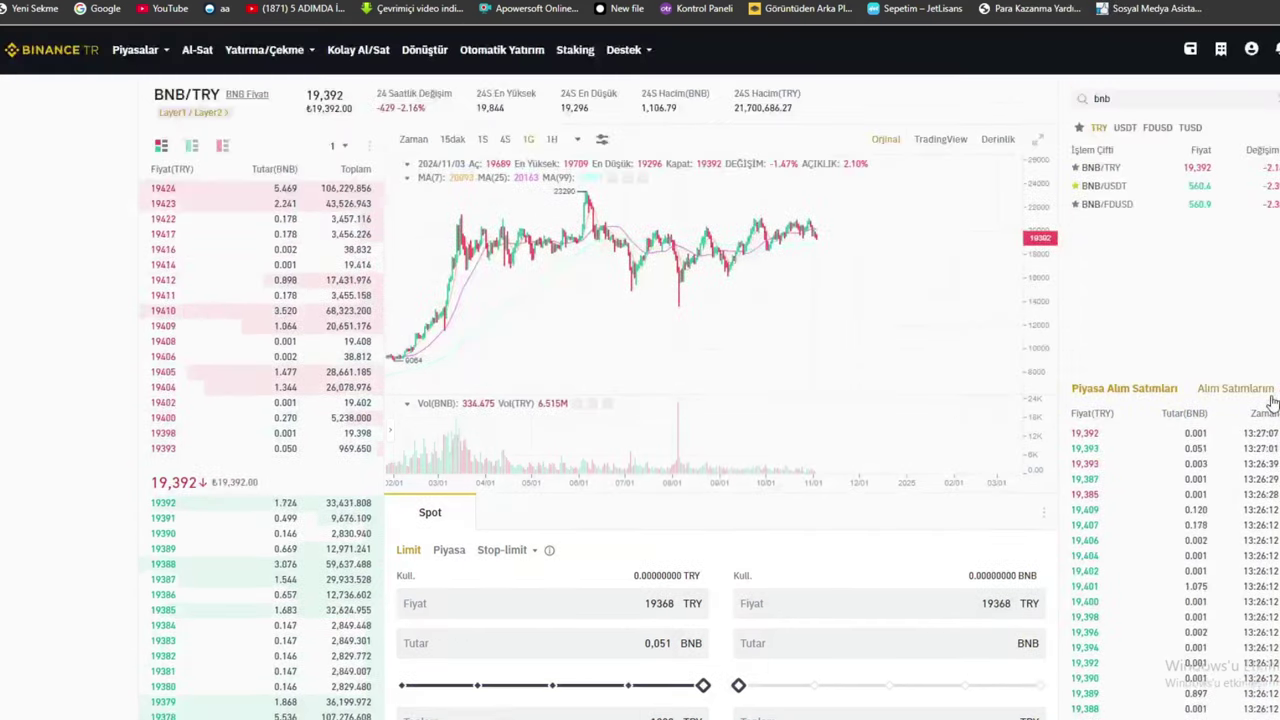
On Binance TR, open the crypto withdrawal page, choose BNB as the coin, and dismiss the BEP2 notice
scroll(669, 407, "up", 3)
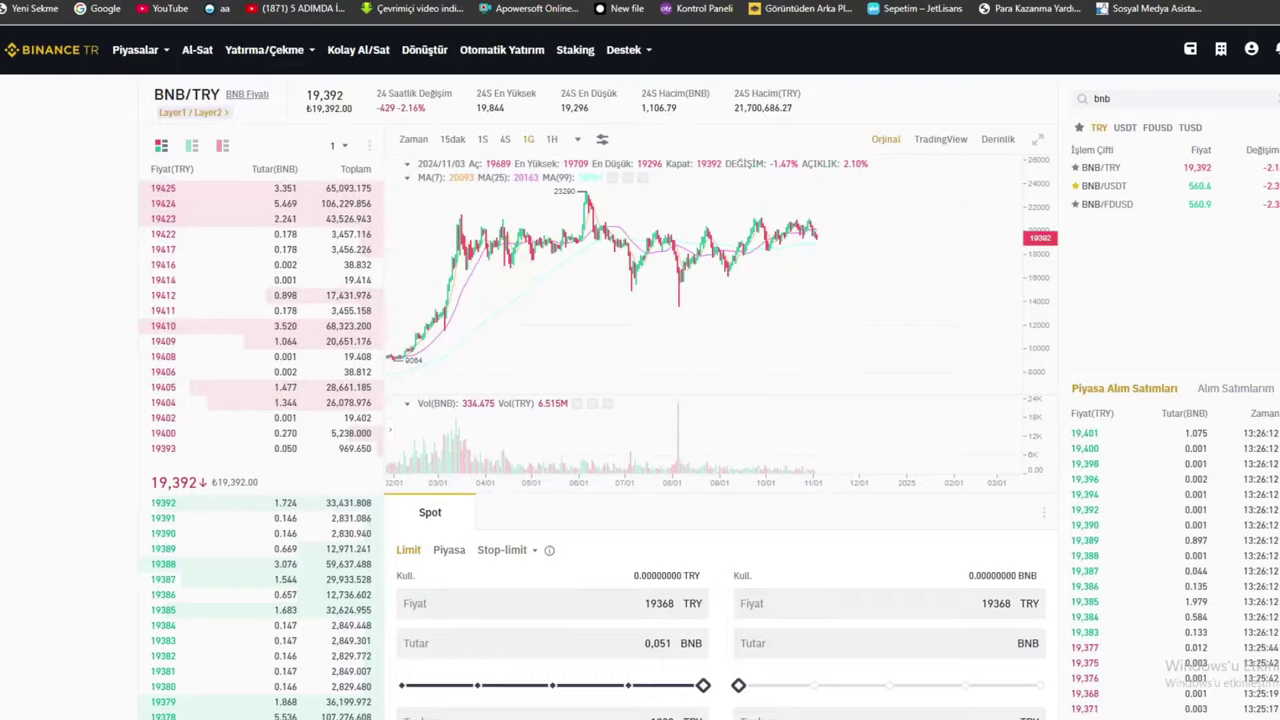
scroll(597, 502, "down", 2)
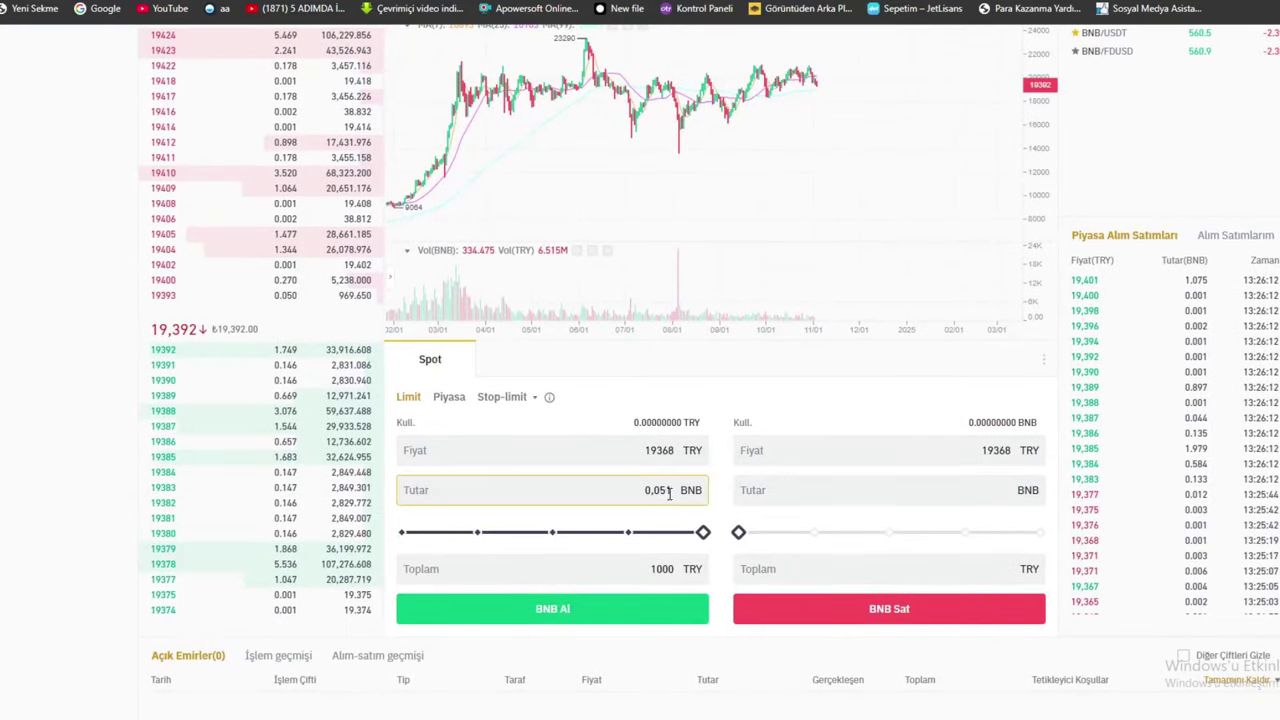
scroll(718, 430, "up", 2)
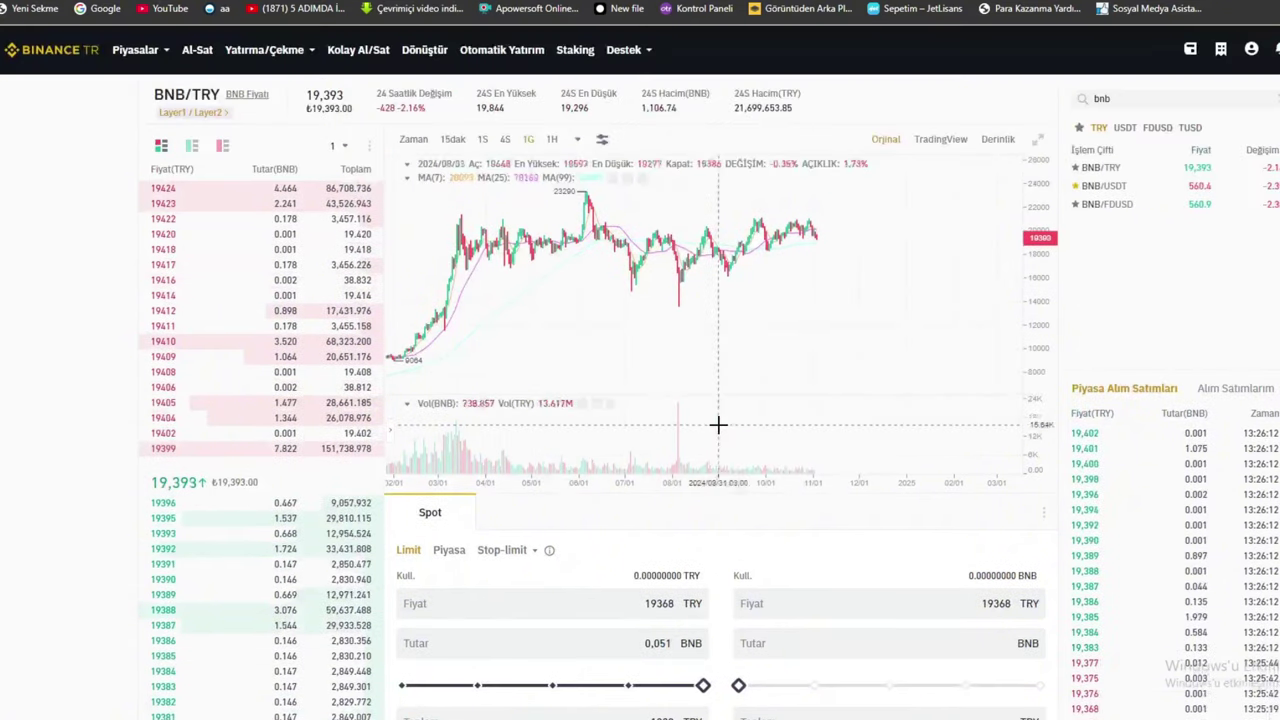
mouse_move(1192, 52)
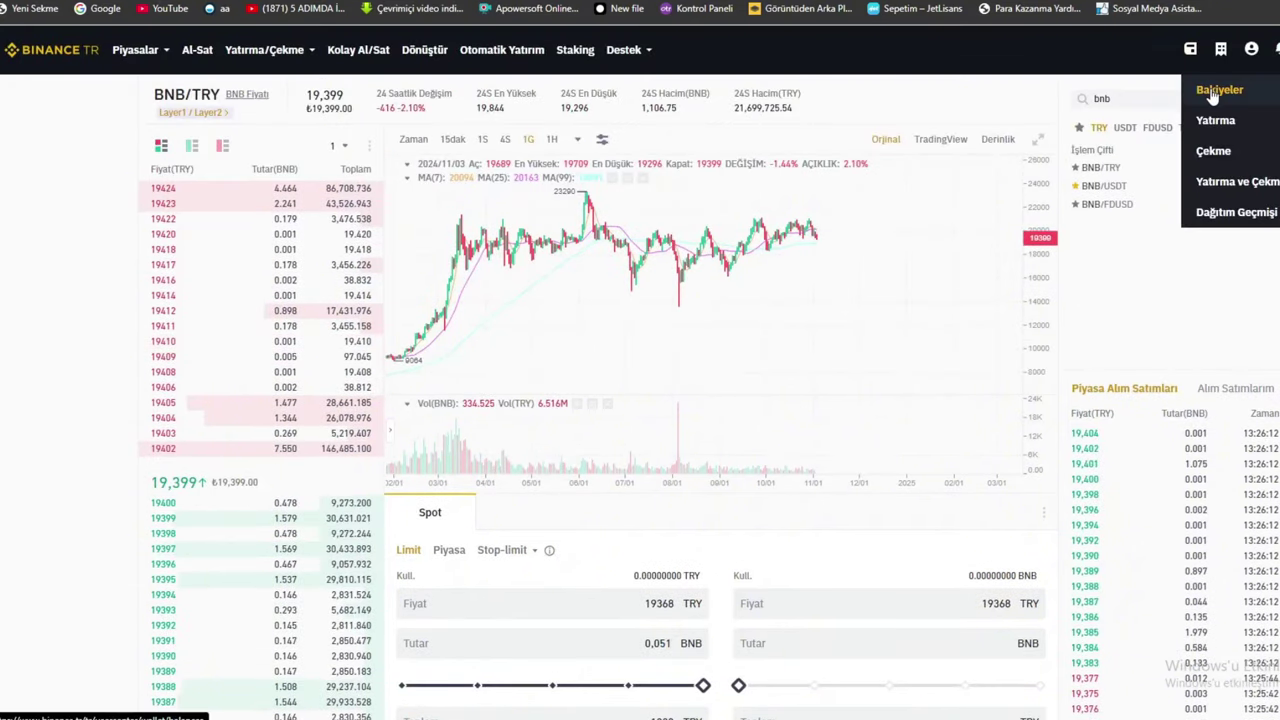
left_click(1212, 152)
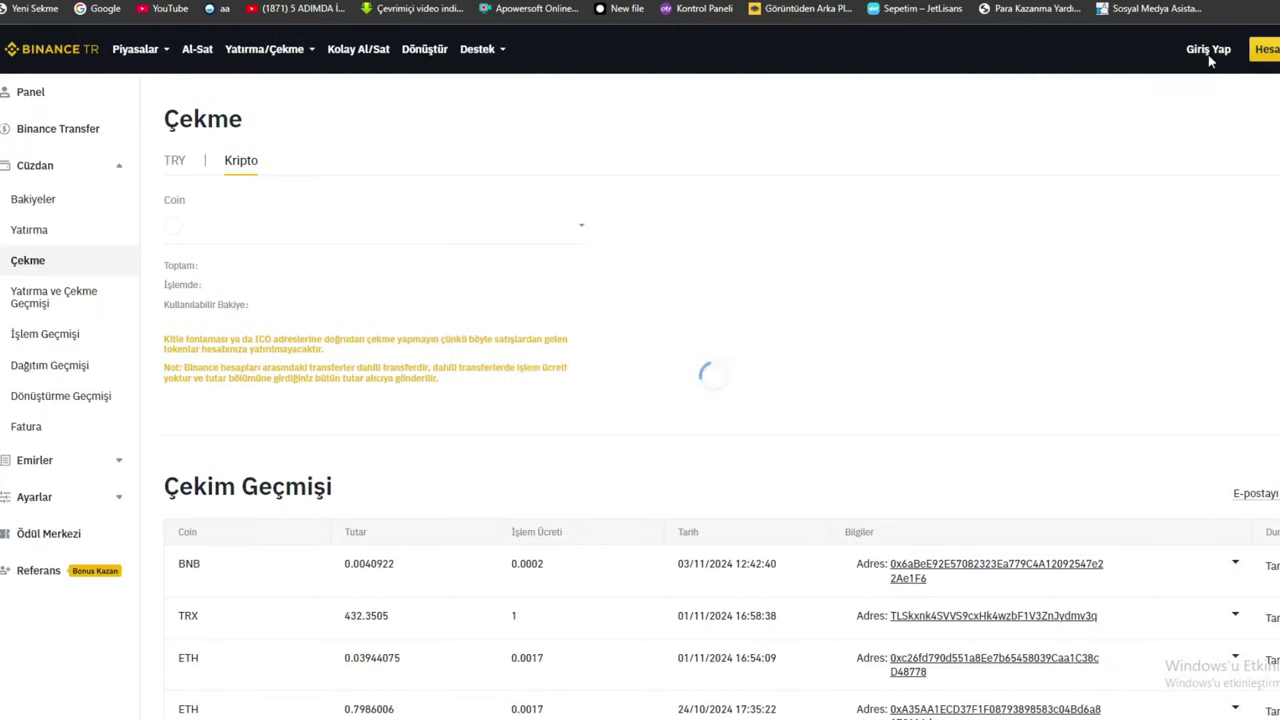
left_click(384, 227)
type("bnb")
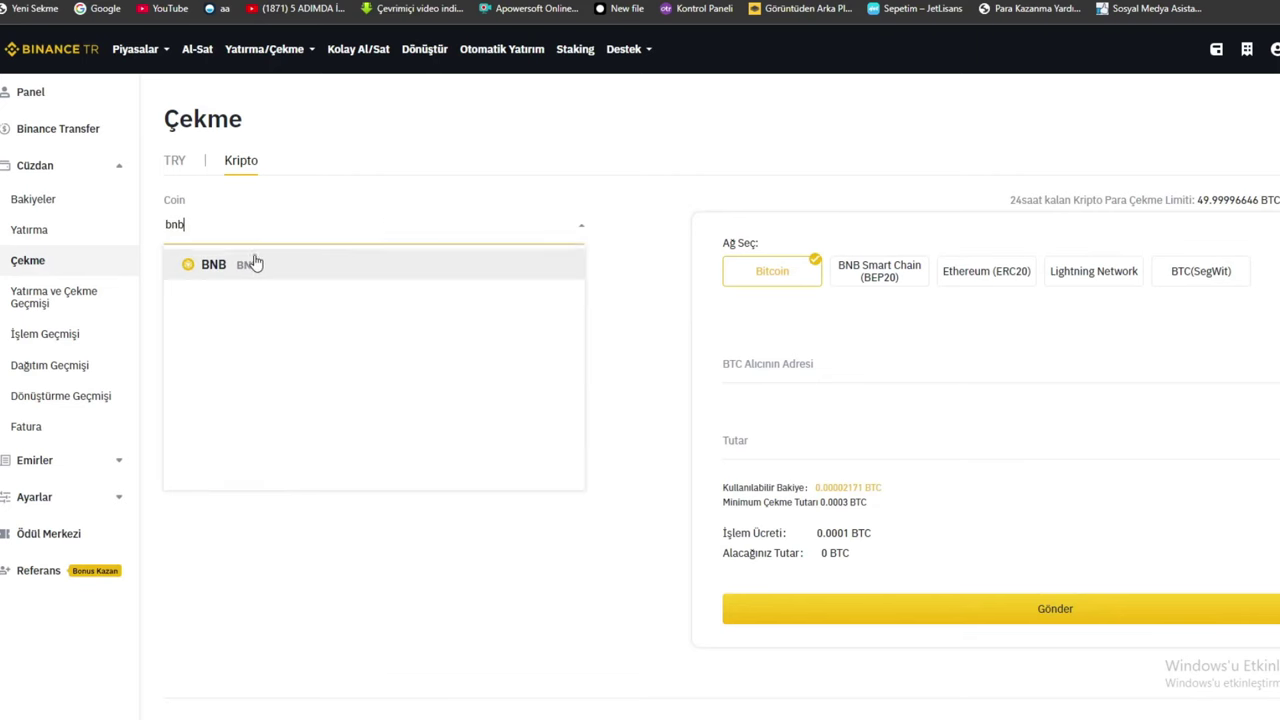
left_click(251, 260)
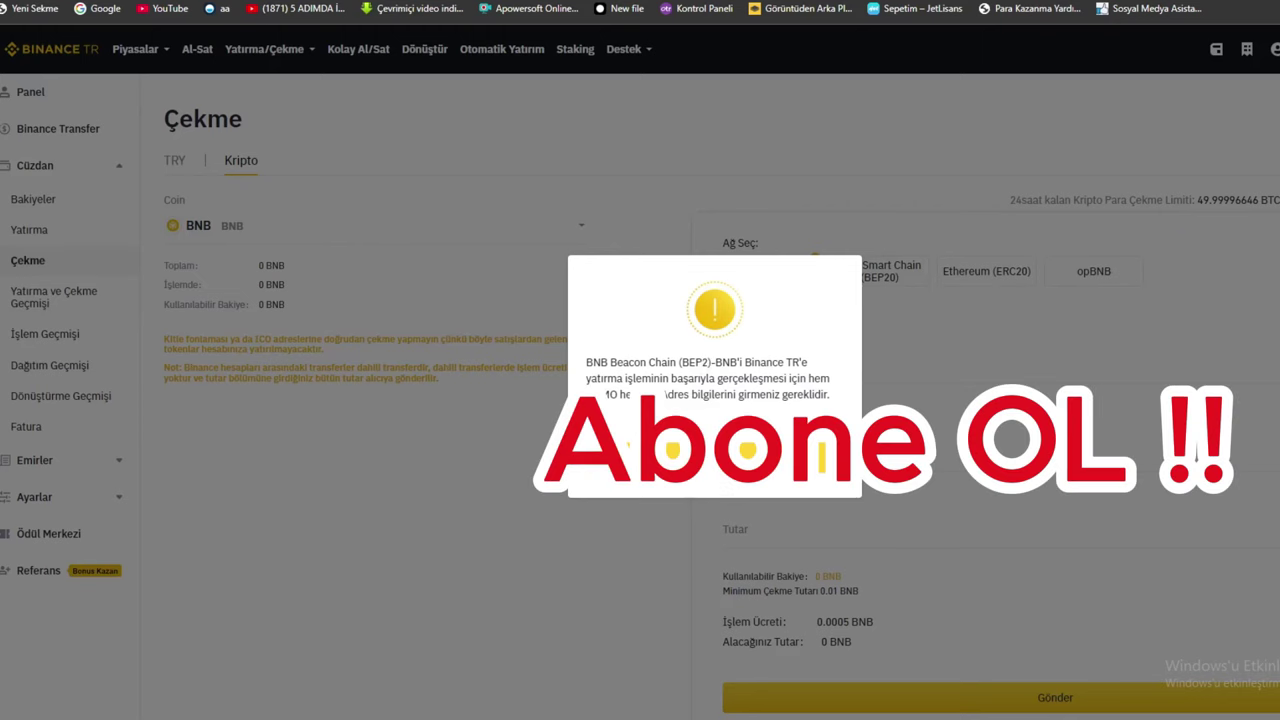
key("Return")
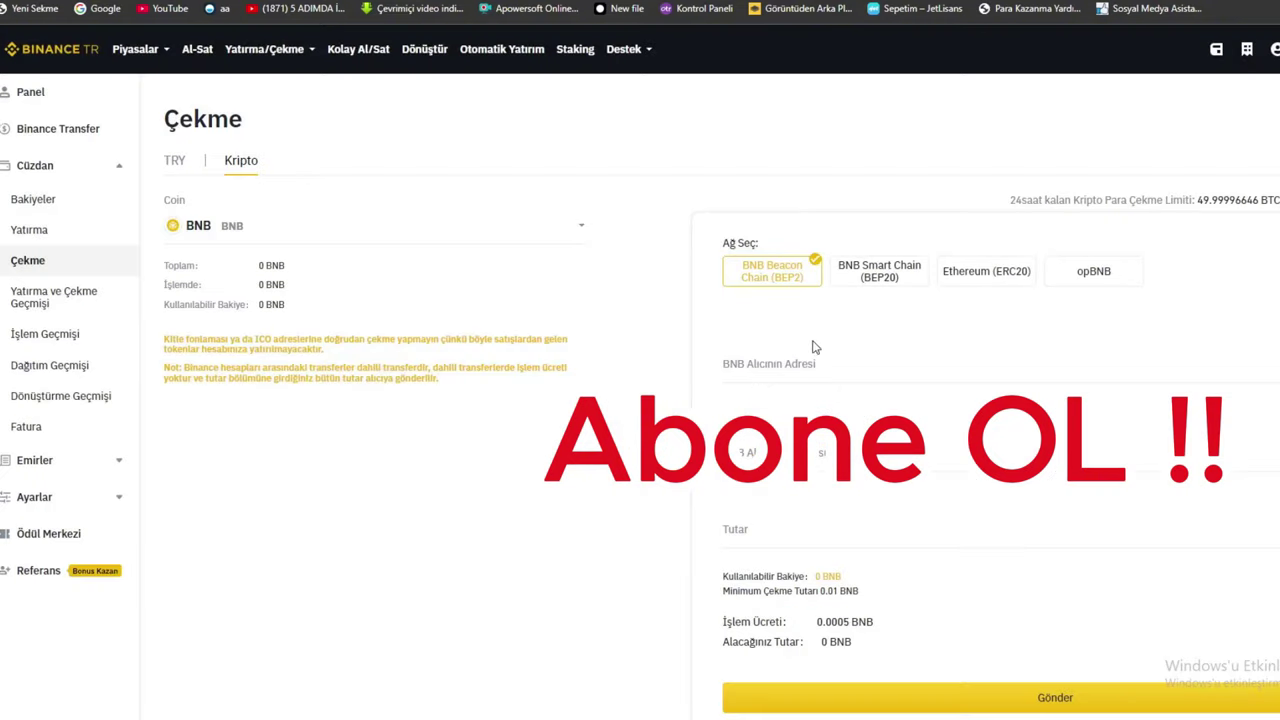
Set the BNB withdrawal network to BNB Smart Chain (BEP20) and paste the copied wallet address as the recipient
left_click(894, 359)
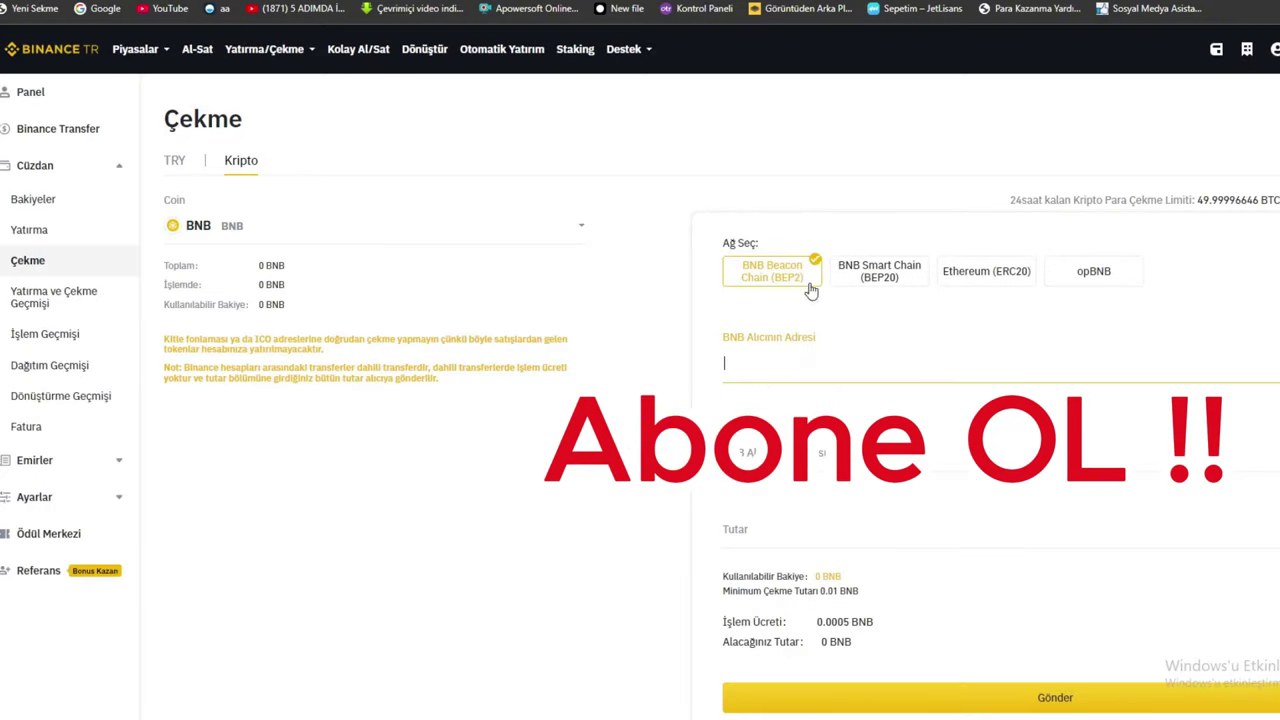
left_click(856, 277)
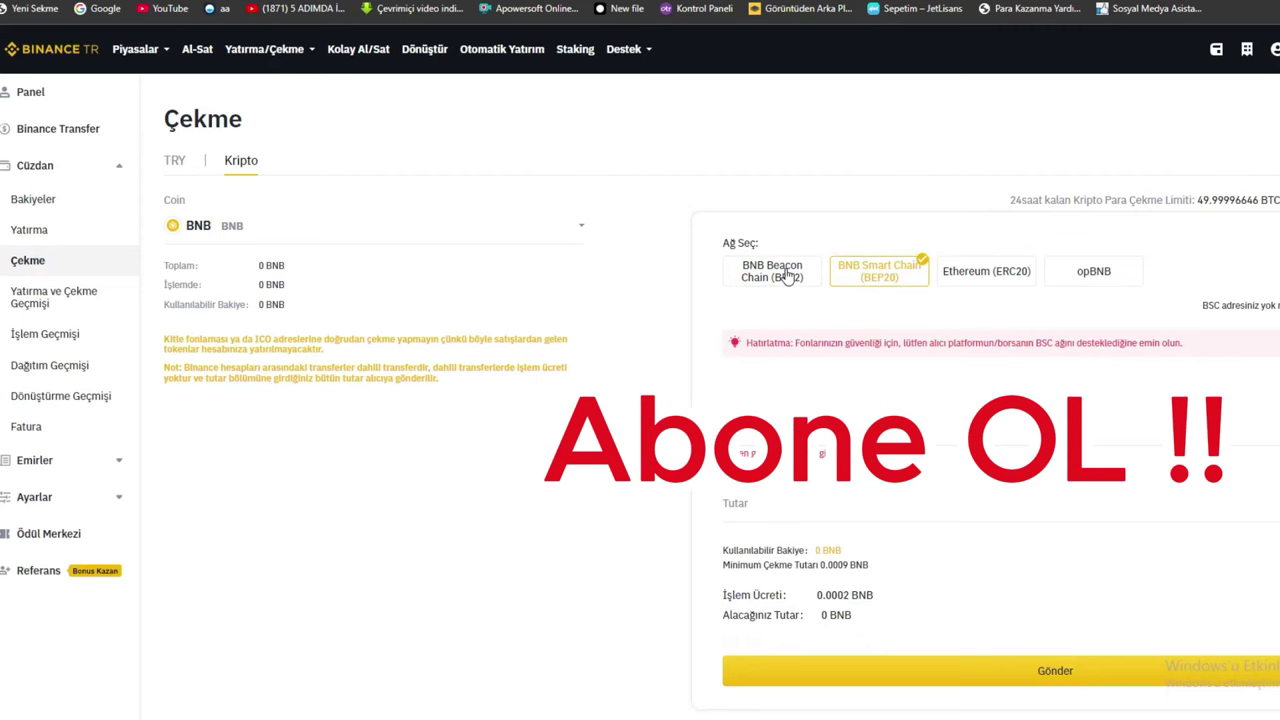
left_click(1238, 415)
key("ctrl+v")
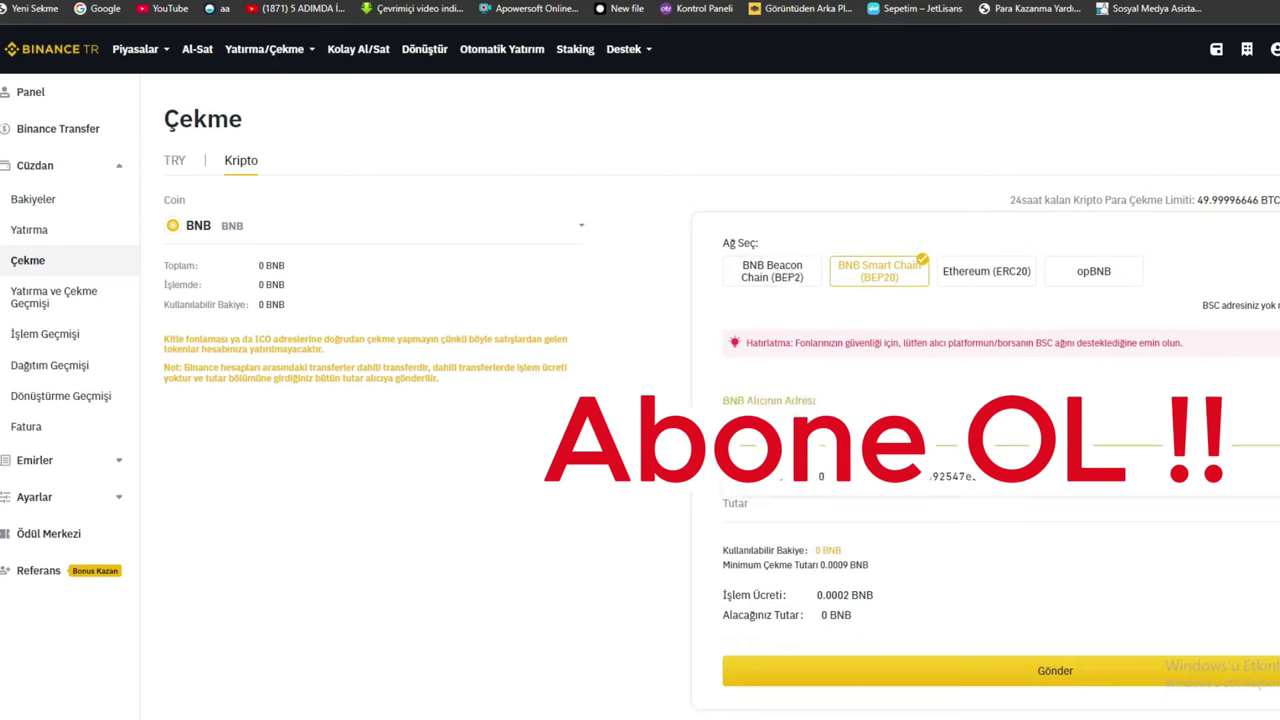
key("ctrl+v")
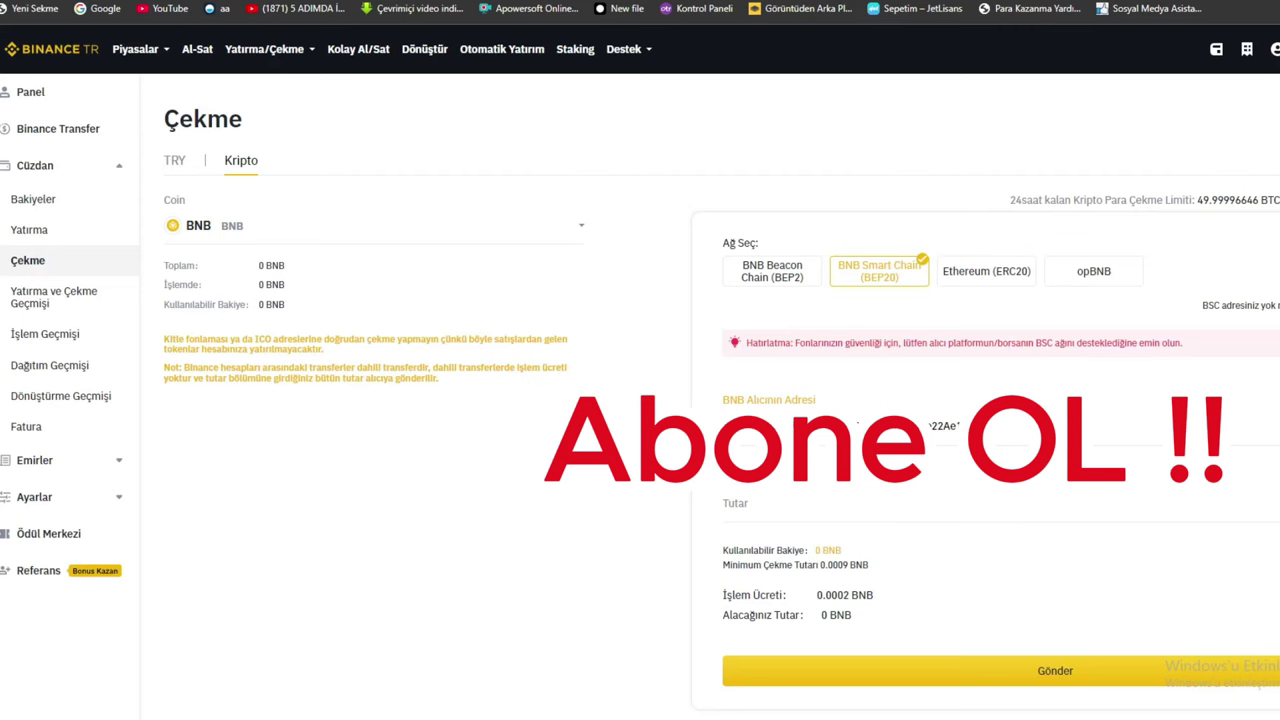
left_click(953, 508)
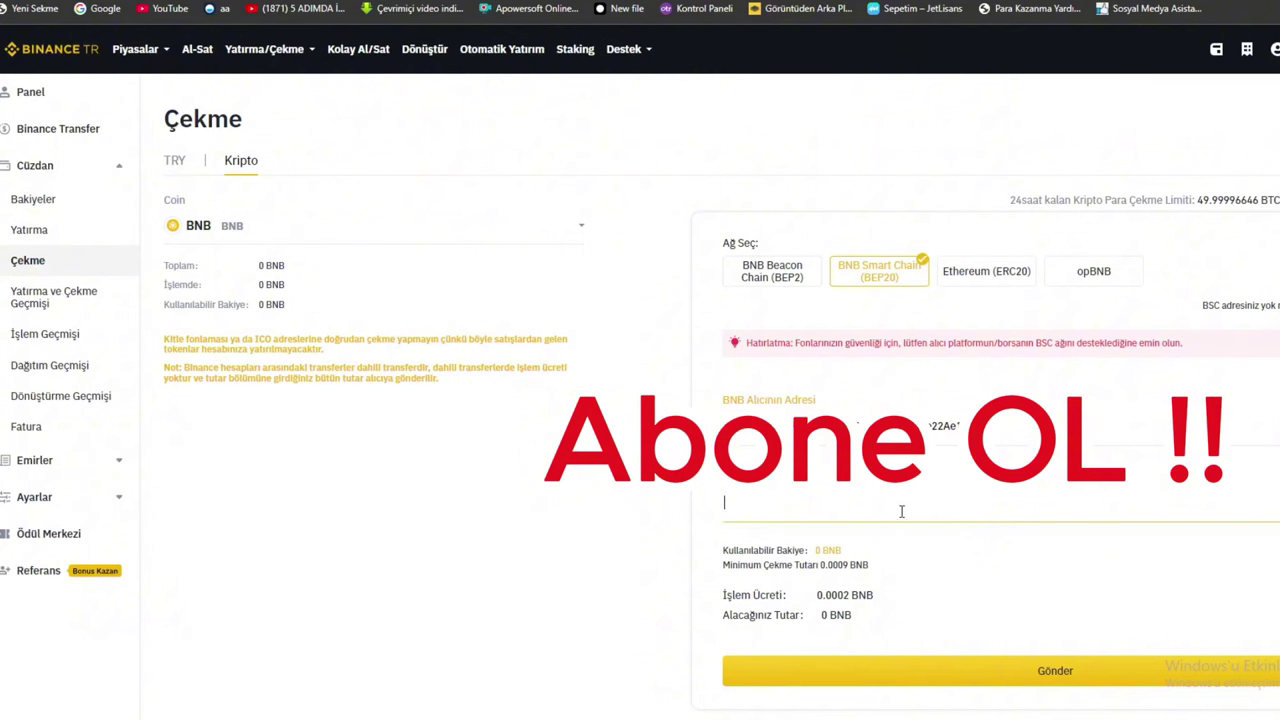
key("Tab")
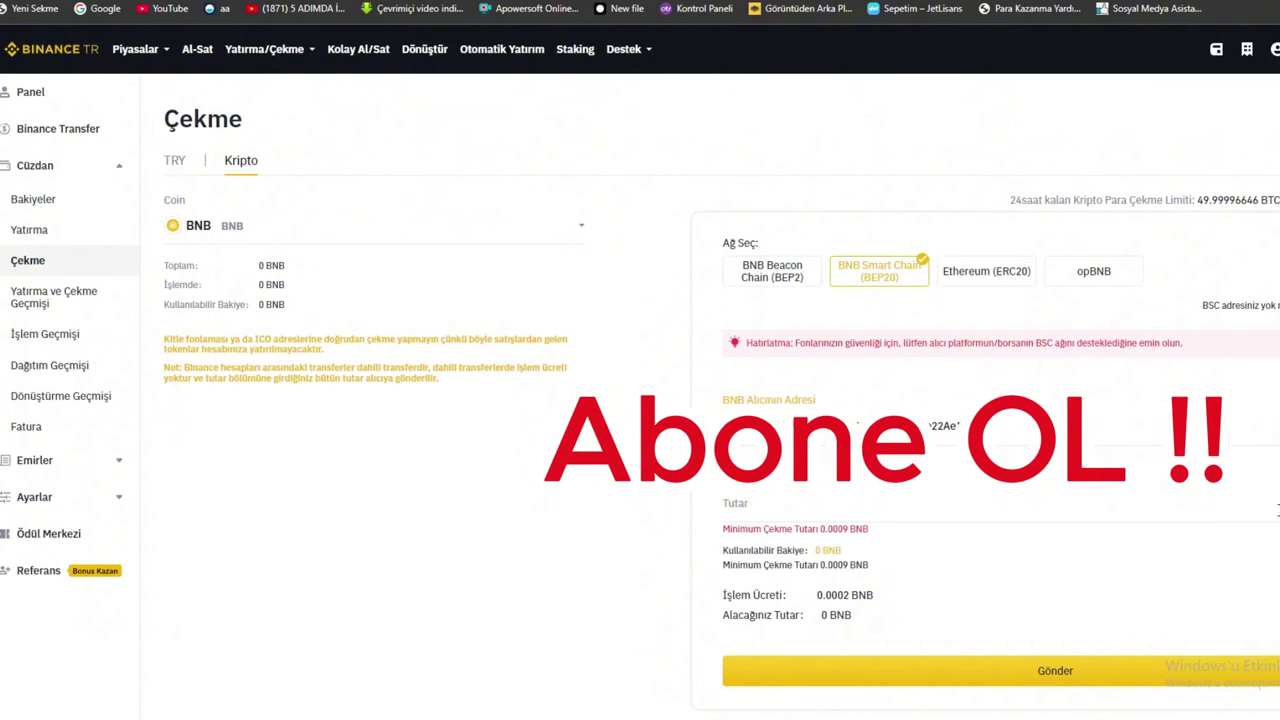
Clear the recipient address from the BNB withdrawal form
scroll(911, 591, "down", 1)
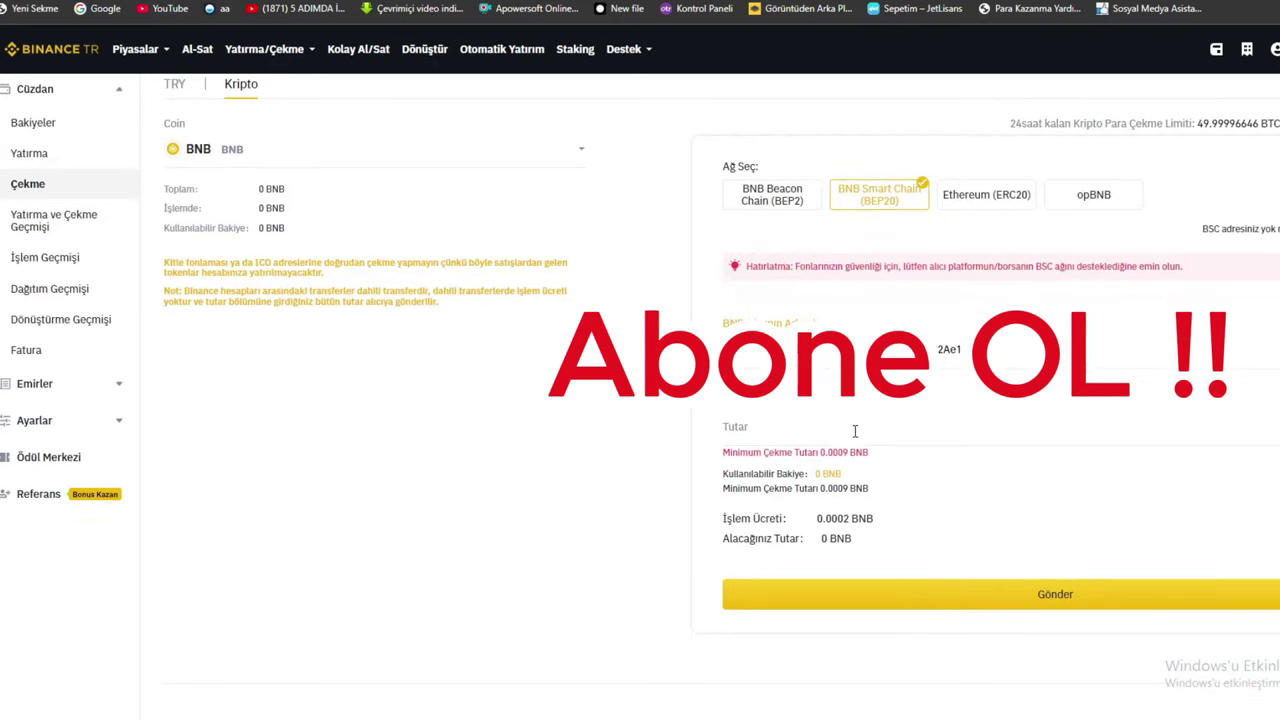
double_click(1008, 349)
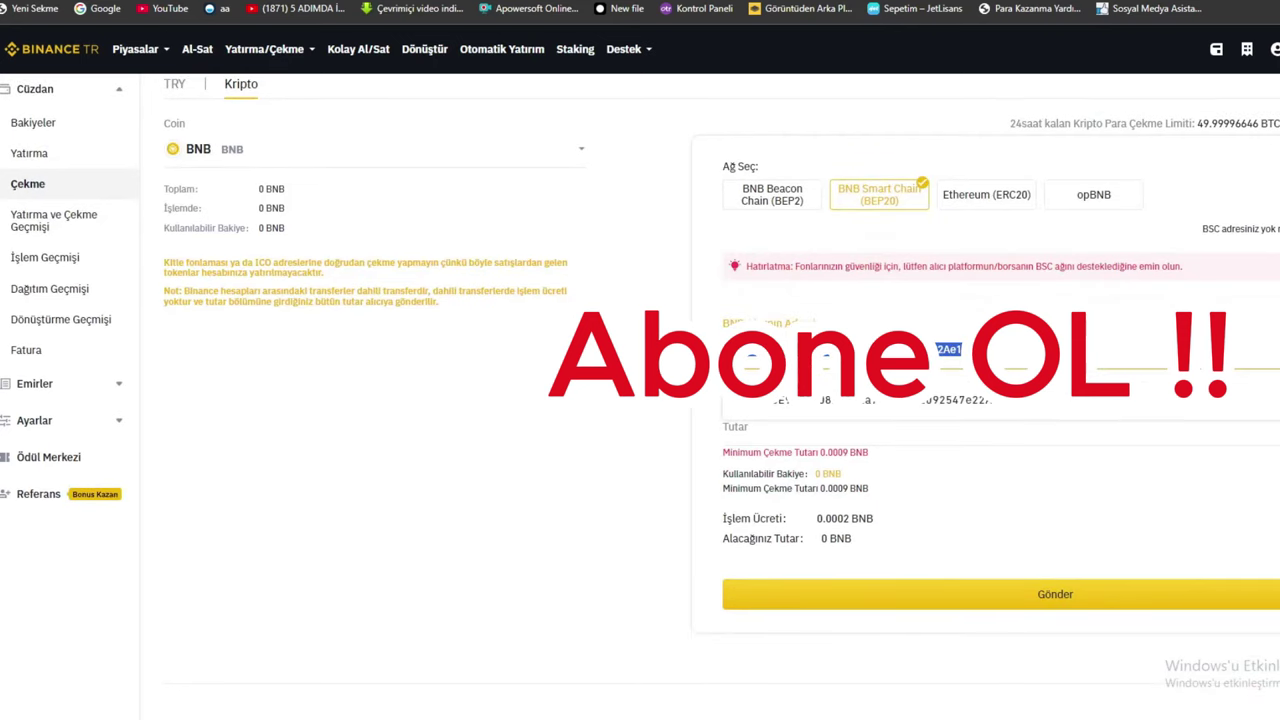
key("BackSpace")
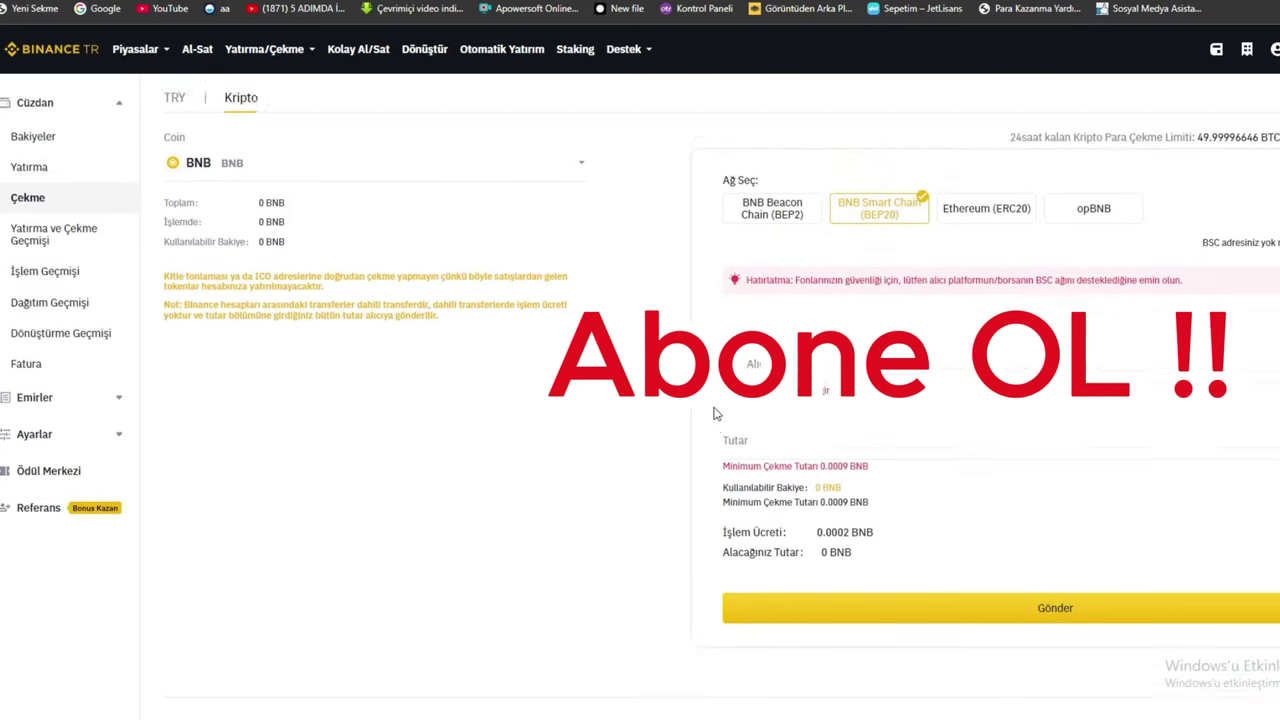
scroll(715, 412, "up", 1)
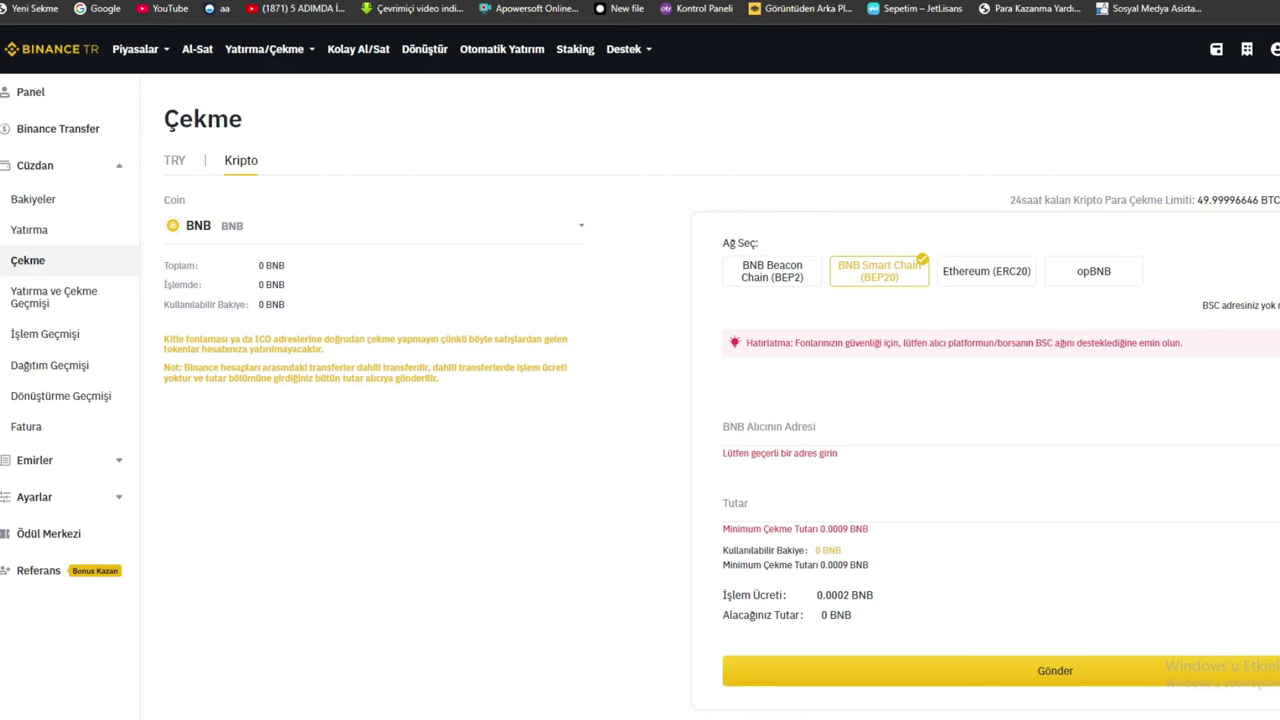
Search Google for pancakeswap in a new tab and open the PancakeSwap home page at pancakeswap.finance
key("ctrl+t")
left_click(691, 262)
type("pa")
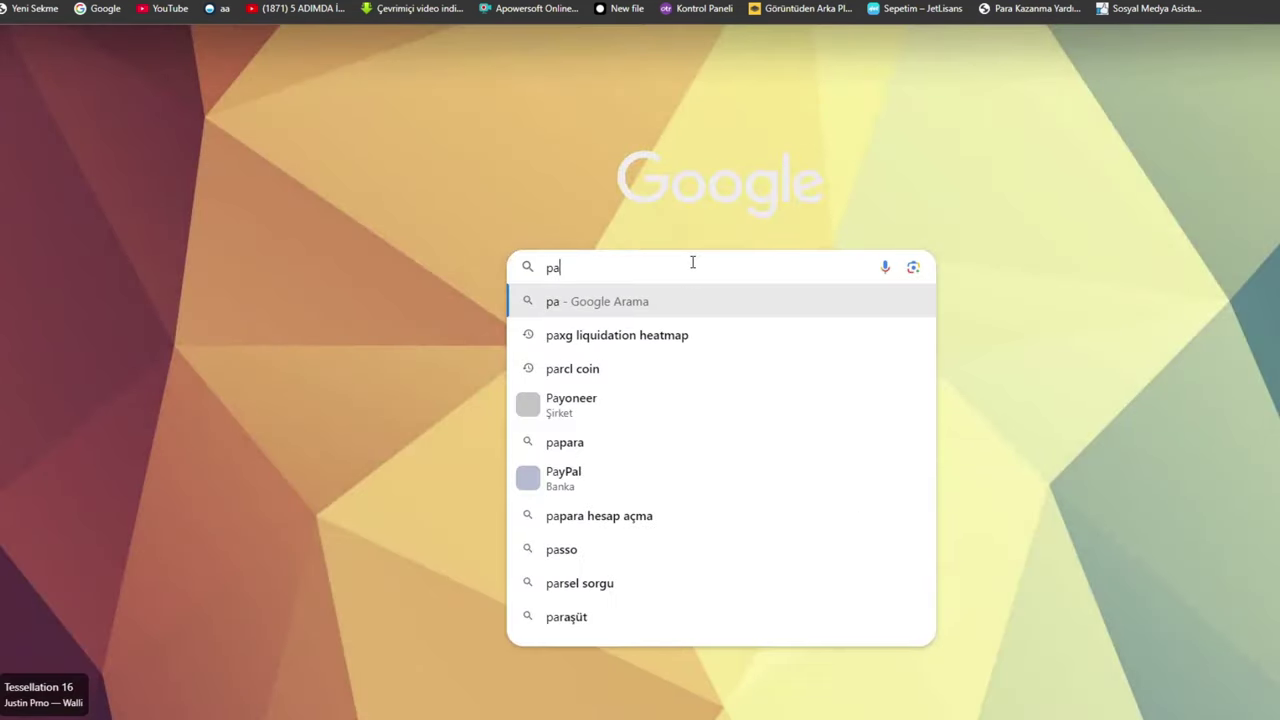
type("nca")
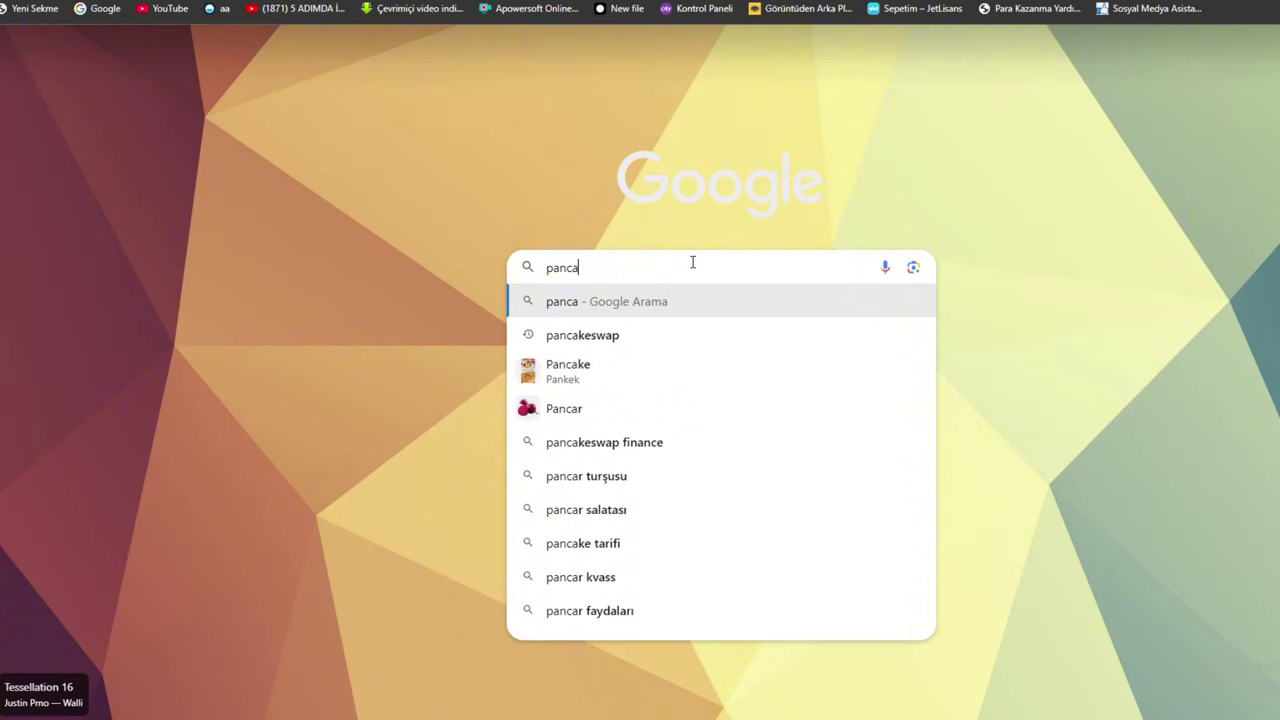
left_click(641, 349)
left_click(641, 349)
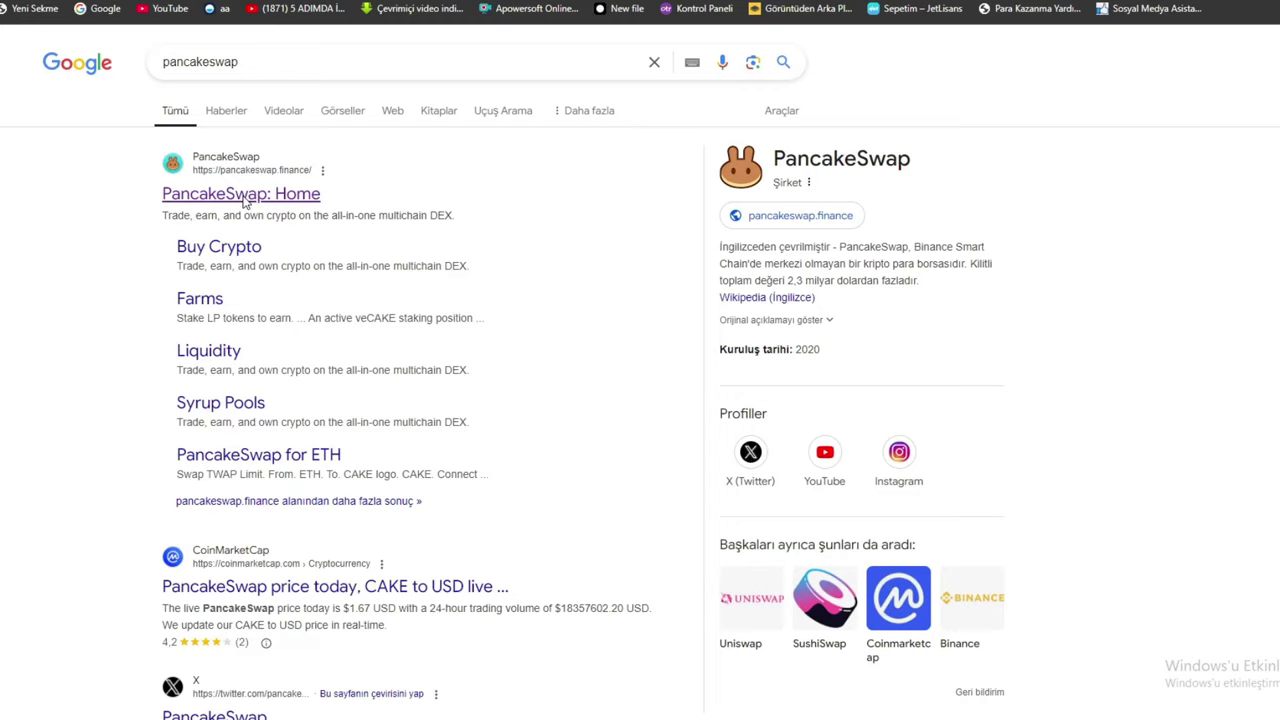
left_click(243, 200)
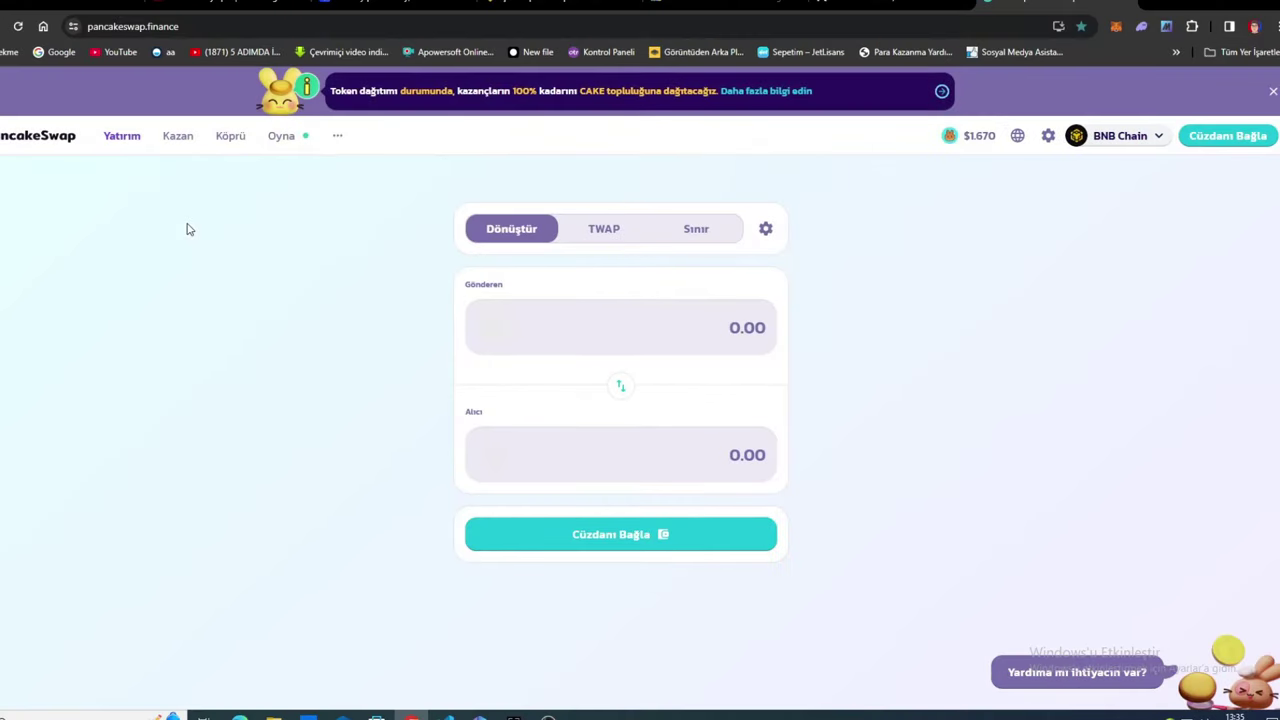
Disconnect the linked wallet from PancakeSwap and start a new wallet connection with Metamask
mouse_move(1230, 140)
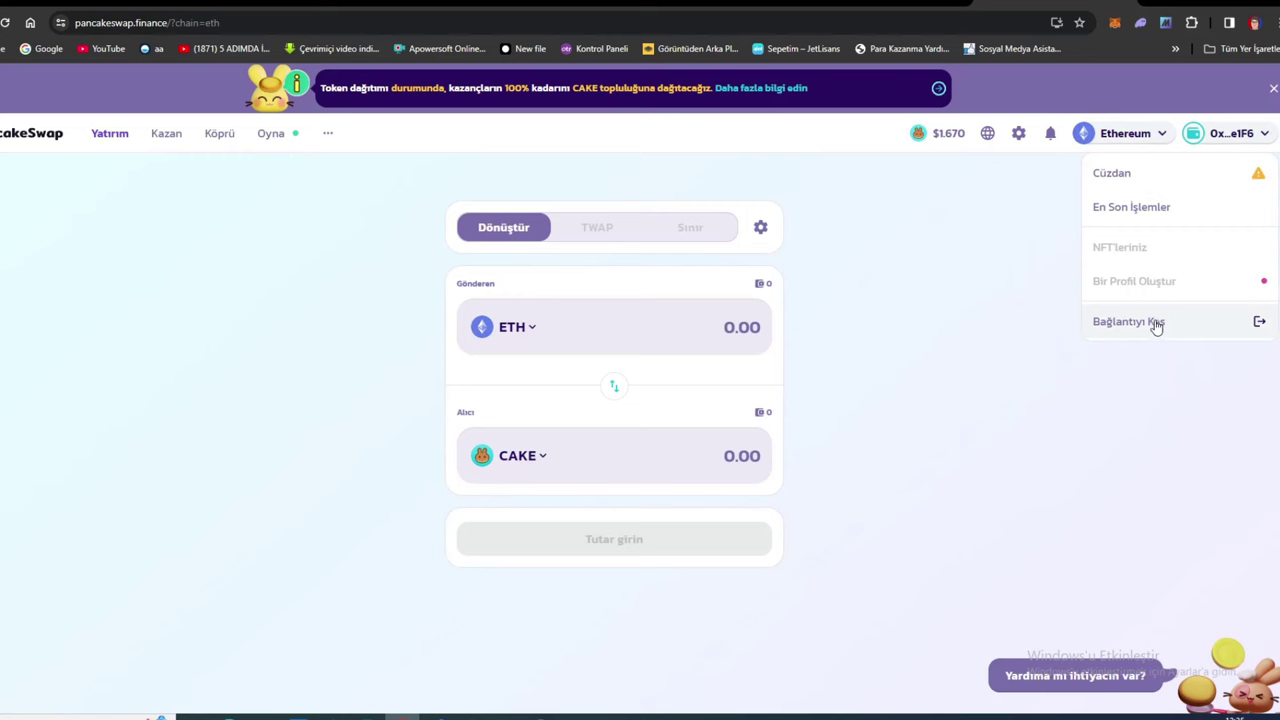
left_click(1156, 325)
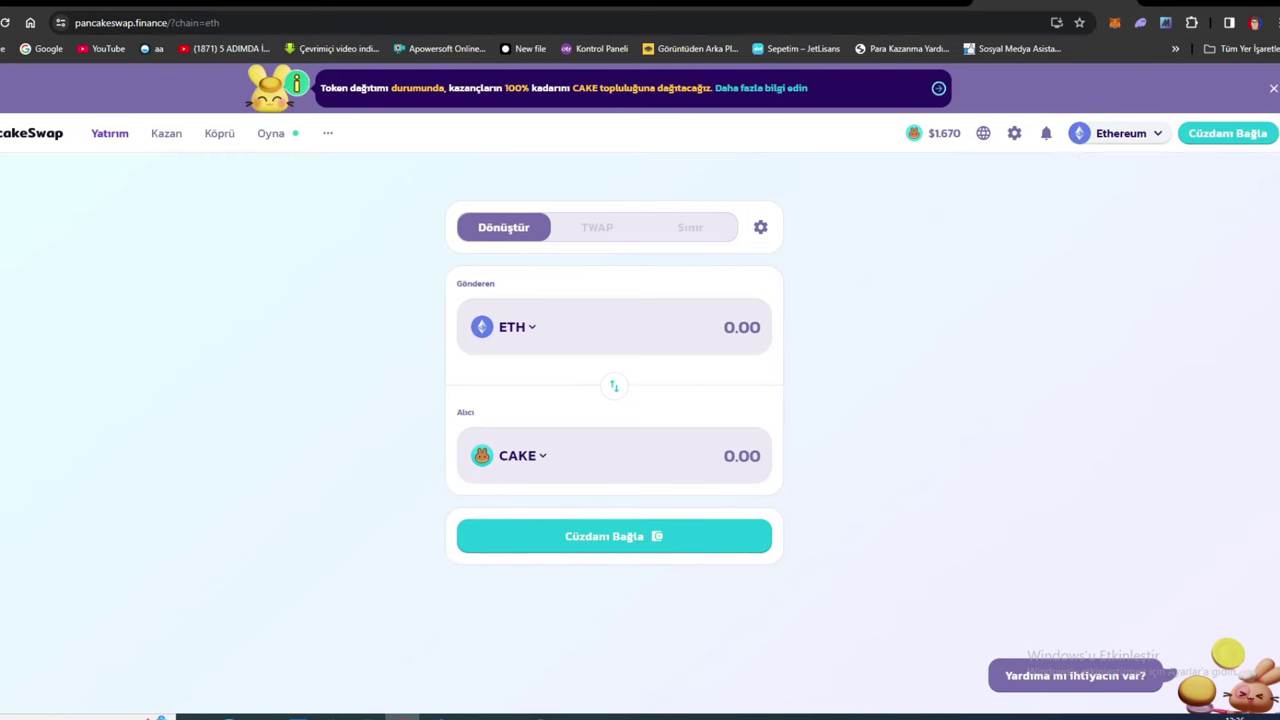
left_click(1212, 136)
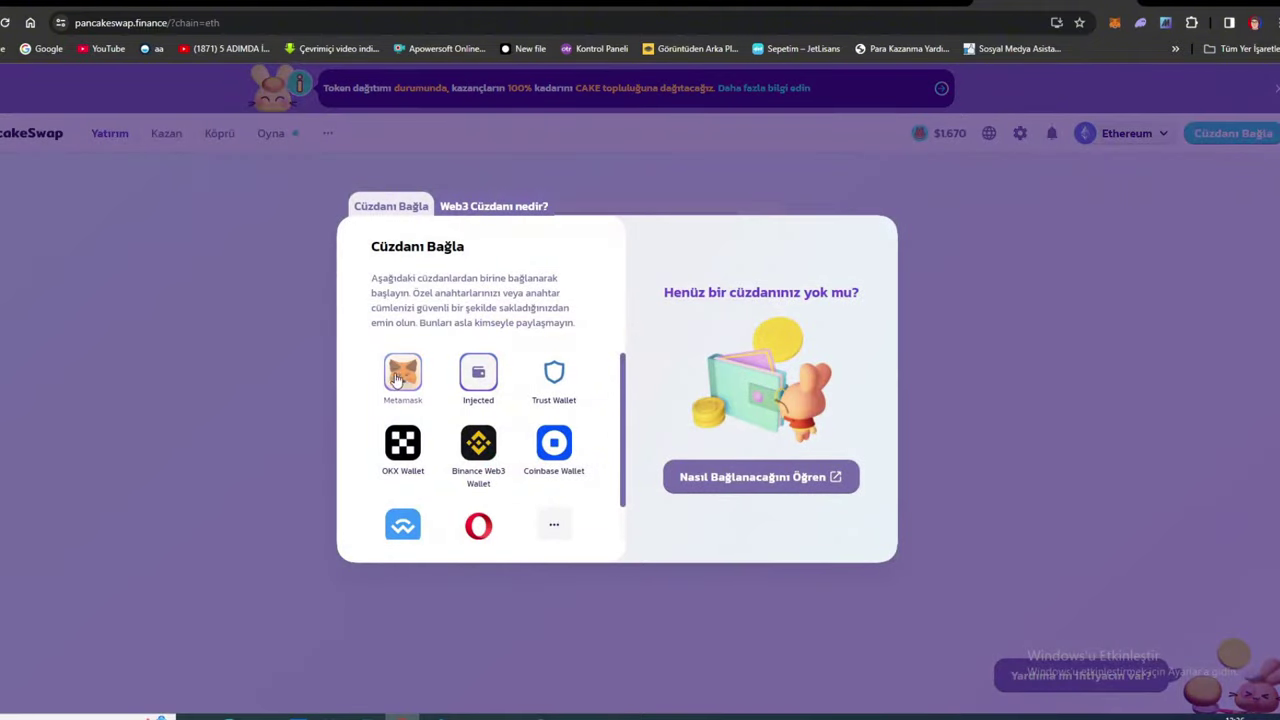
left_click(400, 375)
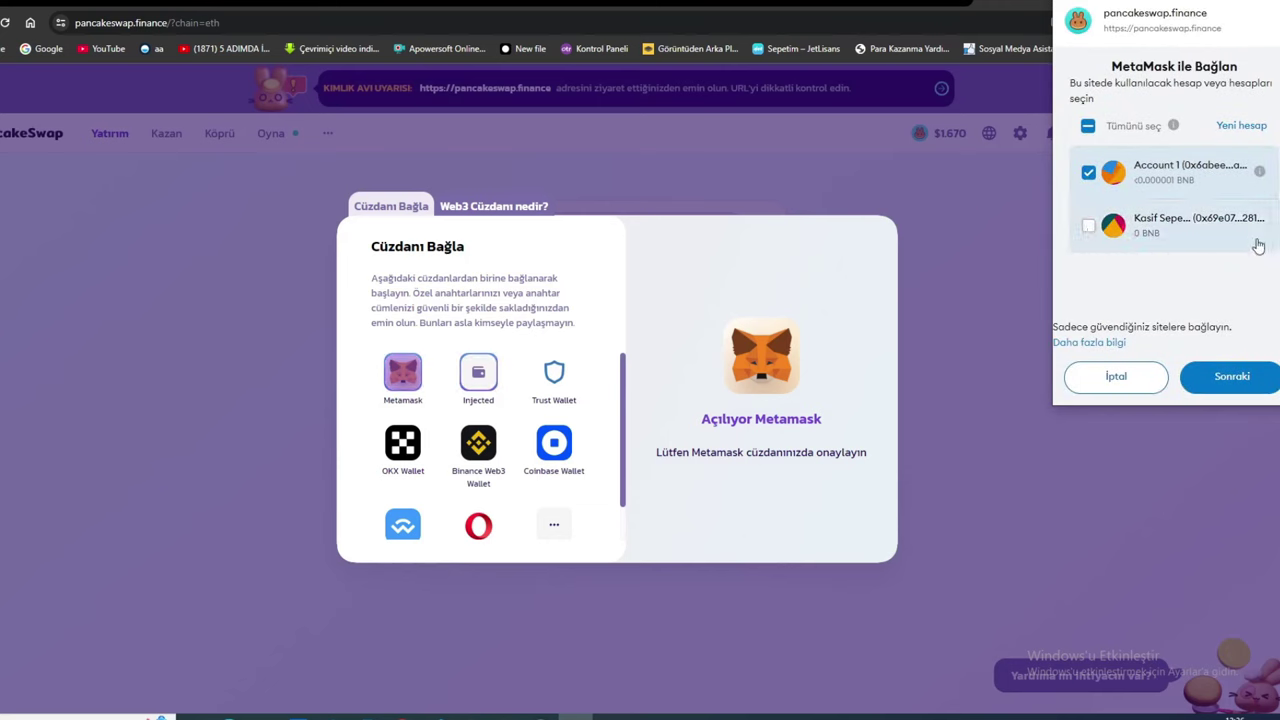
Connect only Account 1 to PancakeSwap in MetaMask and approve the requested permissions
left_click(1088, 229)
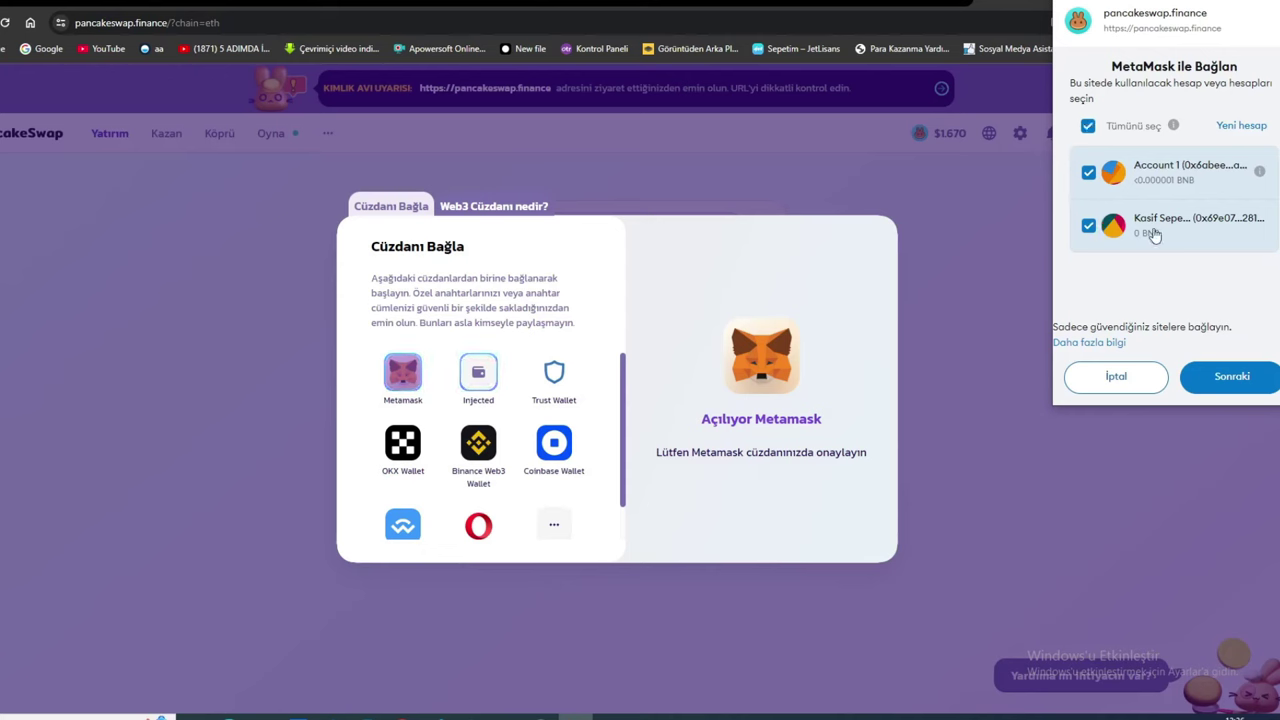
left_click(1148, 237)
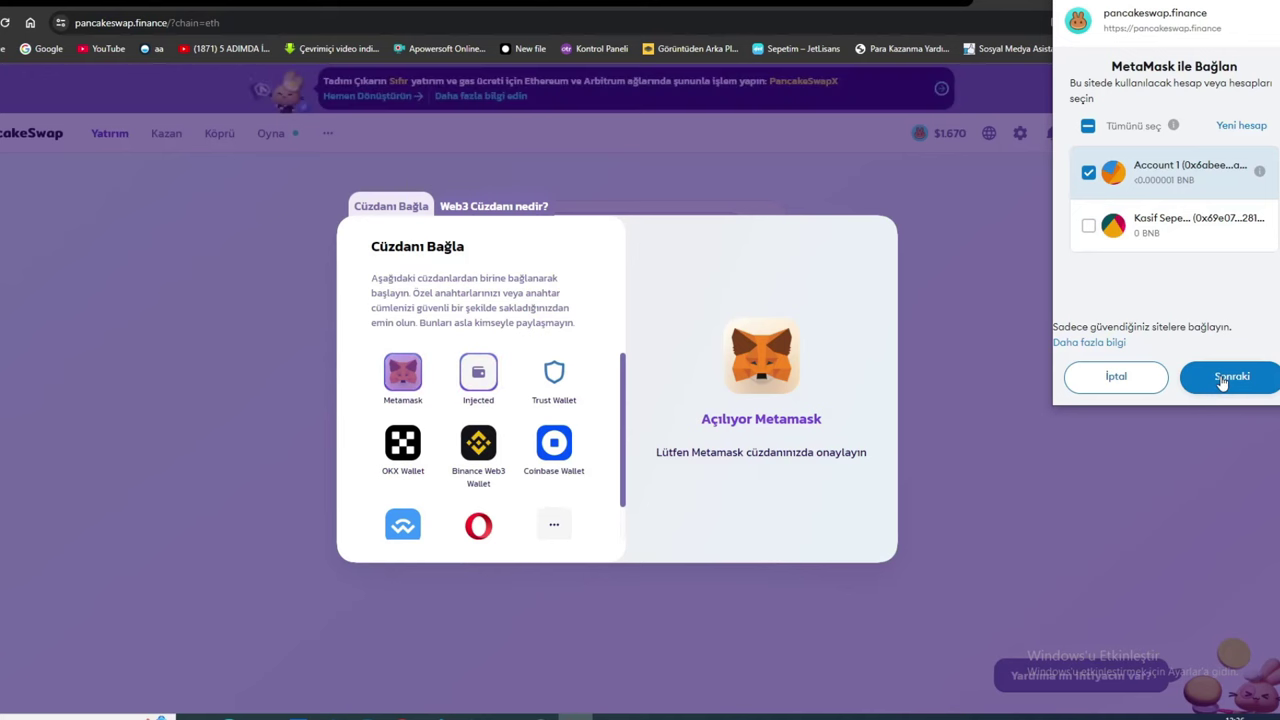
left_click(1222, 383)
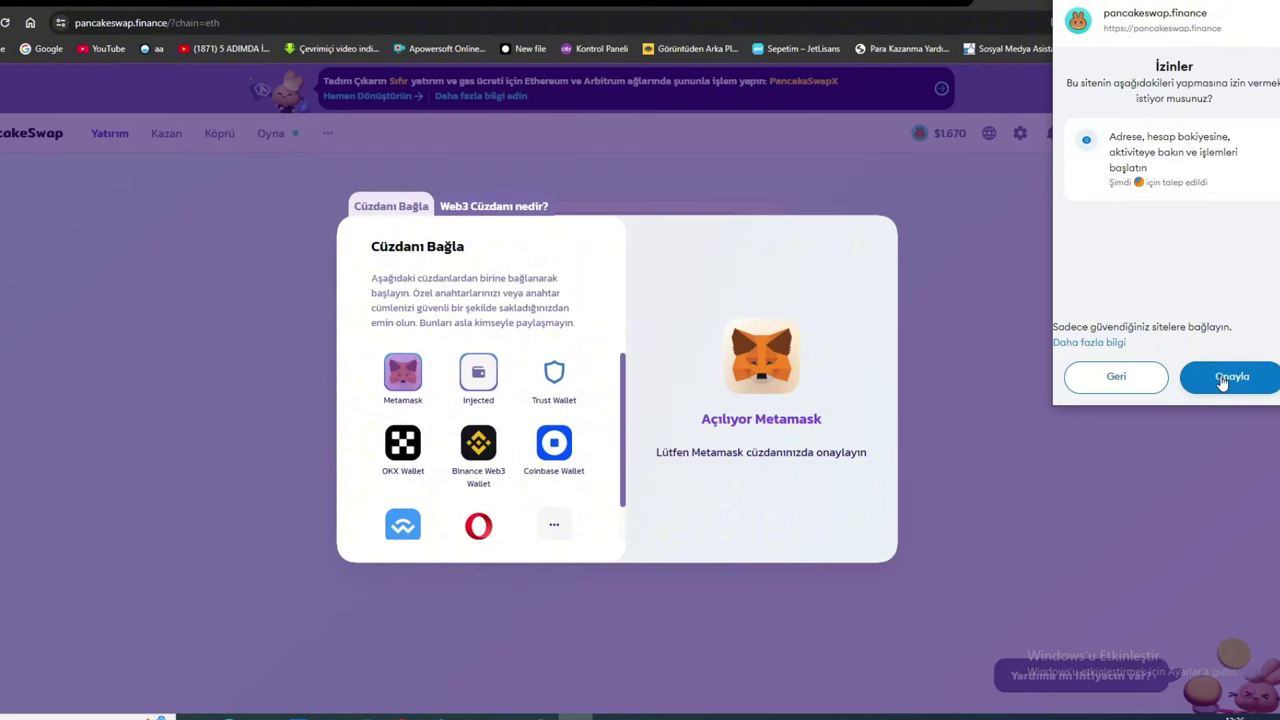
left_click(1230, 380)
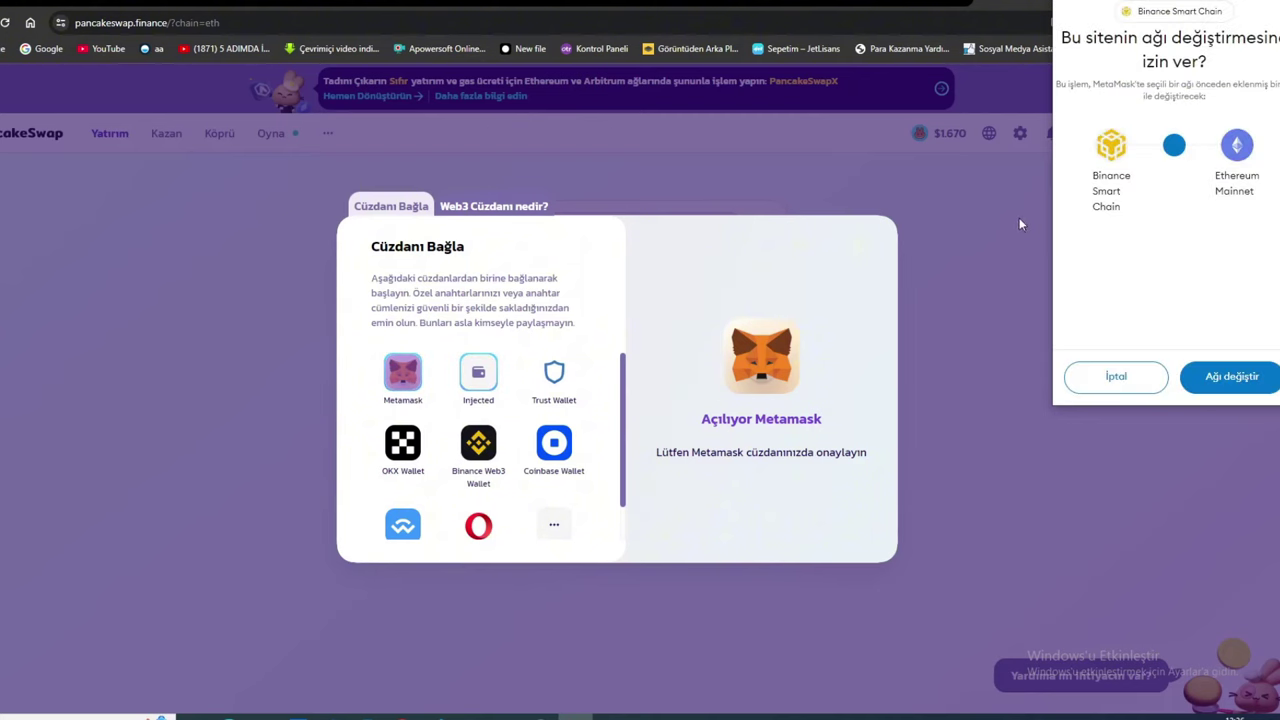
Approve the switch to Ethereum Mainnet in MetaMask, and change PancakeSwap's network to BNB Chain with MetaMask's approval
left_click(1220, 381)
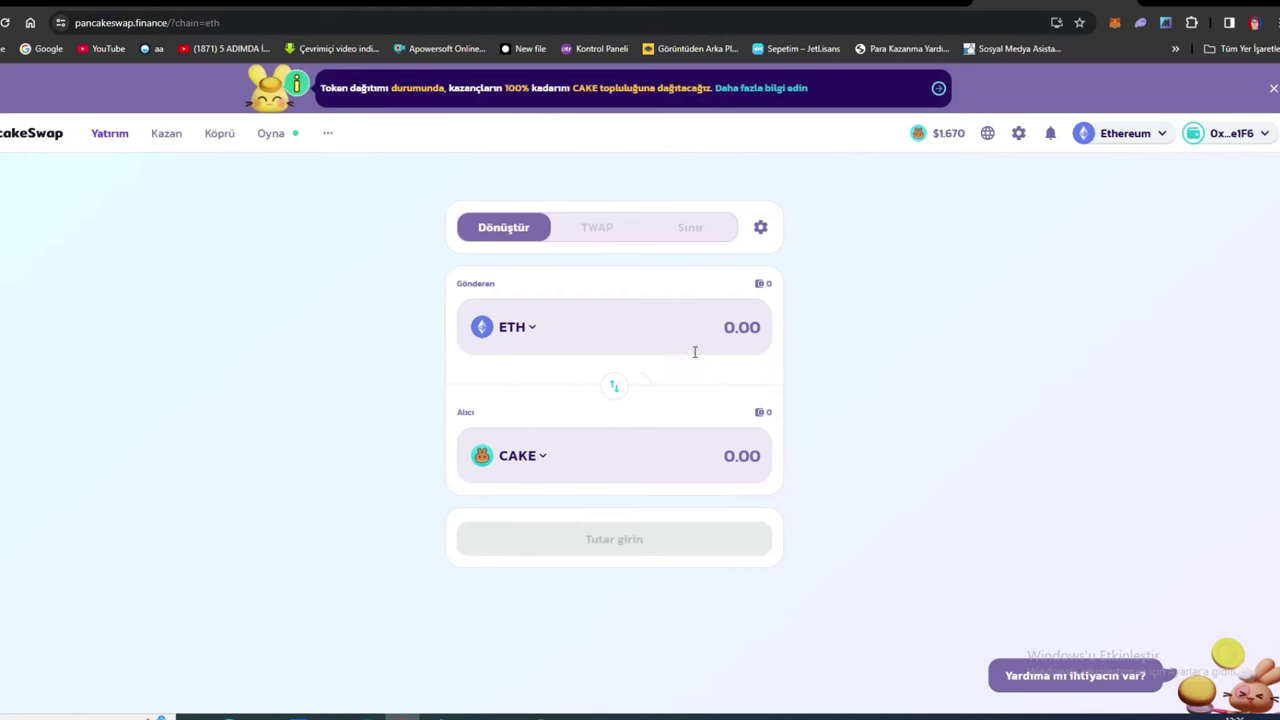
mouse_move(1120, 134)
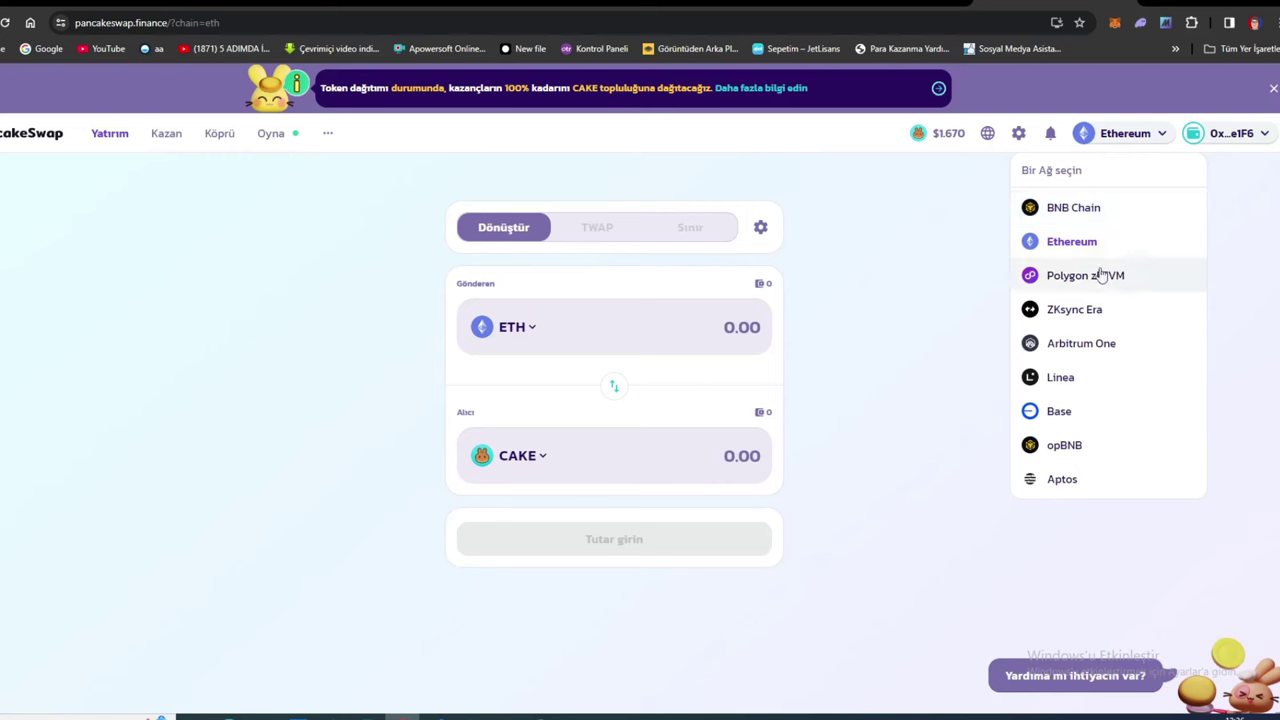
left_click(1081, 214)
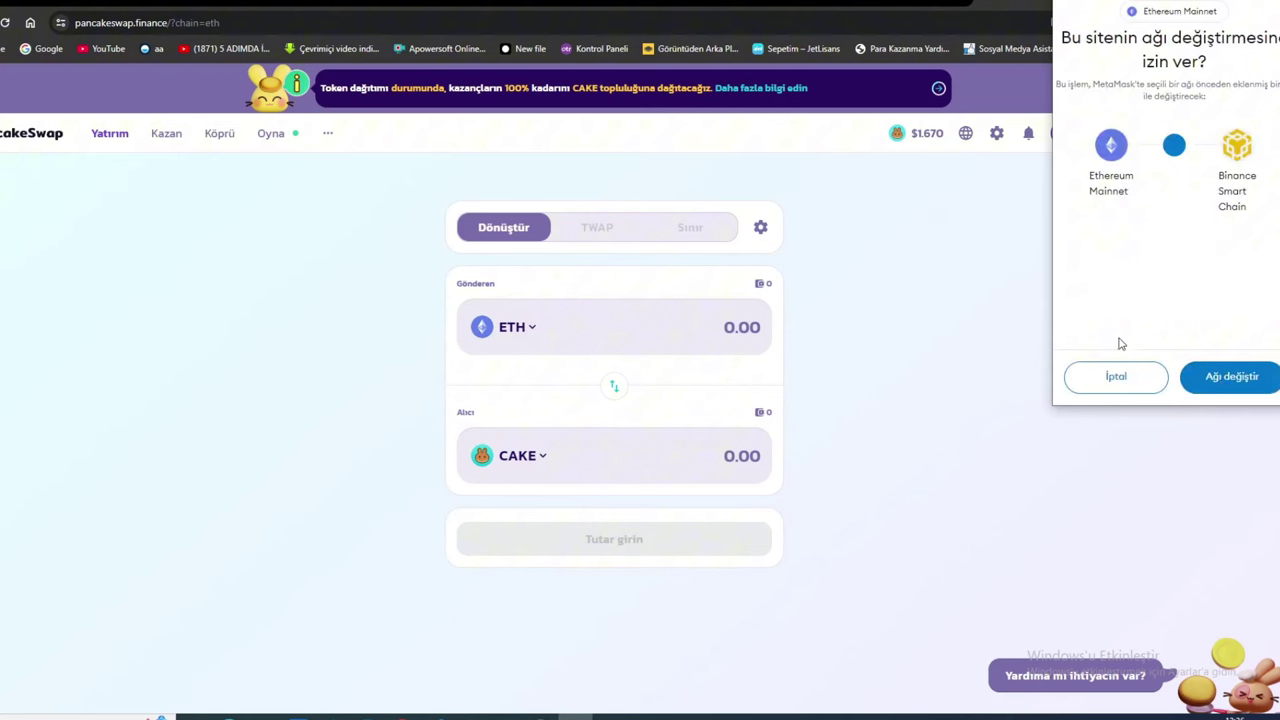
left_click(1220, 380)
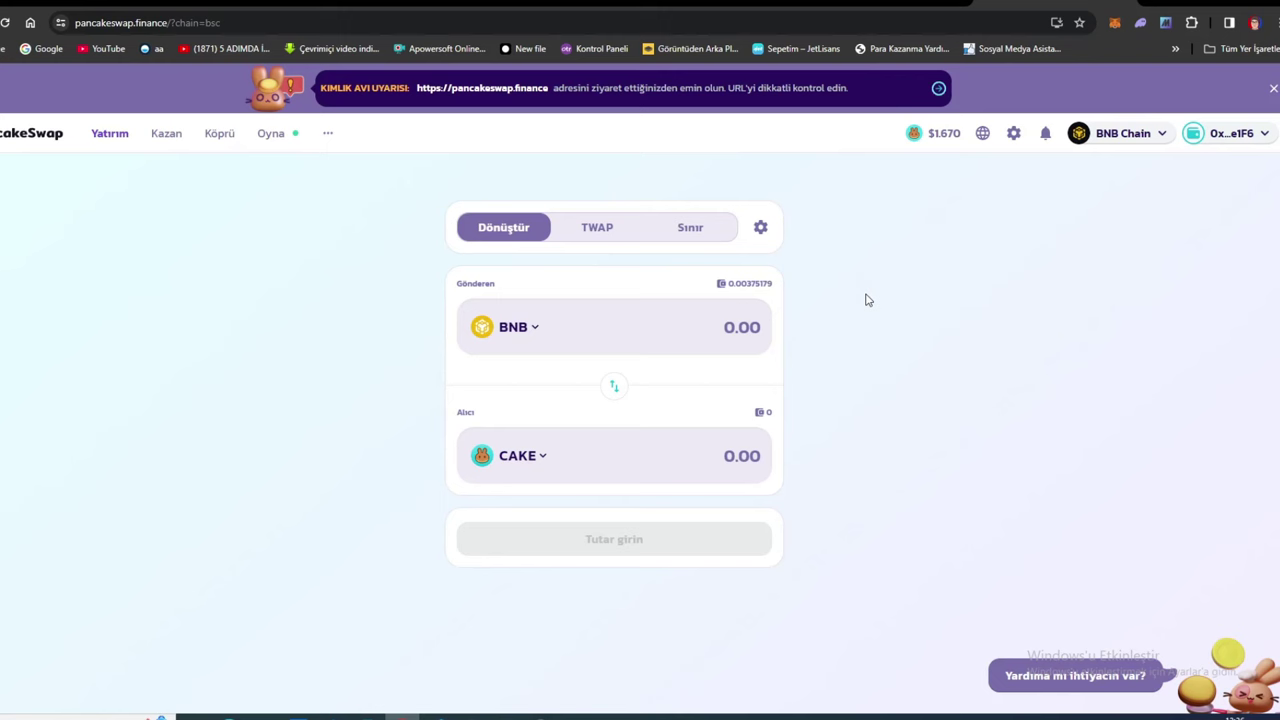
Switch the MetaMask wallet's network to Ethereum Mainnet and review its token list
left_click(1113, 24)
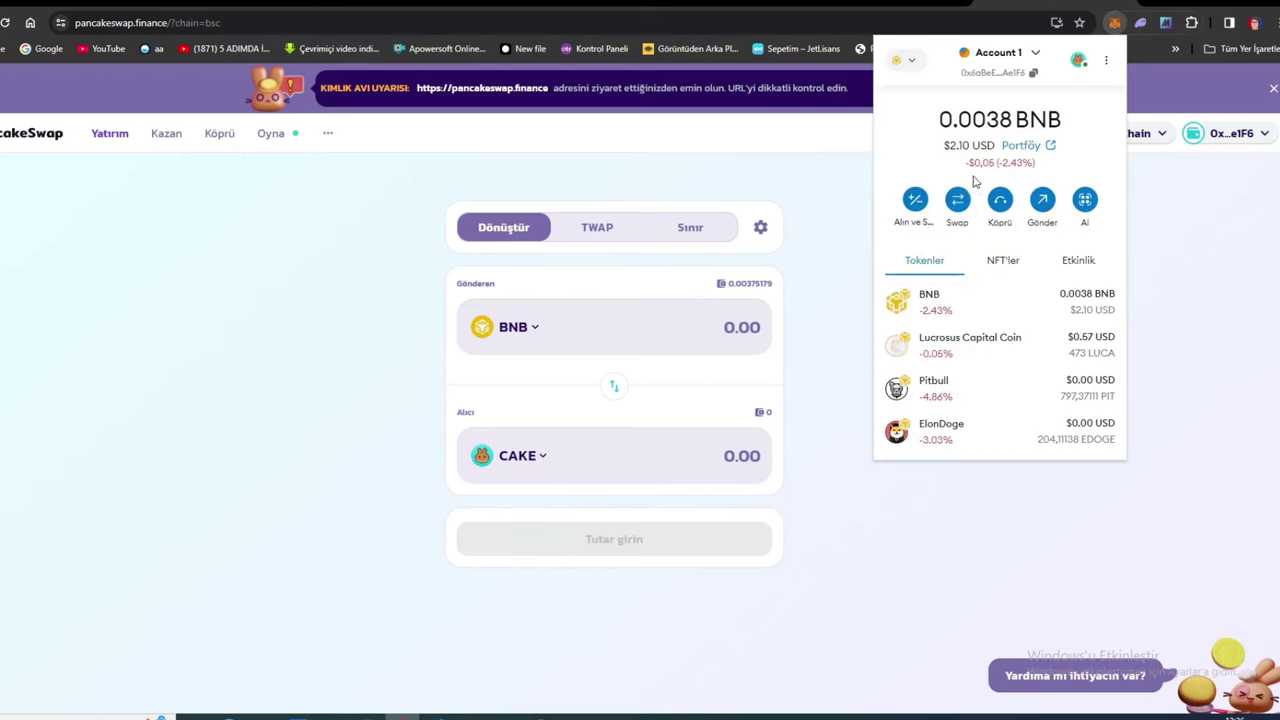
left_click(910, 63)
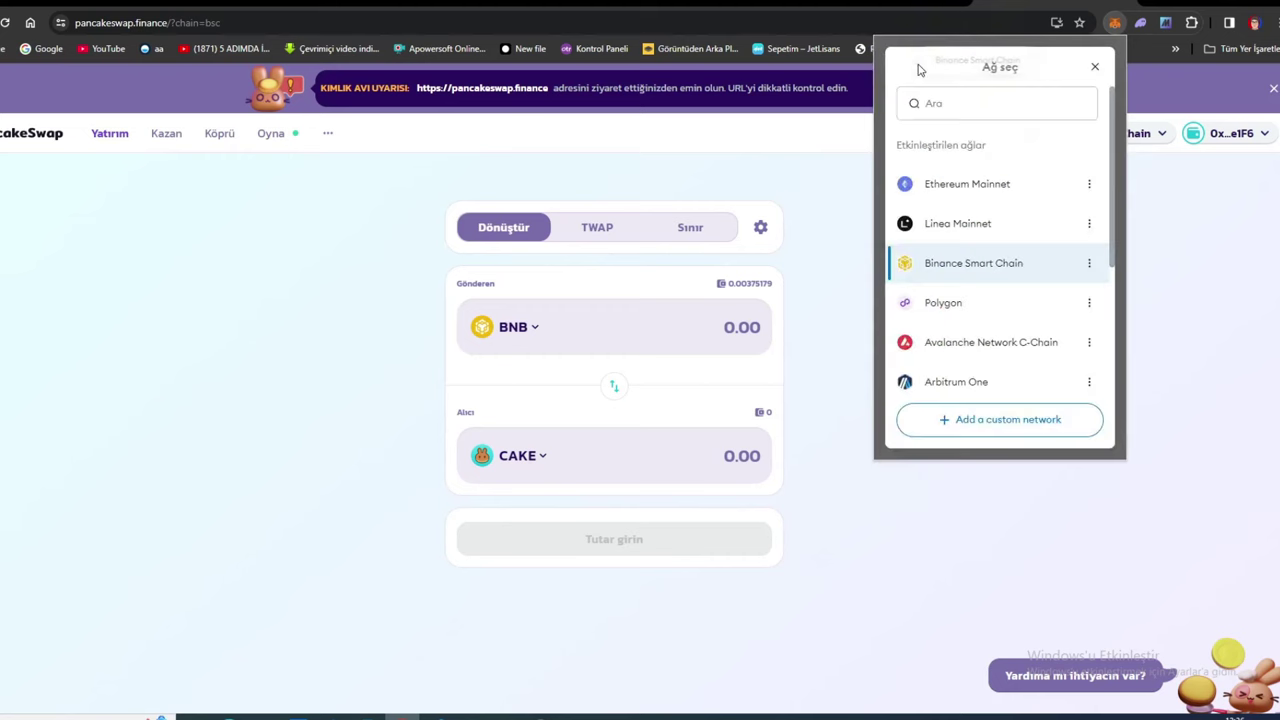
left_click(981, 195)
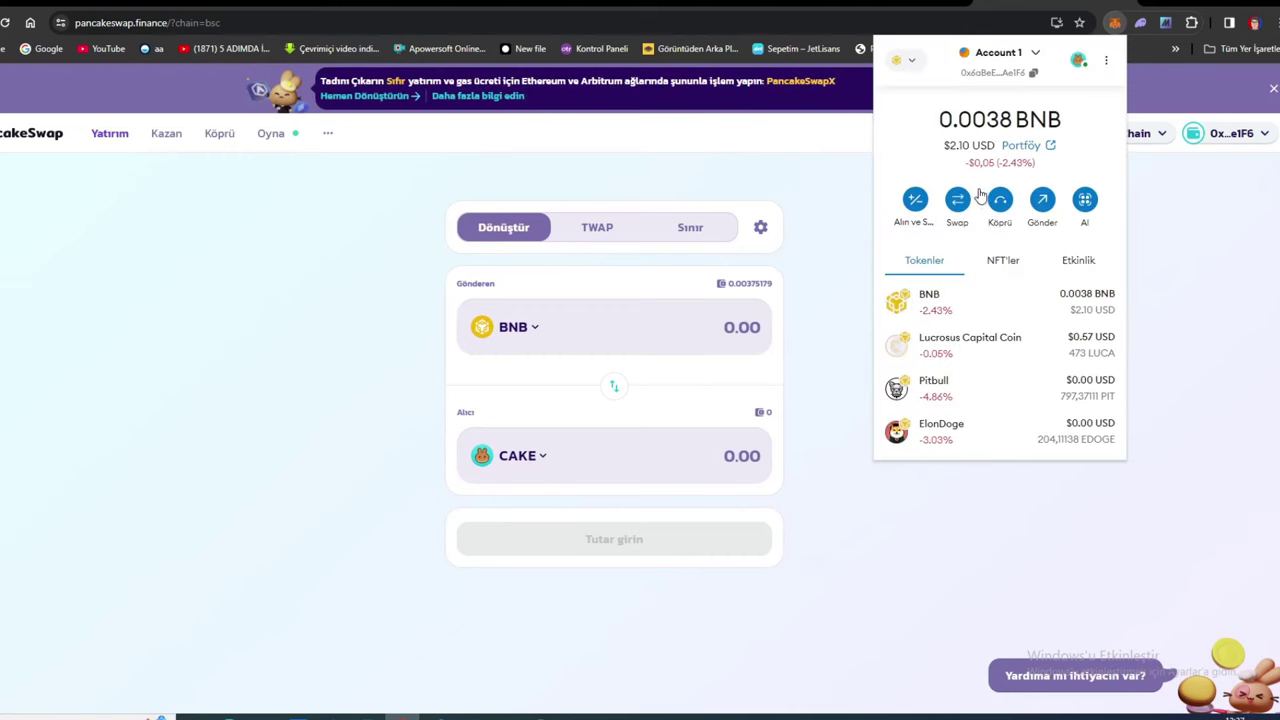
scroll(963, 198, "down", 1)
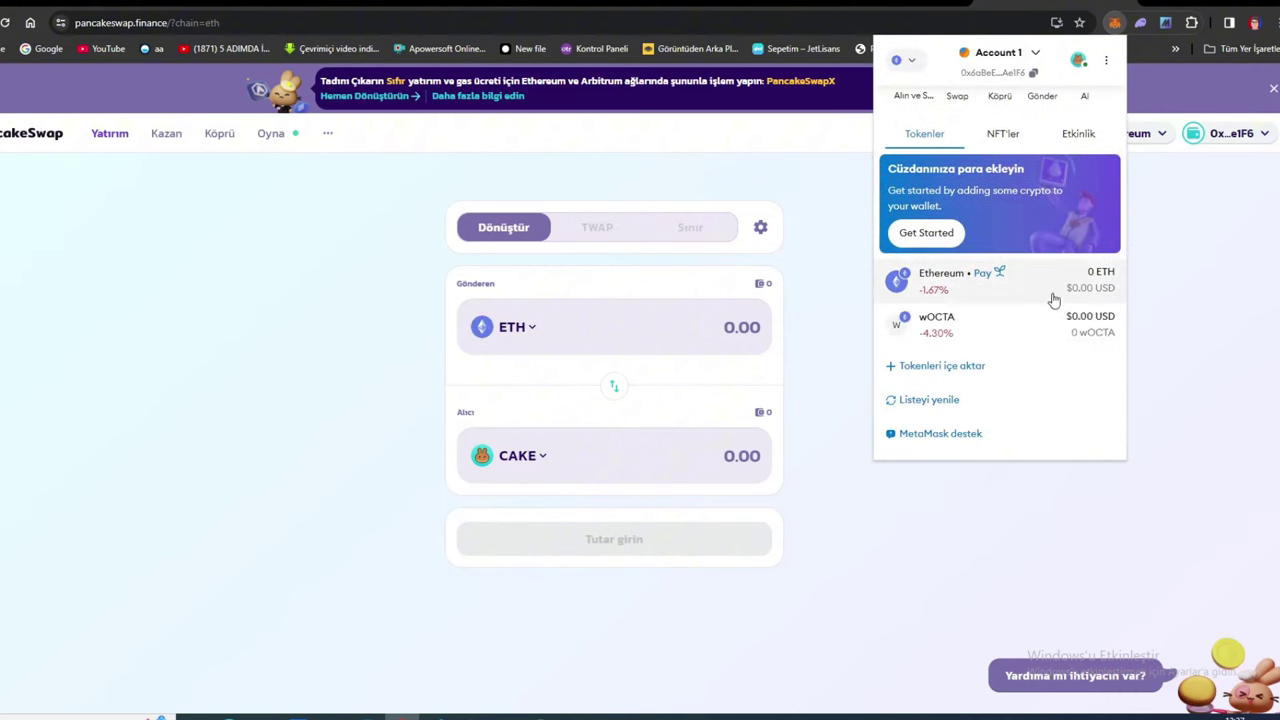
scroll(1035, 358, "up", 1)
scroll(1030, 348, "up", 2)
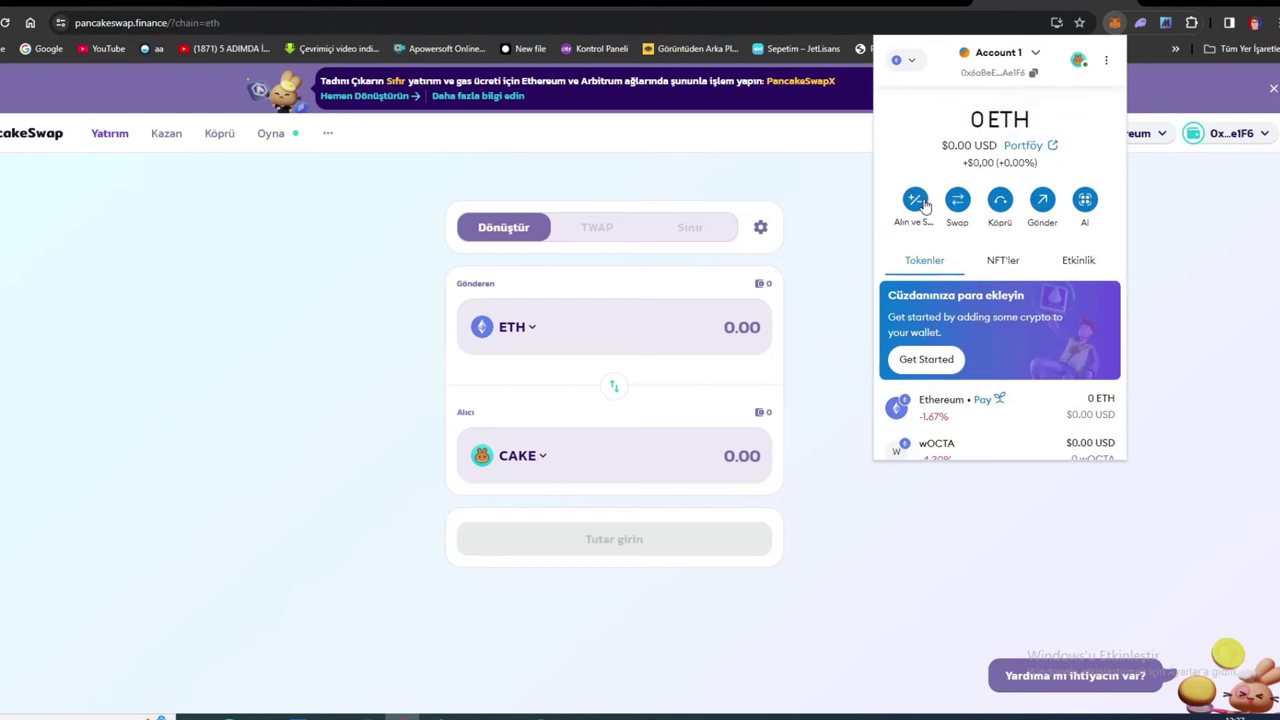
View the Ethereum receive address and QR code in MetaMask and close the wallet
left_click(1080, 205)
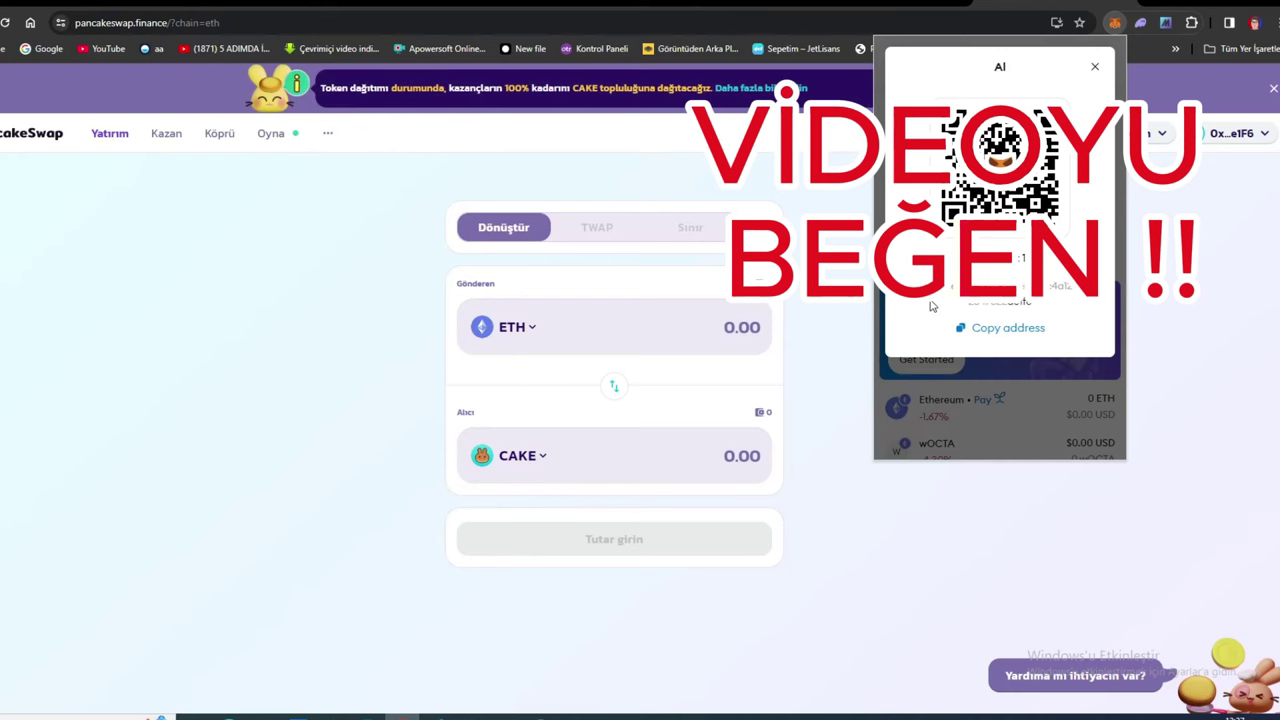
left_click(1094, 66)
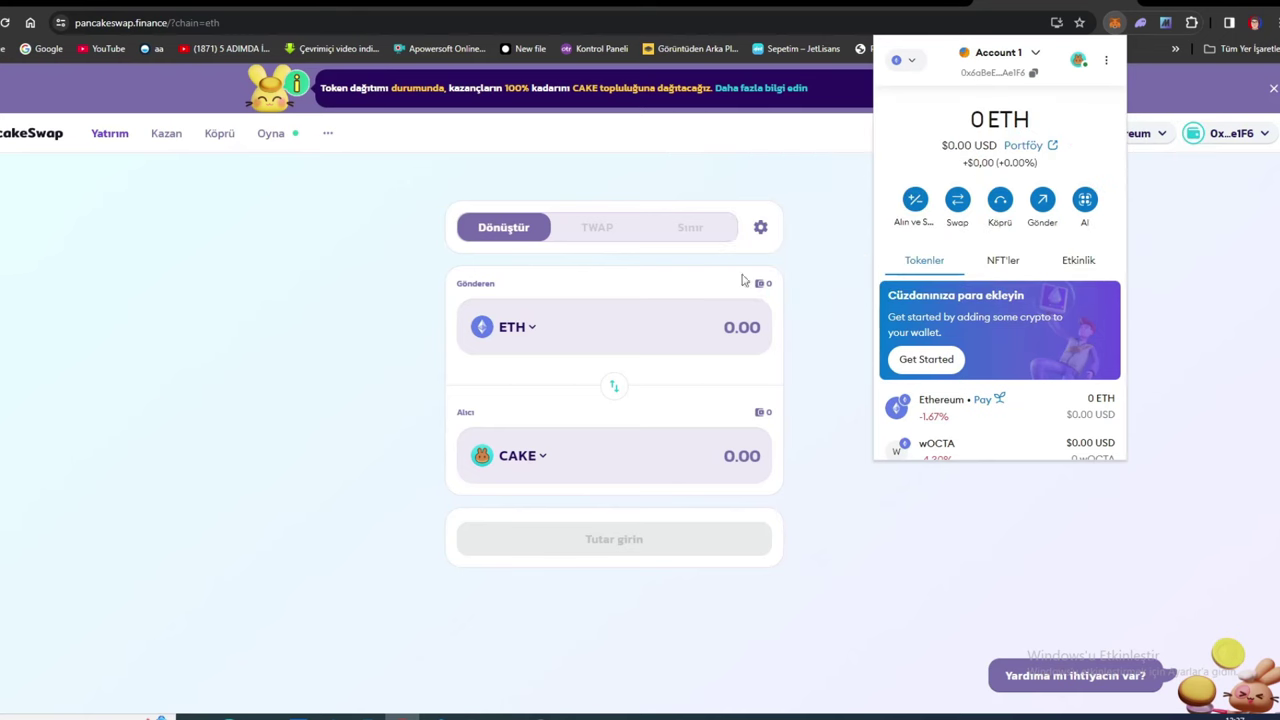
left_click(670, 298)
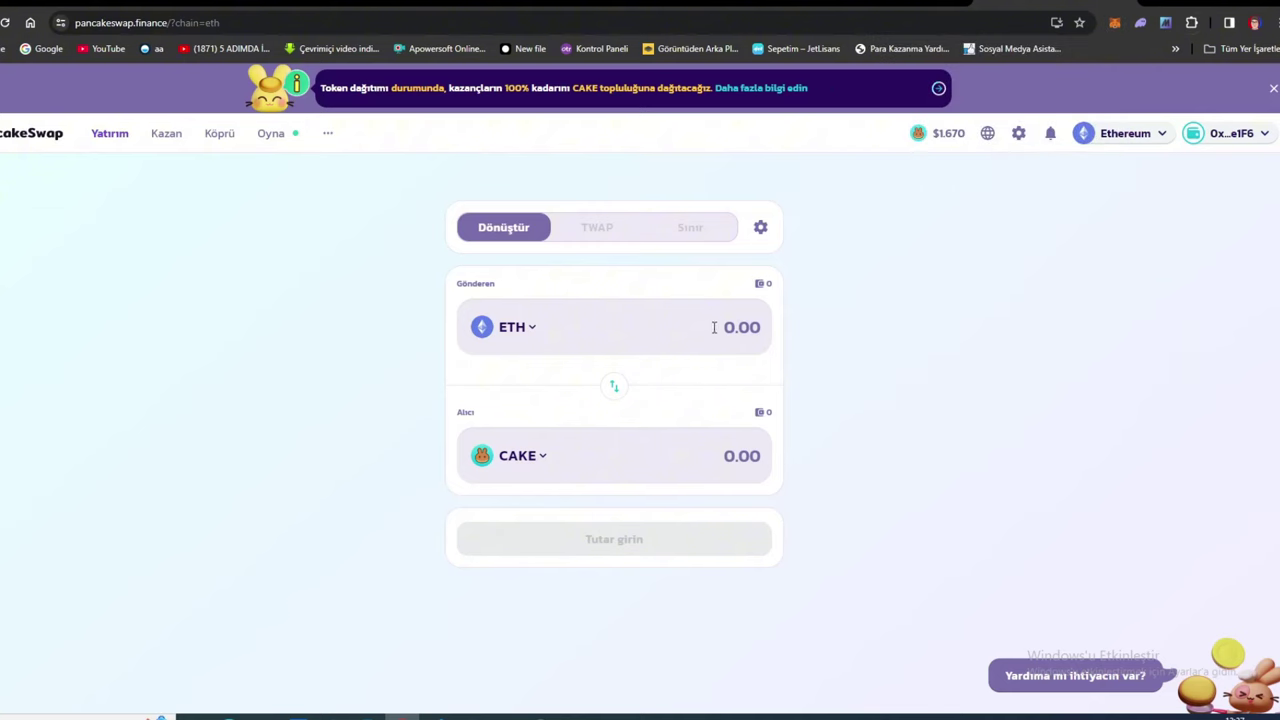
Enter 0 as the ETH amount and choose BOSON as the token to receive by searching for boson
left_click(739, 327)
left_click(706, 288)
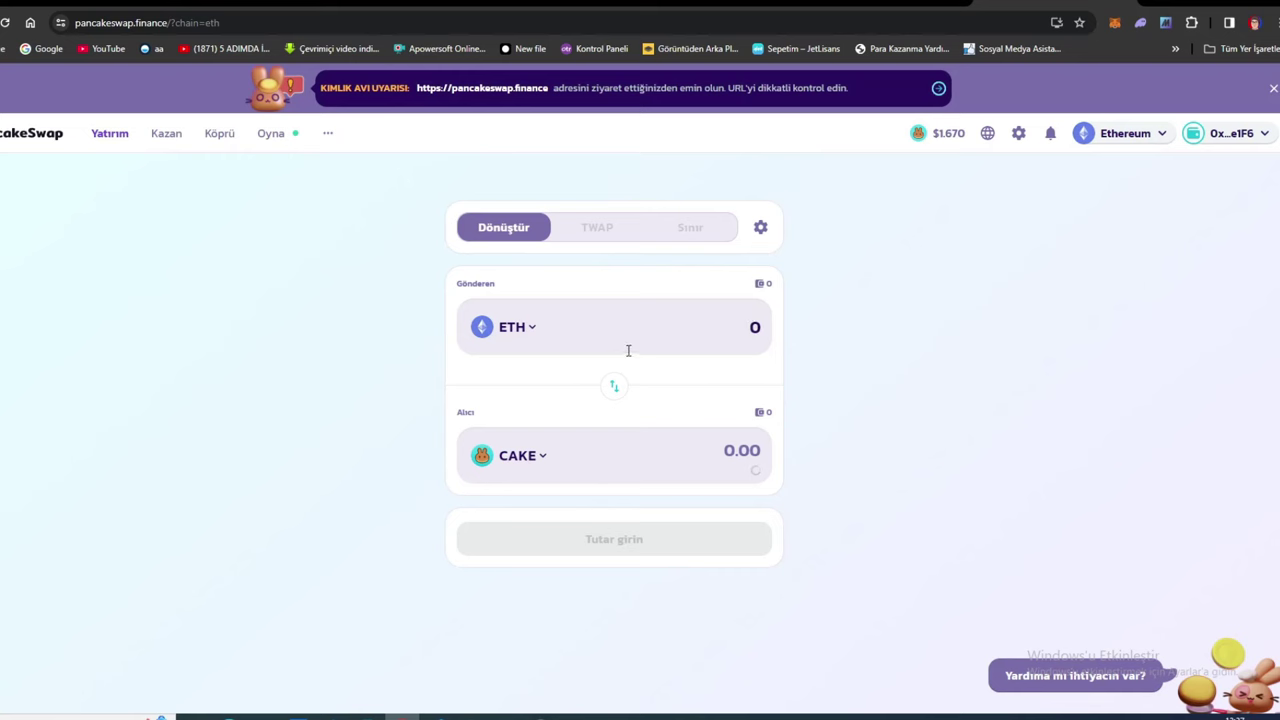
left_click(532, 456)
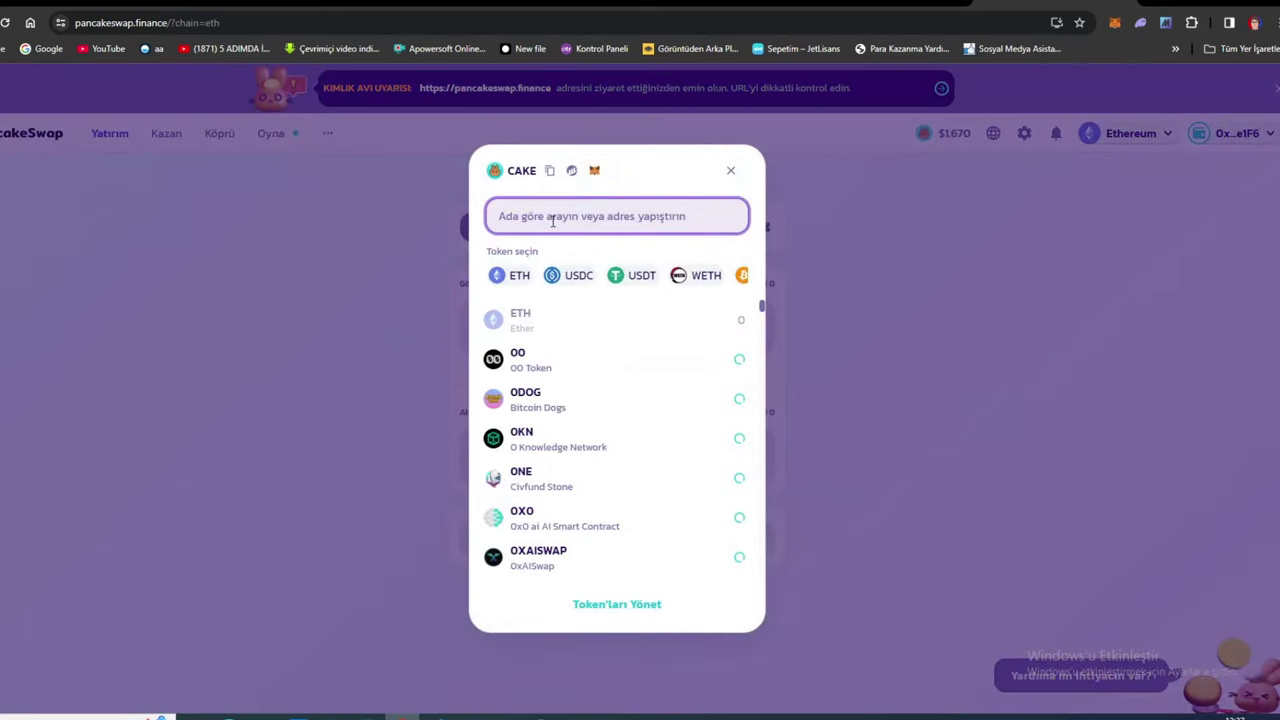
type("boson")
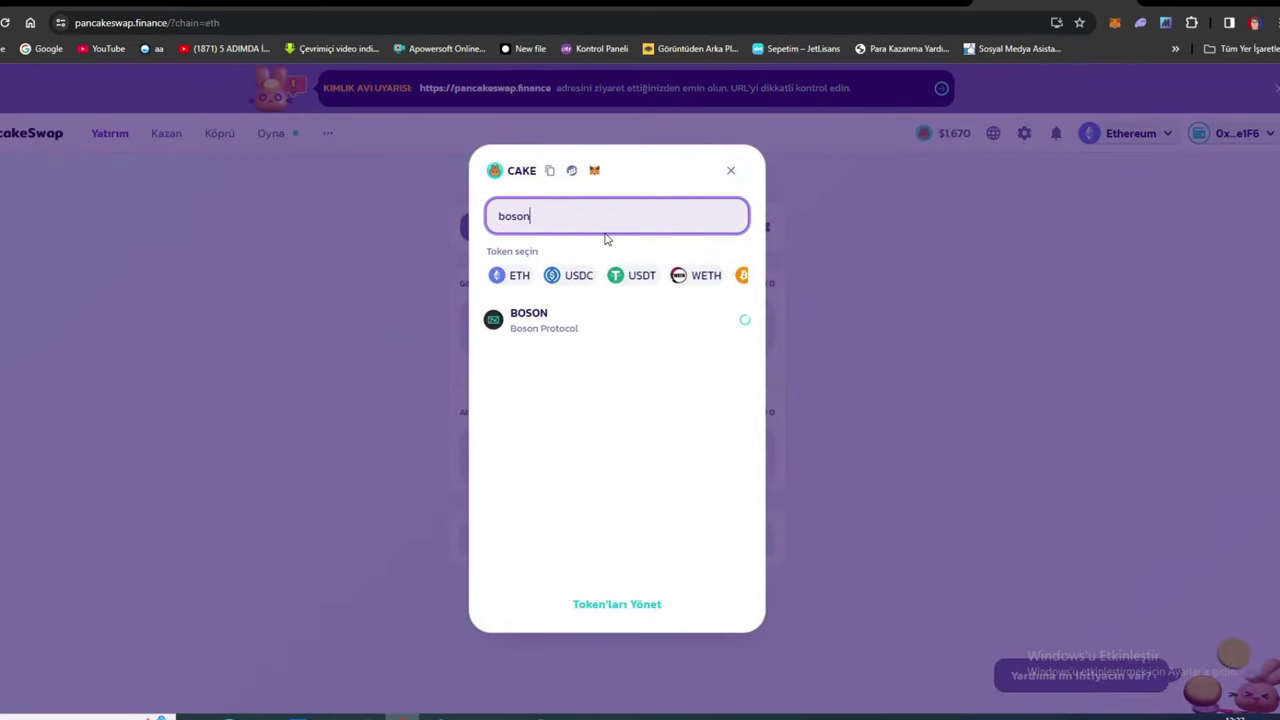
left_click(560, 338)
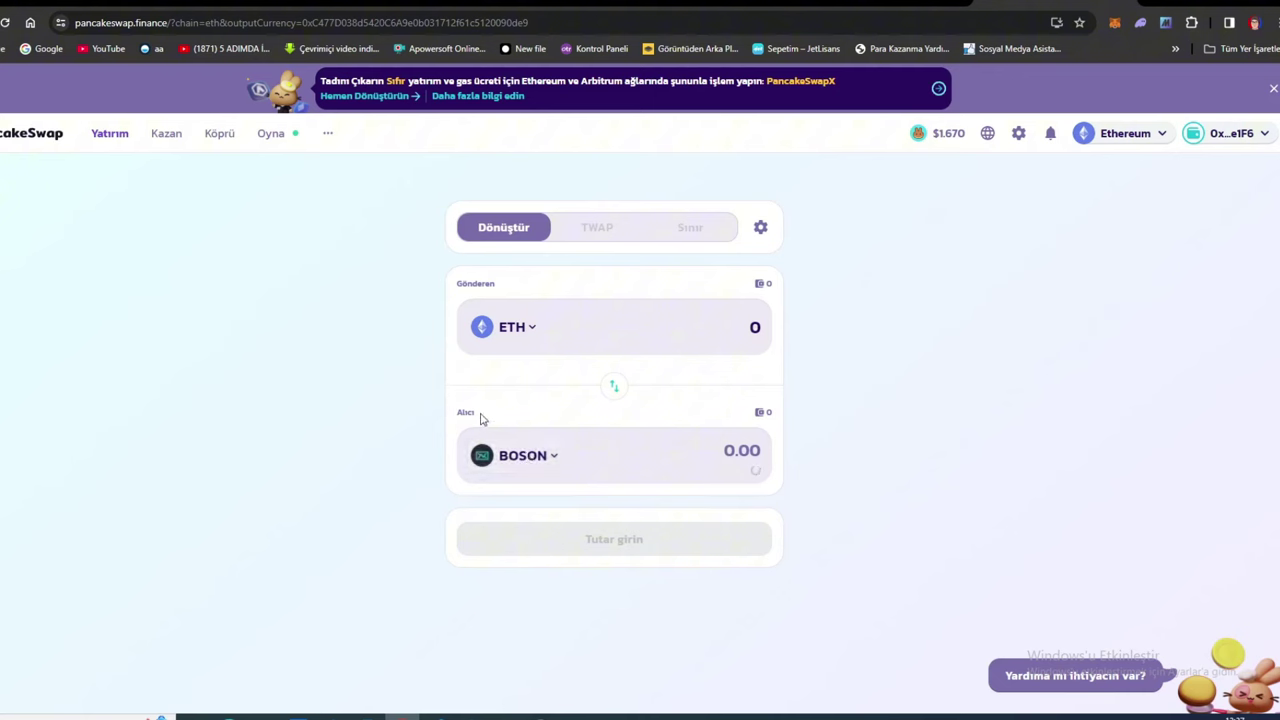
Switch PancakeSwap's network from Ethereum back to BNB Chain and approve the change in MetaMask
mouse_move(1137, 134)
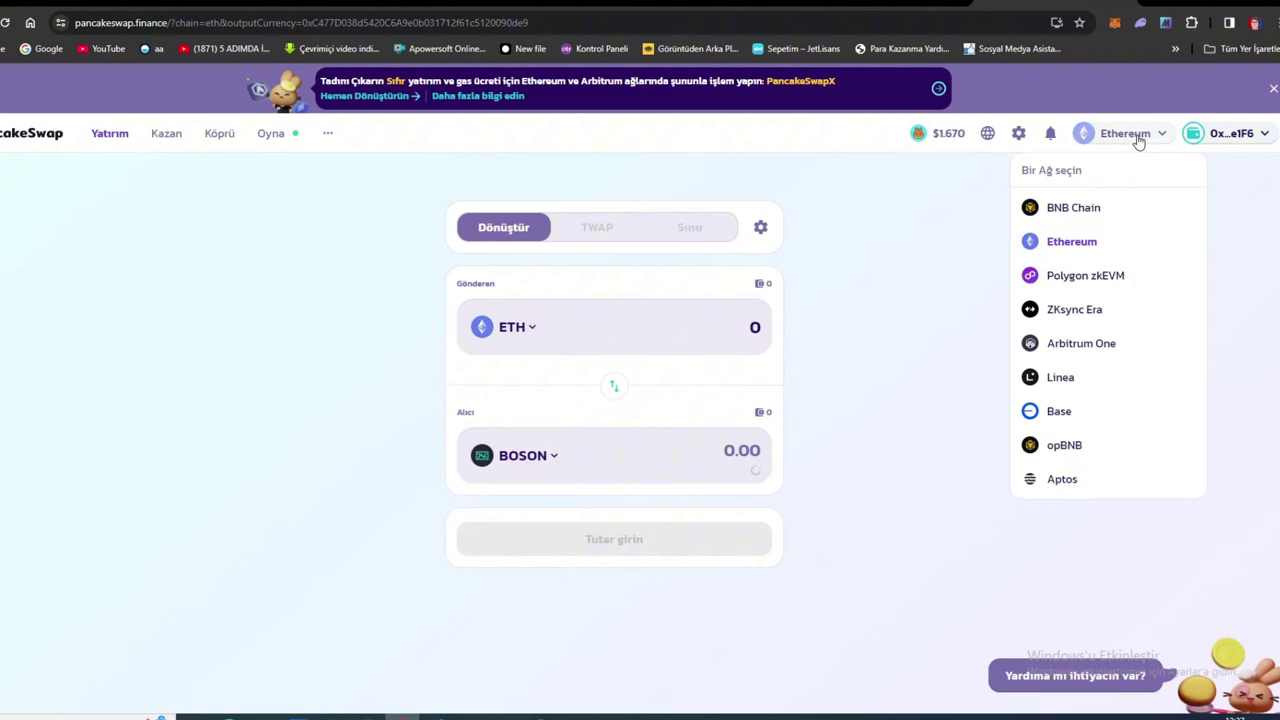
left_click(1074, 209)
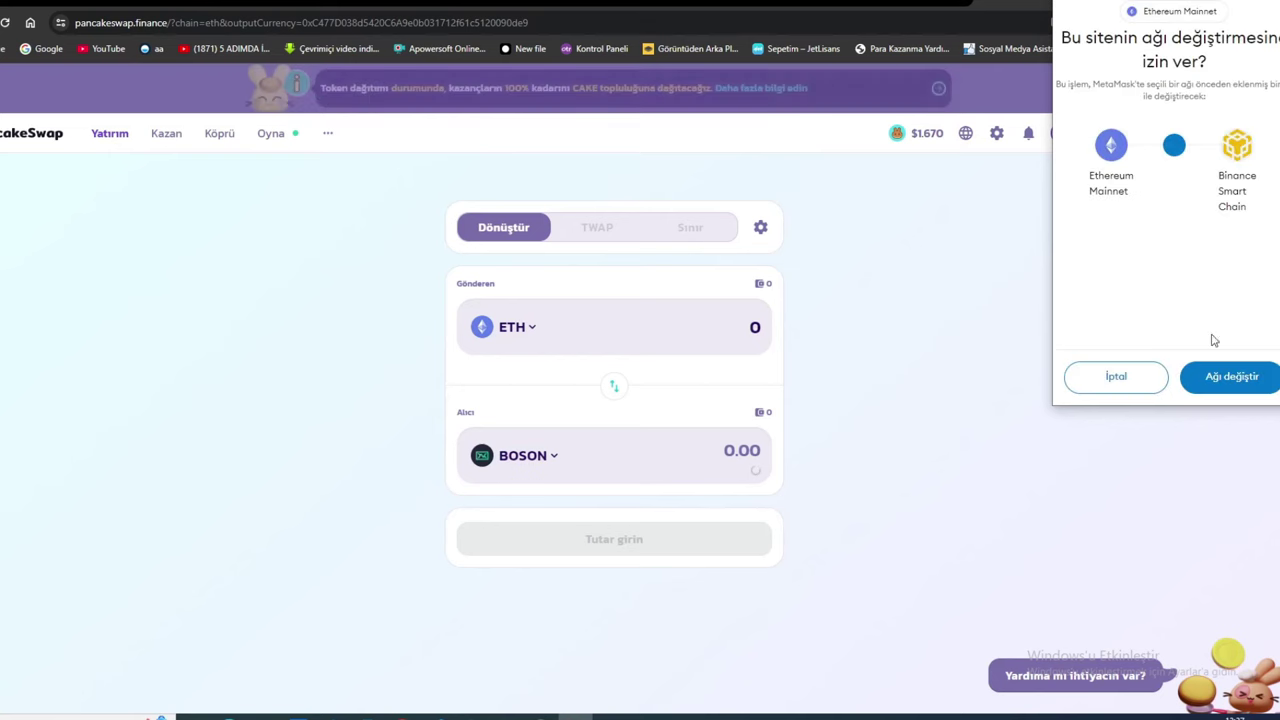
left_click(1218, 381)
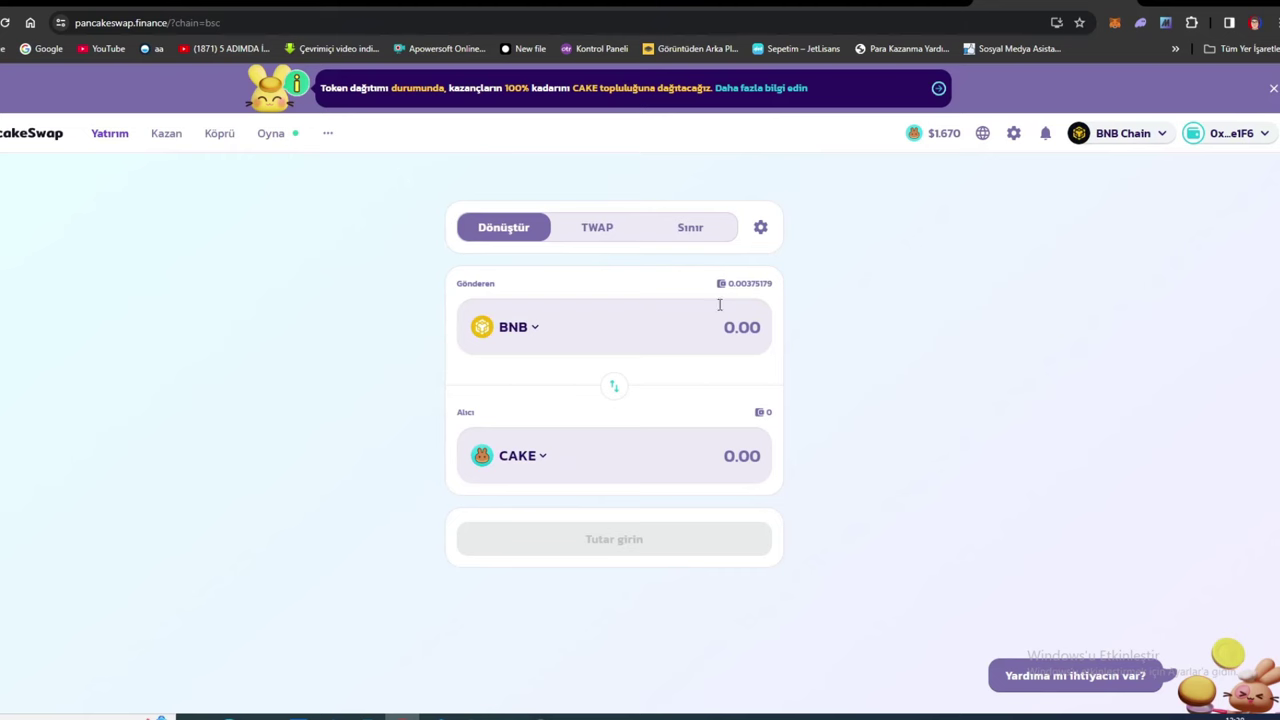
Search the receiving-token list for octa and close the list without choosing a token
left_click(517, 456)
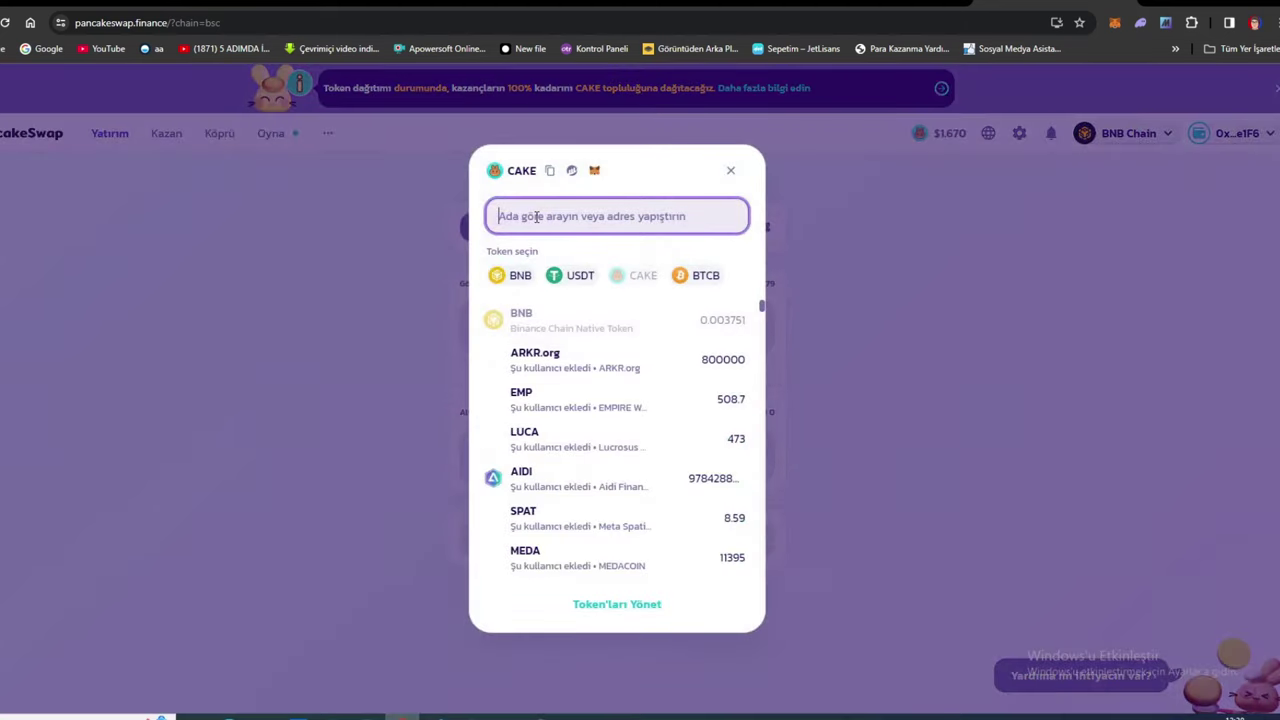
type("octa")
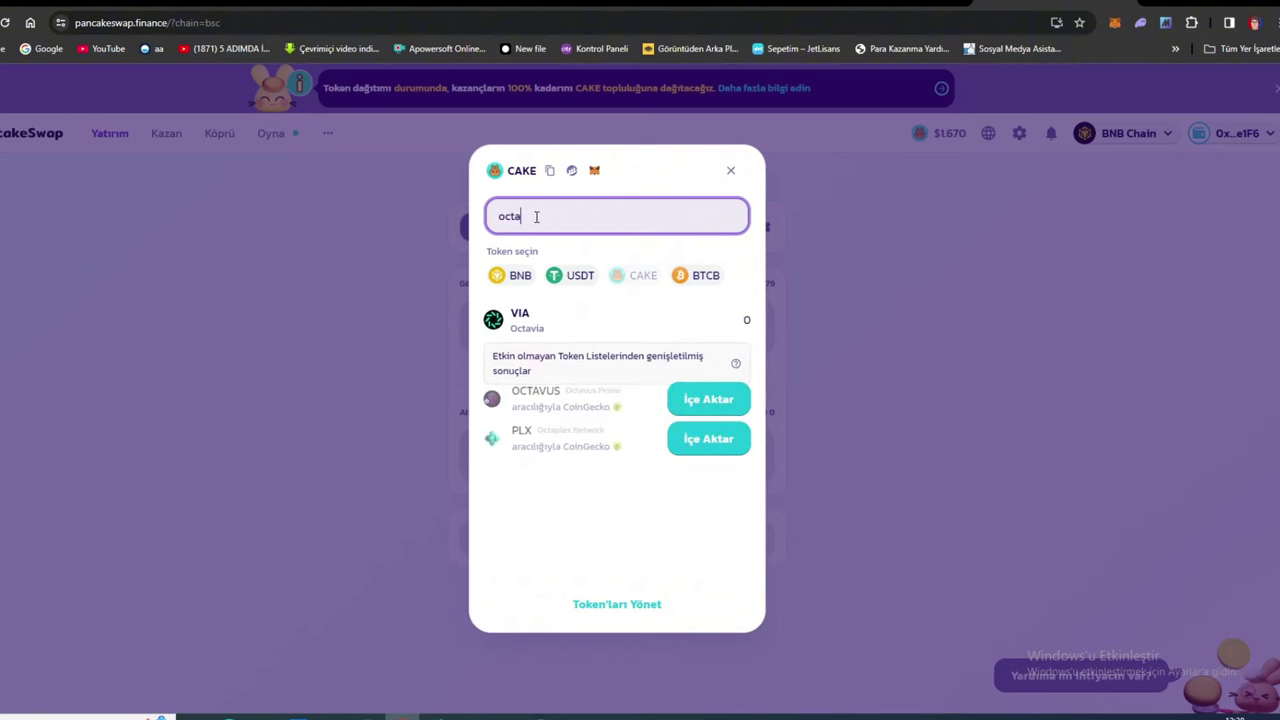
double_click(560, 222)
left_click(731, 175)
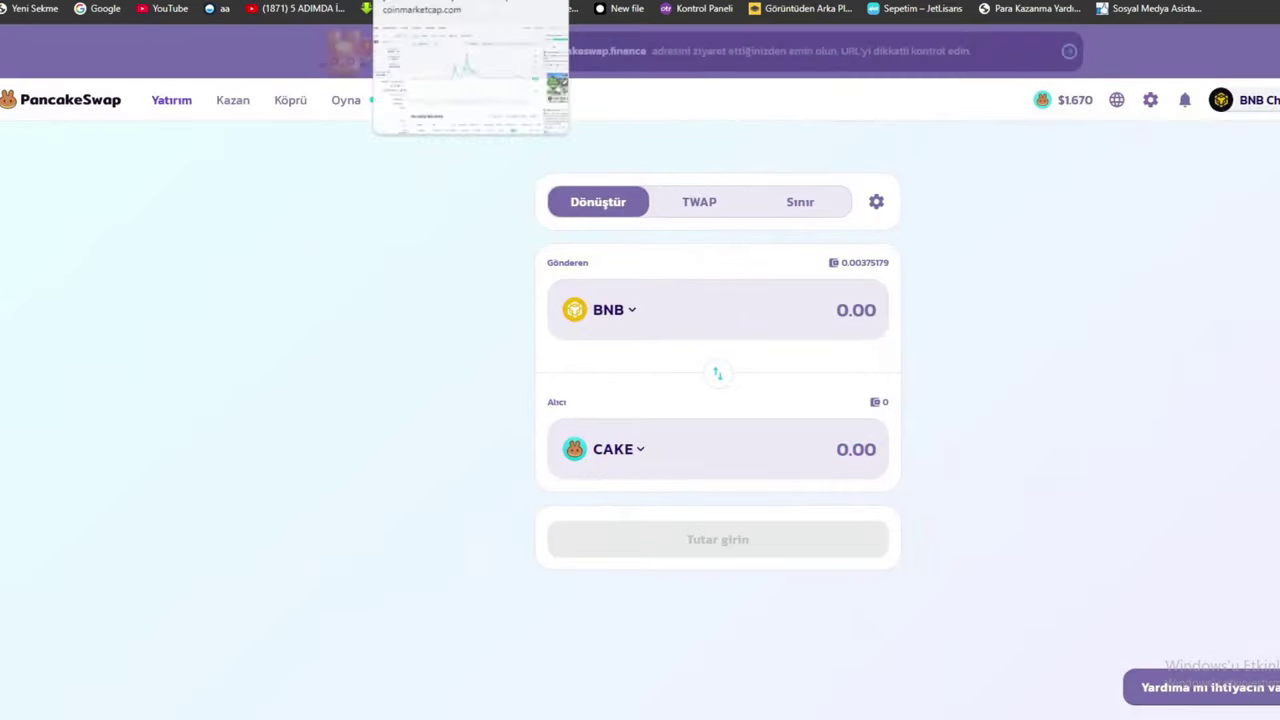
Switch to CoinMarketCap, find OctaSpace by searching for octa, and copy its BNB Smart Chain (BEP20) contract address
left_click(470, 0)
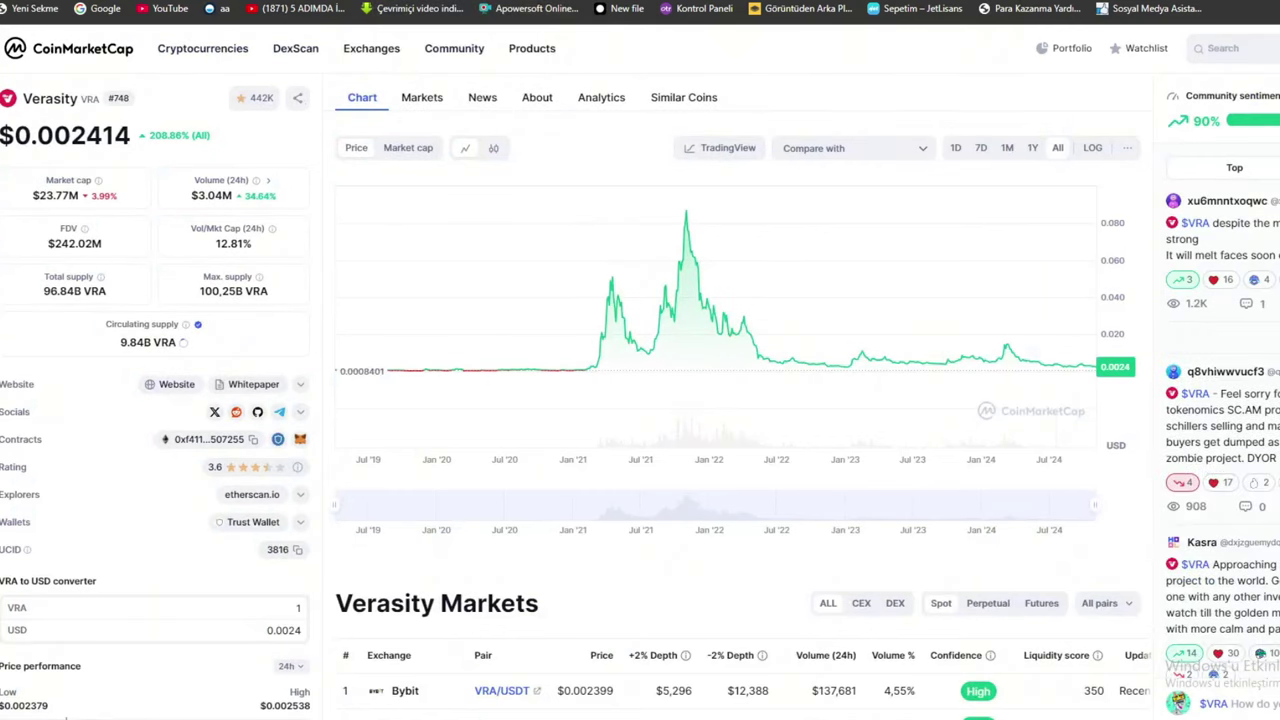
key("slash")
type("octa")
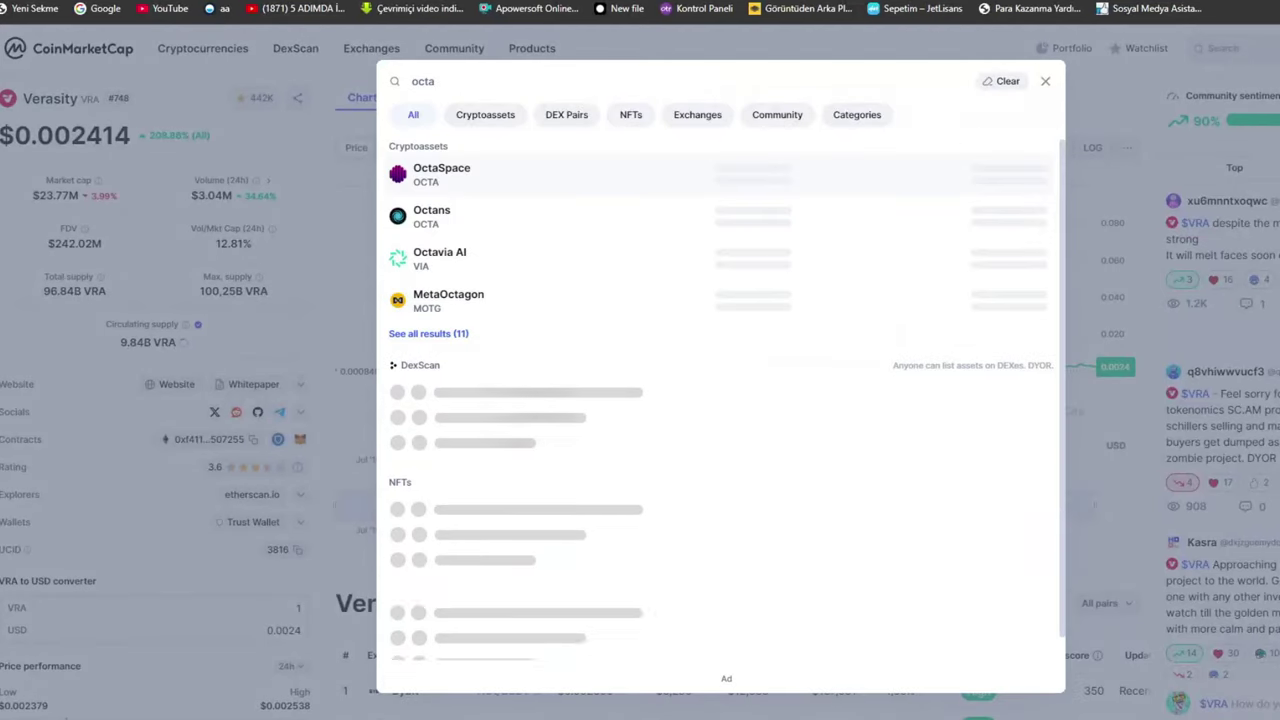
left_click(672, 190)
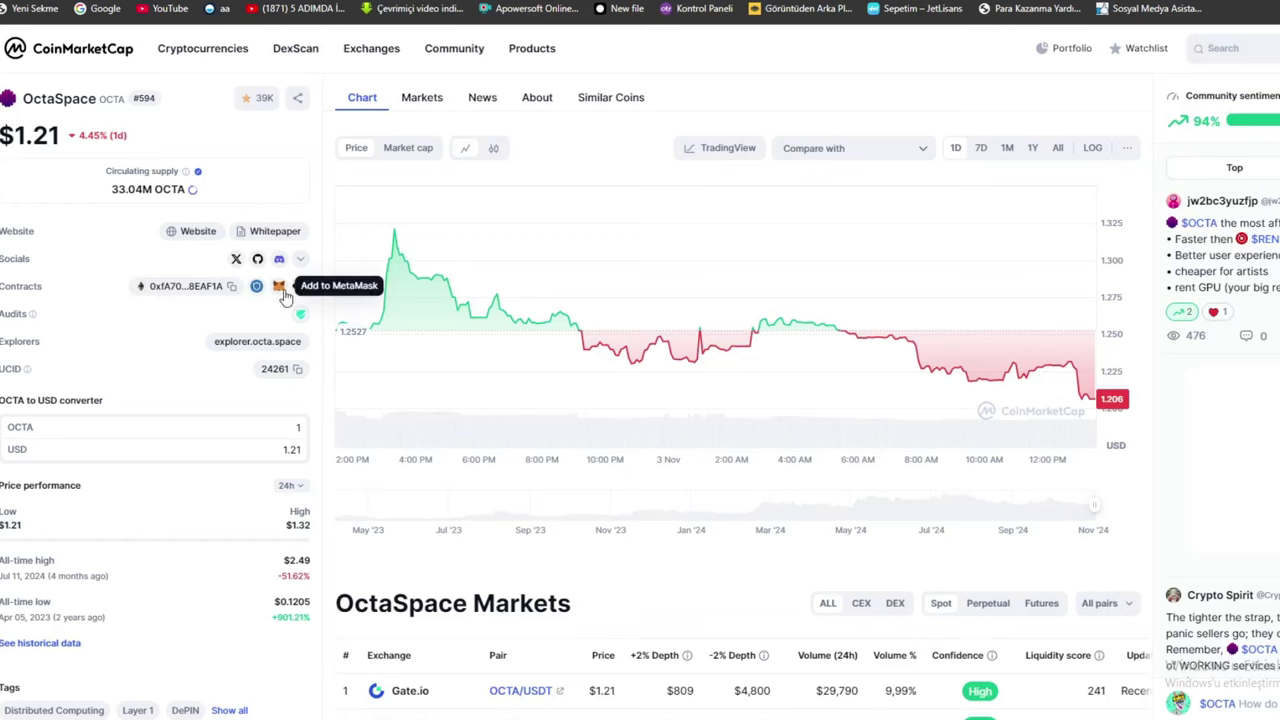
mouse_move(300, 289)
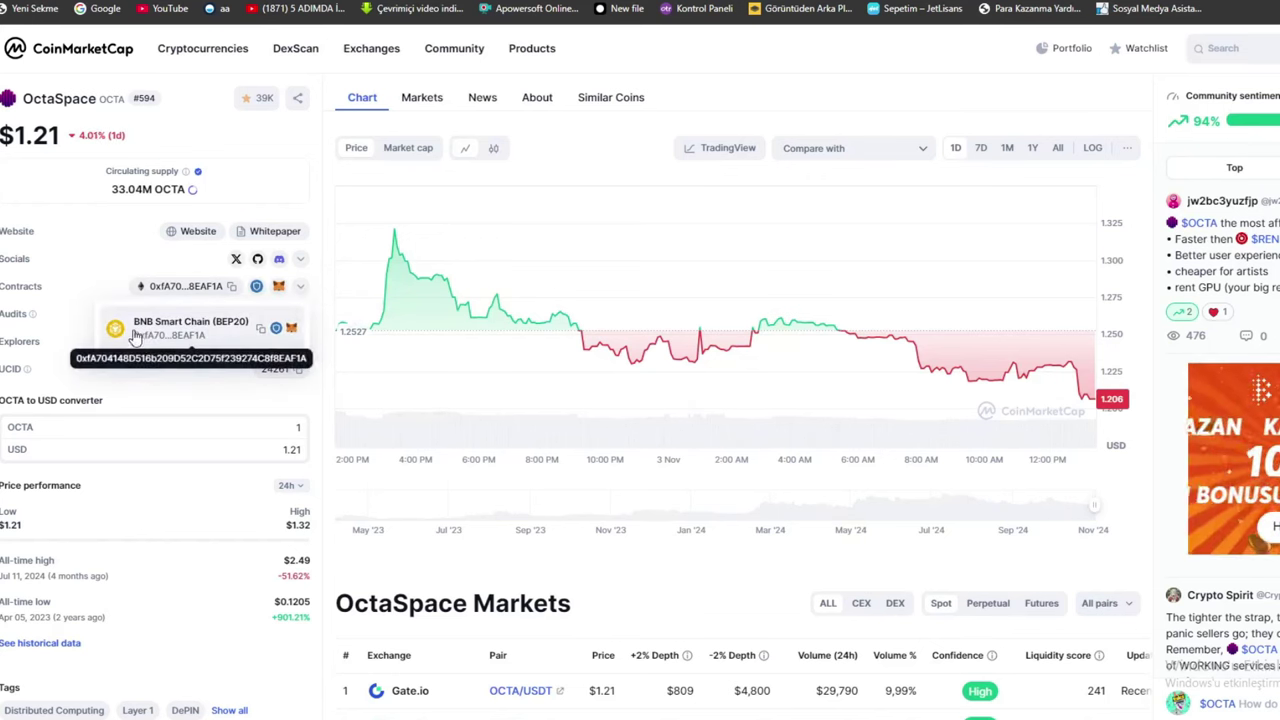
left_click(259, 329)
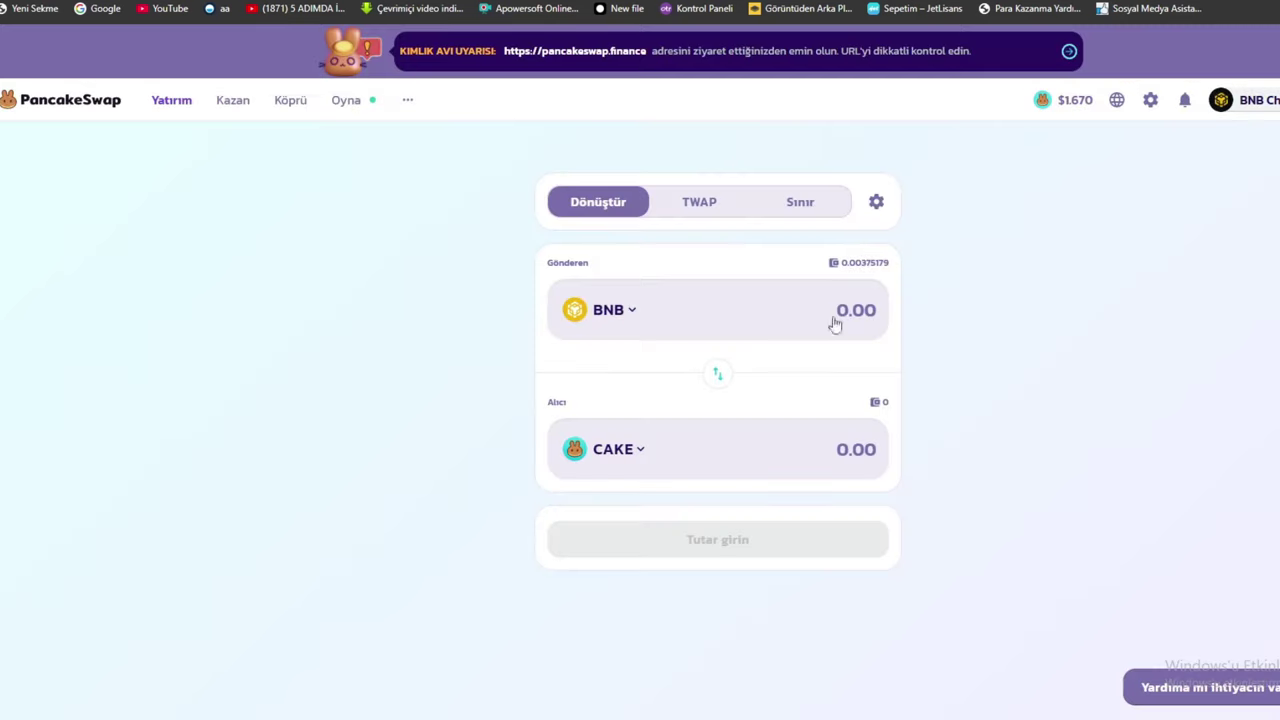
Import wOCTA as the receiving token in PancakeSwap using the copied contract address, acknowledging the risk warning
left_click(622, 452)
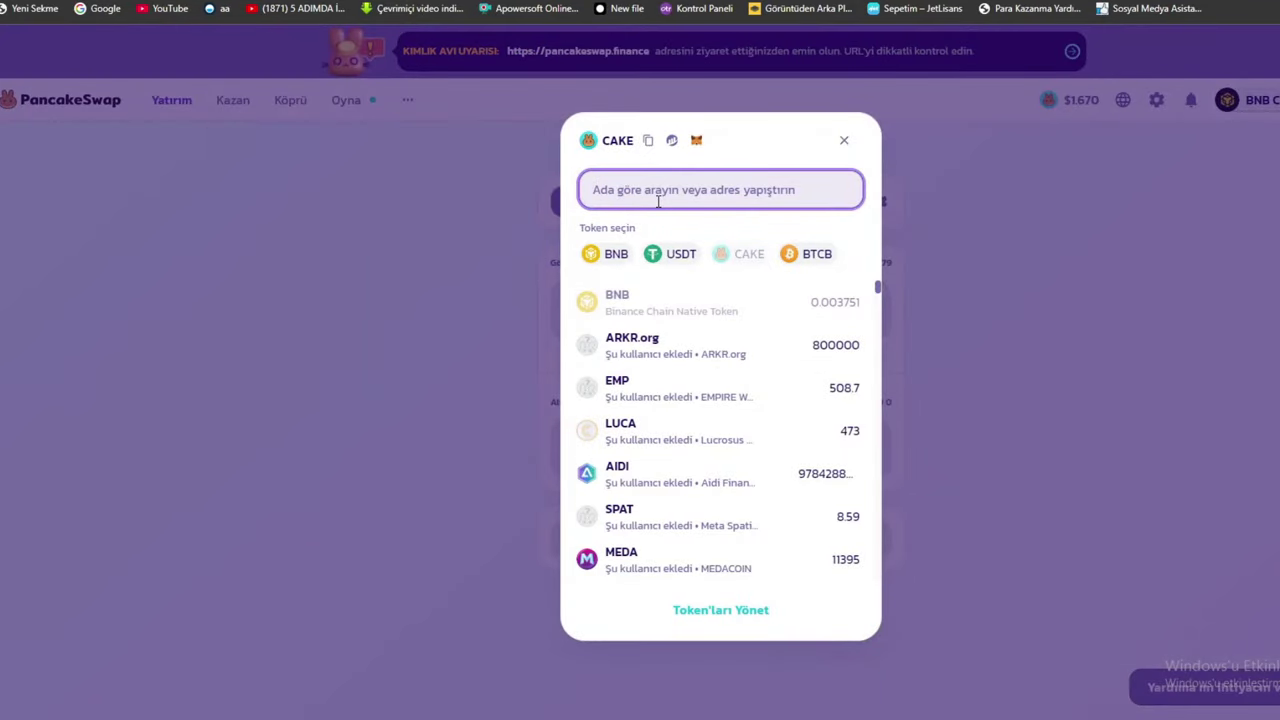
key("ctrl+v")
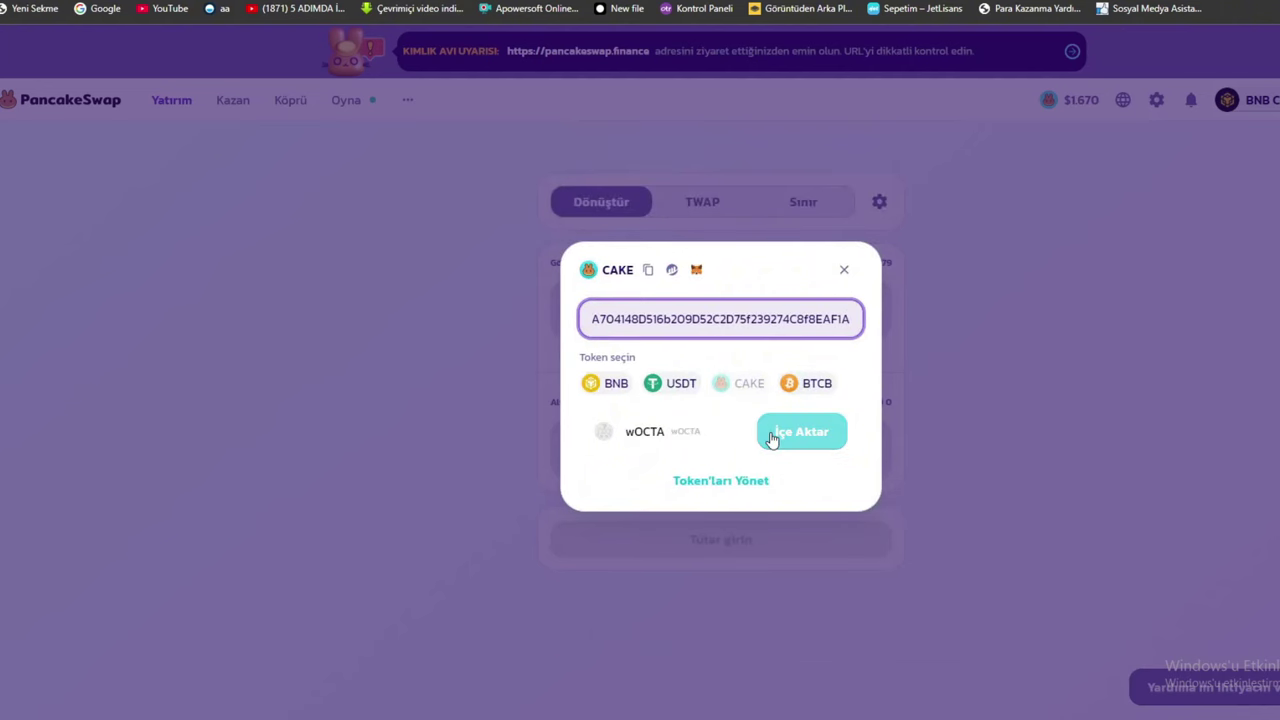
left_click(772, 438)
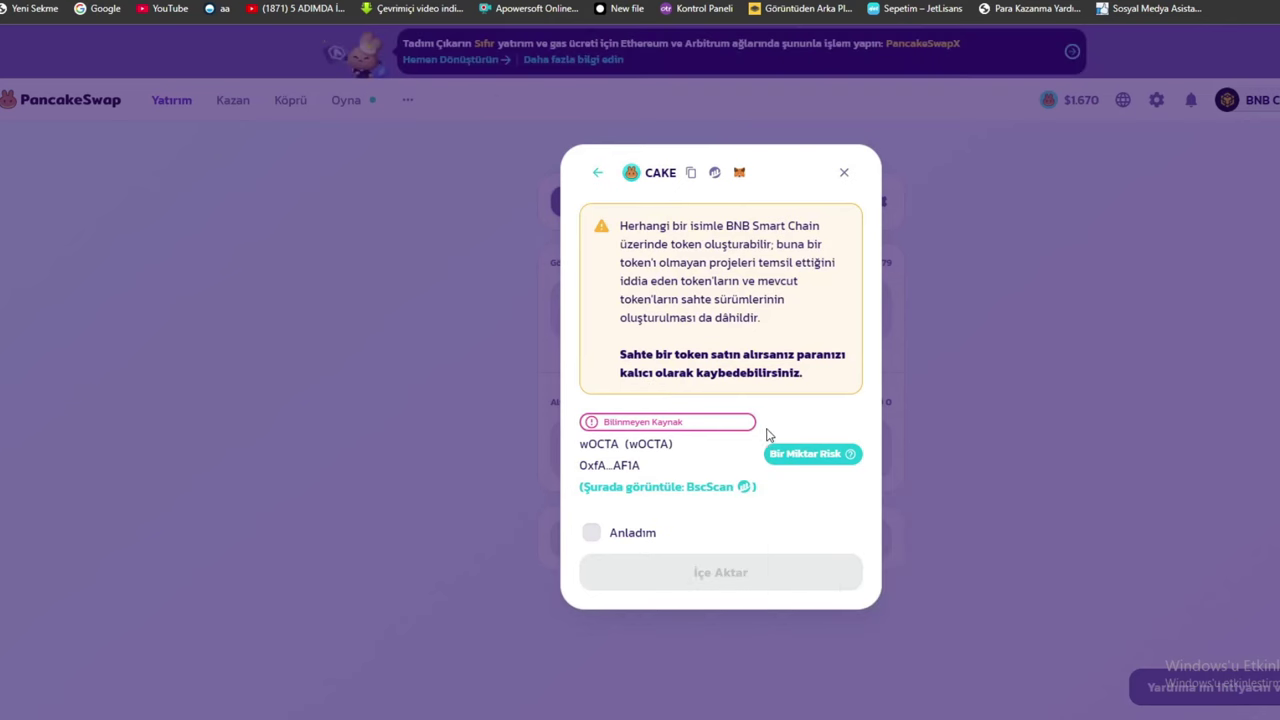
left_click(593, 533)
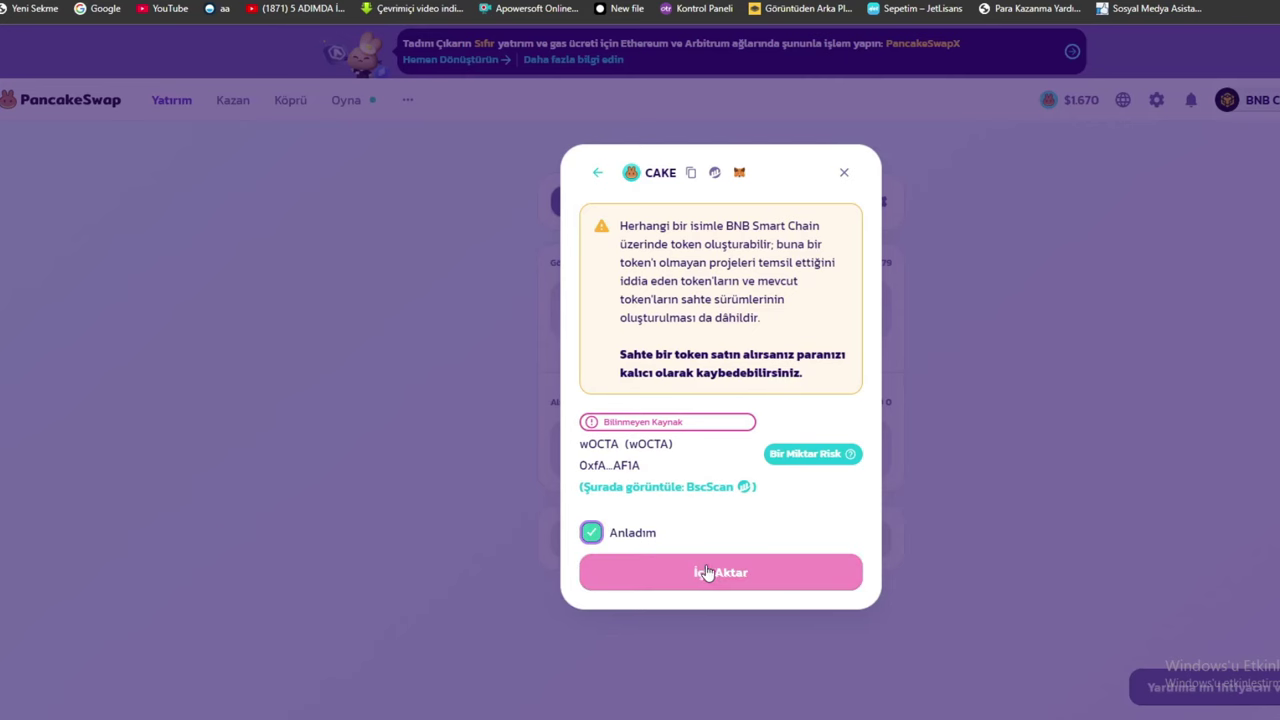
left_click(708, 572)
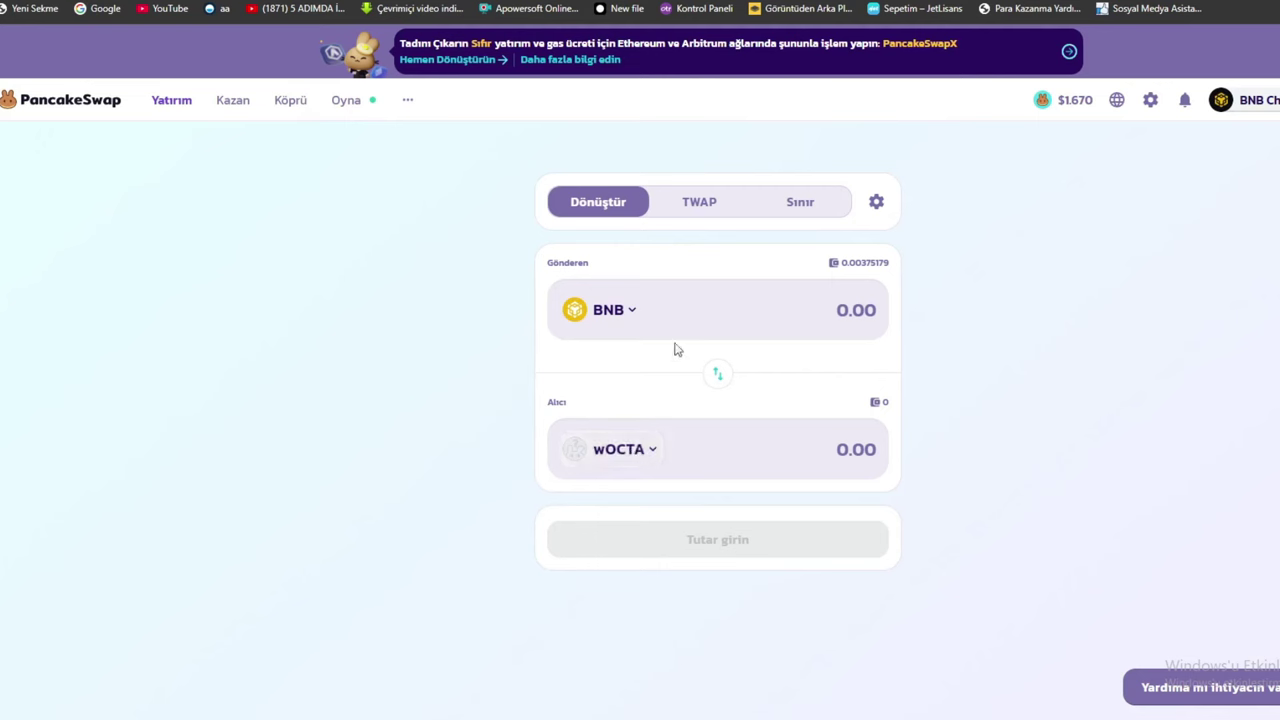
Set the BNB amount to send to 0.0035 and look over the swap settings without changing them
left_click(806, 297)
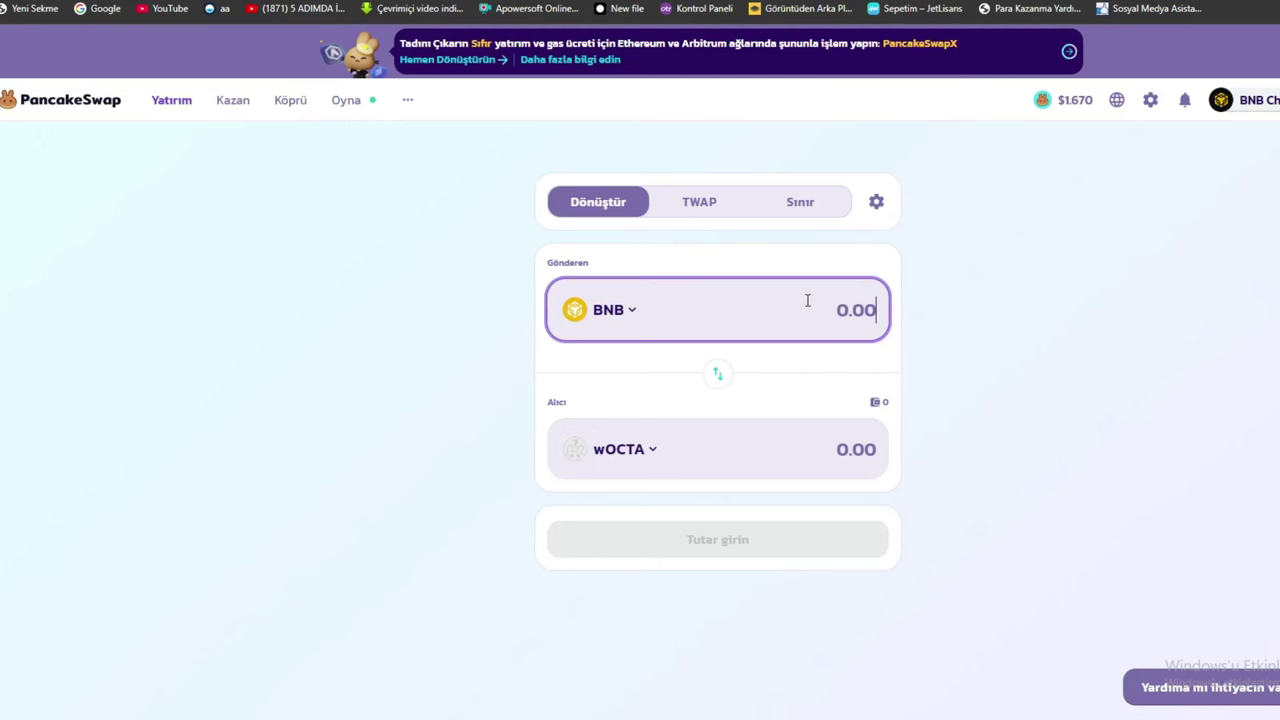
left_click(877, 264)
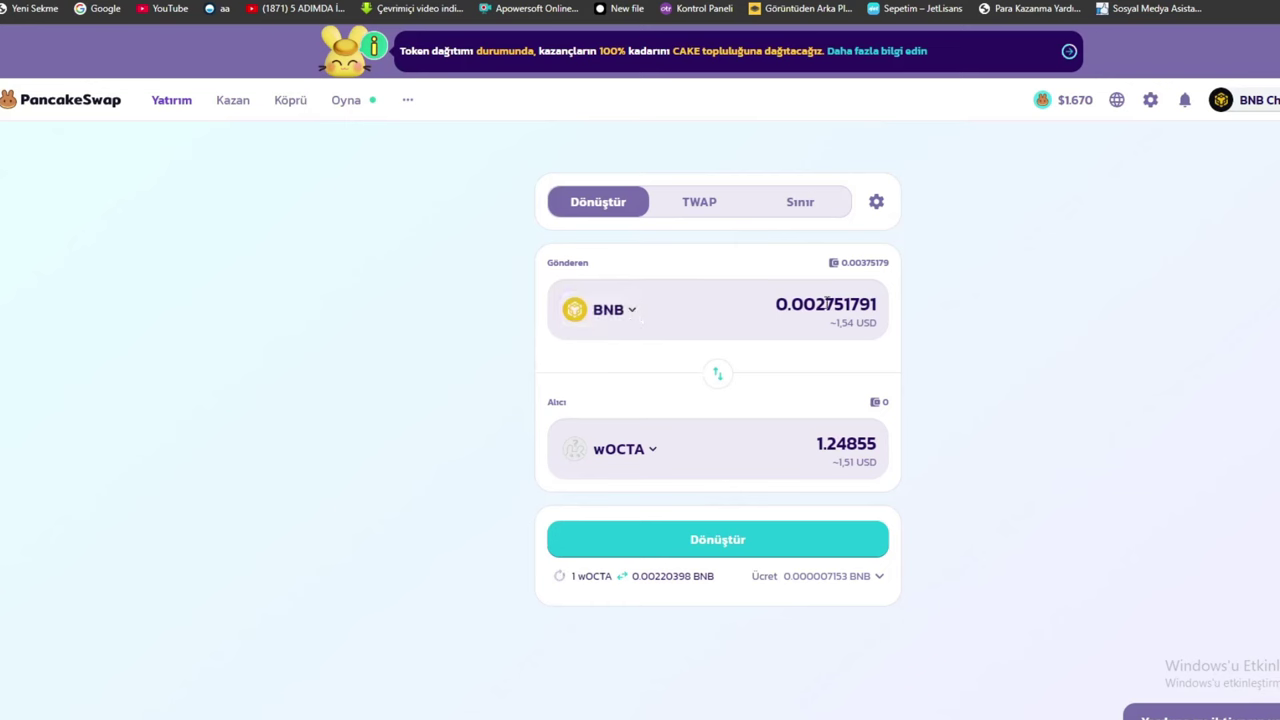
left_click_drag(819, 312, 900, 323)
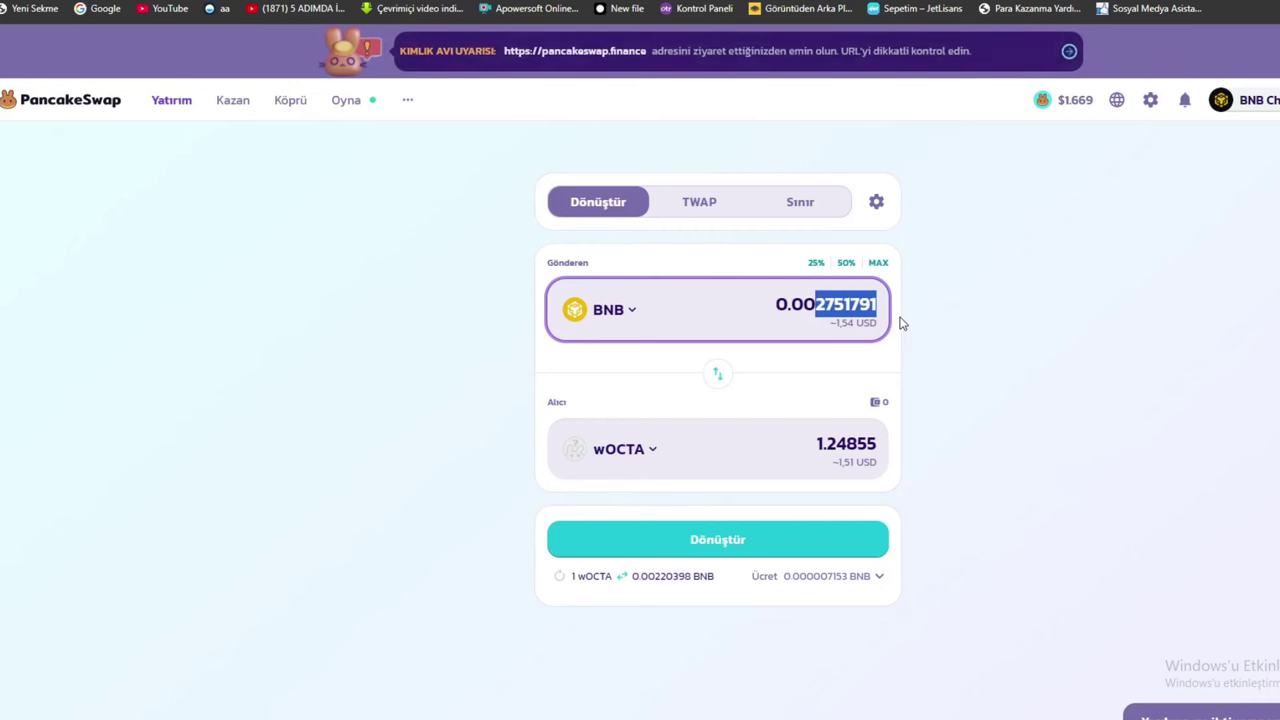
type("35")
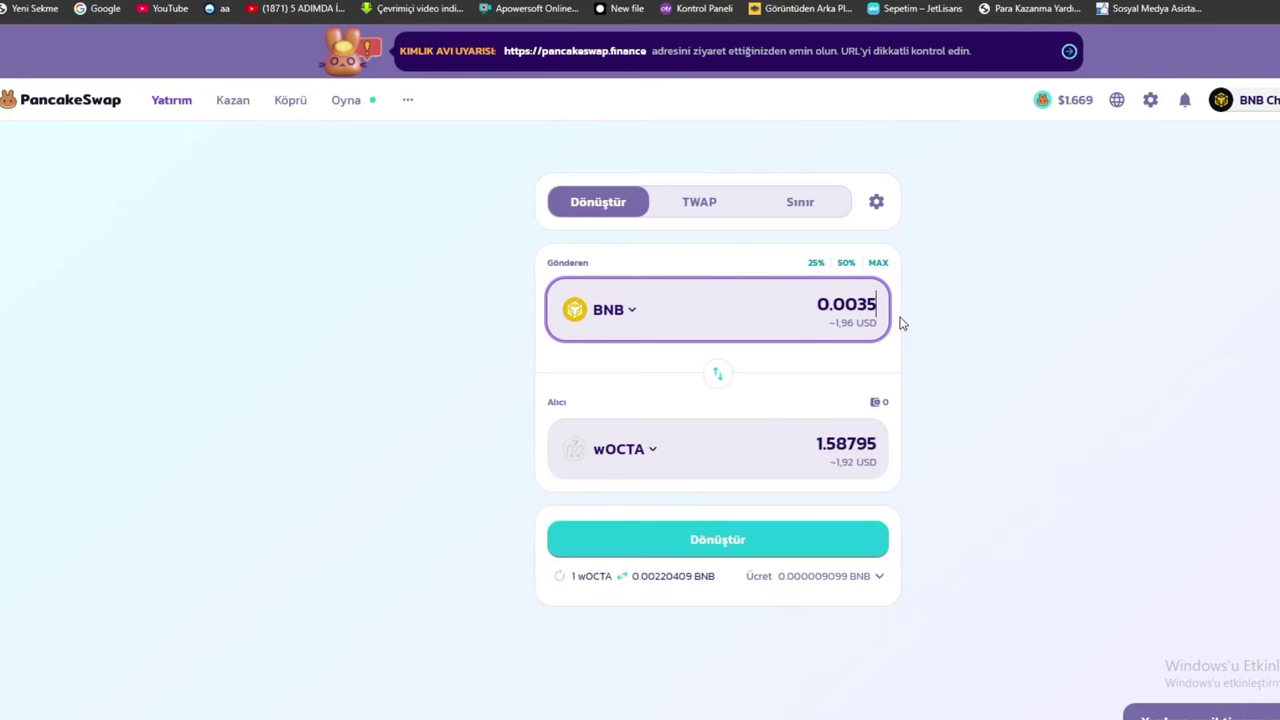
left_click(840, 363)
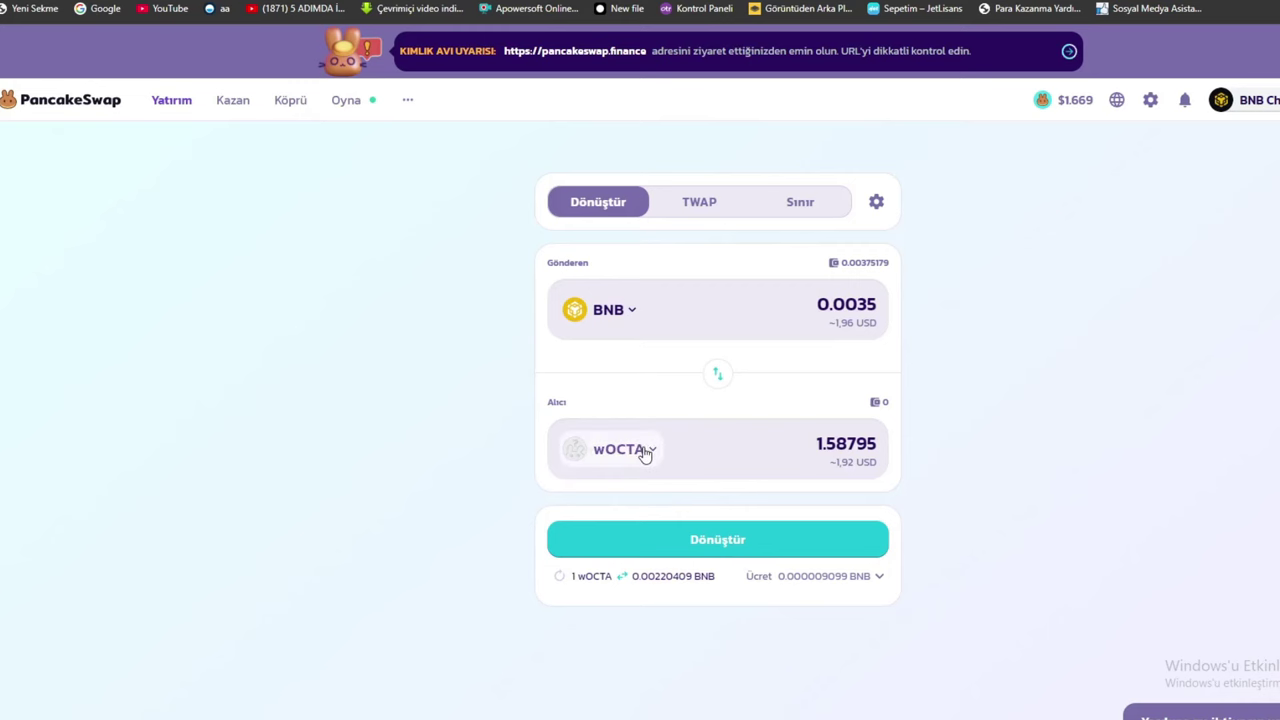
left_click(877, 202)
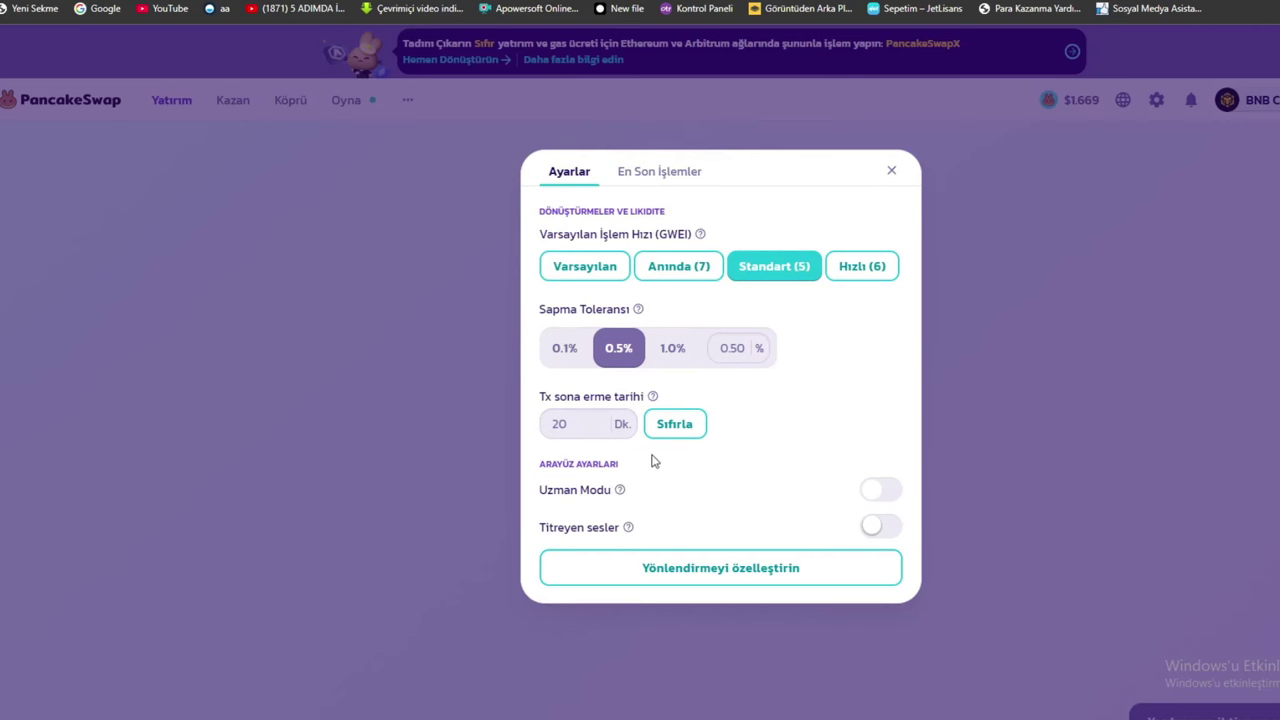
left_click(892, 171)
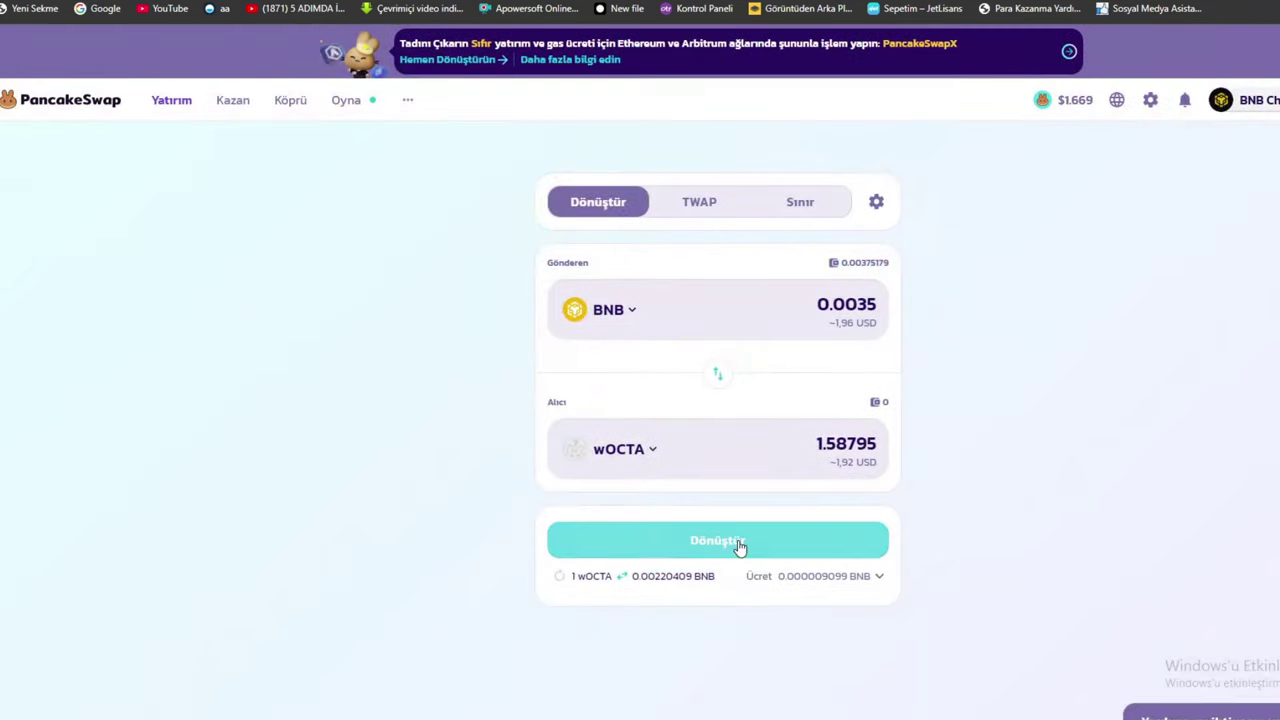
Try to swap 0.0035 BNB for wOCTA, review the transaction in MetaMask and reject it
left_click(737, 549)
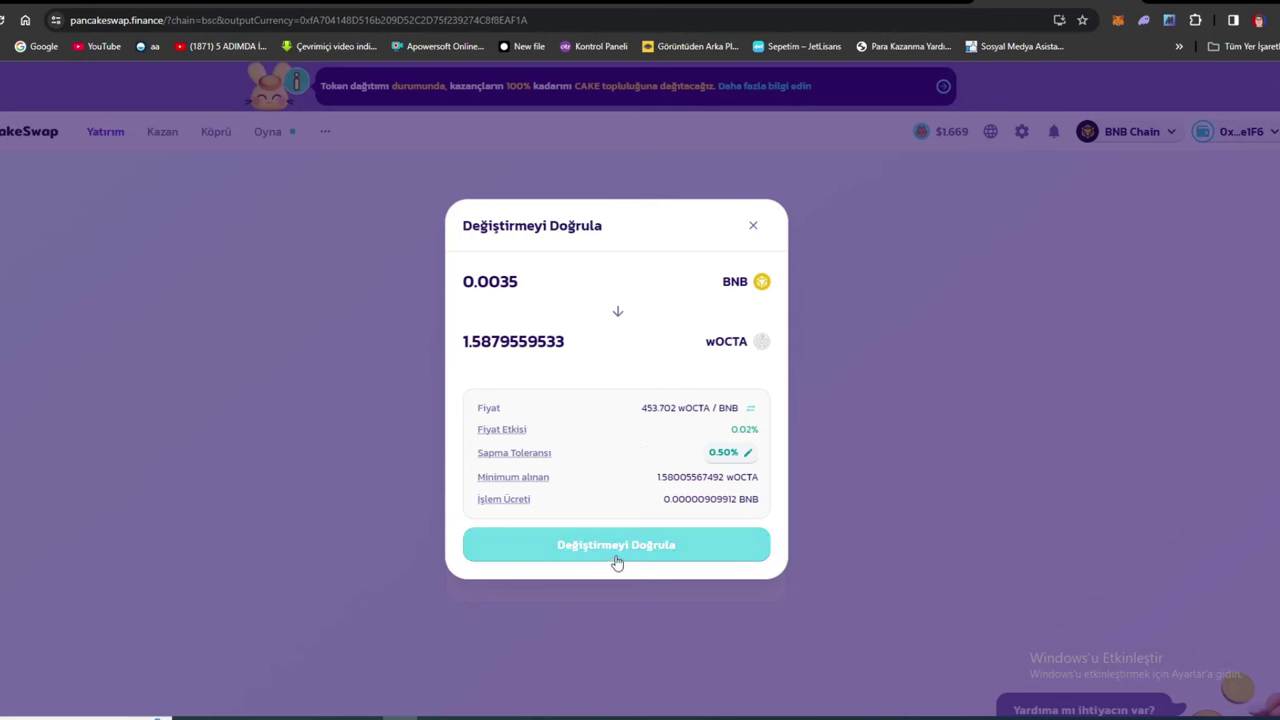
left_click(617, 554)
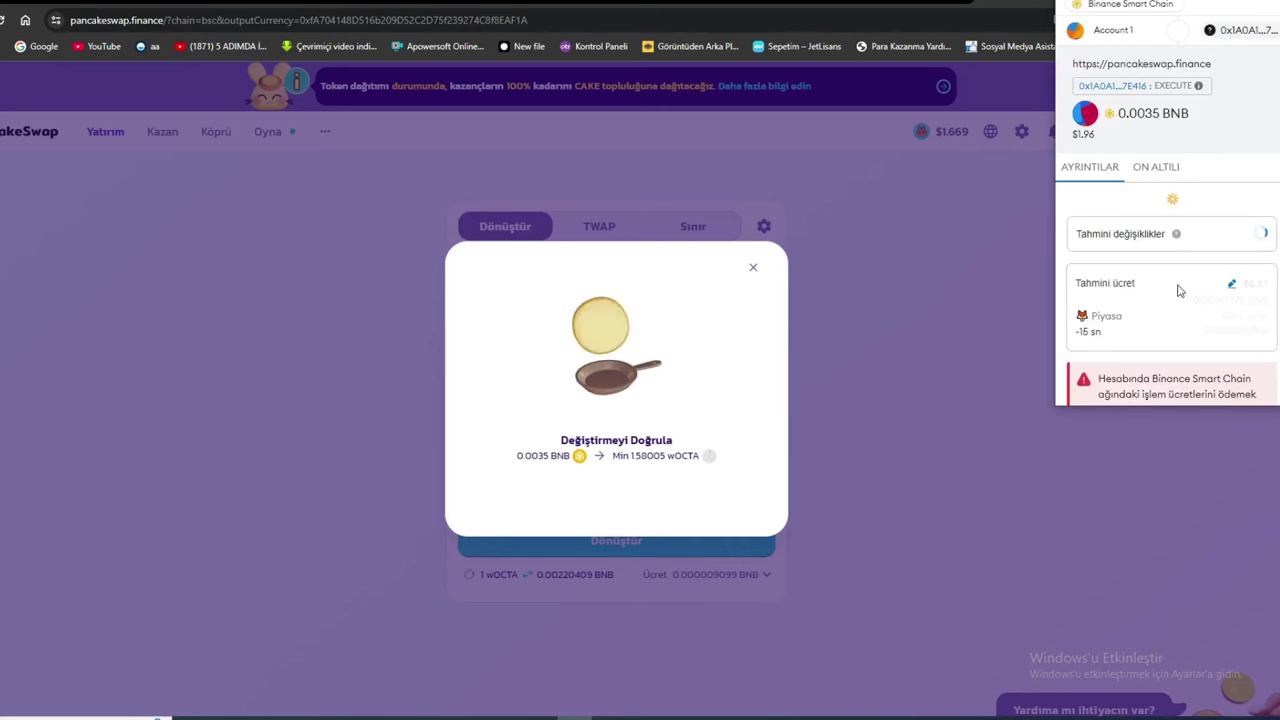
scroll(1176, 313, "down", 2)
scroll(1176, 313, "down", 1)
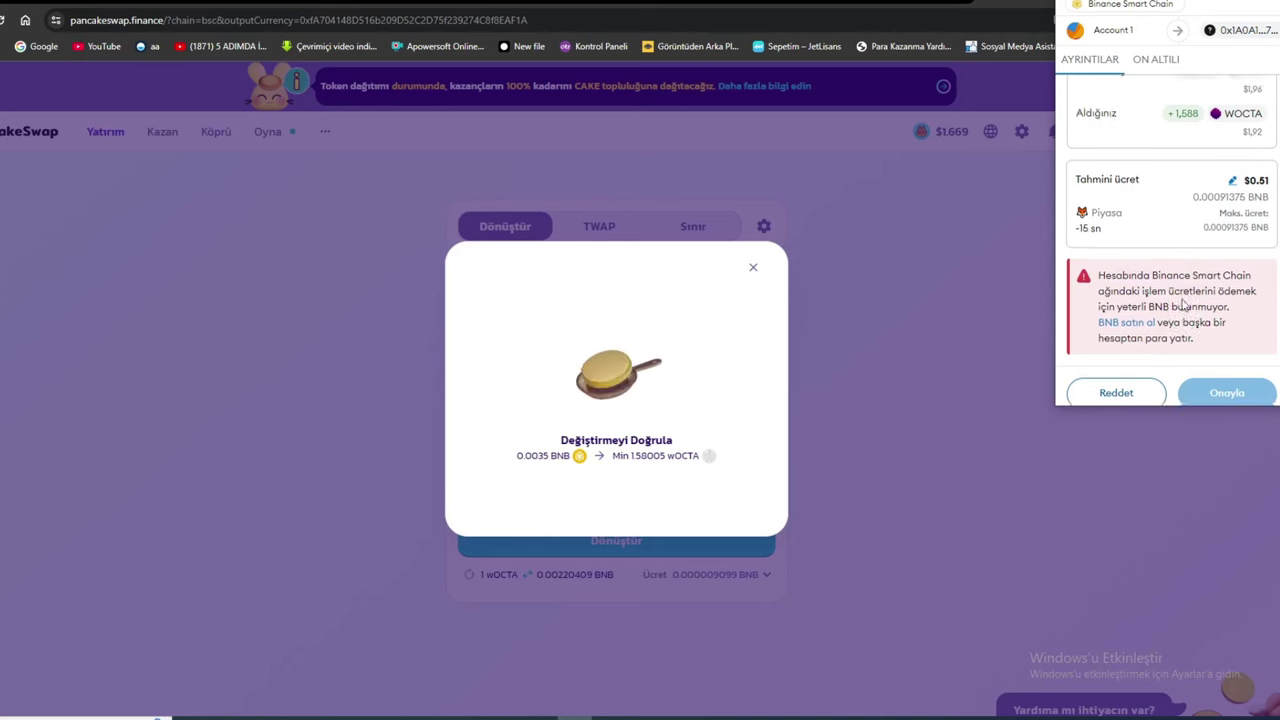
scroll(1250, 246, "up", 2)
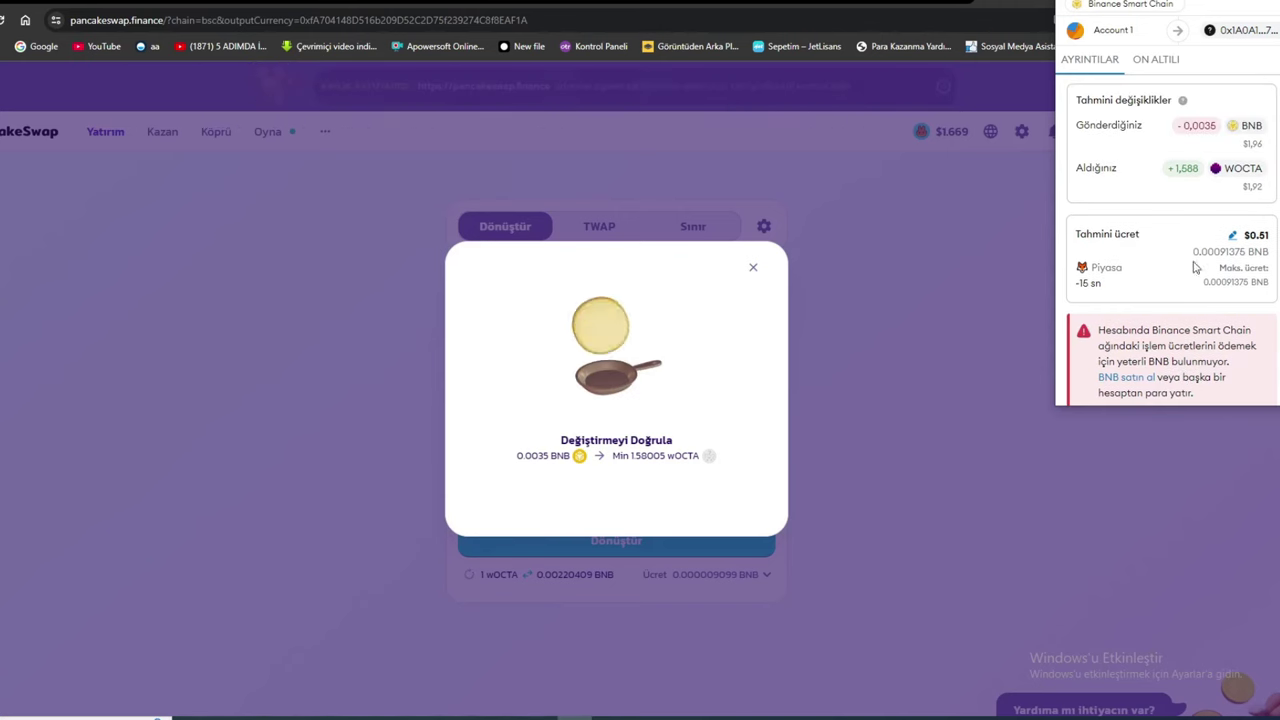
scroll(1122, 330, "up", 2)
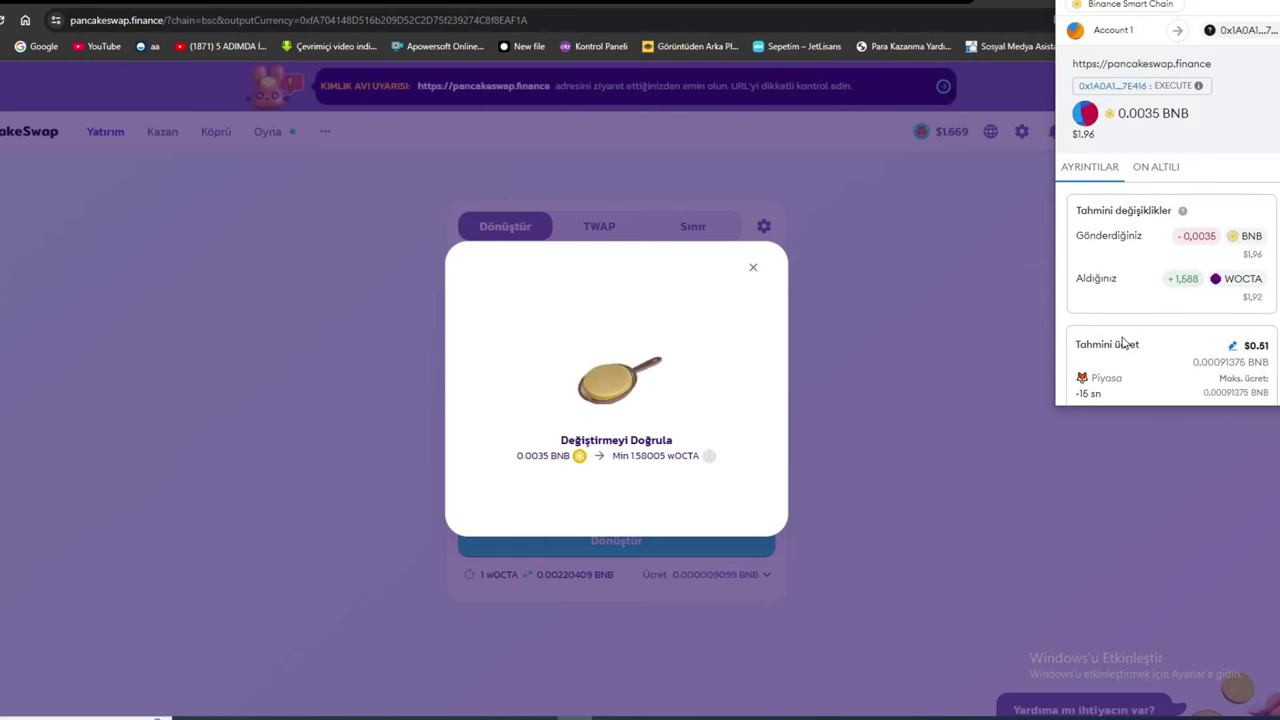
scroll(1125, 342, "down", 3)
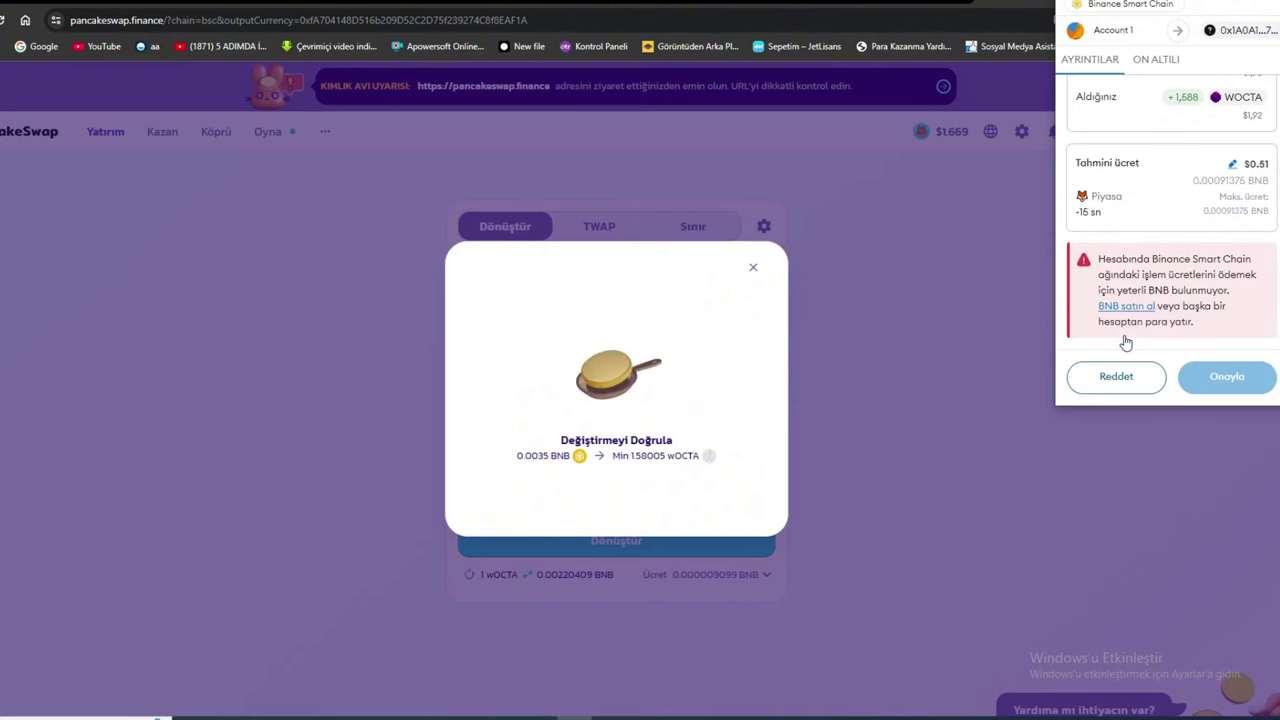
left_click(1120, 375)
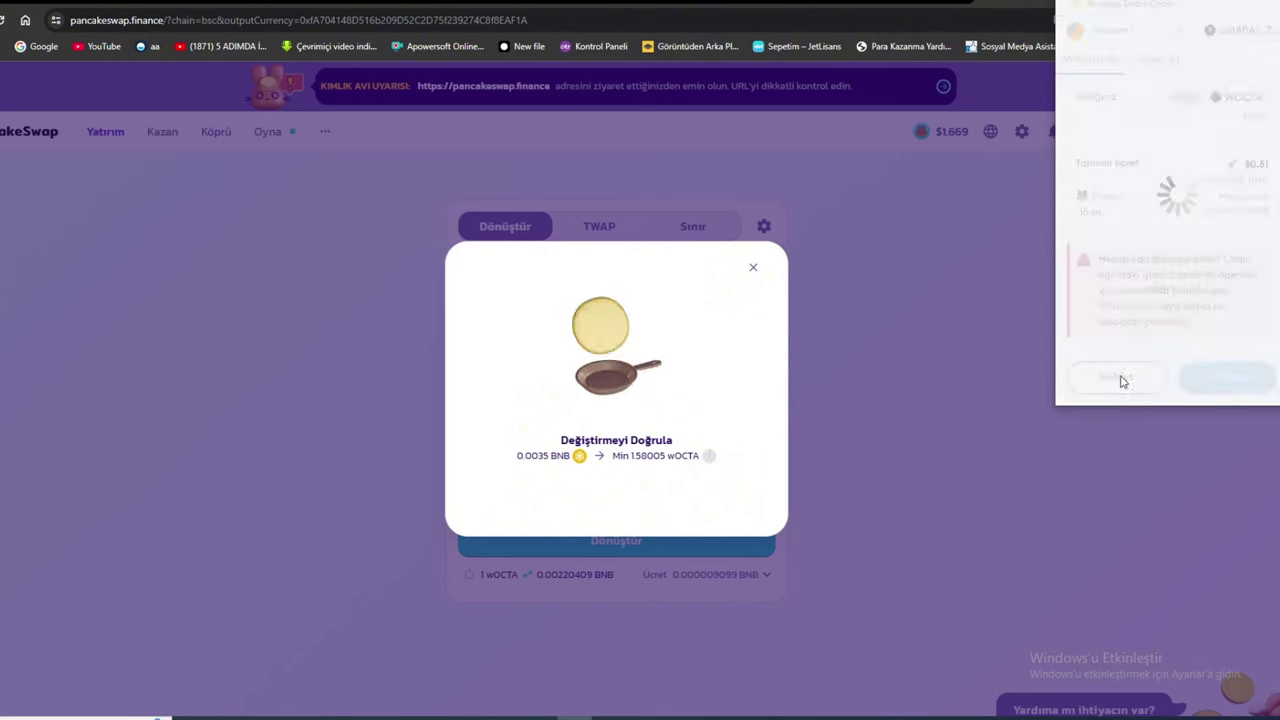
left_click(643, 463)
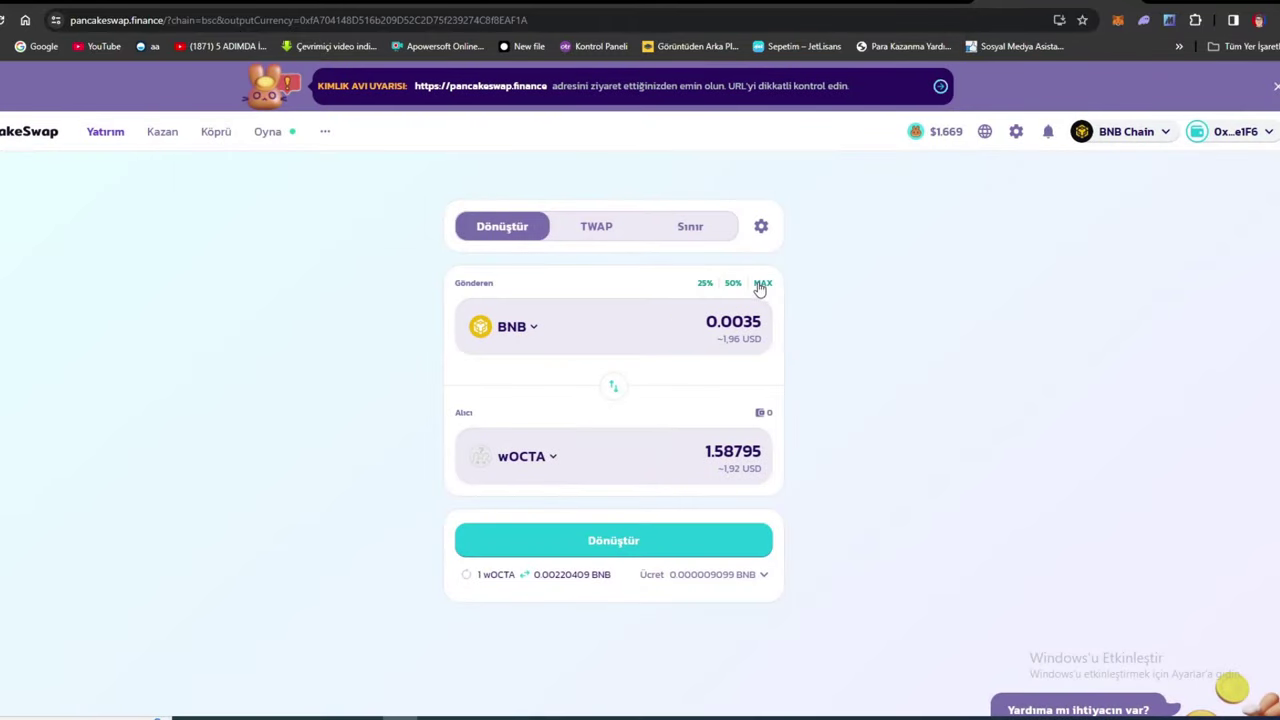
Set the BNB amount to the maximum and confirm the swap to wOCTA in PancakeSwap
left_click(761, 284)
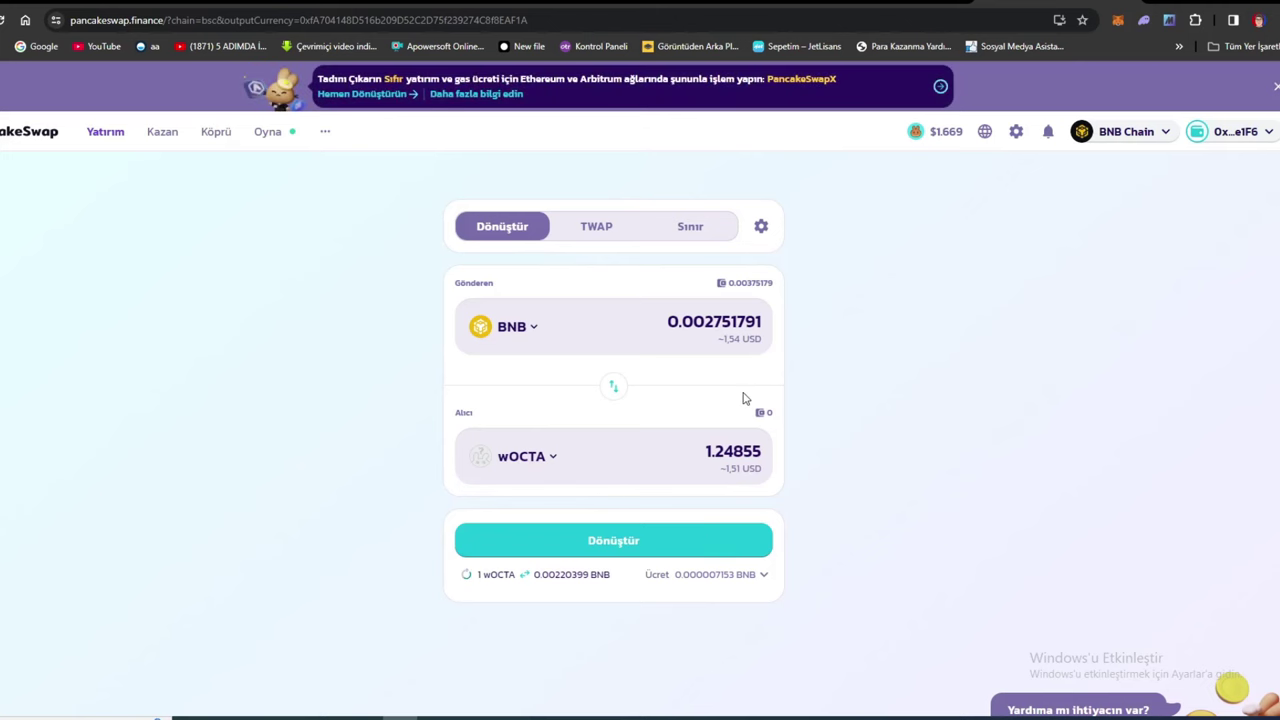
left_click(647, 552)
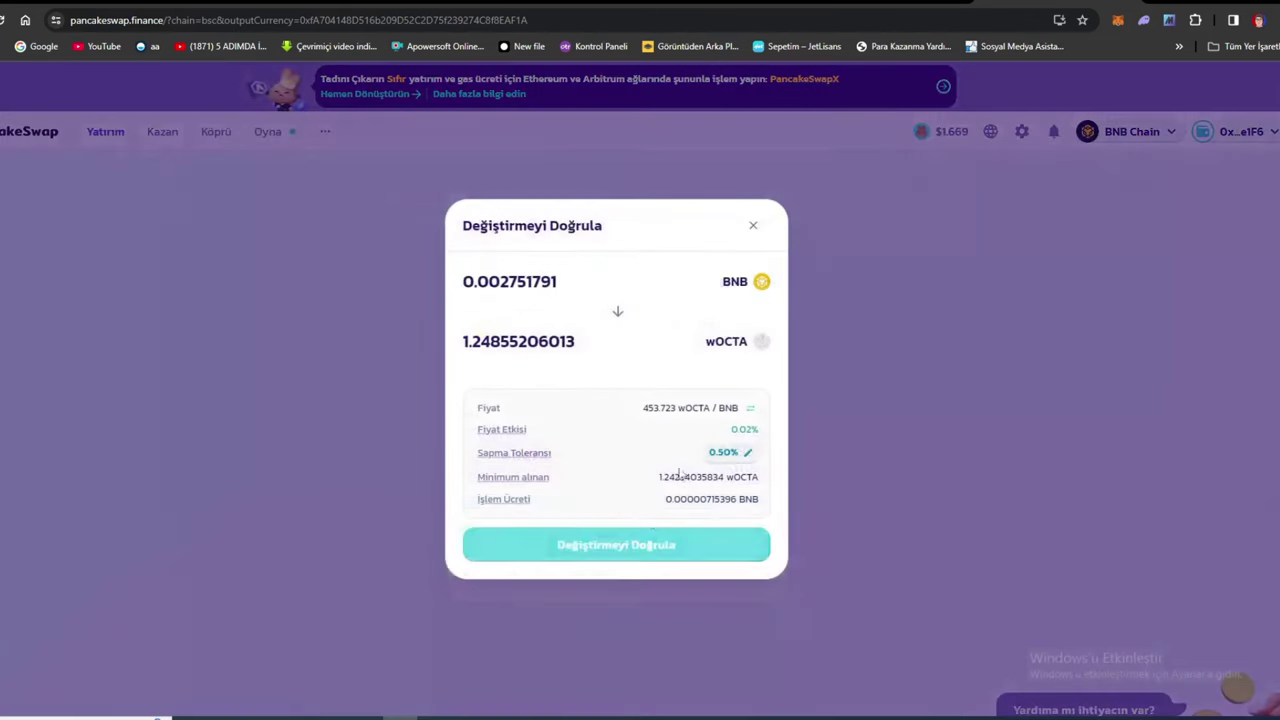
left_click(634, 544)
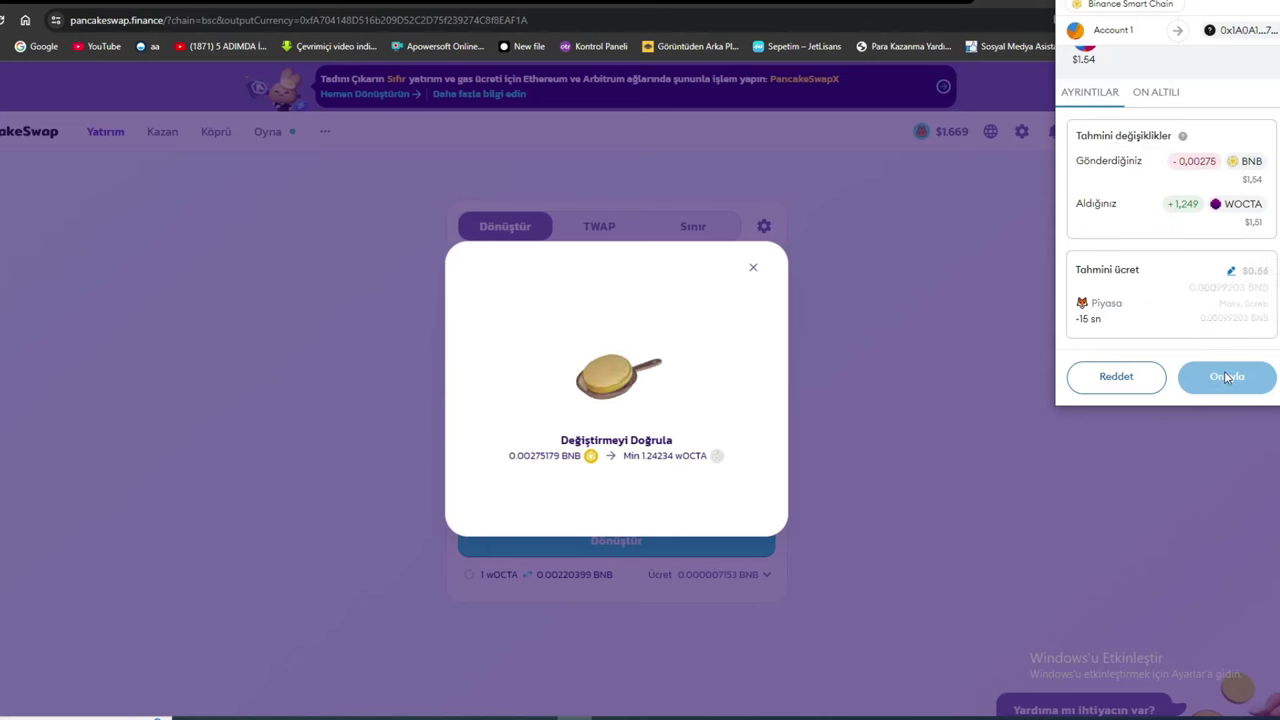
Review the swap's estimated changes and network fee in MetaMask and approve the transaction
scroll(1215, 330, "up", 2)
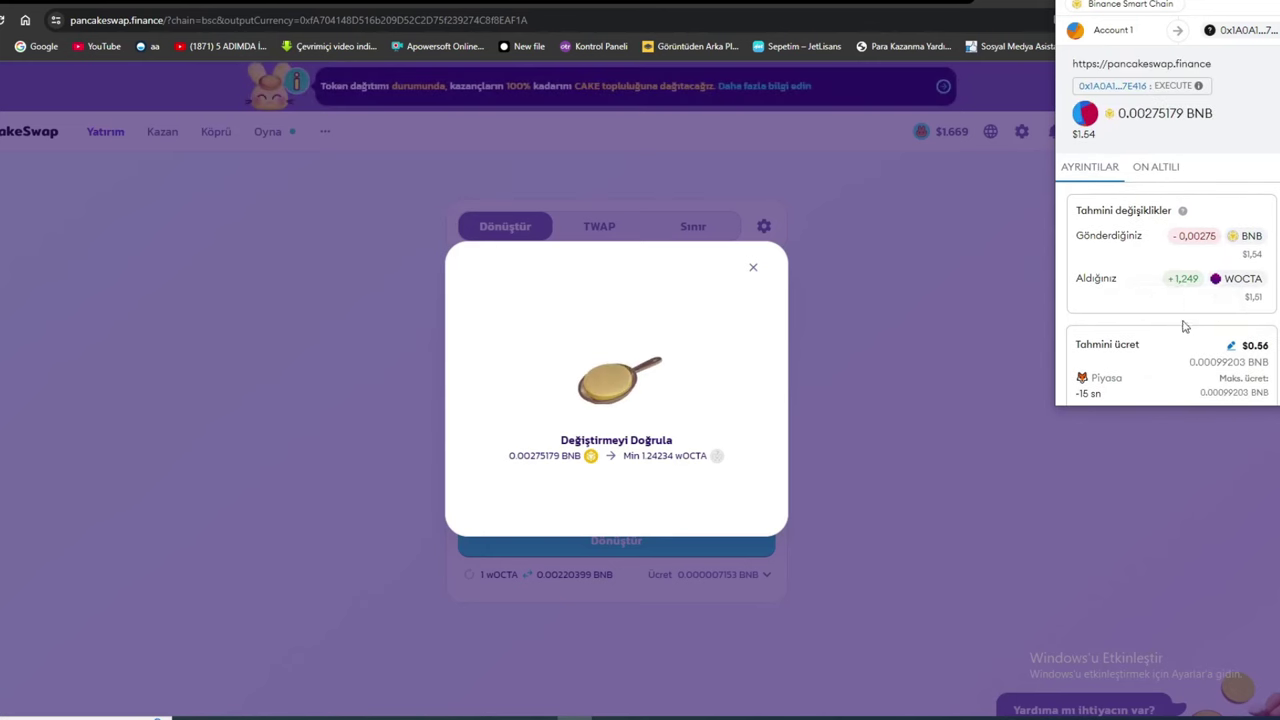
scroll(1188, 318, "down", 2)
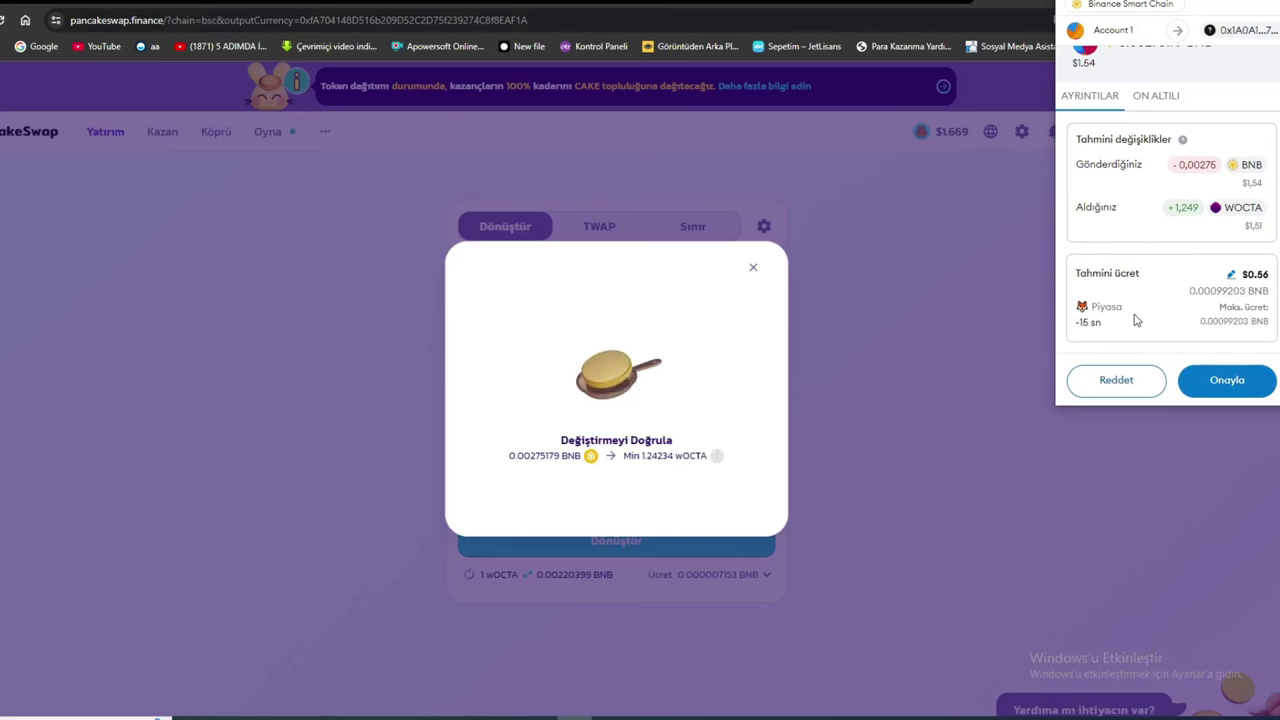
scroll(1178, 346, "up", 2)
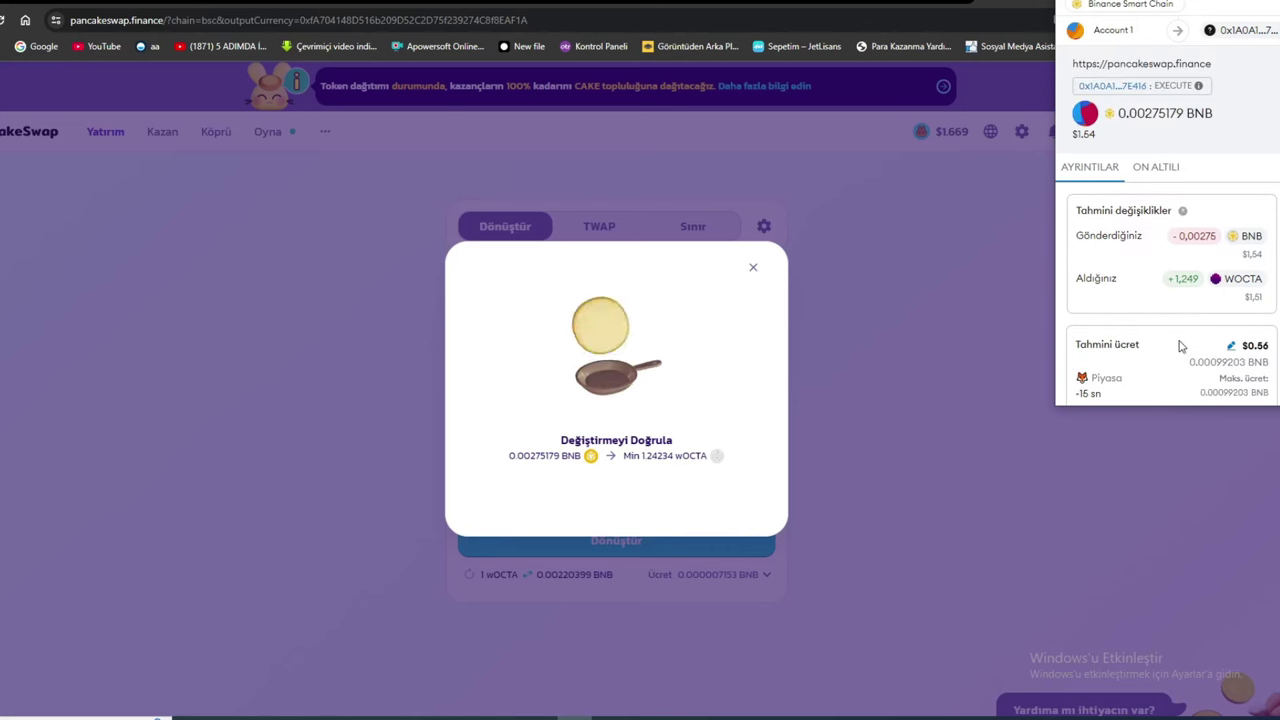
scroll(1178, 346, "down", 2)
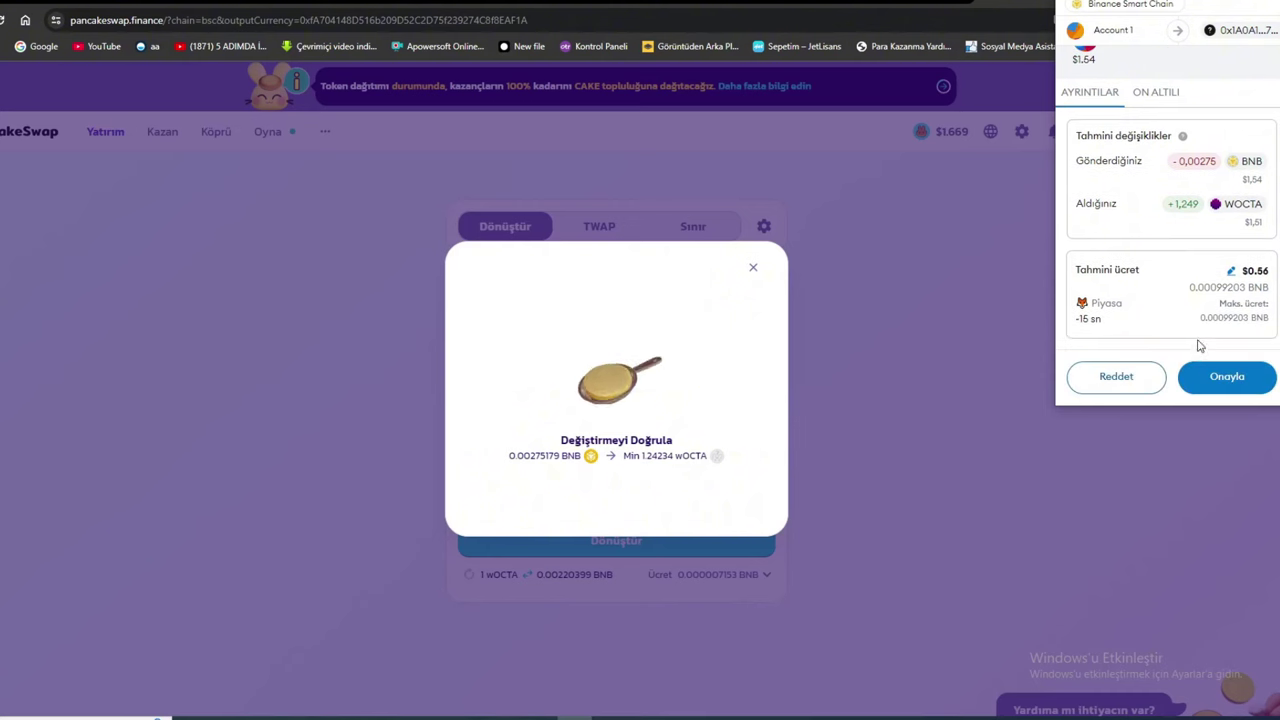
scroll(1200, 346, "up", 2)
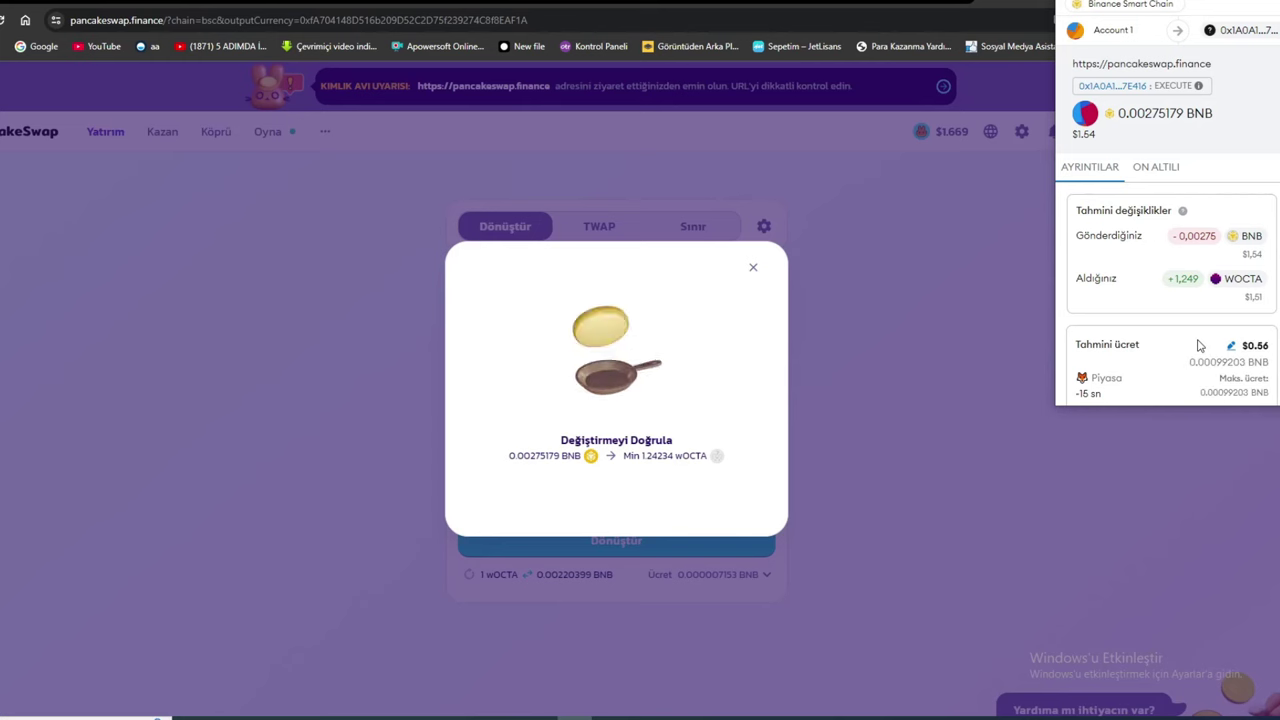
scroll(1199, 345, "down", 2)
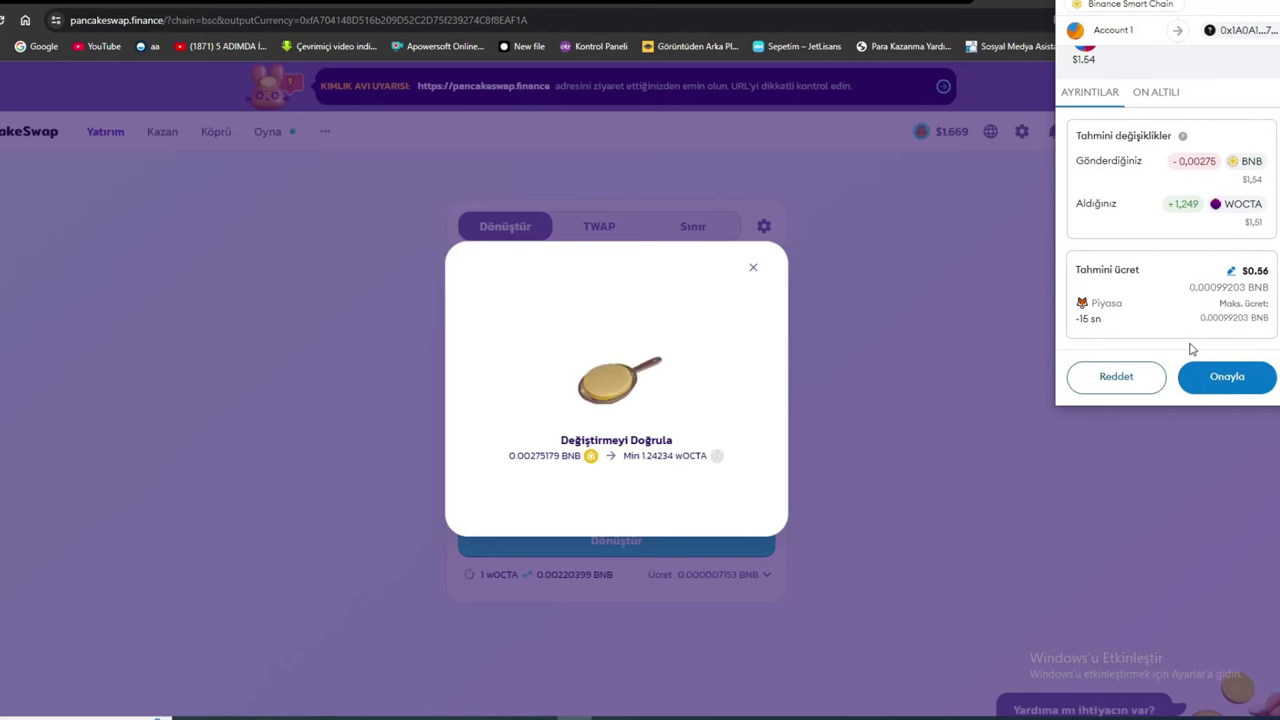
scroll(1191, 348, "up", 2)
scroll(1191, 348, "down", 2)
left_click(1196, 377)
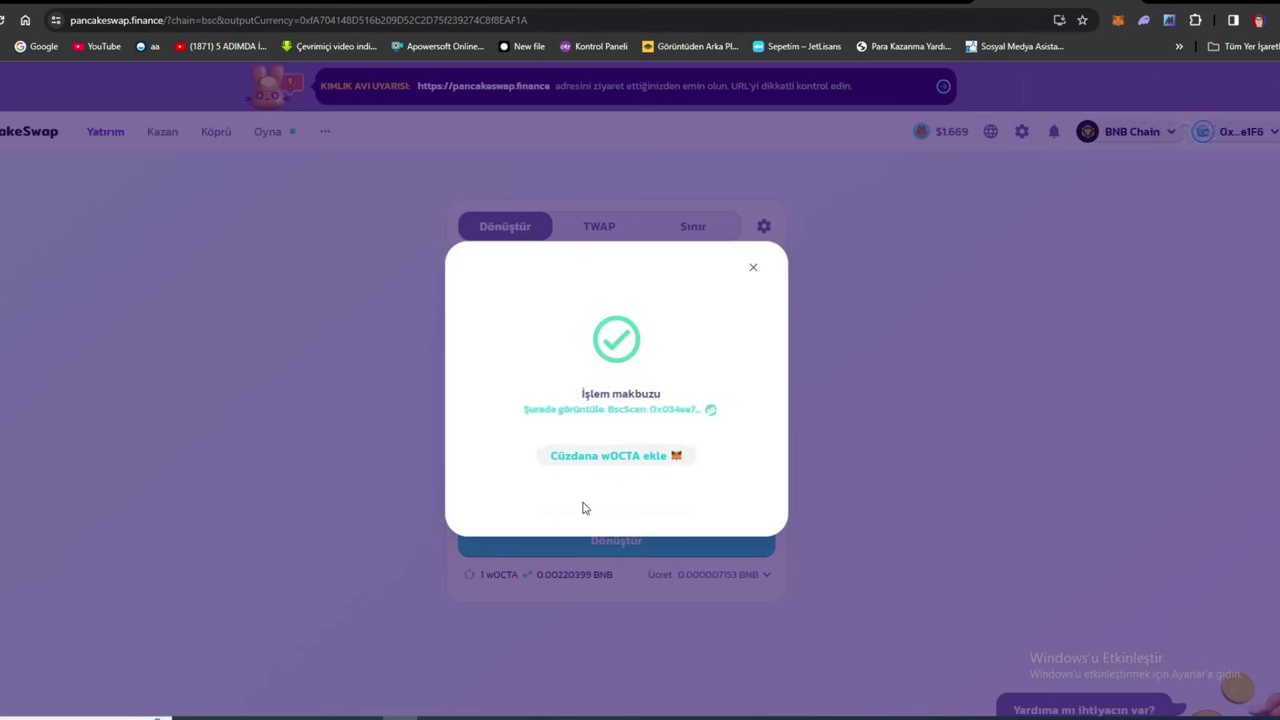
Add the wOCTA token to MetaMask and check its balance in the wallet's token list
left_click(615, 456)
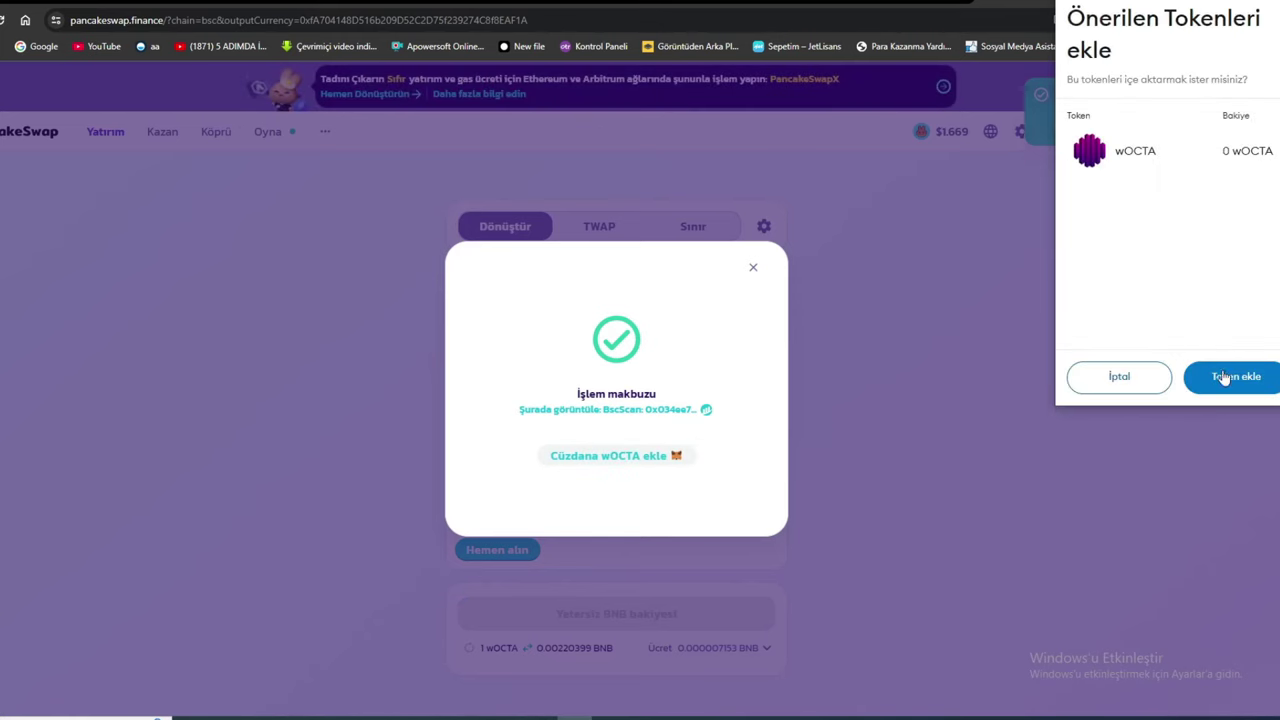
left_click(1224, 378)
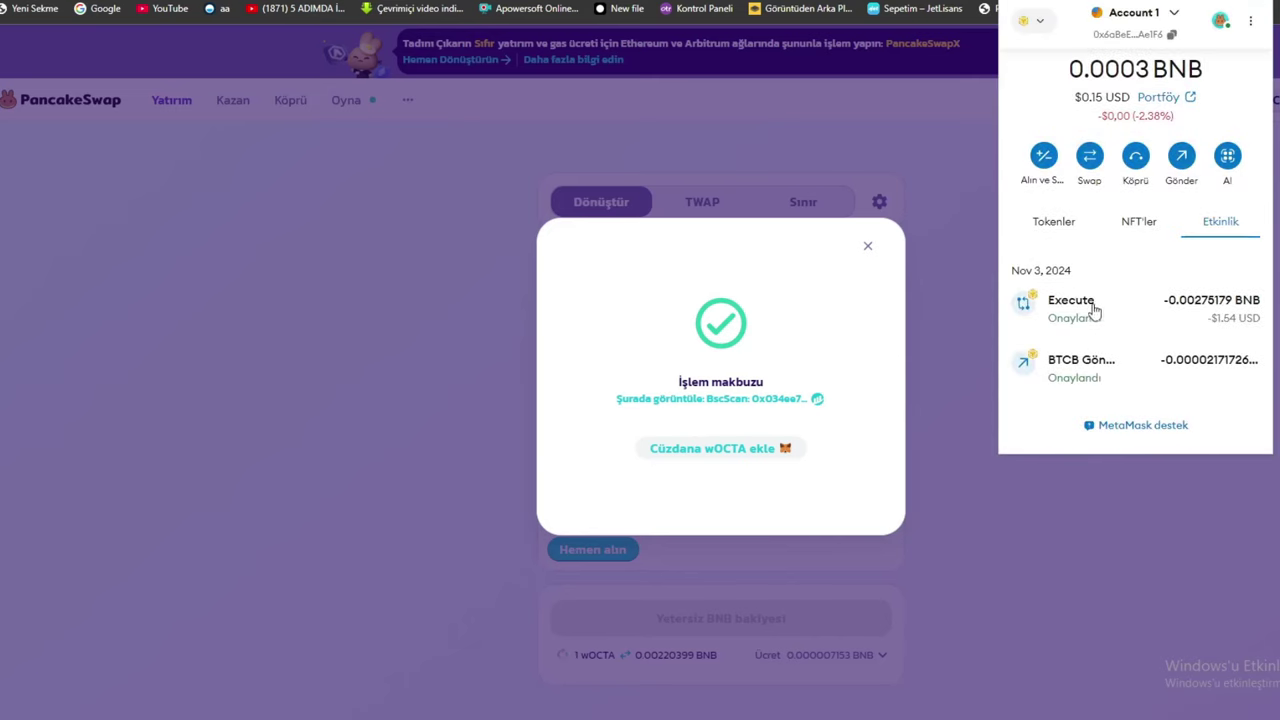
left_click(1061, 231)
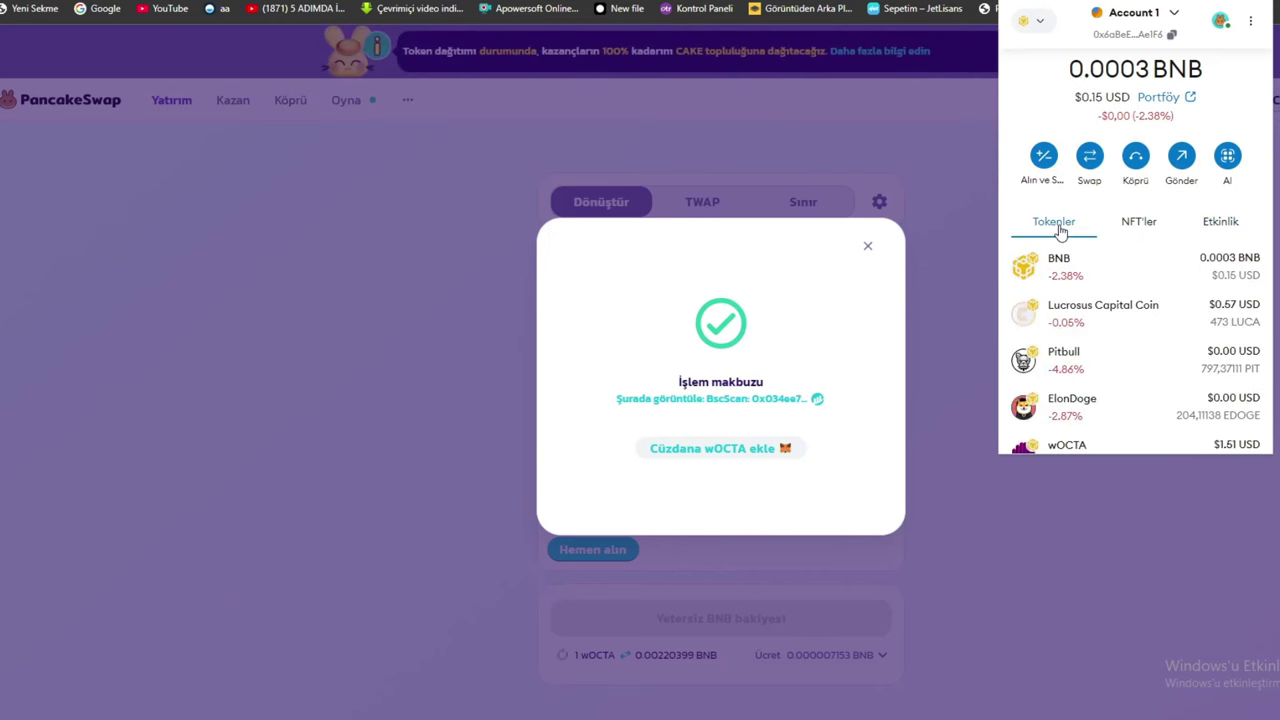
scroll(1110, 290, "down", 3)
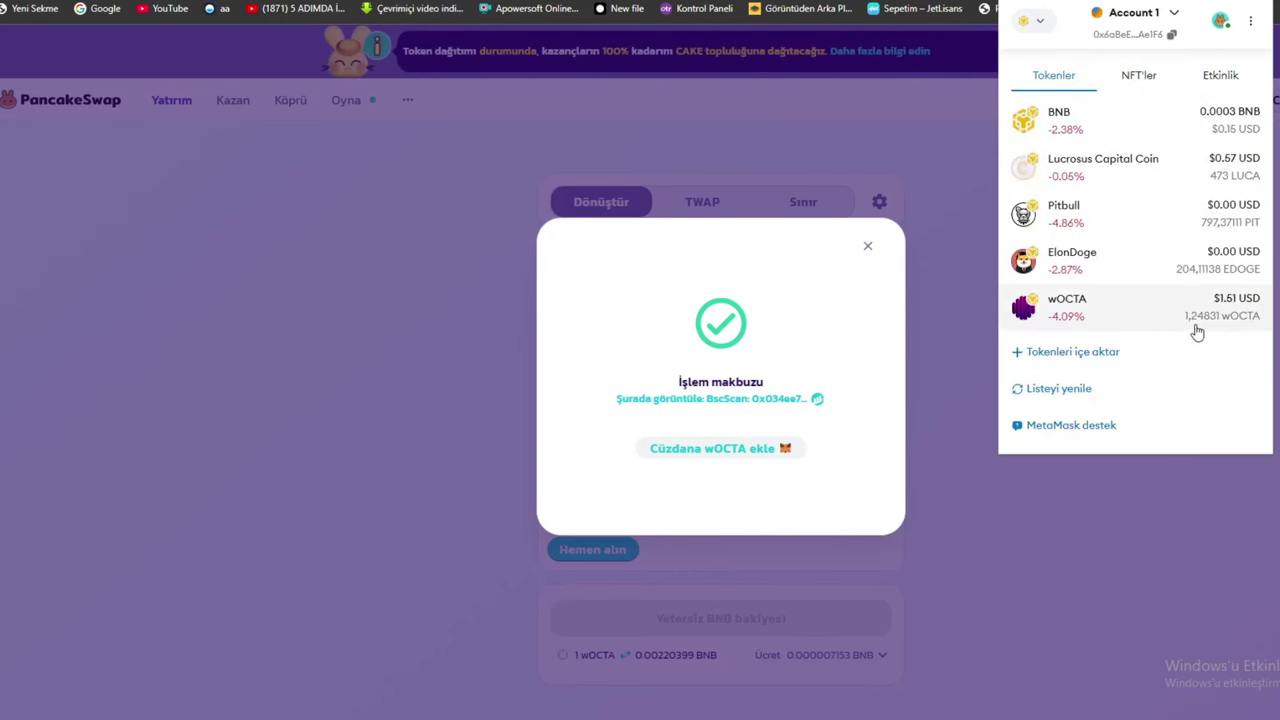
scroll(1229, 334, "up", 2)
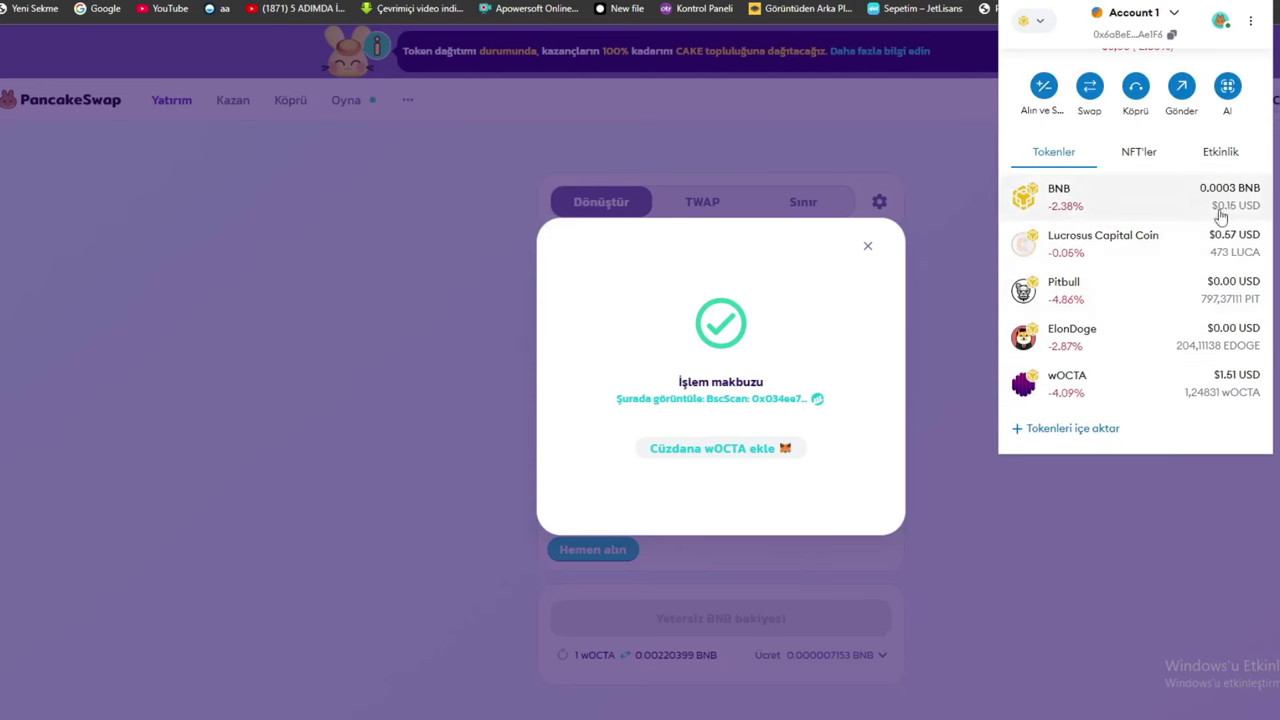
scroll(1048, 313, "down", 2)
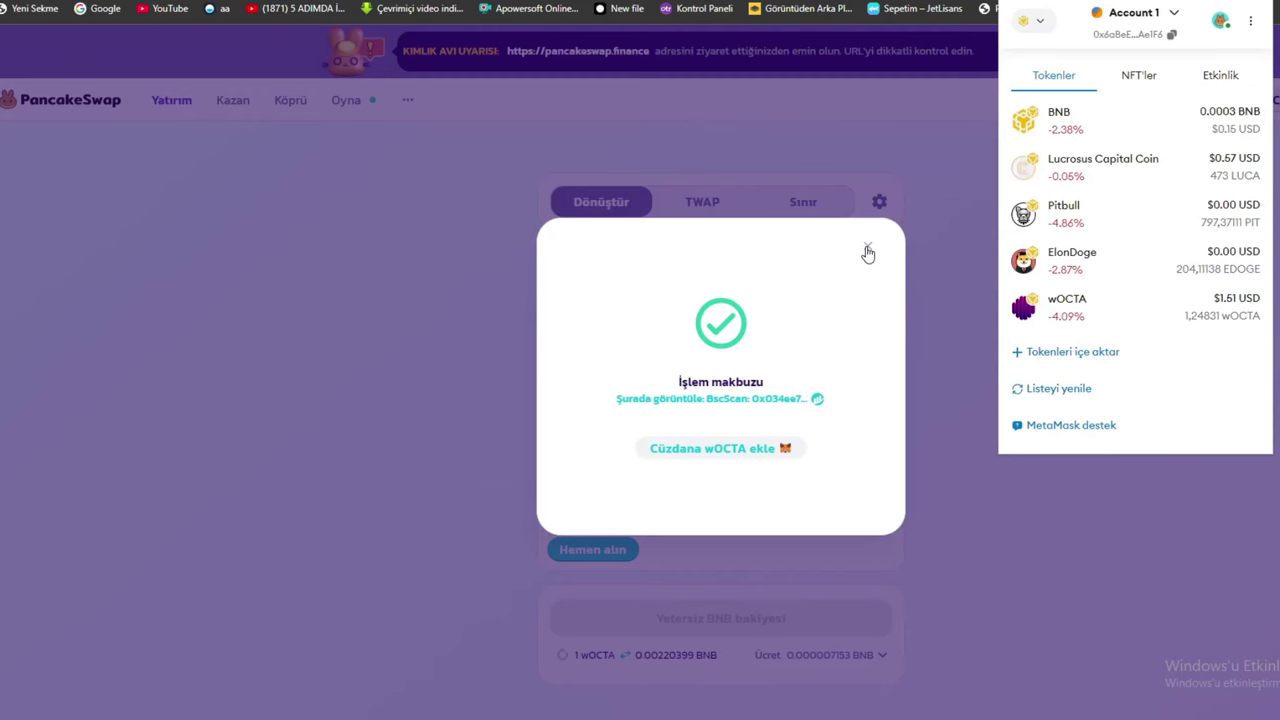
Close the swap receipt and reverse the swap direction between BNB and wOCTA
left_click(868, 254)
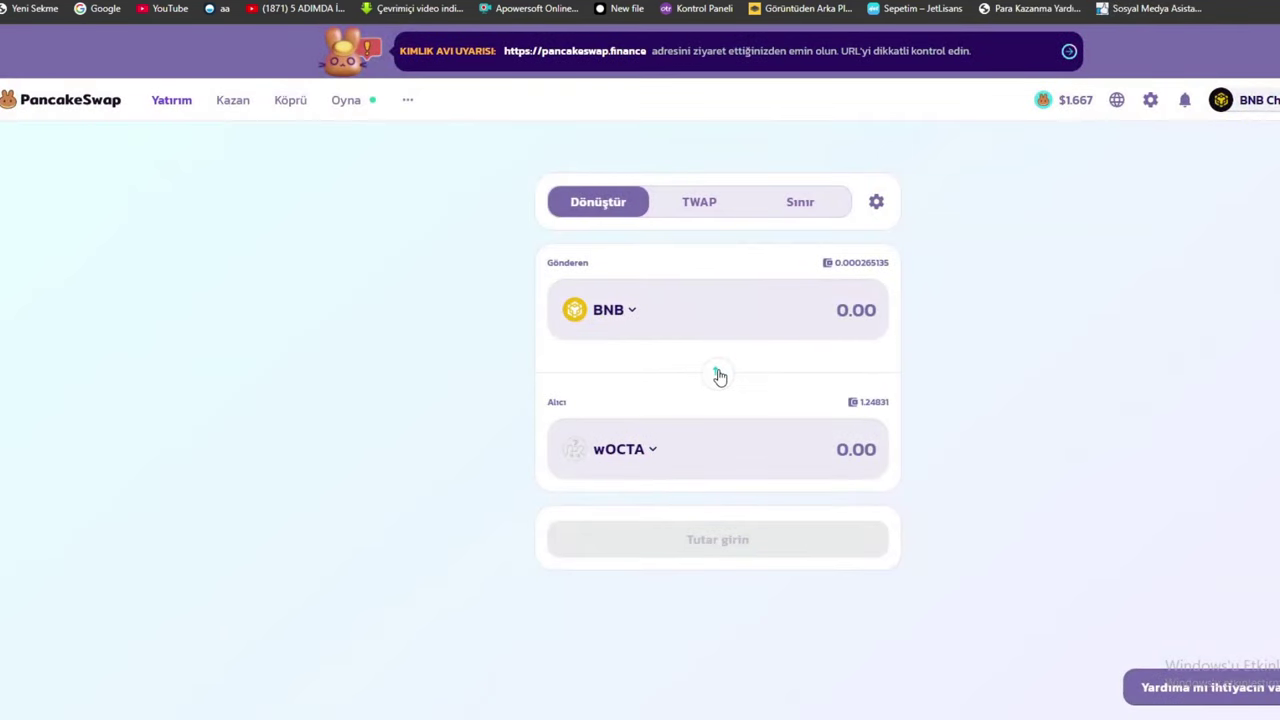
left_click(718, 374)
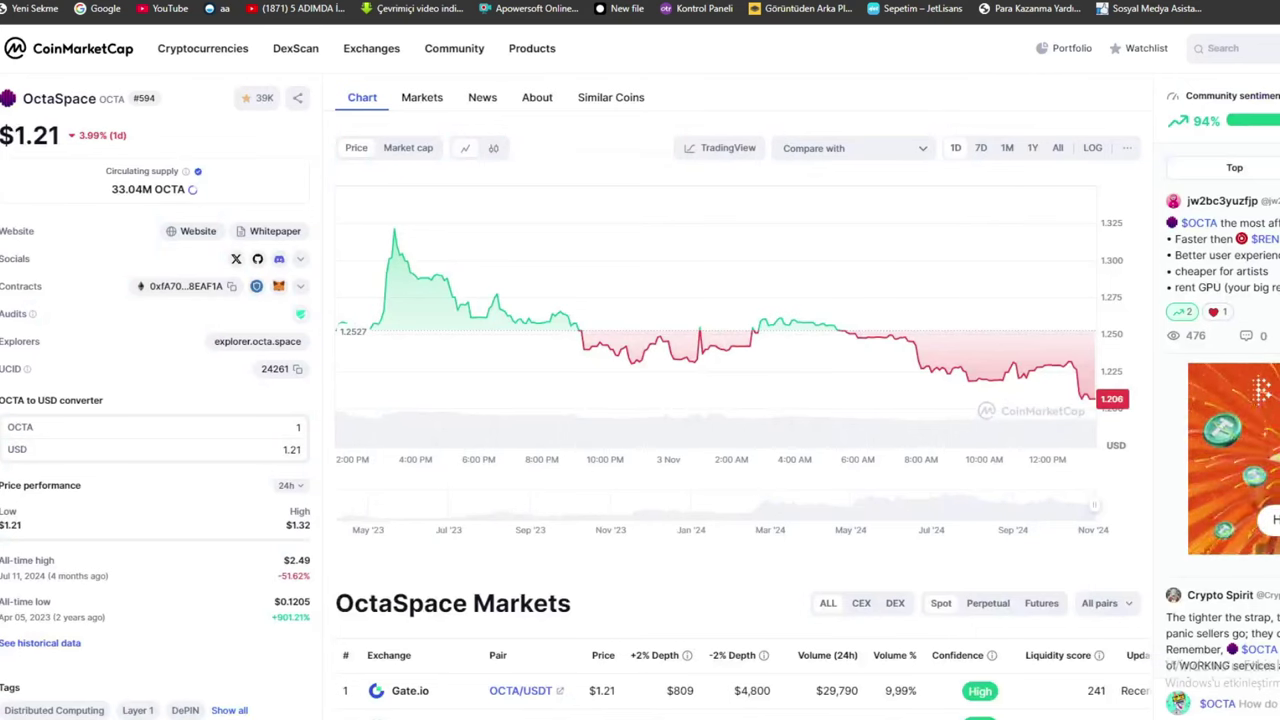
Switch to CoinMarketCap to view OctaSpace's all-time price chart, and check the wOCTA balance in MetaMask
left_click(1060, 150)
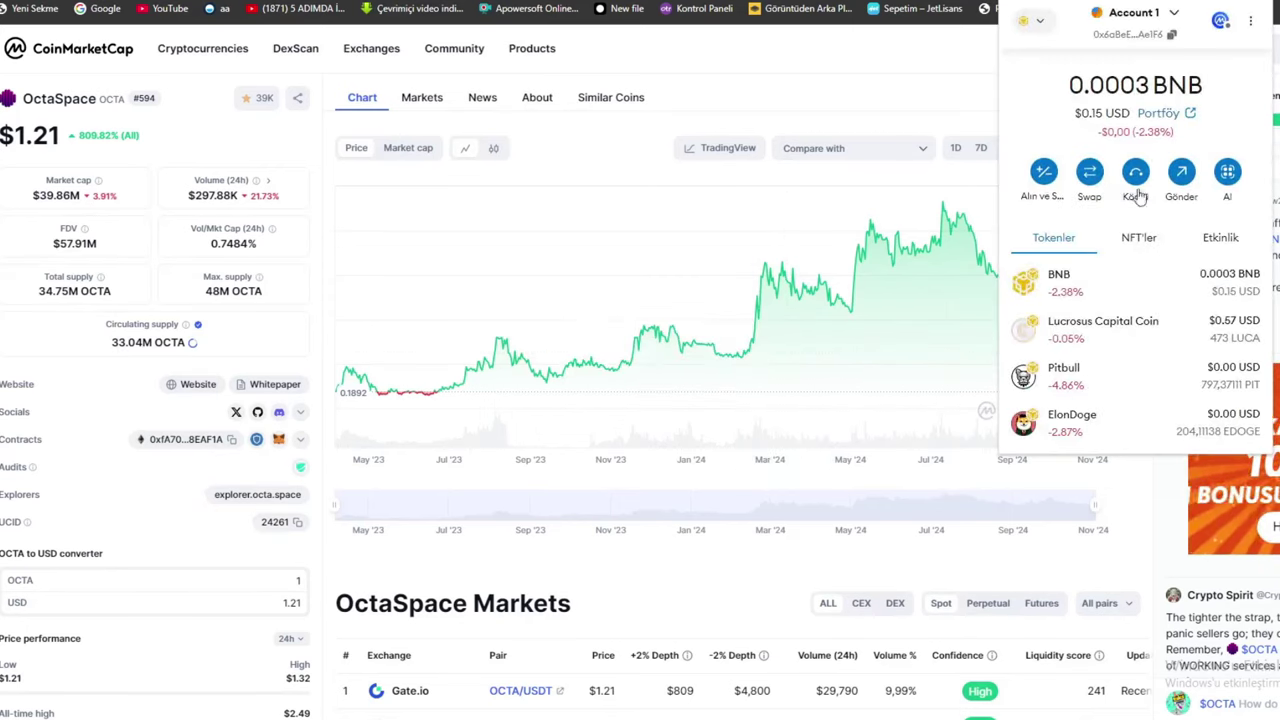
scroll(1110, 280, "down", 2)
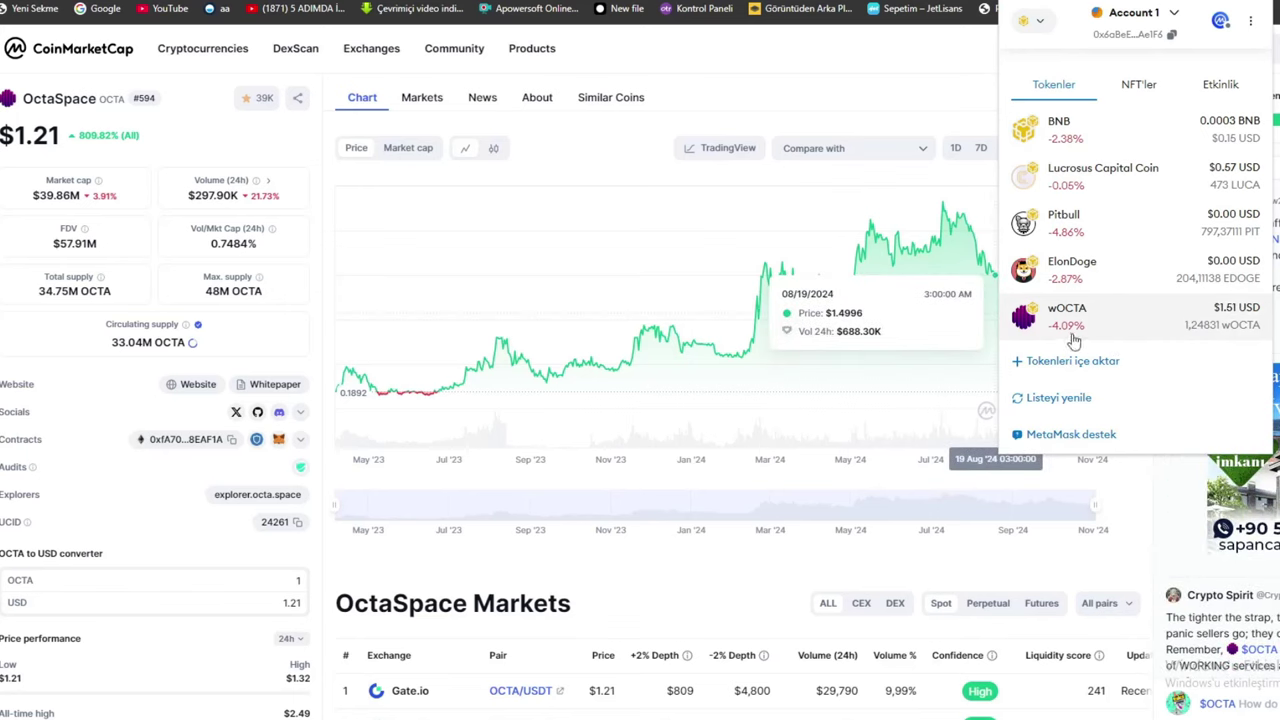
Close MetaMask, switch to PancakeSwap, and set the amount of wOCTA to swap for BNB to the full balance
left_click(886, 106)
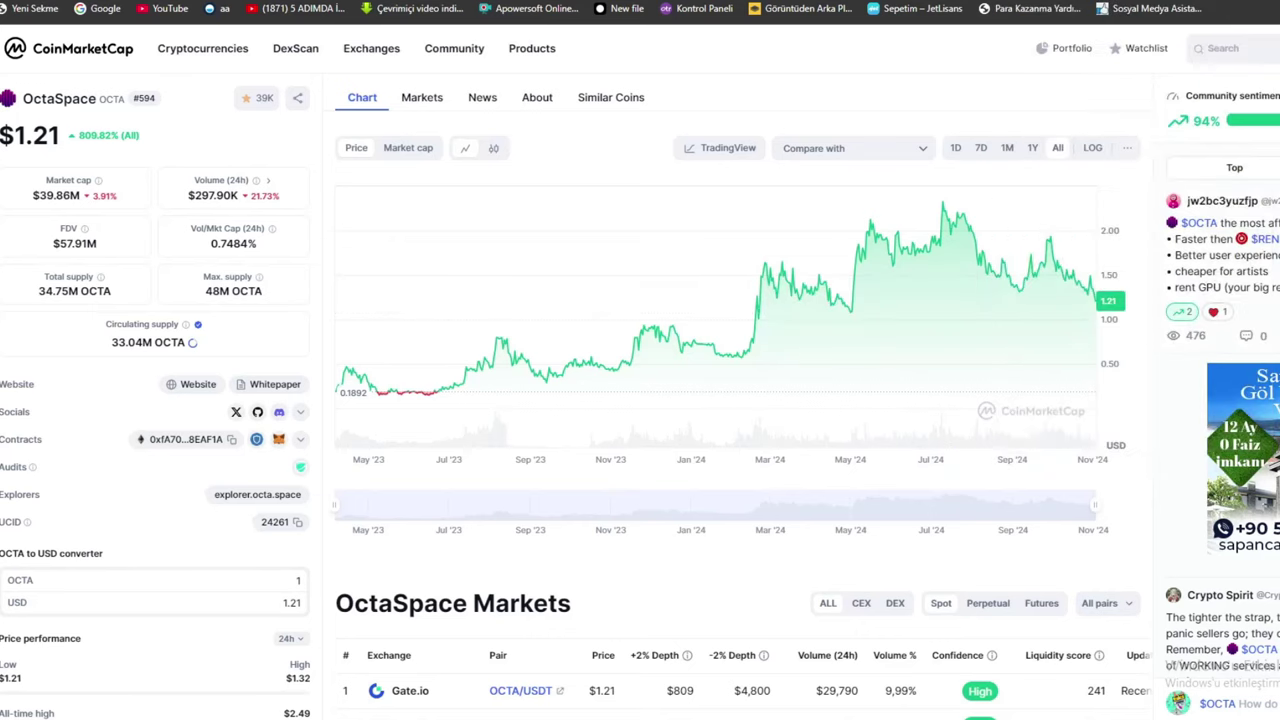
left_click(1188, 1)
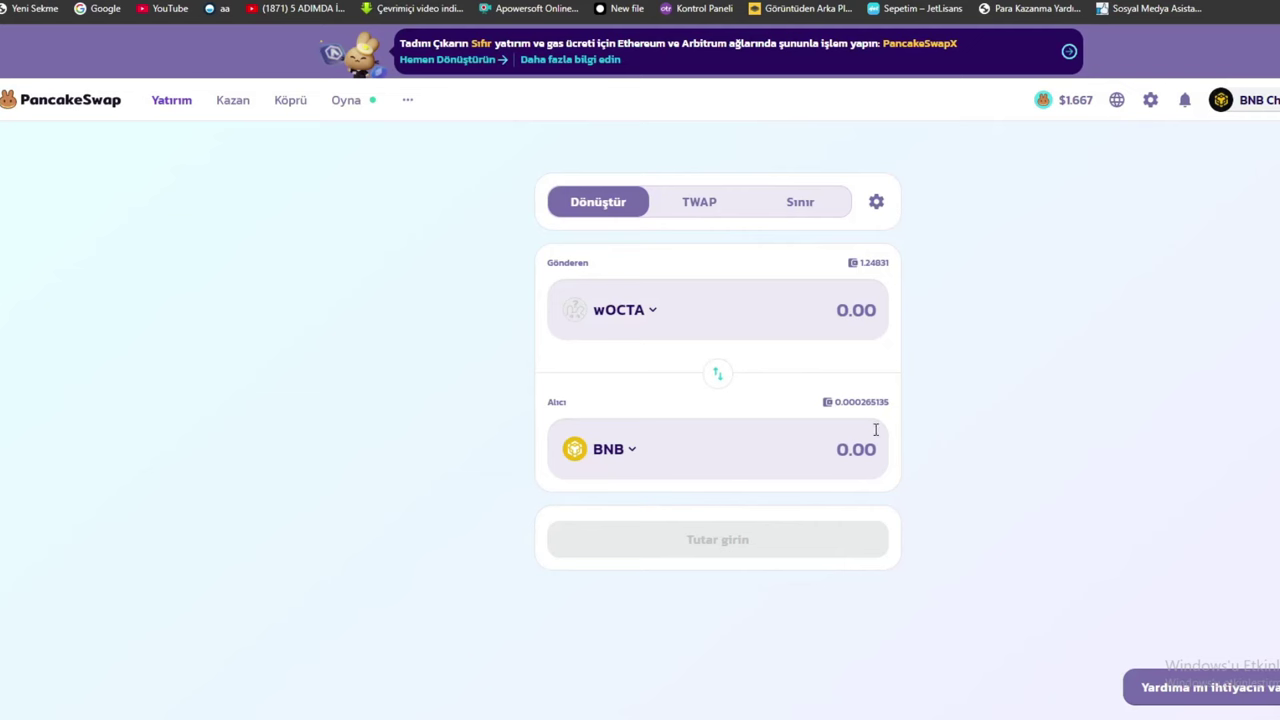
left_click(749, 308)
left_click(877, 263)
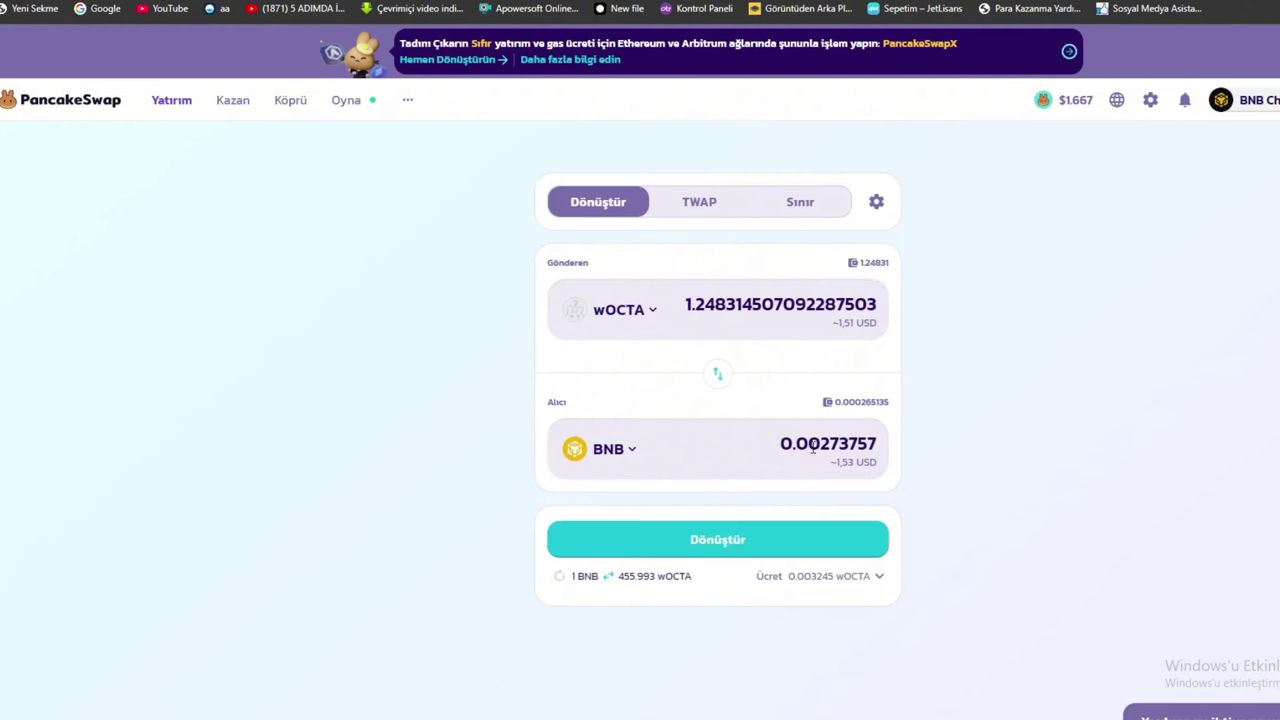
left_click_drag(824, 448, 890, 448)
left_click(917, 449)
Try USDT and BTCB as the receiving token for the wOCTA swap
left_click(614, 449)
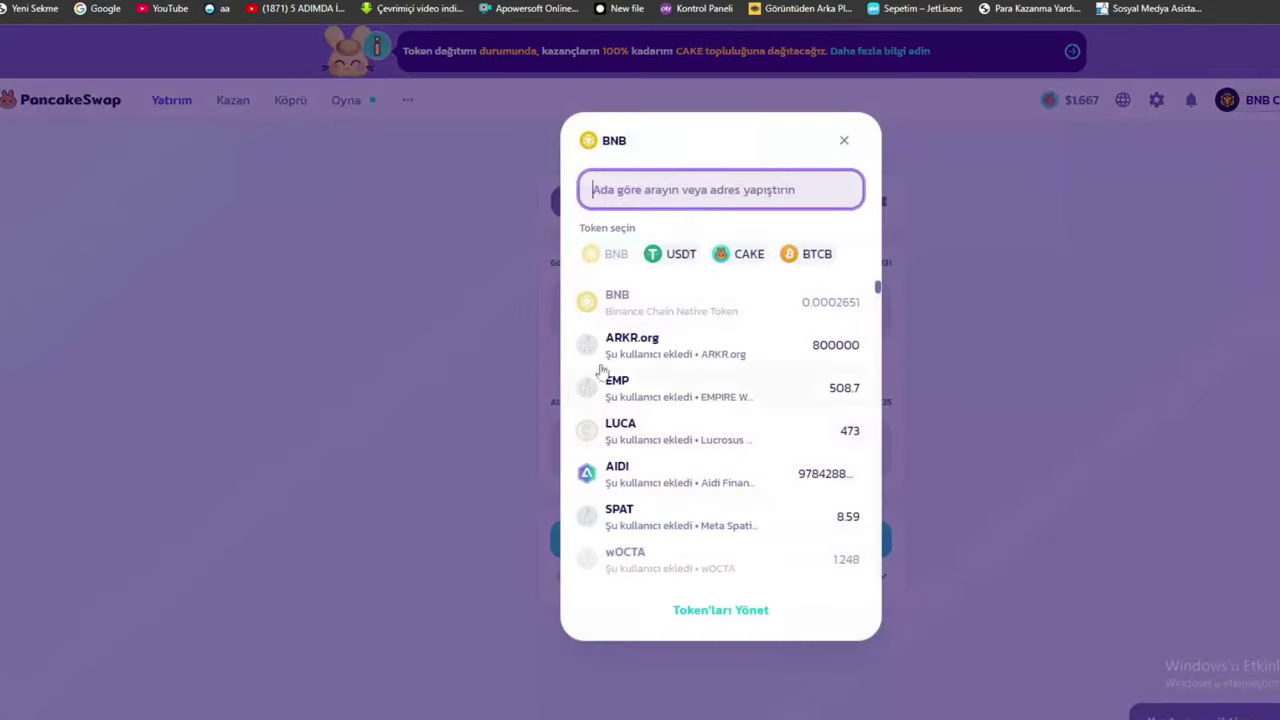
left_click(675, 255)
left_click(724, 450)
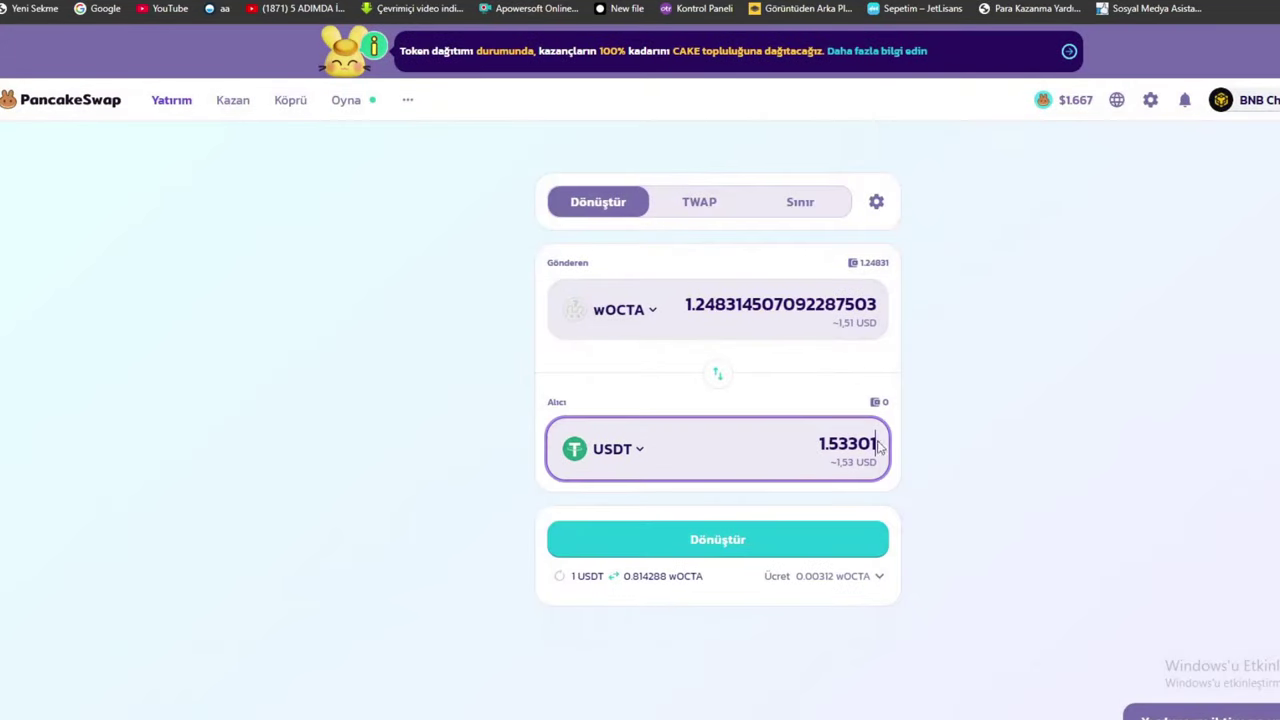
left_click(600, 450)
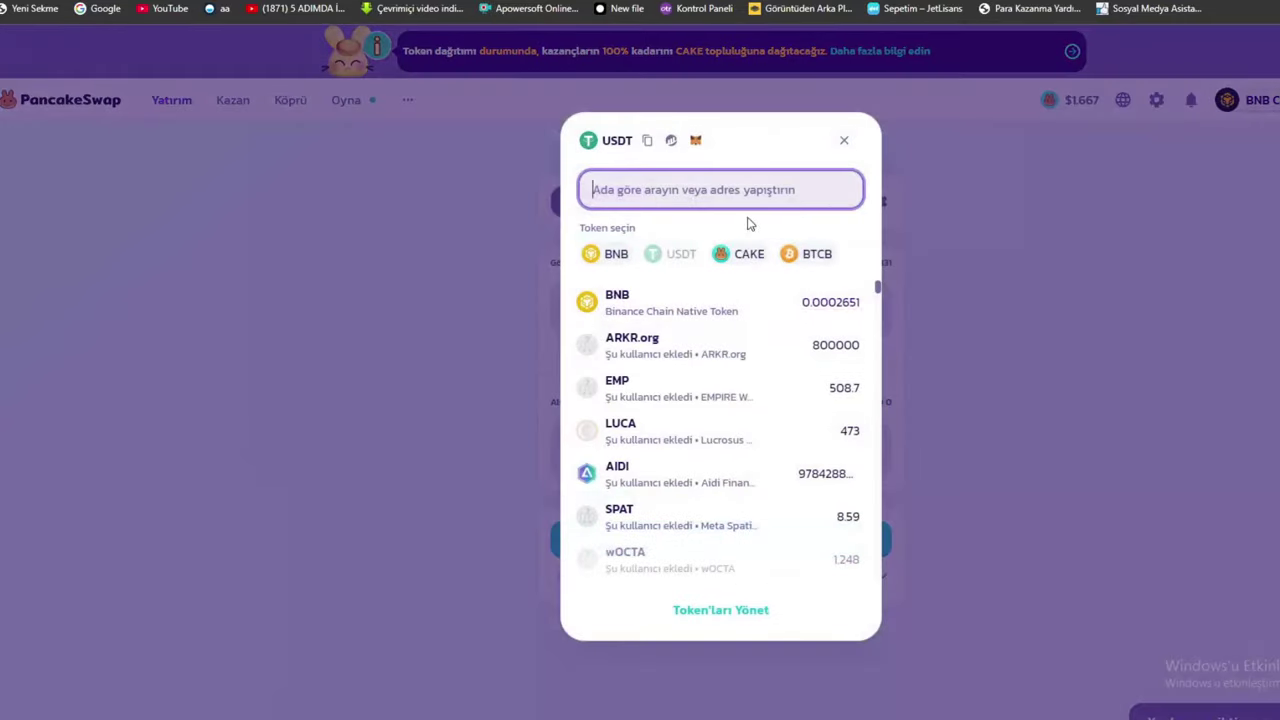
left_click(820, 252)
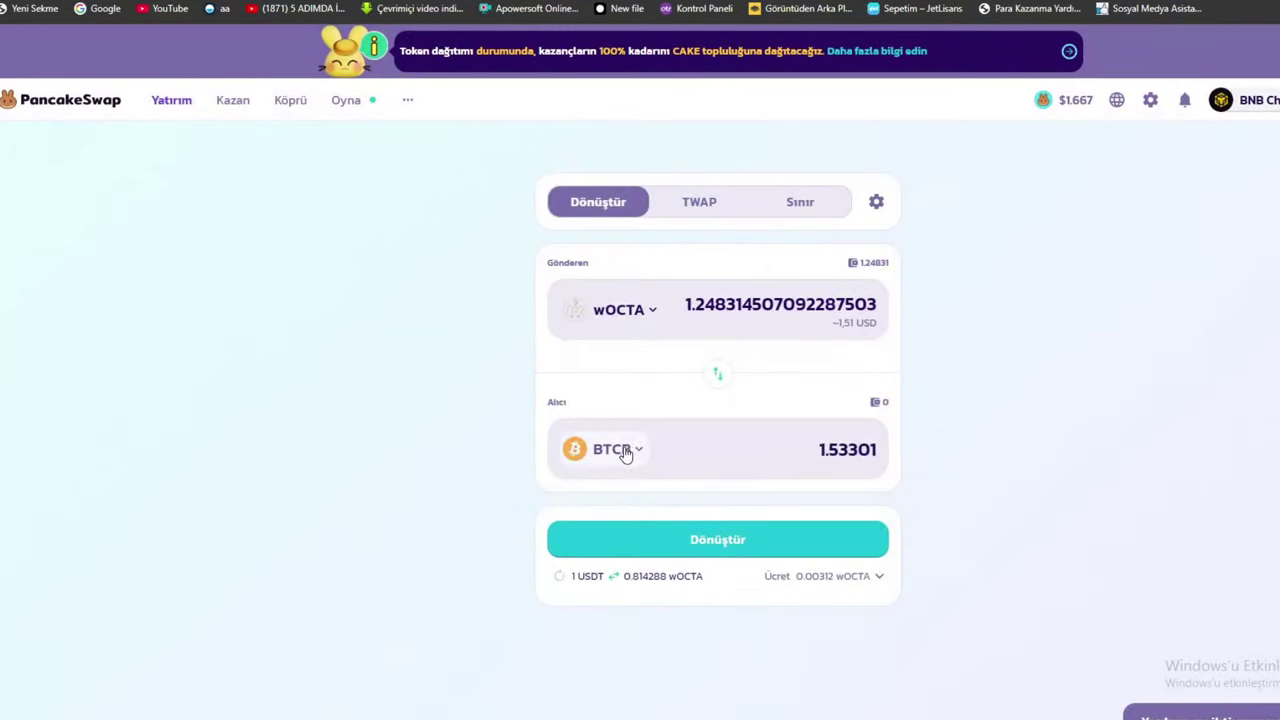
Search the receiving tokens for arkm and nfp, then select NFP and acknowledge its swap warning
left_click(678, 318)
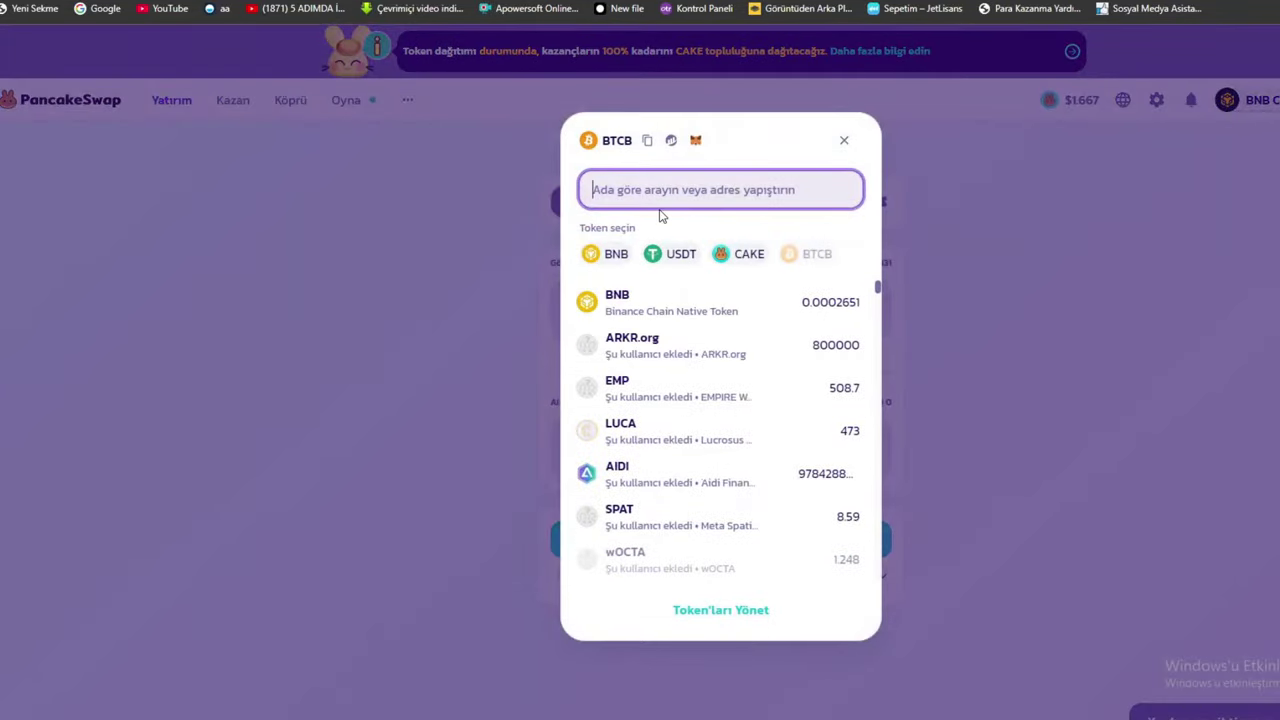
type("arkm")
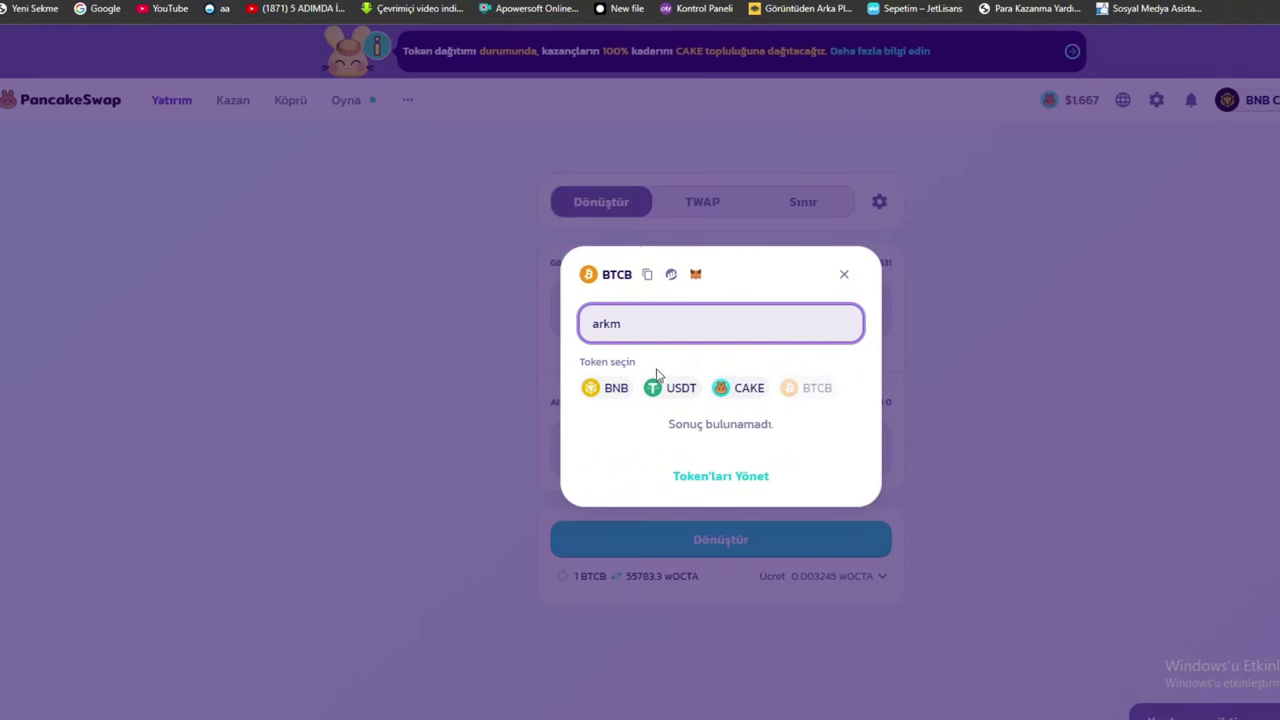
key("BackSpace")
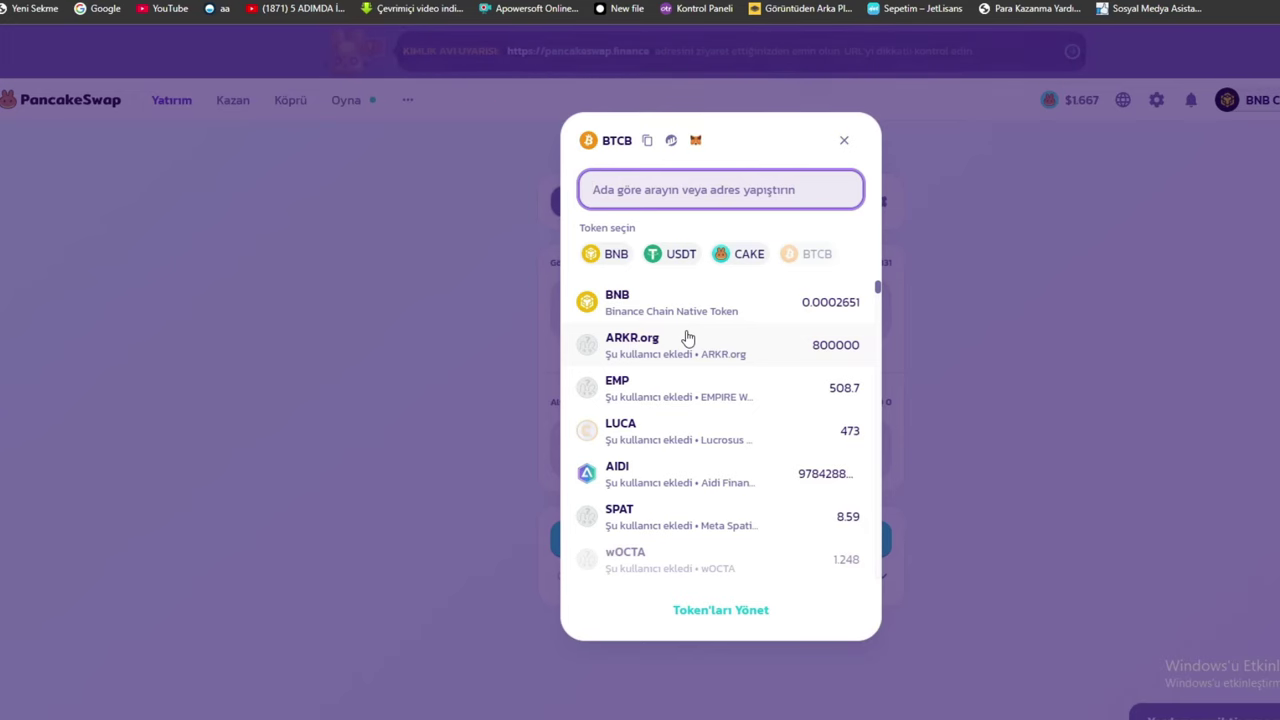
type("nfp")
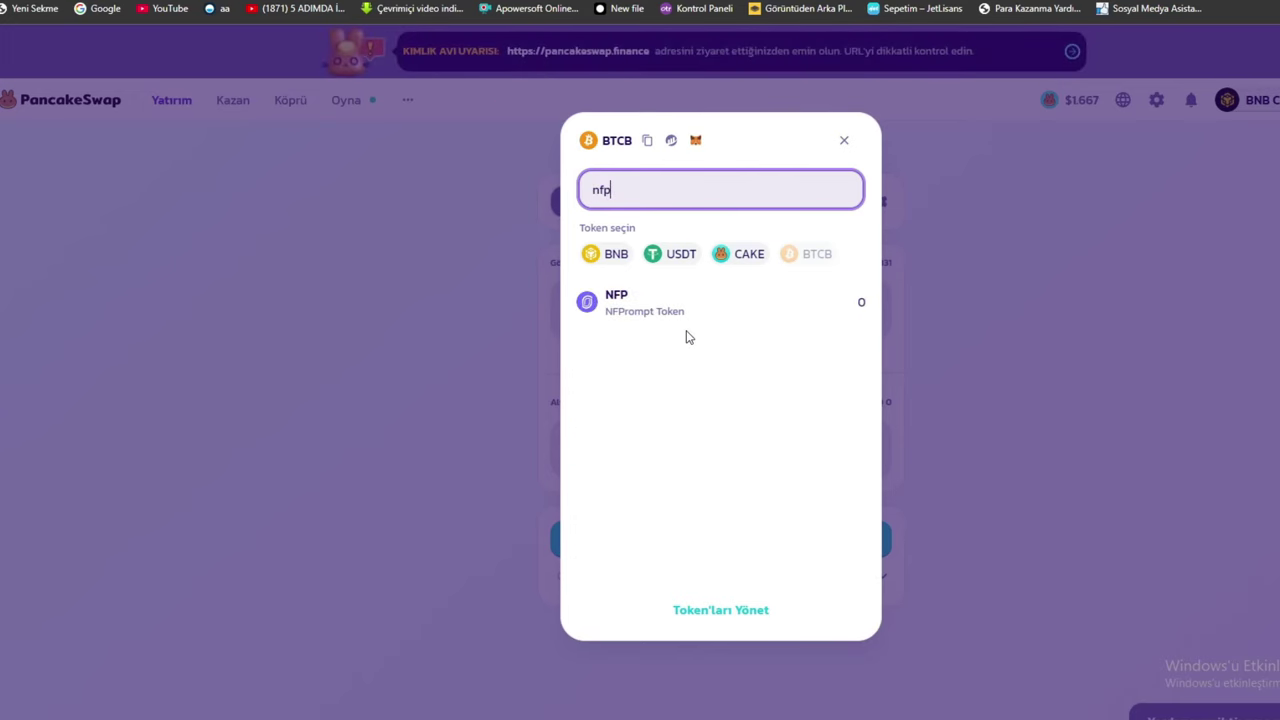
left_click(742, 305)
left_click(562, 466)
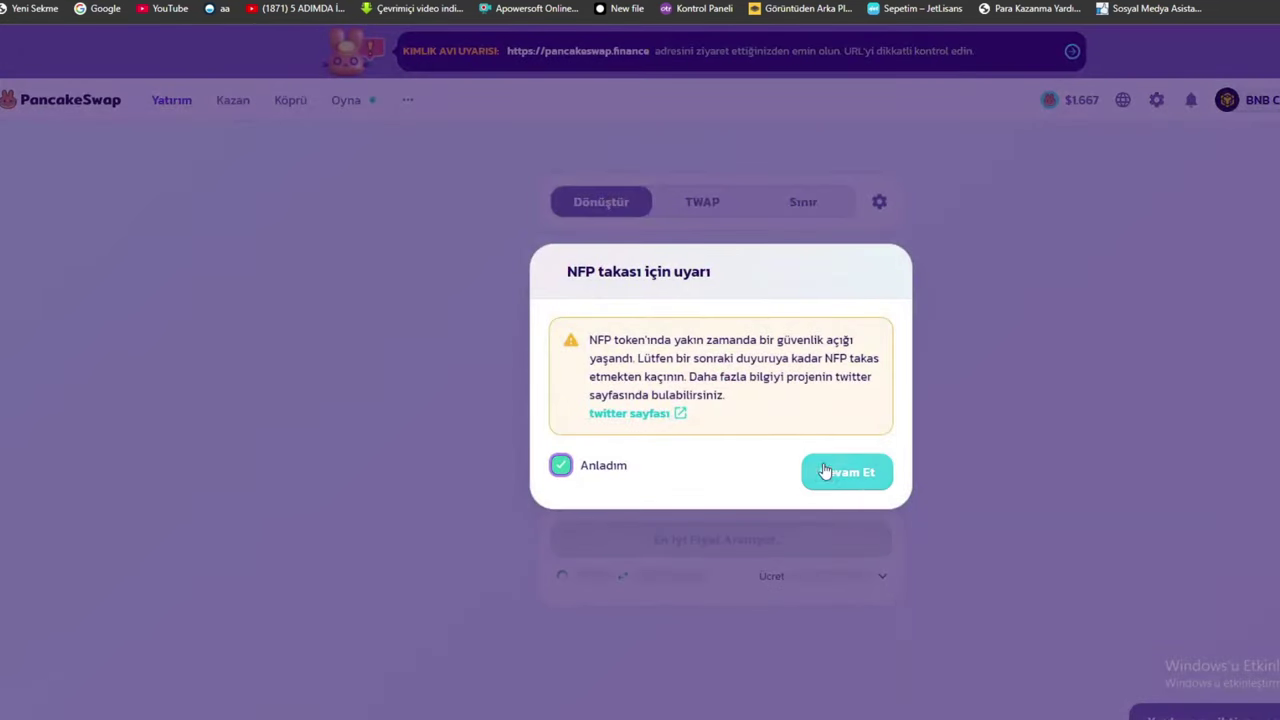
left_click(846, 472)
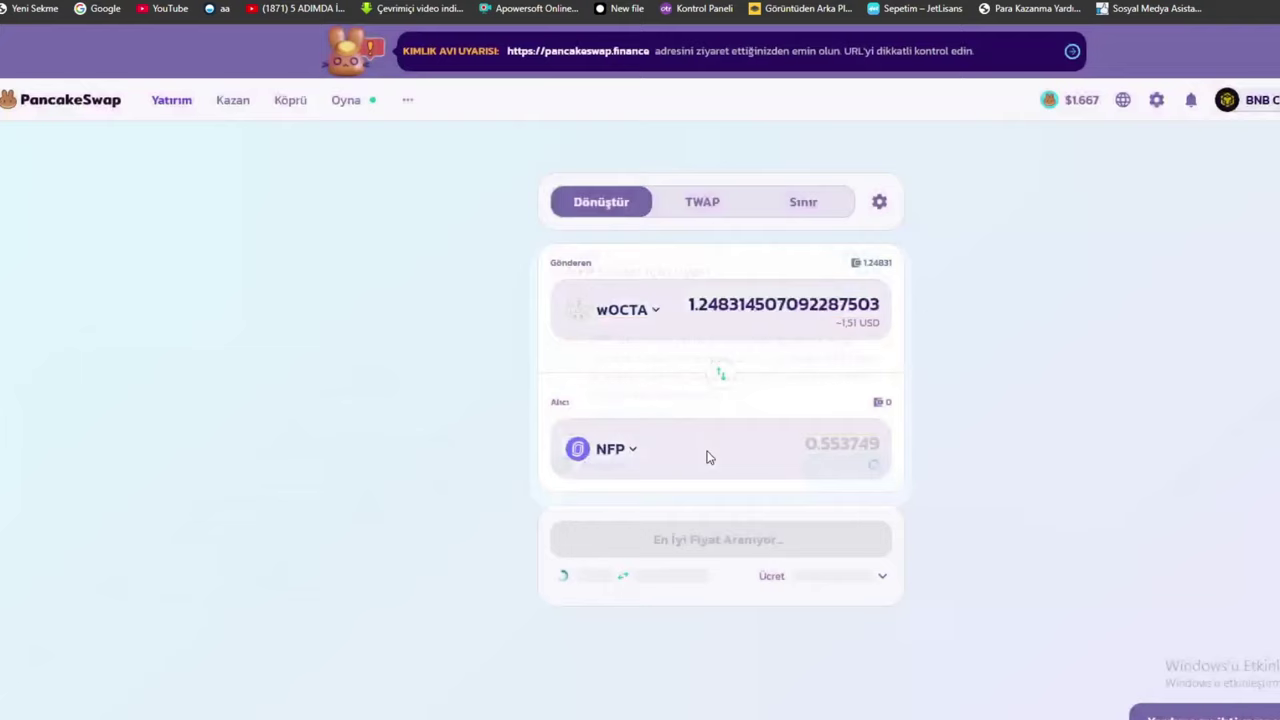
Set the receiving token of the wOCTA swap back to BNB
left_click(621, 459)
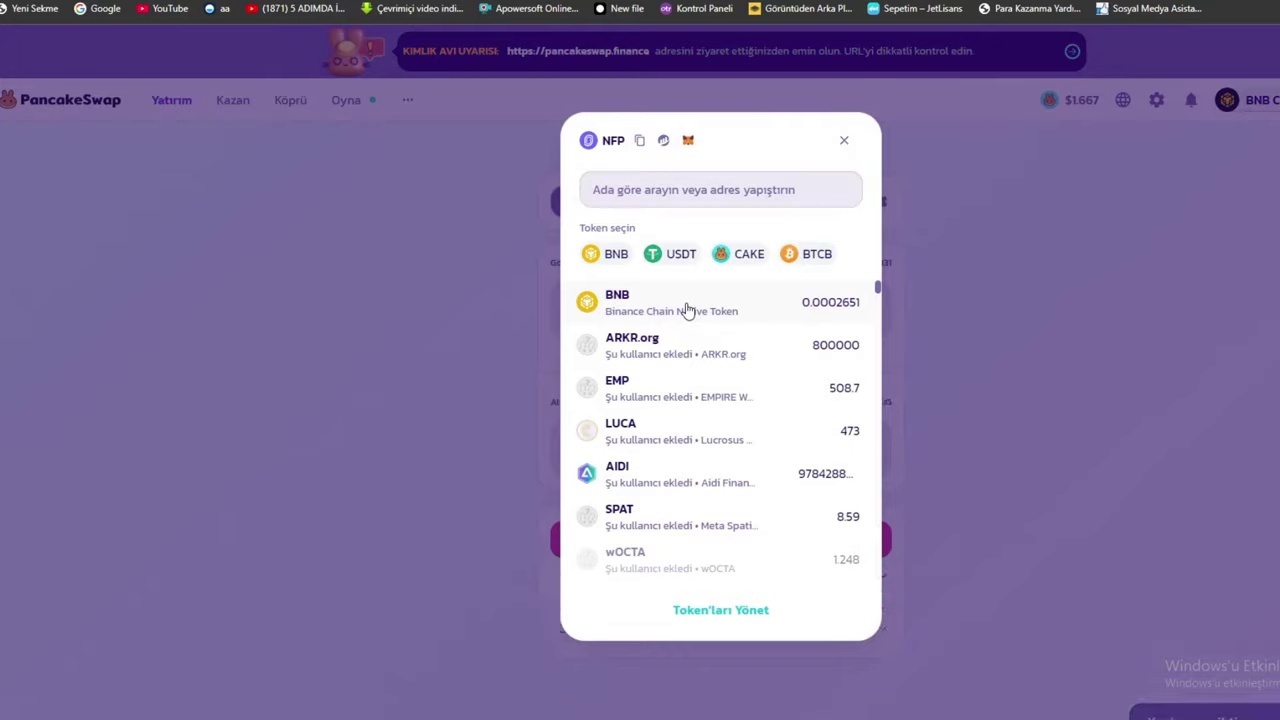
left_click(687, 310)
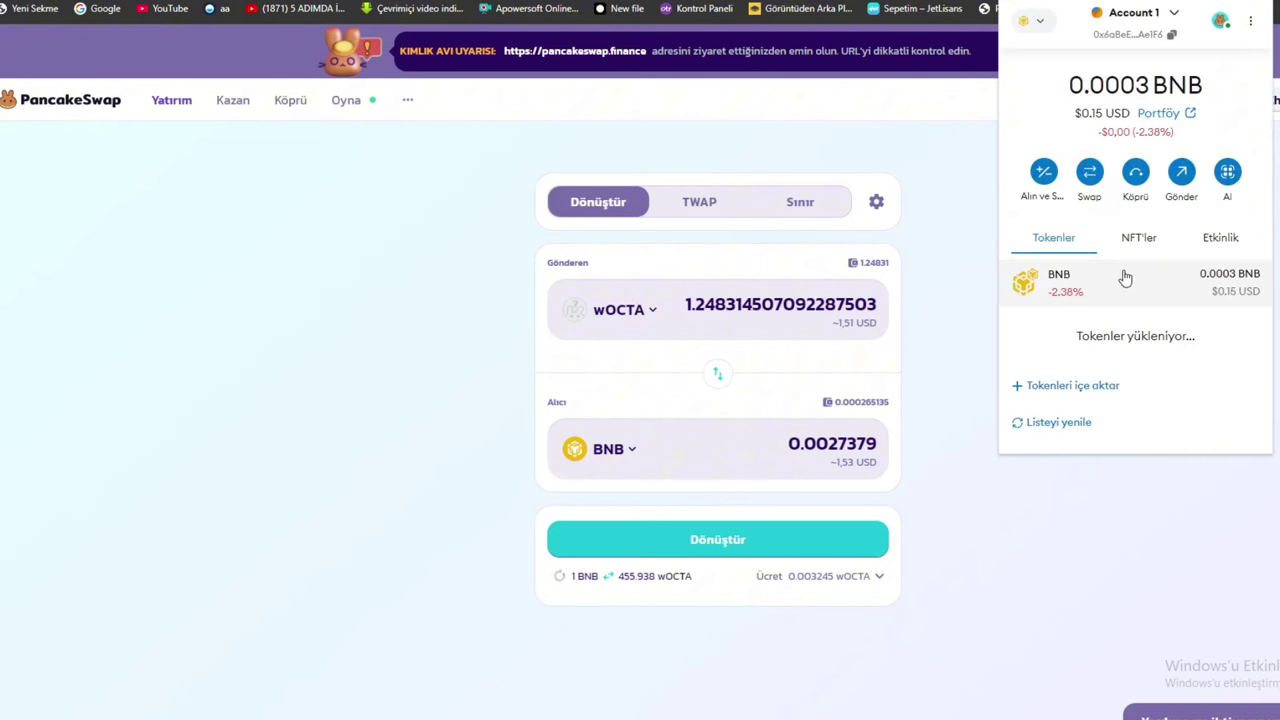
Open BNB's details in MetaMask and choose to send BNB from the wallet
left_click(1108, 290)
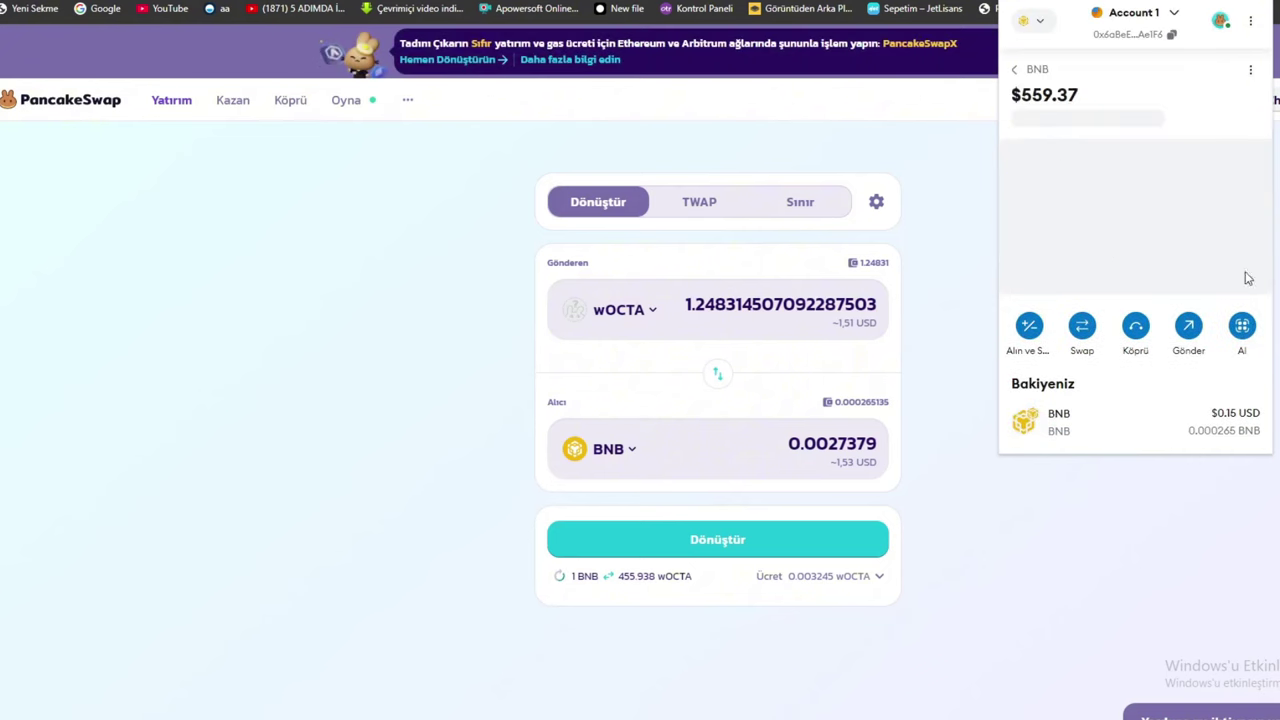
scroll(1168, 350, "down", 1)
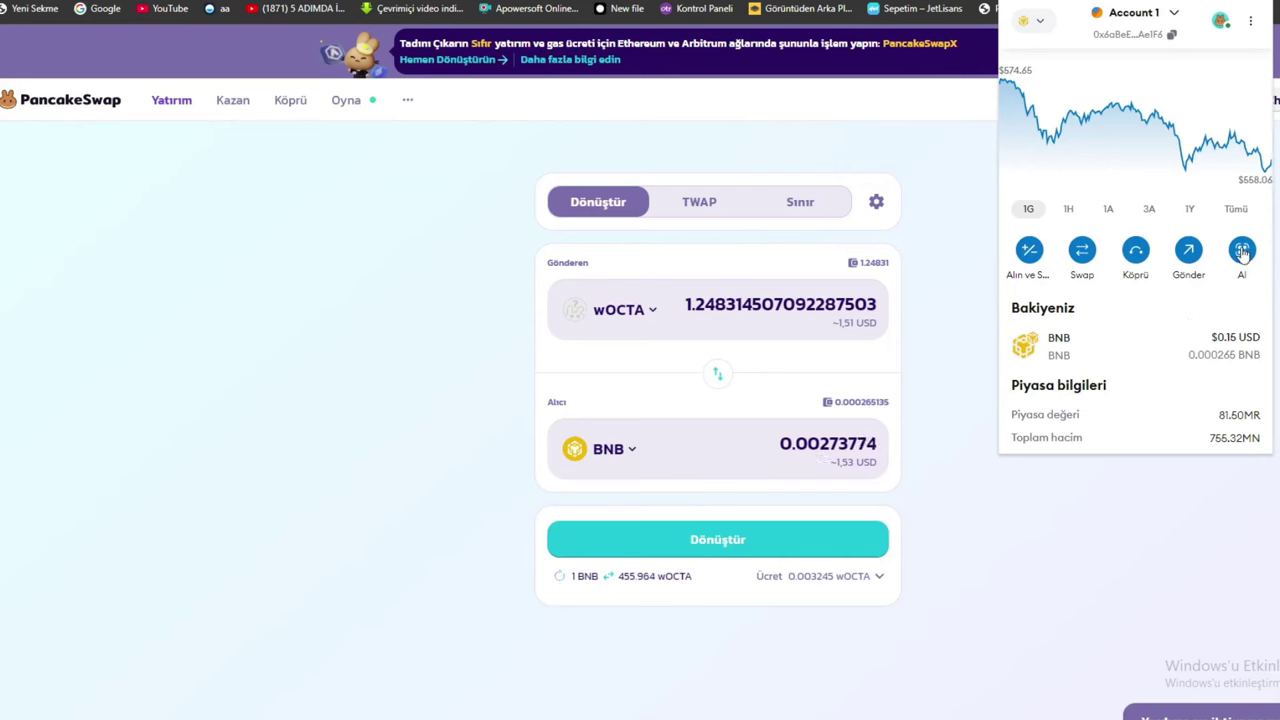
left_click(1189, 250)
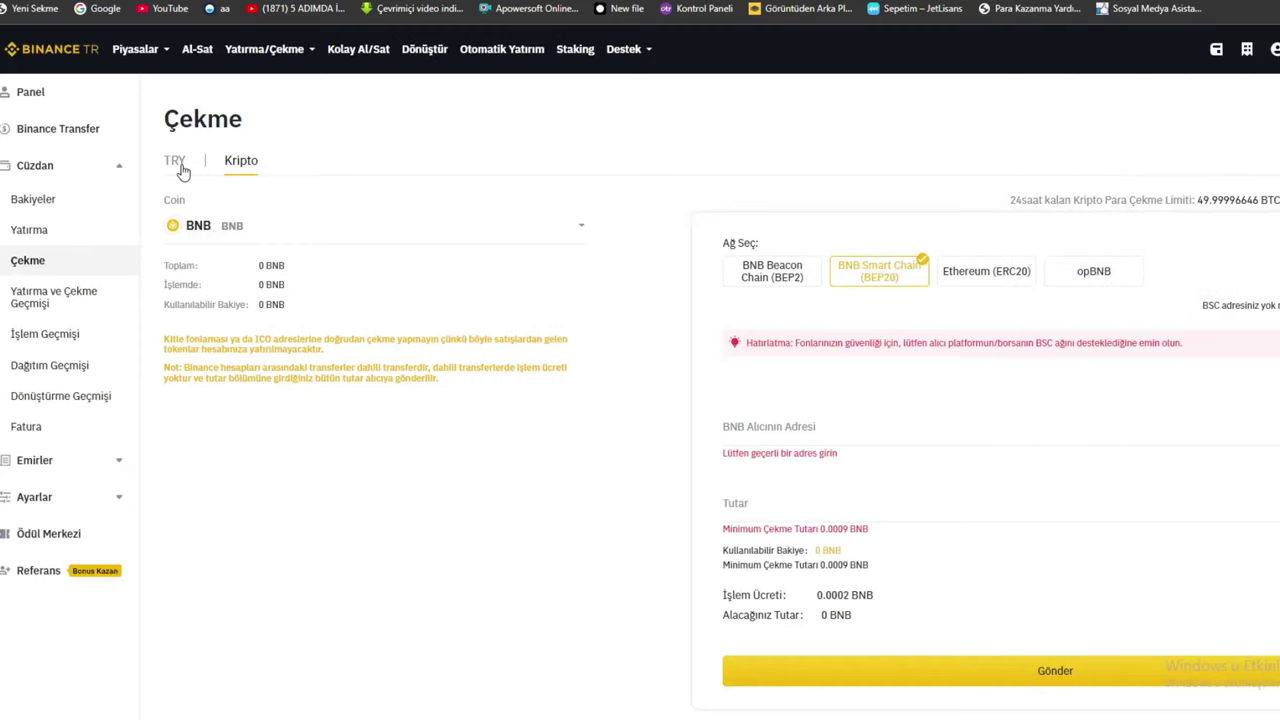
On Binance TR, open the crypto deposit page and choose BNB as the coin to deposit
left_click(35, 238)
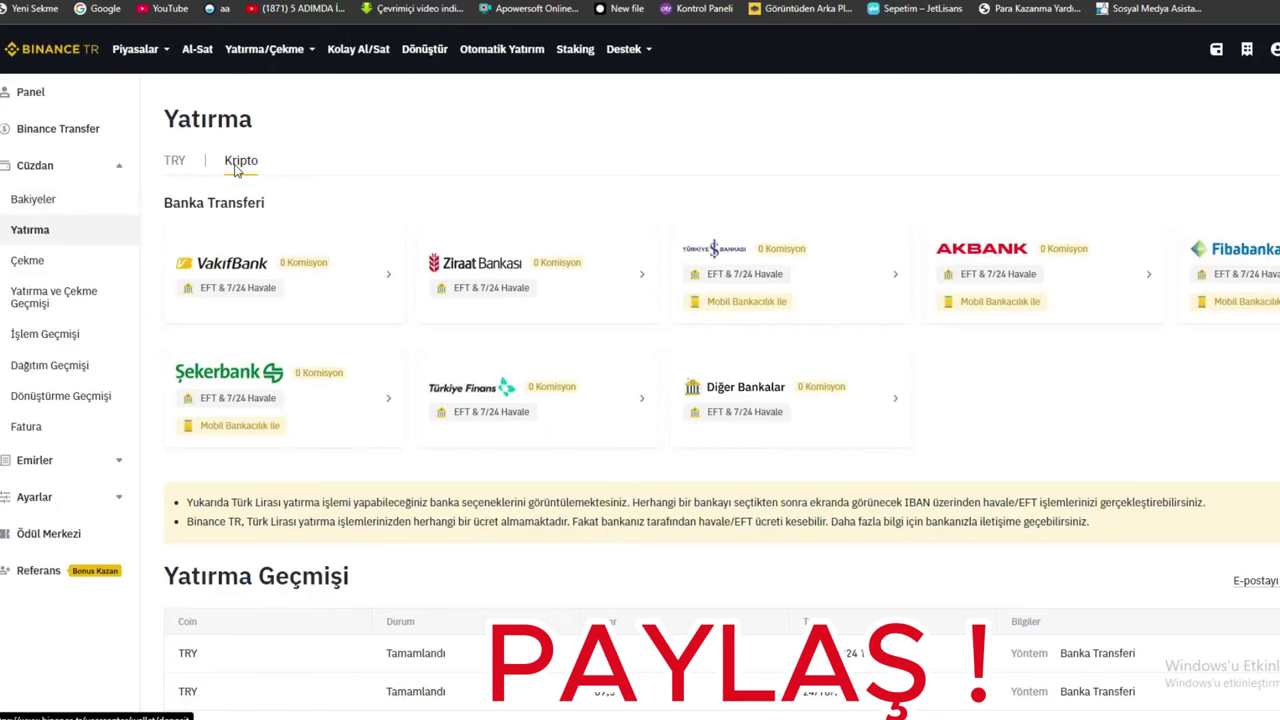
left_click(236, 165)
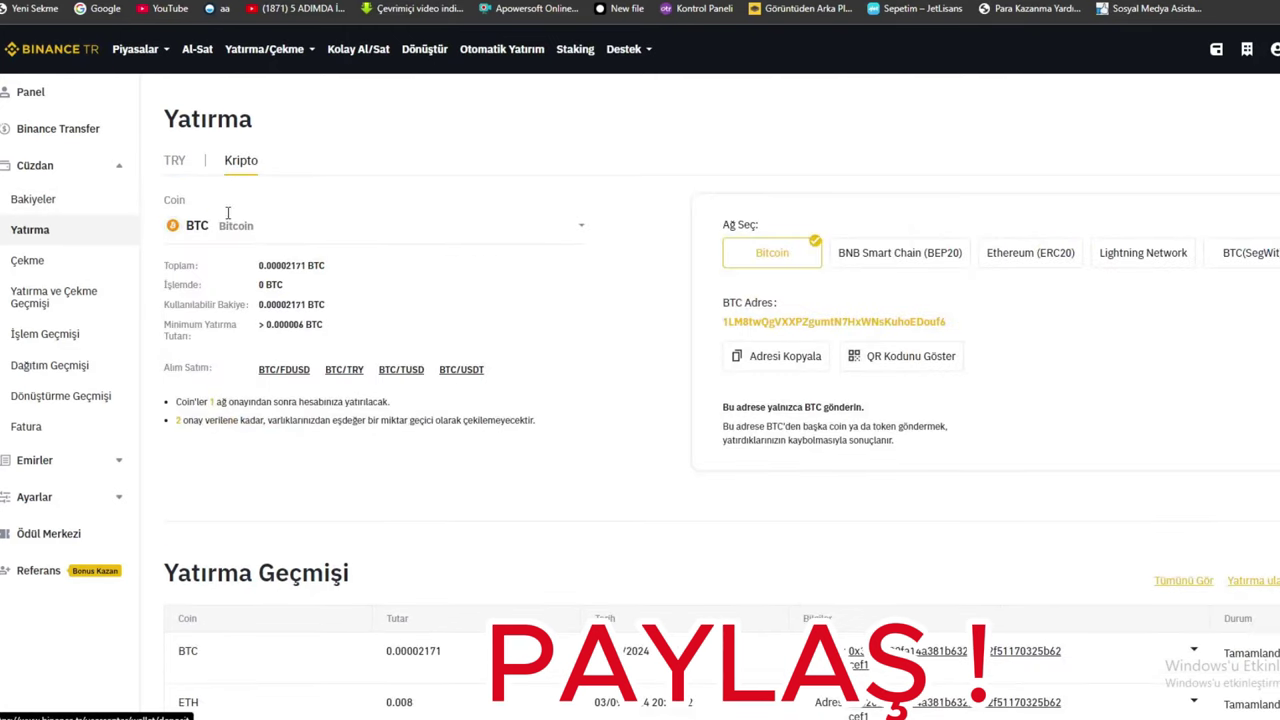
left_click(229, 222)
type("bnb")
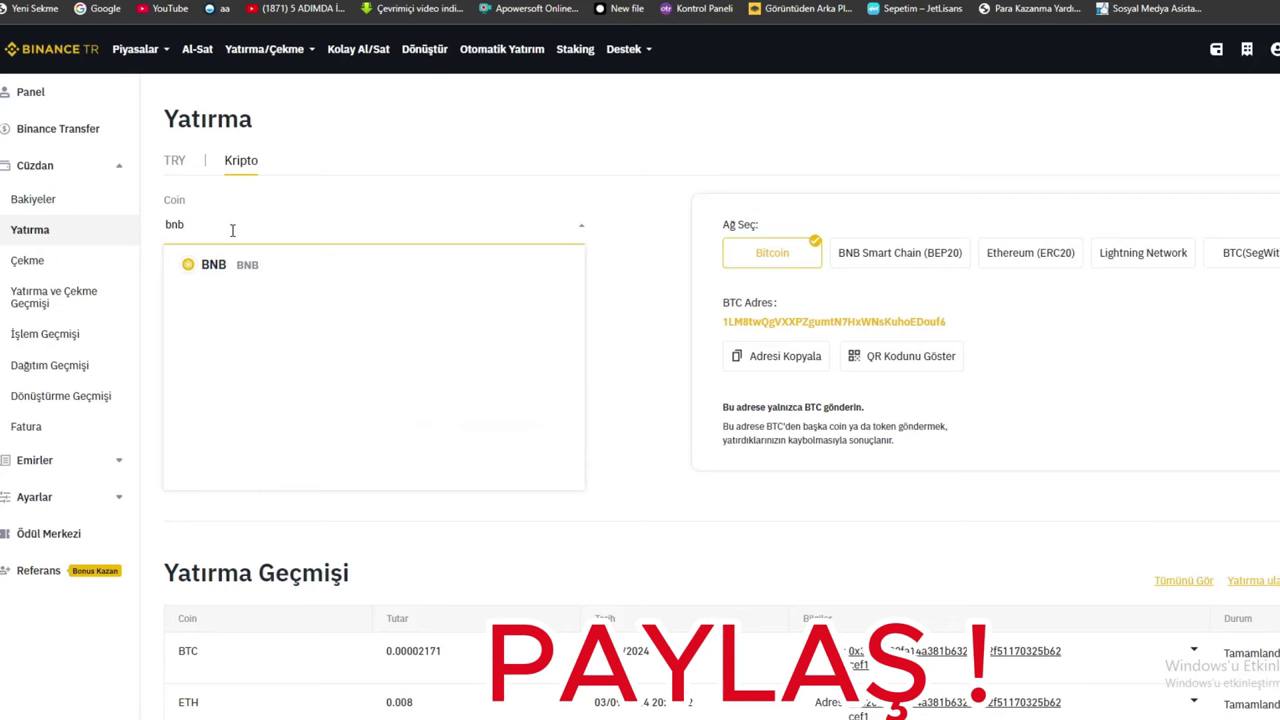
left_click(270, 266)
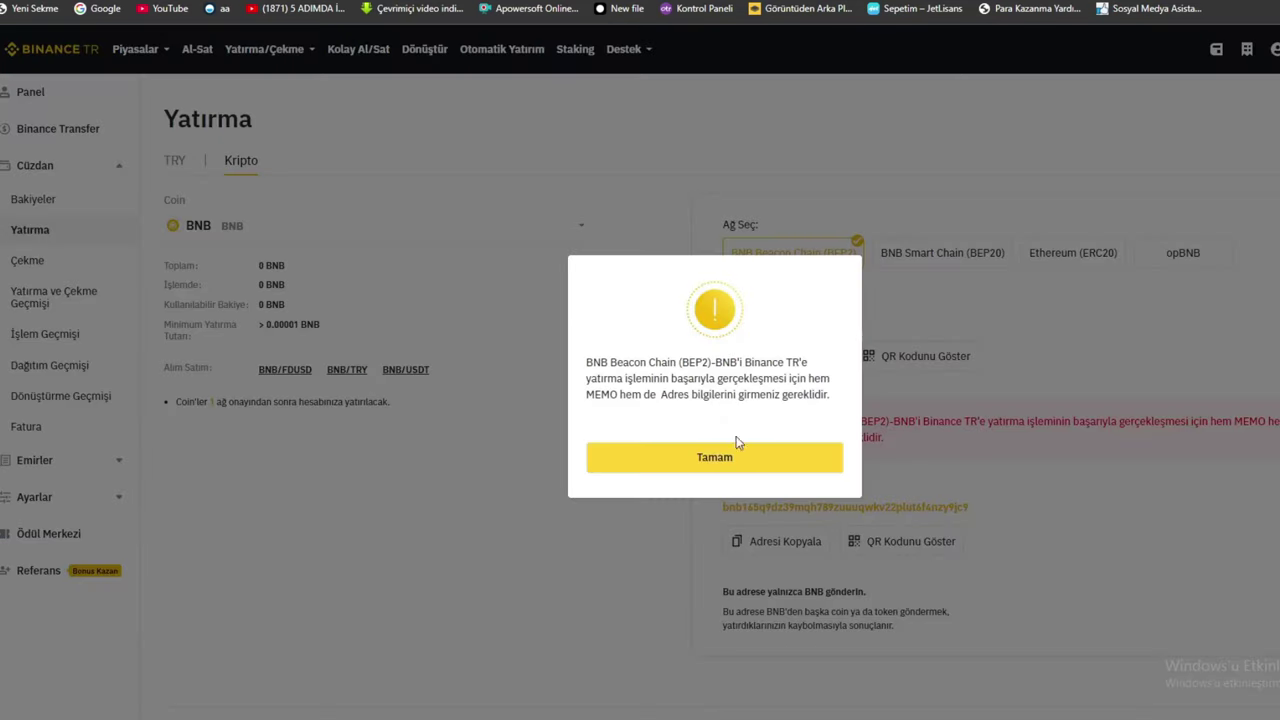
Dismiss the BEP2 memo notice and select BNB Smart Chain (BEP20) as the deposit network
left_click(737, 446)
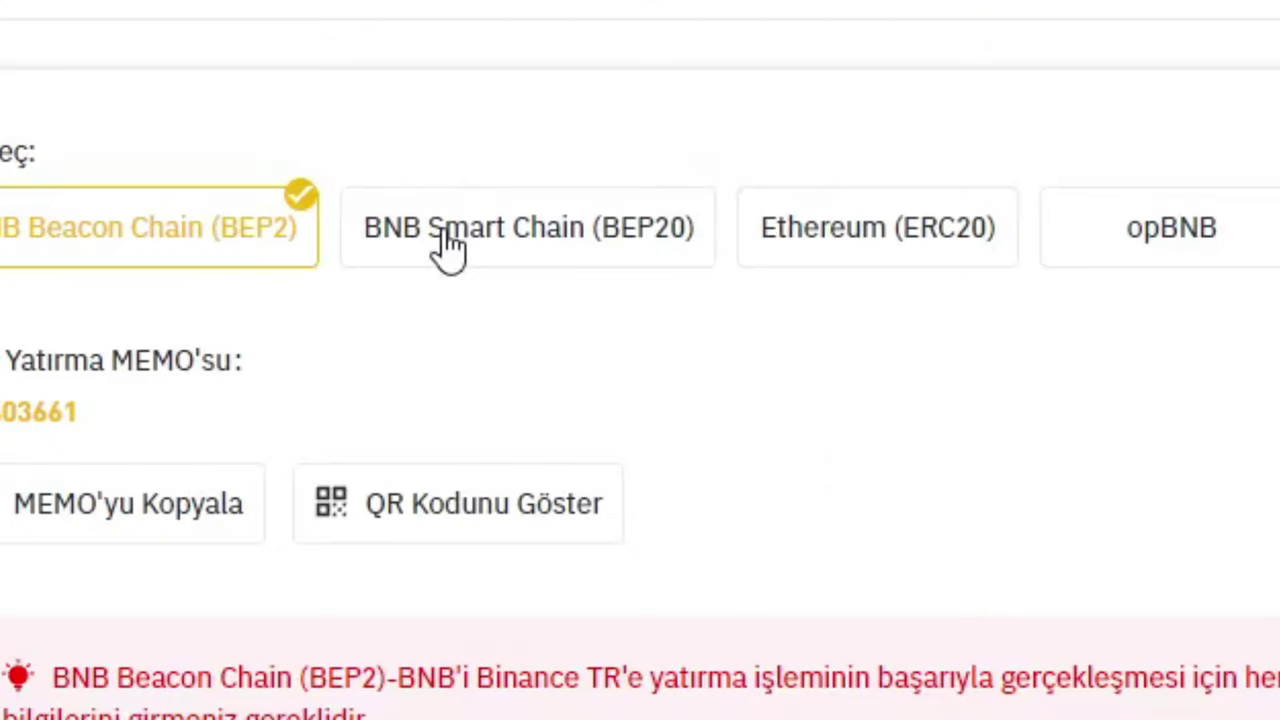
left_click(447, 245)
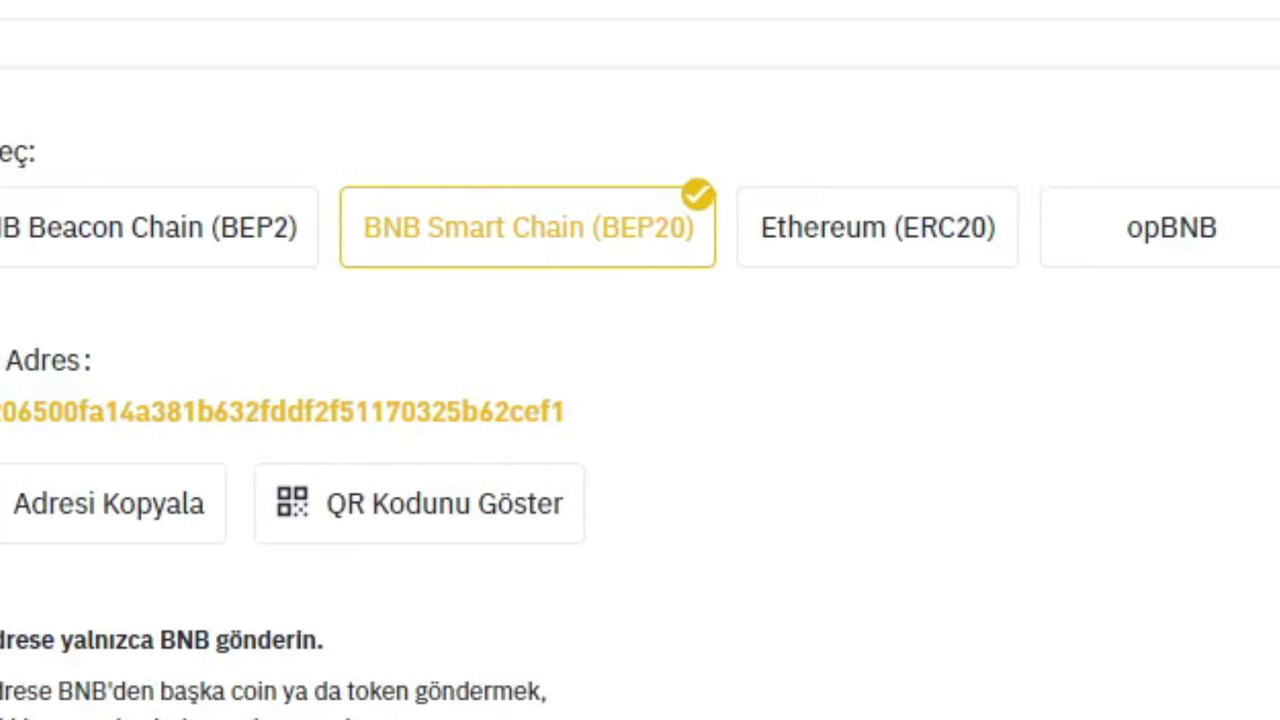
scroll(701, 607, "down", 1)
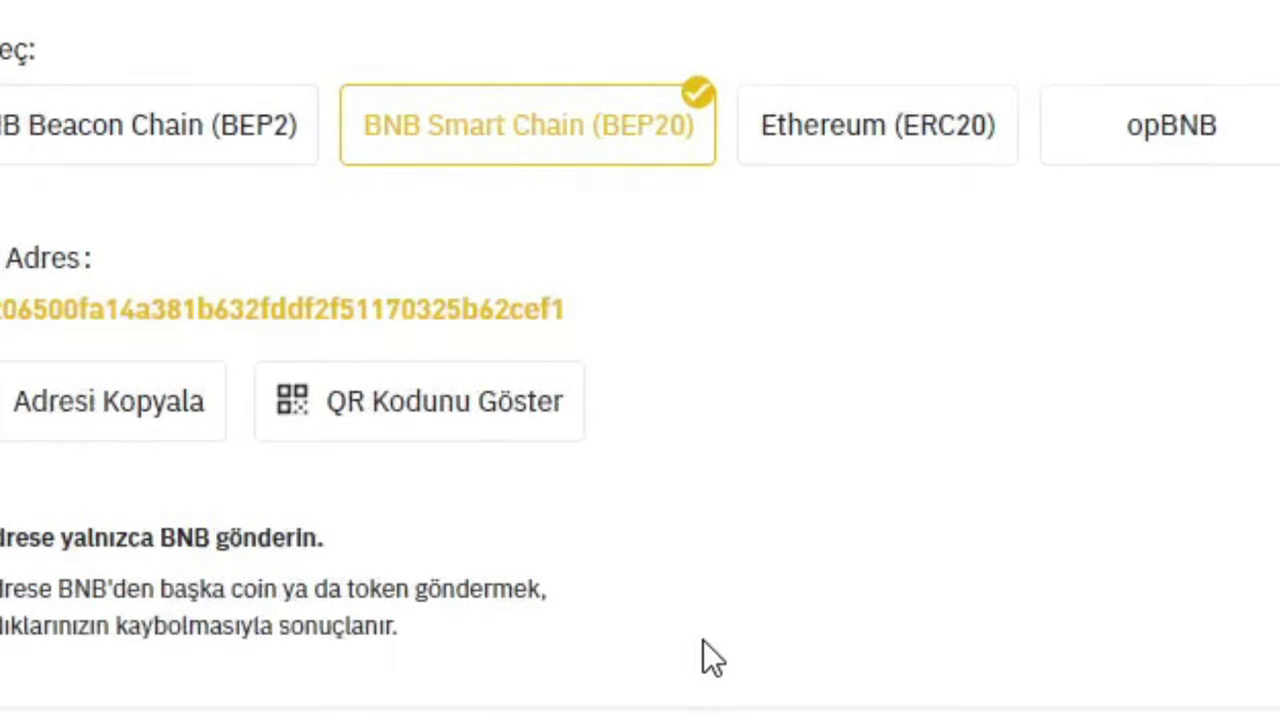
scroll(703, 640, "up", 1)
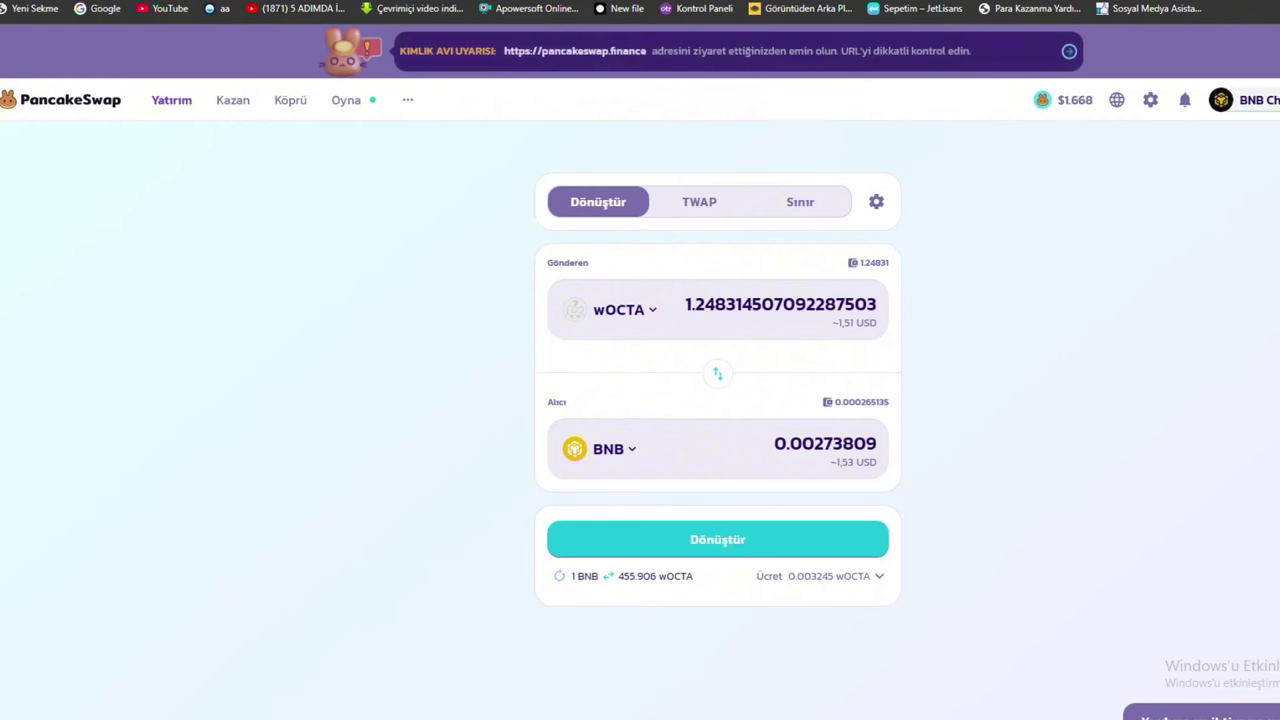
Switch to CoinMarketCap, open the watchlist, and examine the prices and market caps of its coins
left_click(470, 1)
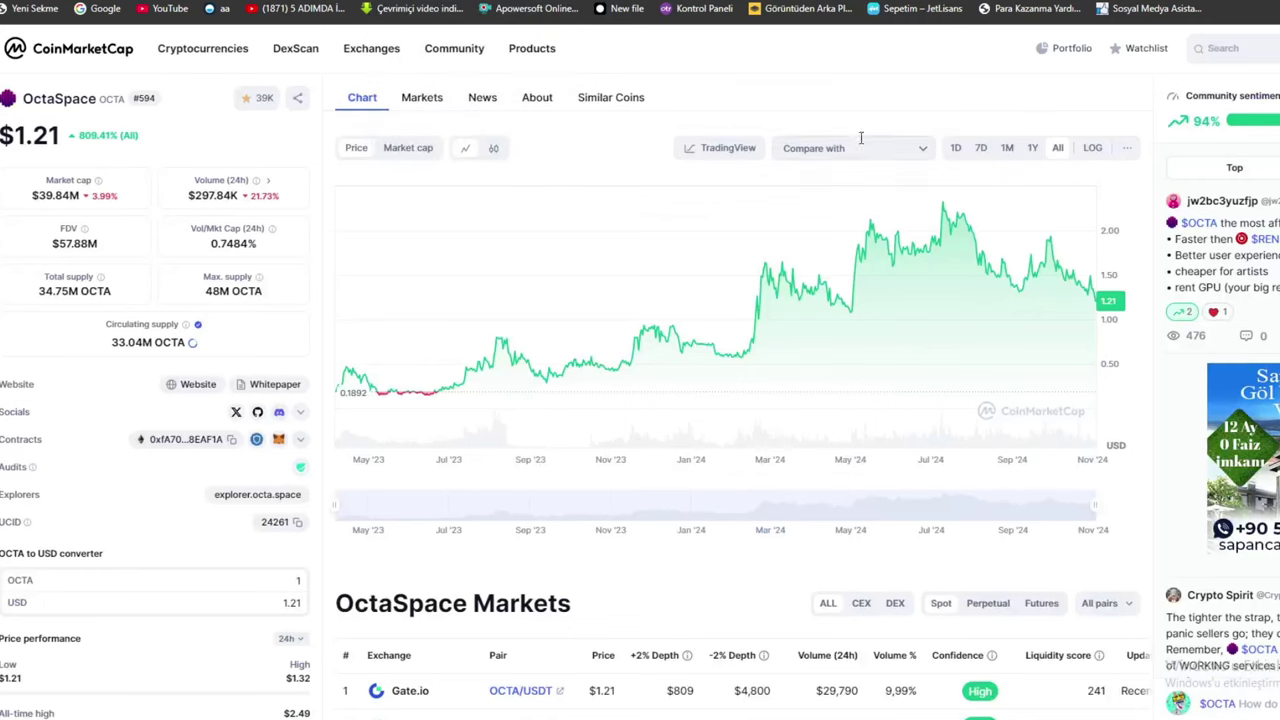
left_click(1140, 48)
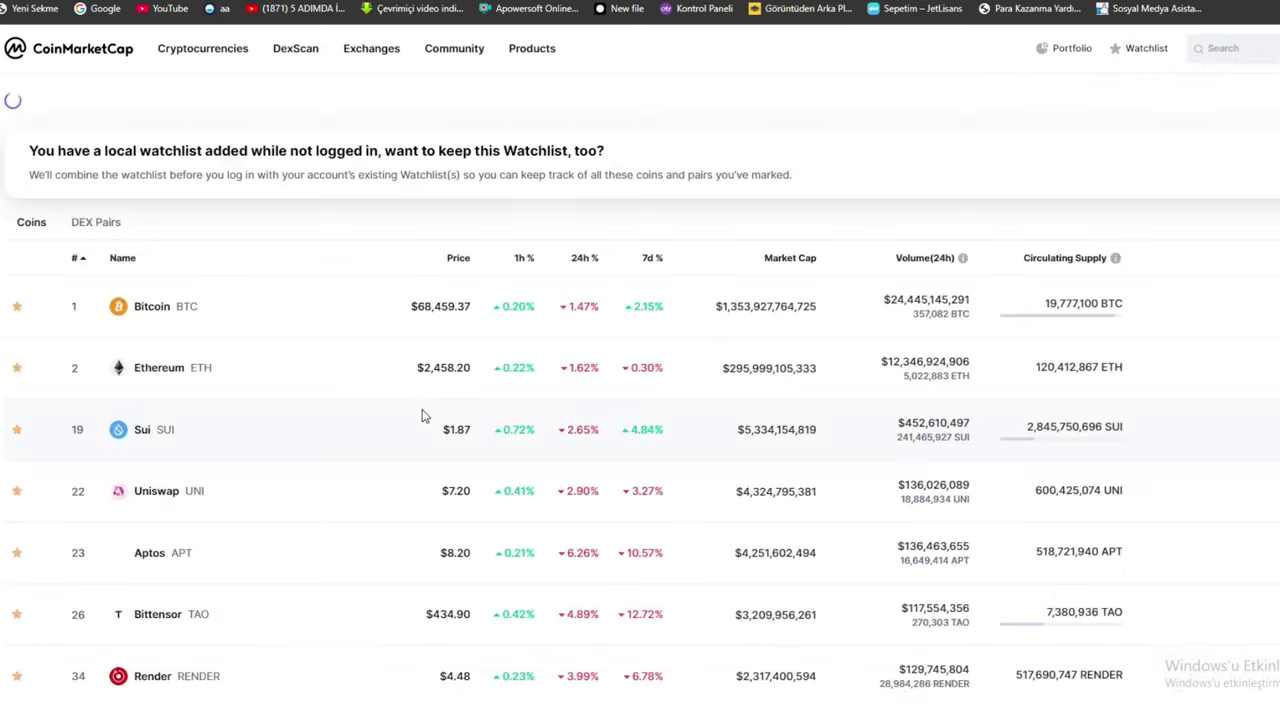
scroll(421, 416, "down", 3)
scroll(421, 416, "down", 15)
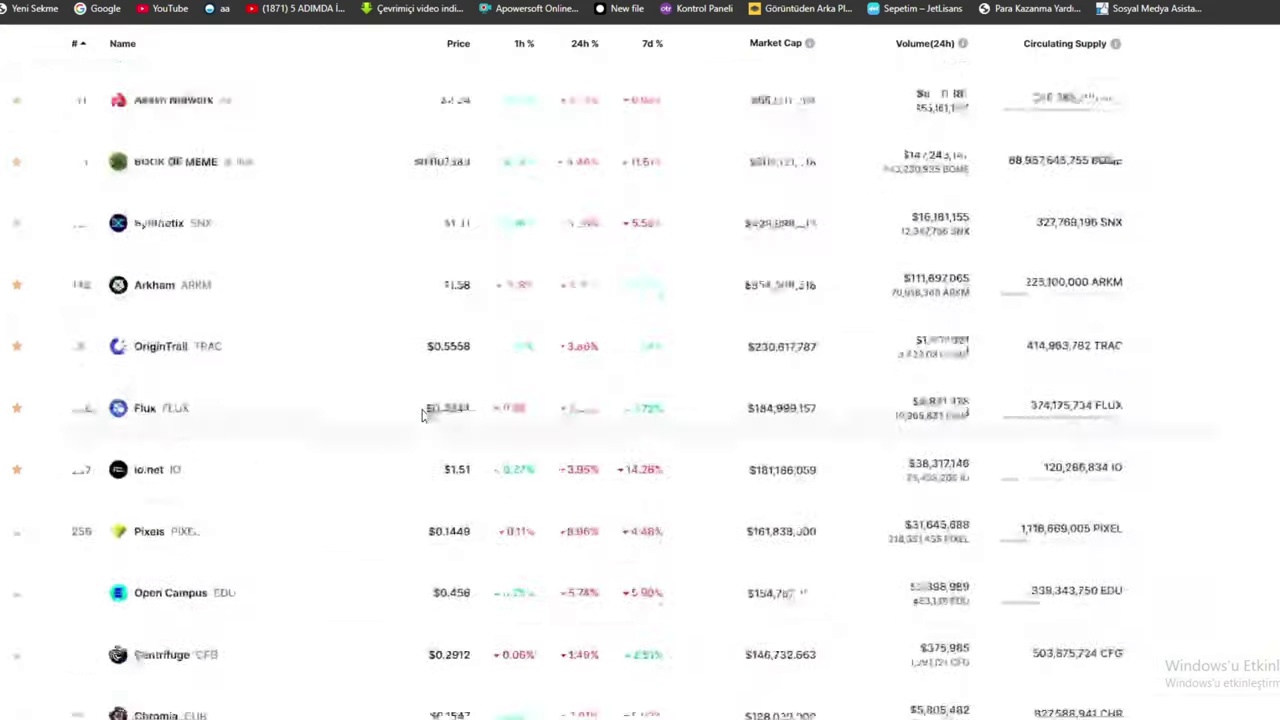
scroll(421, 416, "down", 1)
scroll(421, 416, "down", 5)
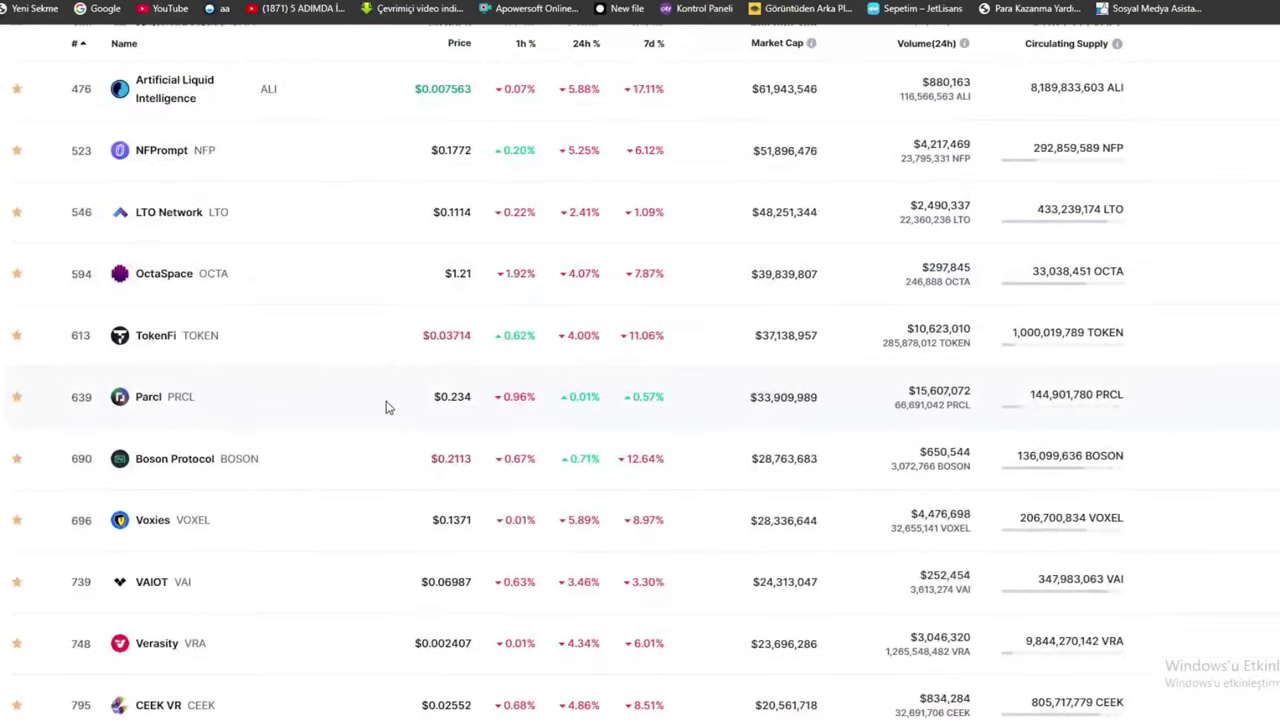
scroll(388, 407, "down", 8)
scroll(381, 407, "up", 4)
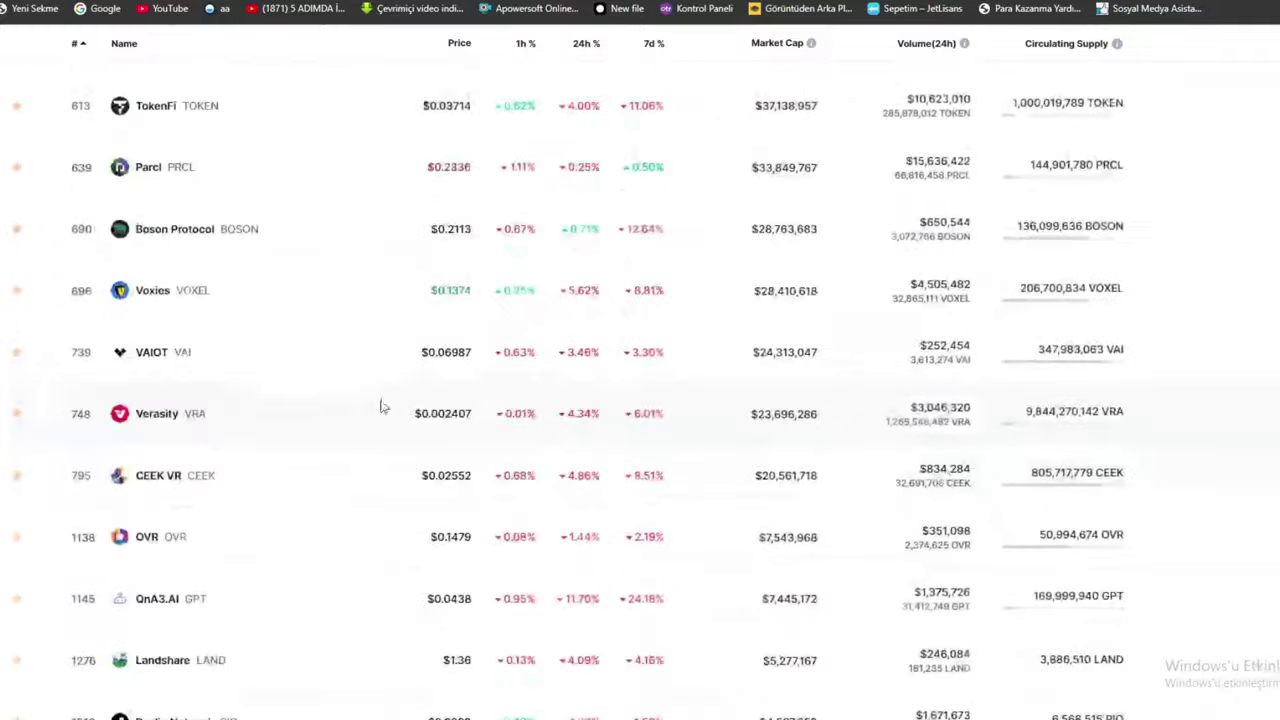
scroll(562, 367, "up", 10)
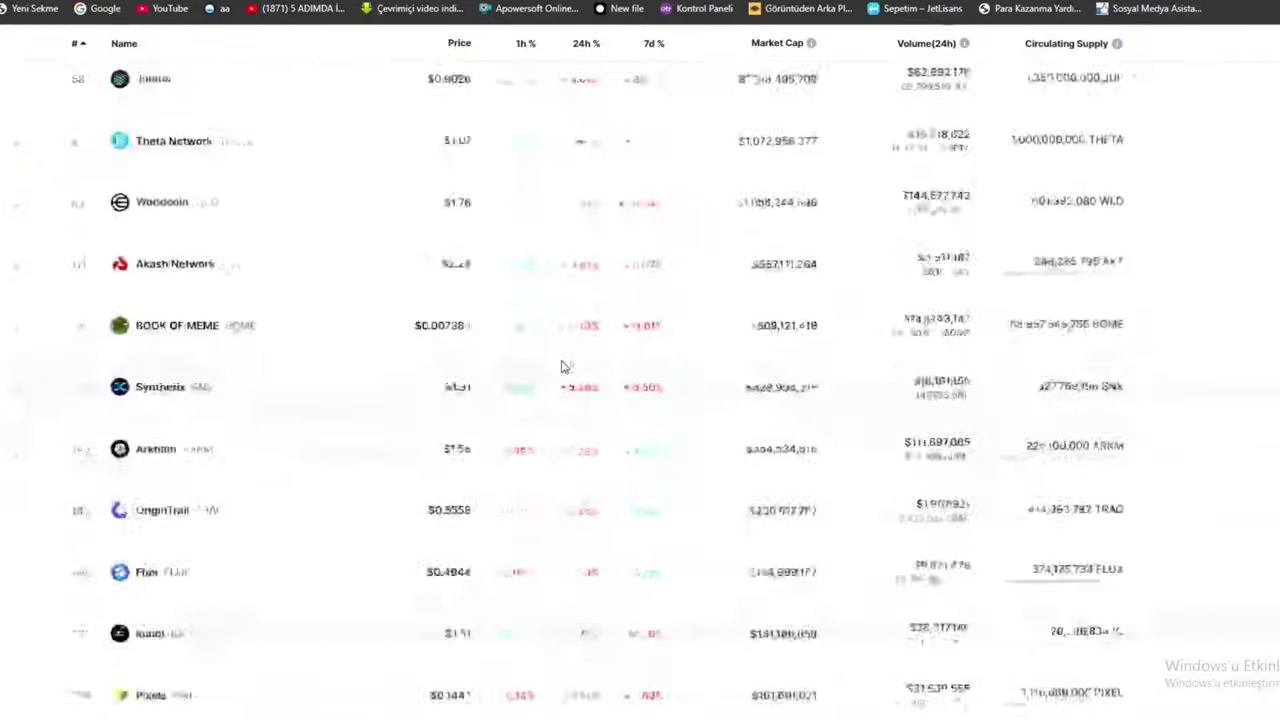
scroll(562, 367, "down", 15)
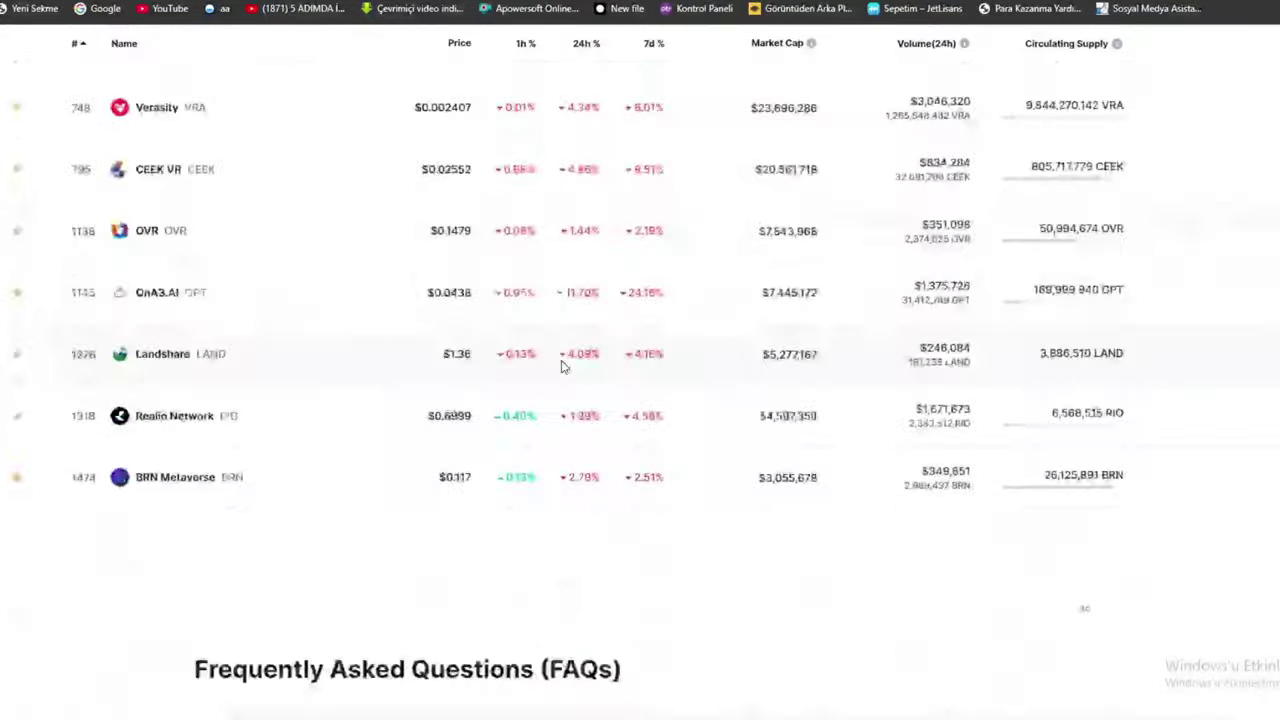
scroll(469, 363, "up", 3)
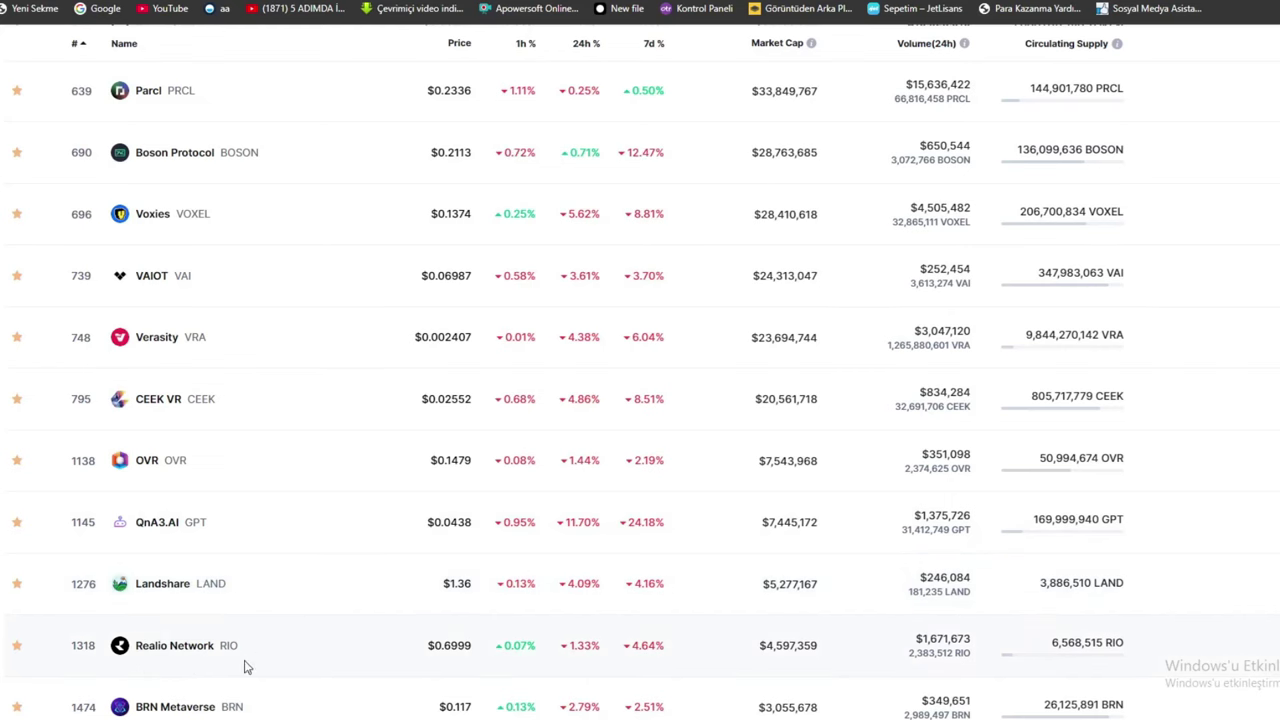
scroll(211, 655, "up", 2)
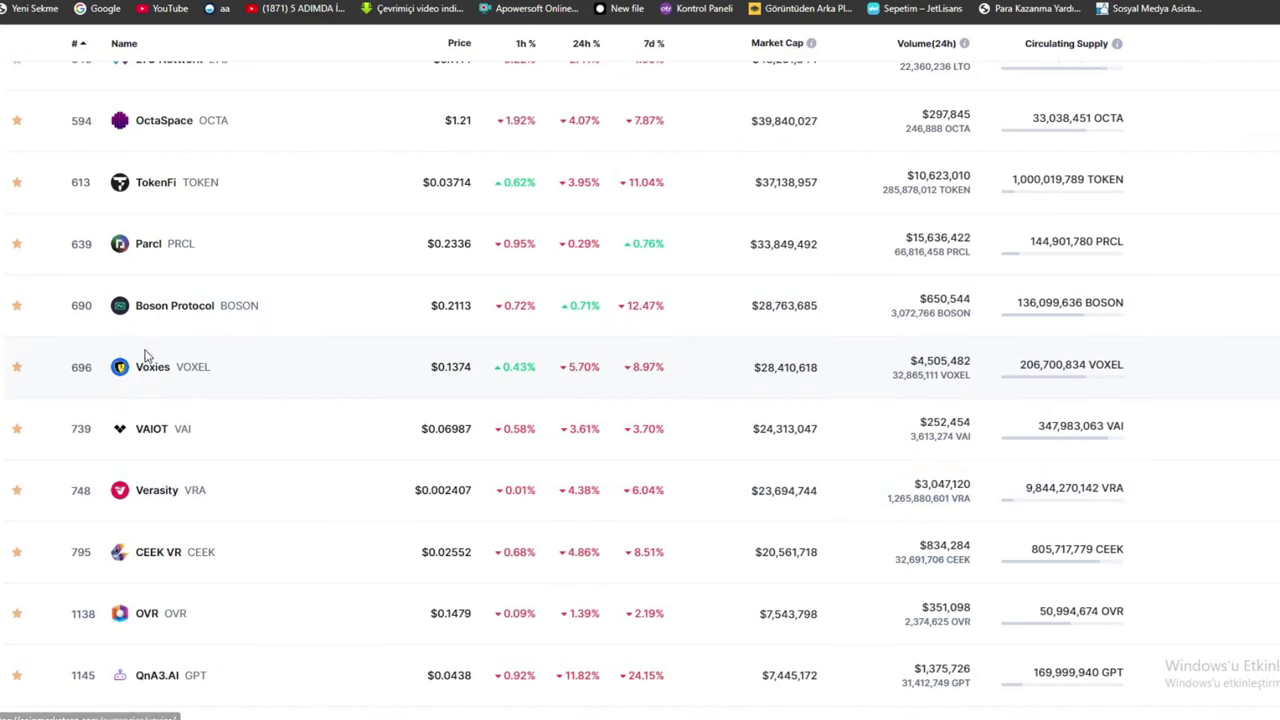
Search CoinMarketCap for "hacash" and open the Hacash Diamond POW NFT (HACD) page
scroll(171, 380, "up", 3)
scroll(762, 186, "up", 15)
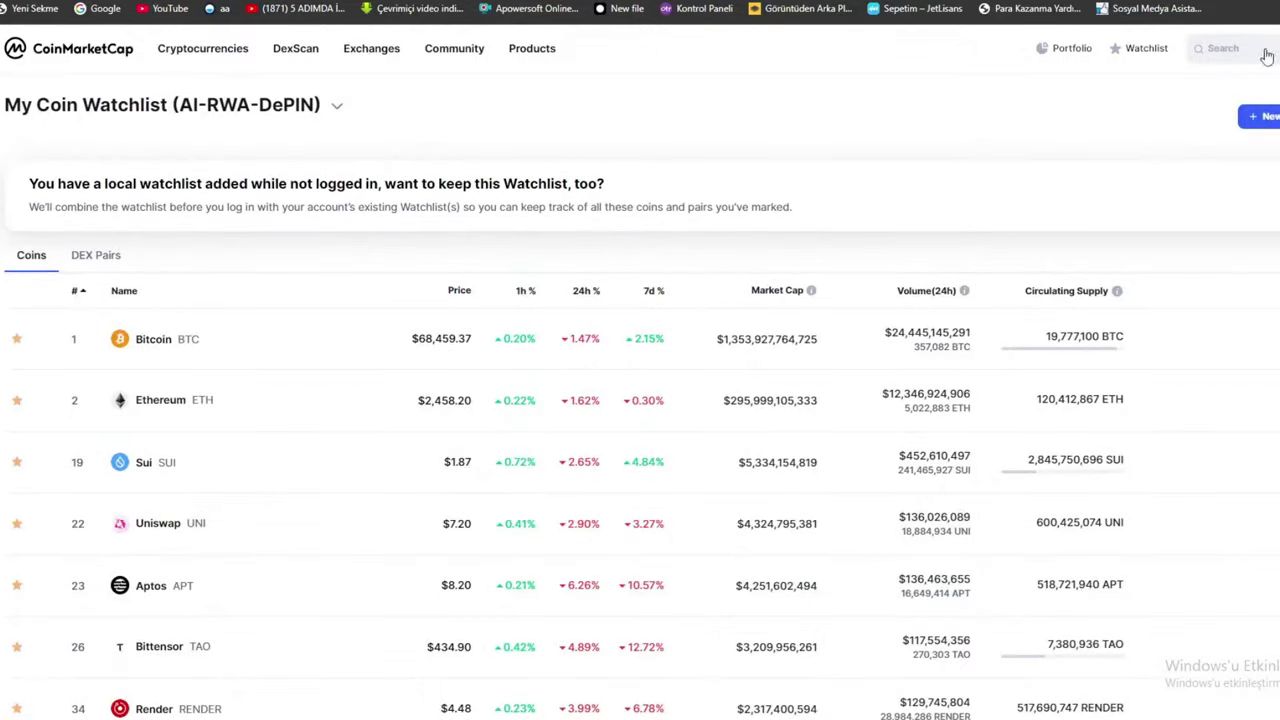
scroll(634, 406, "down", 5)
scroll(634, 406, "up", 5)
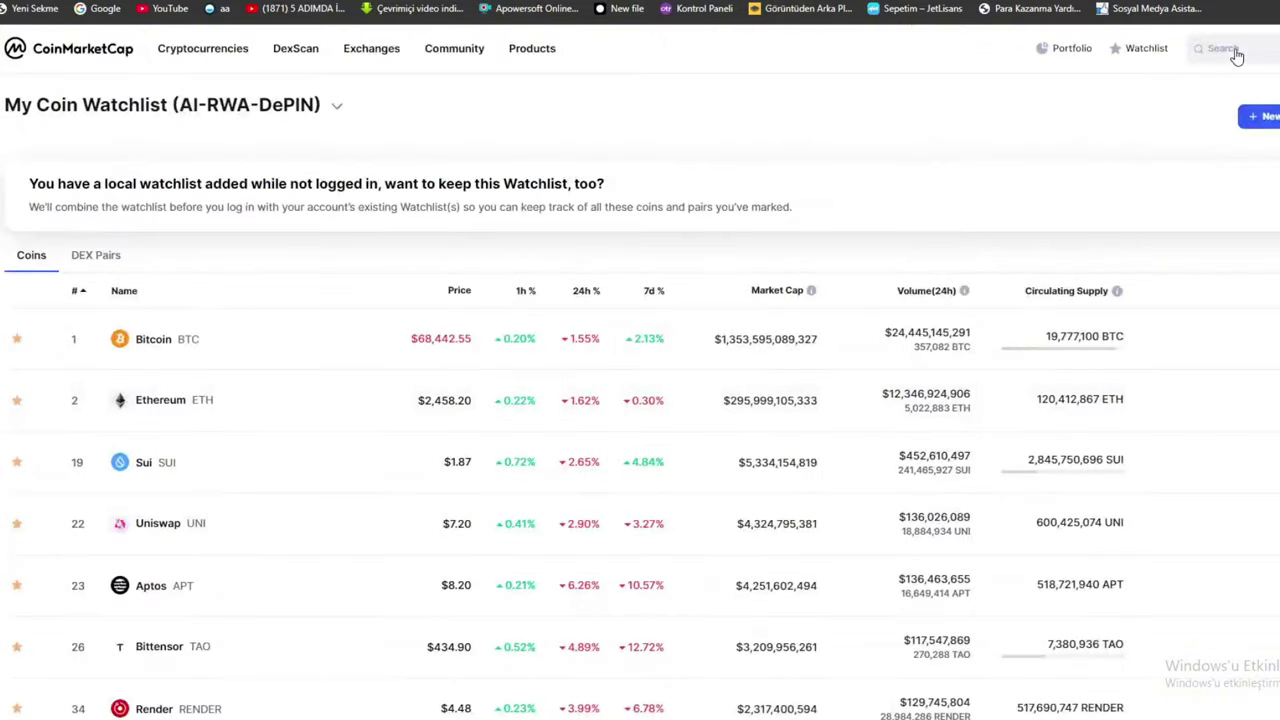
left_click(1235, 50)
type("hac")
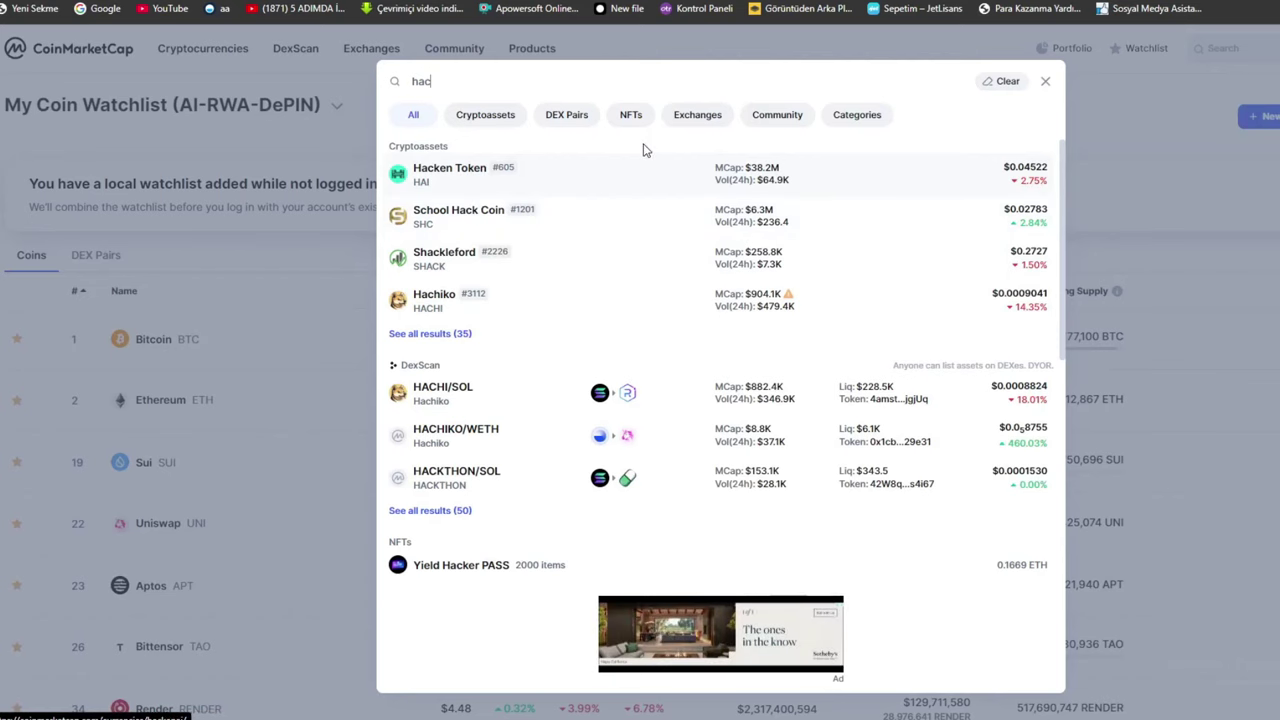
type("ash")
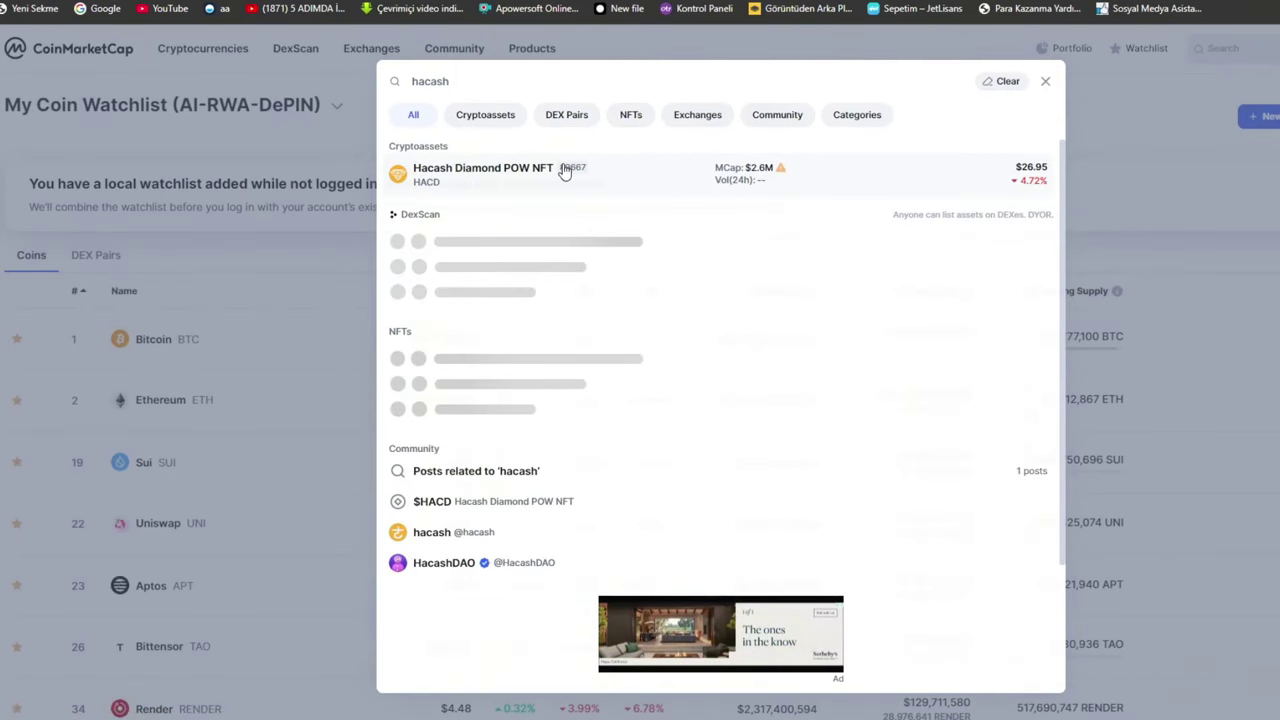
left_click(565, 172)
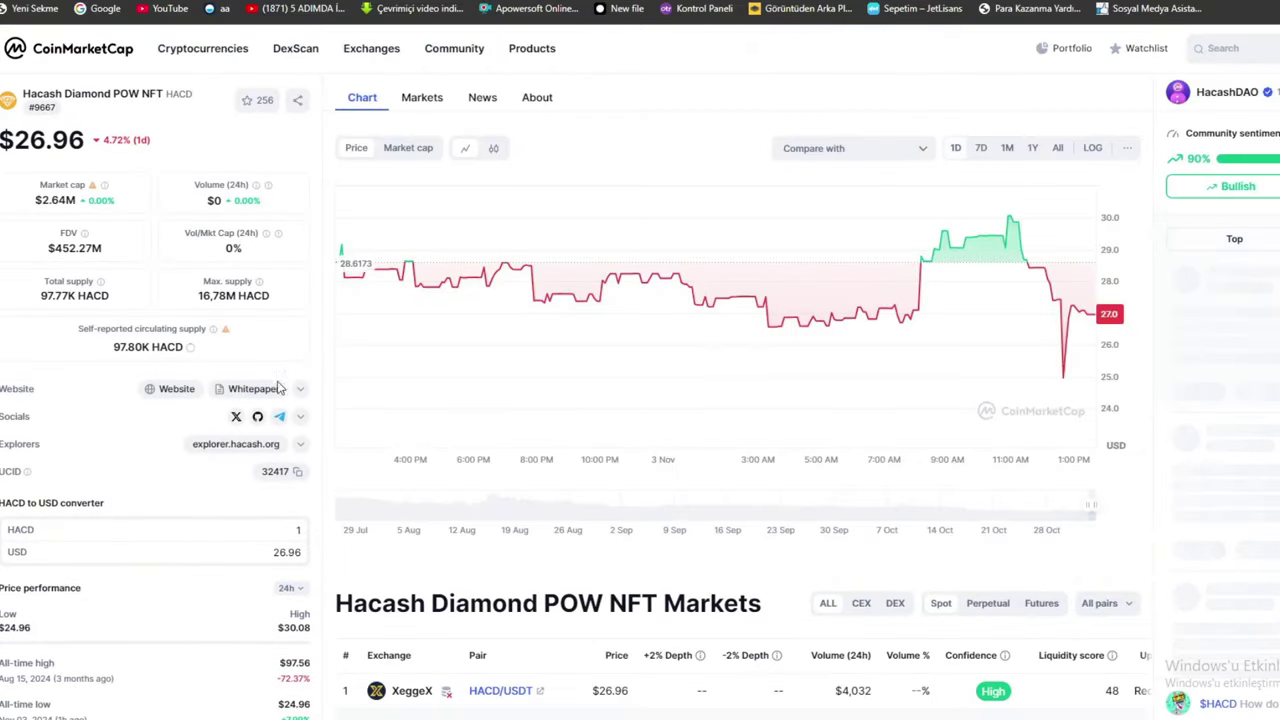
Examine the Hacash Diamond POW NFT page, covering its supply figures, markets and description
scroll(250, 418, "down", 1)
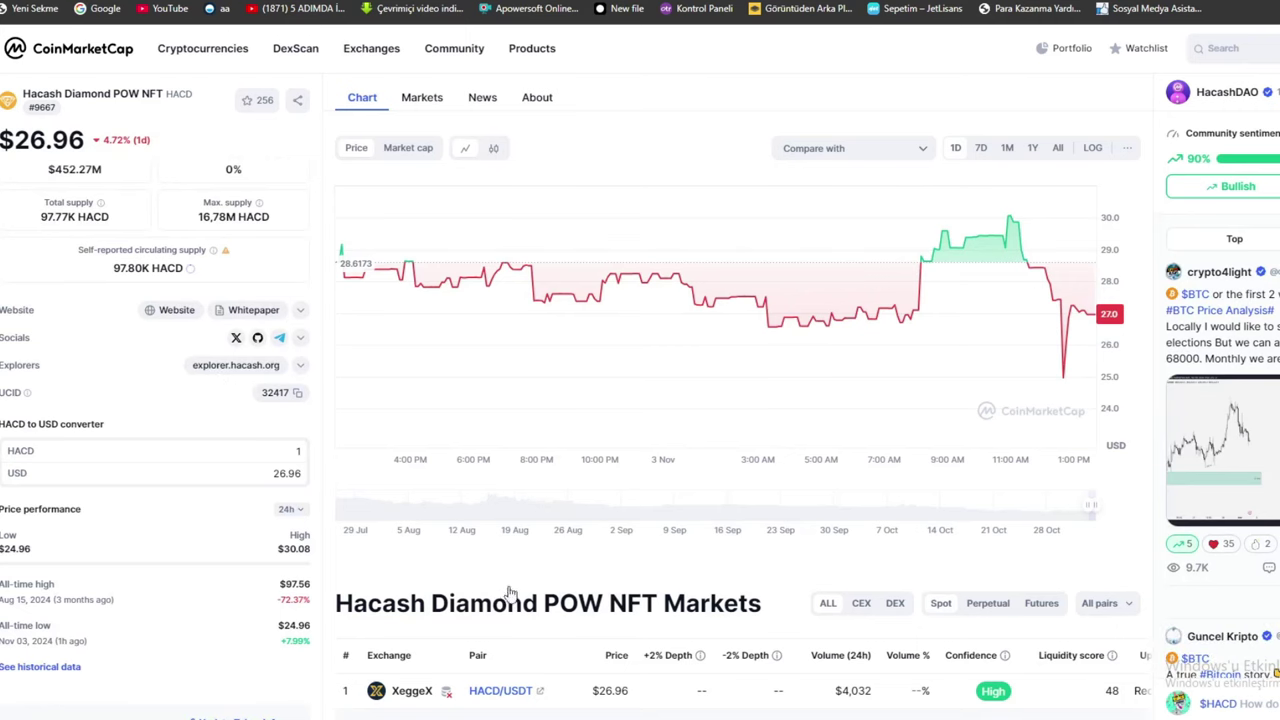
scroll(510, 594, "down", 8)
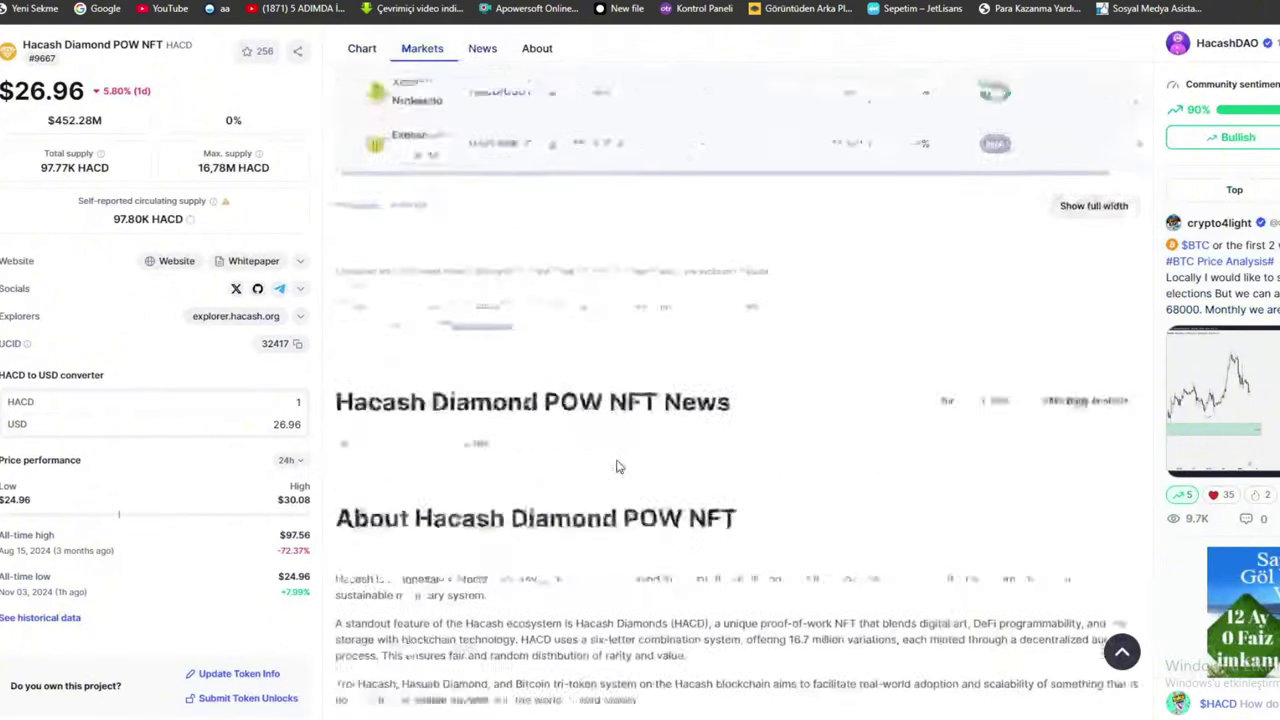
scroll(617, 467, "up", 8)
Open the ranking of decentralized spot exchanges and look through the listed exchanges
mouse_move(205, 52)
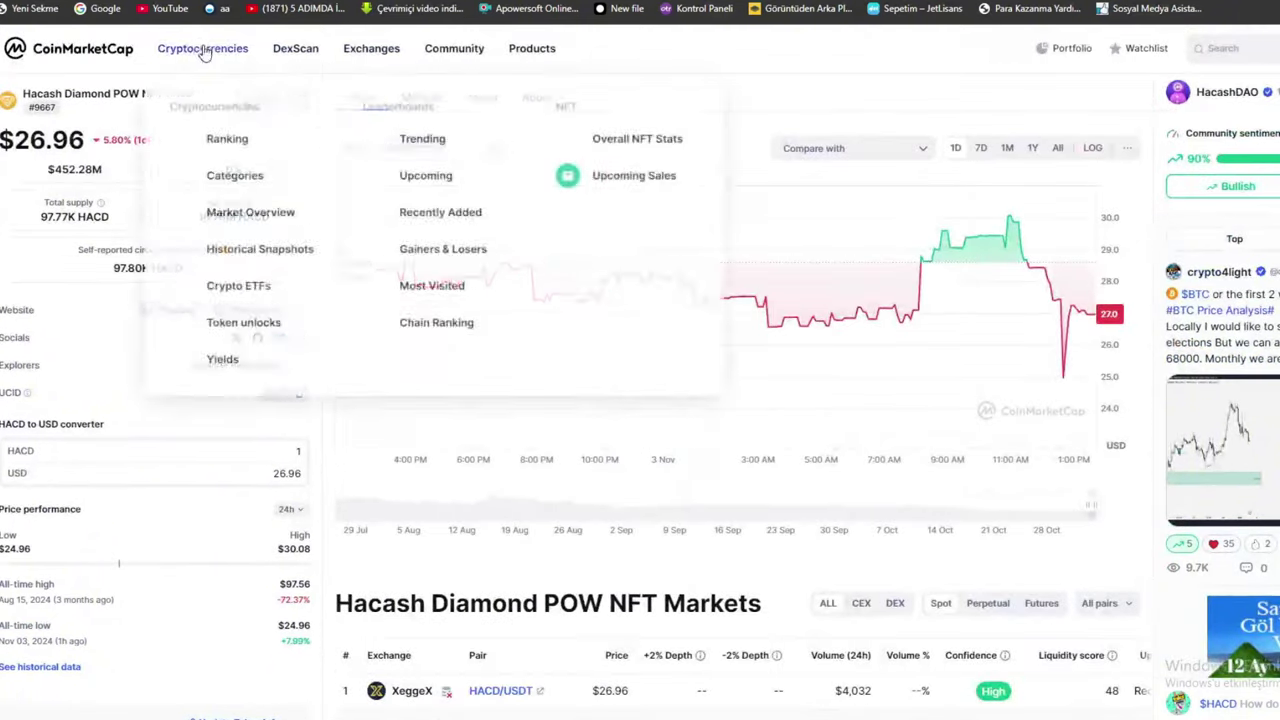
mouse_move(371, 54)
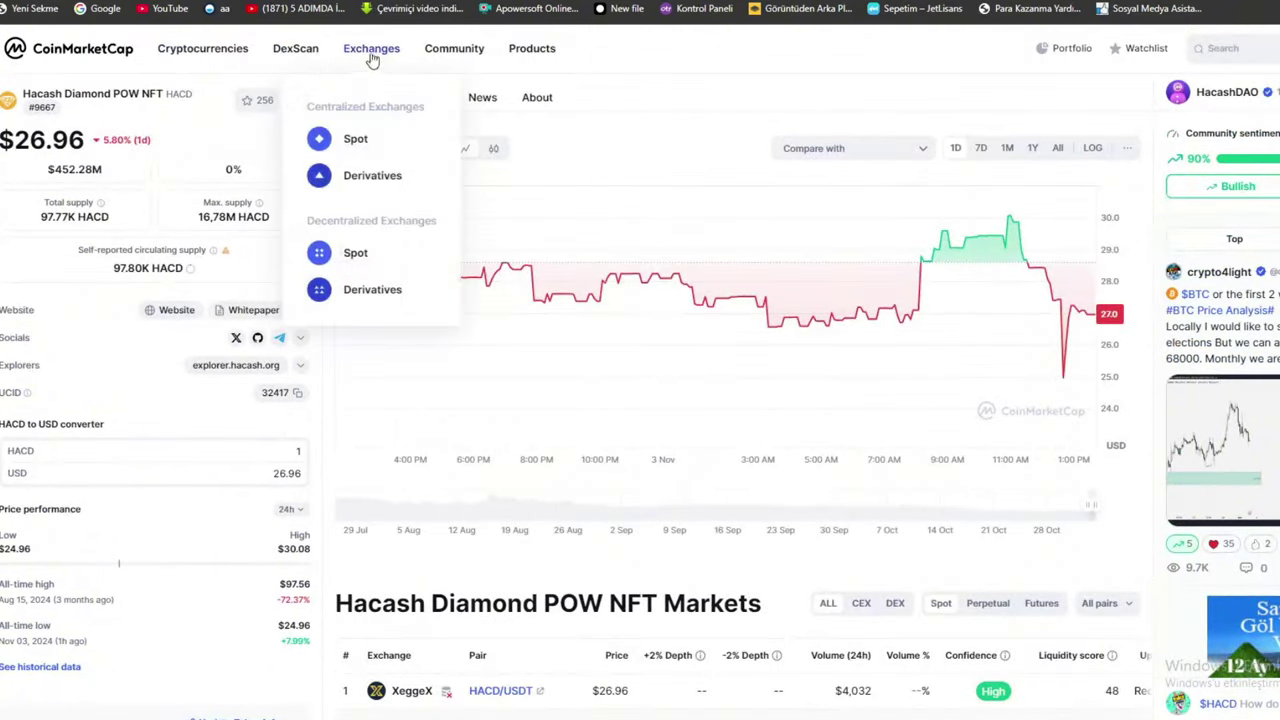
left_click(378, 252)
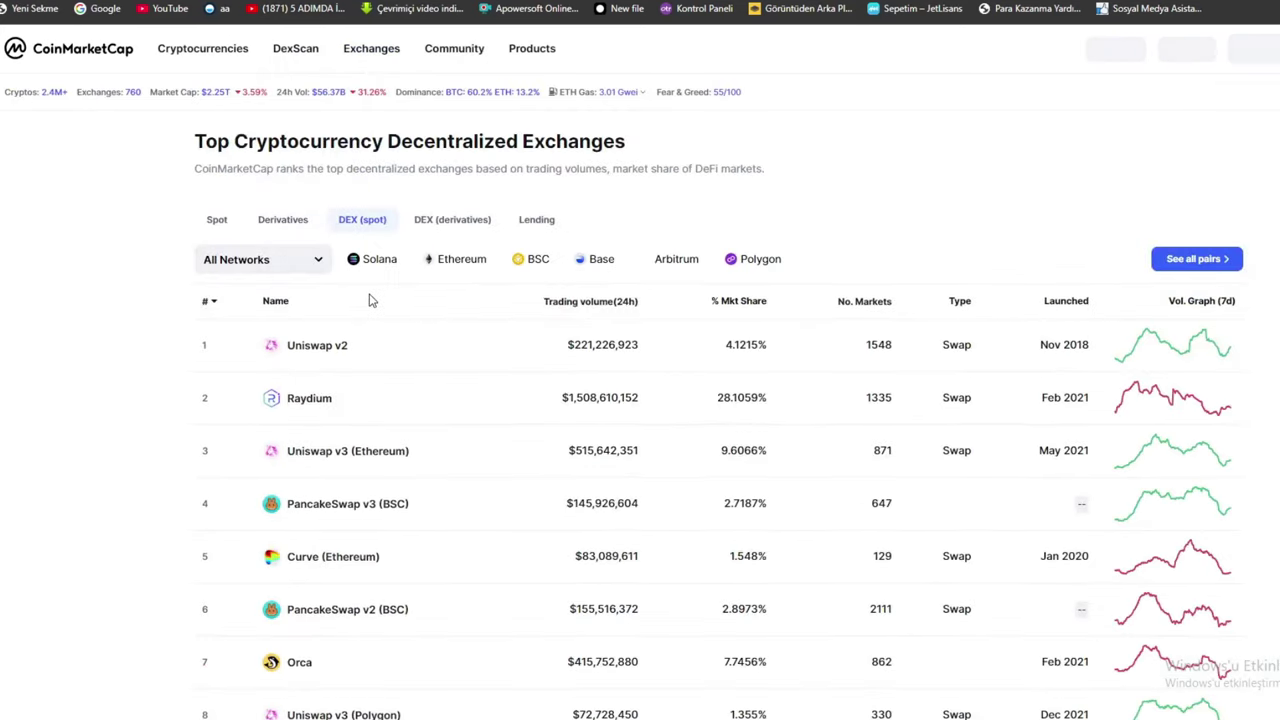
scroll(335, 362, "down", 7)
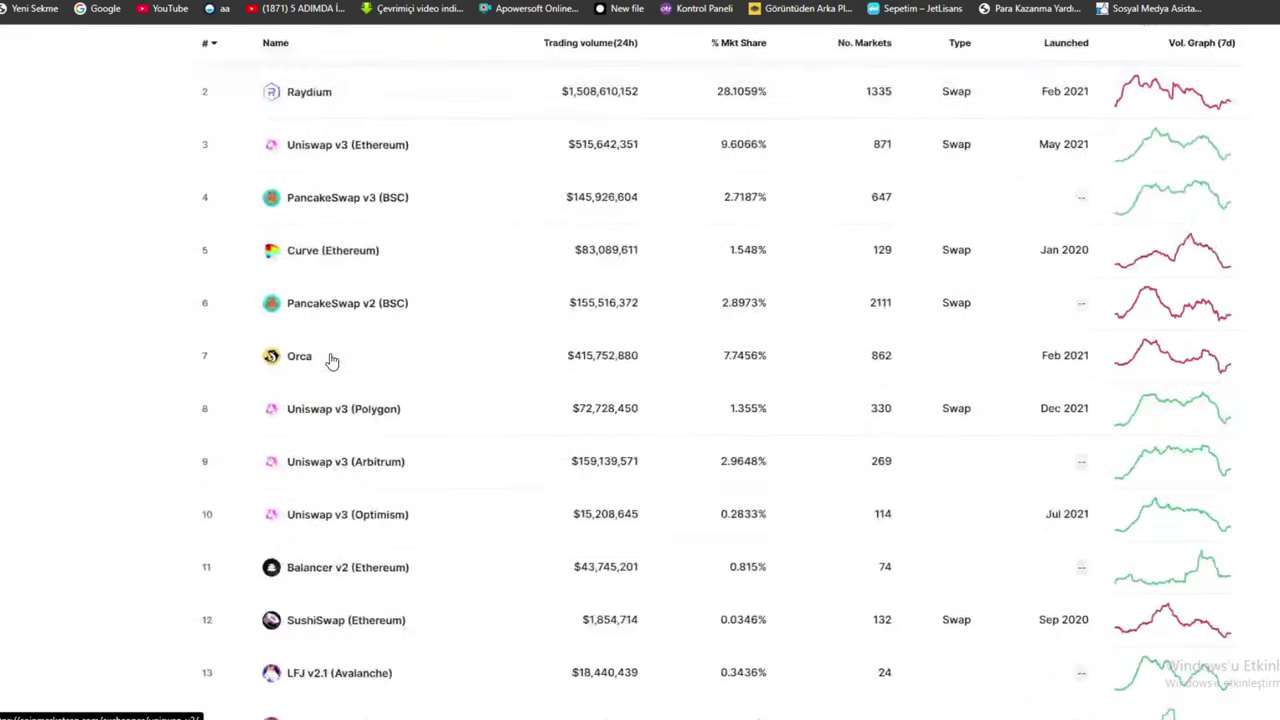
scroll(349, 369, "down", 4)
scroll(357, 451, "up", 11)
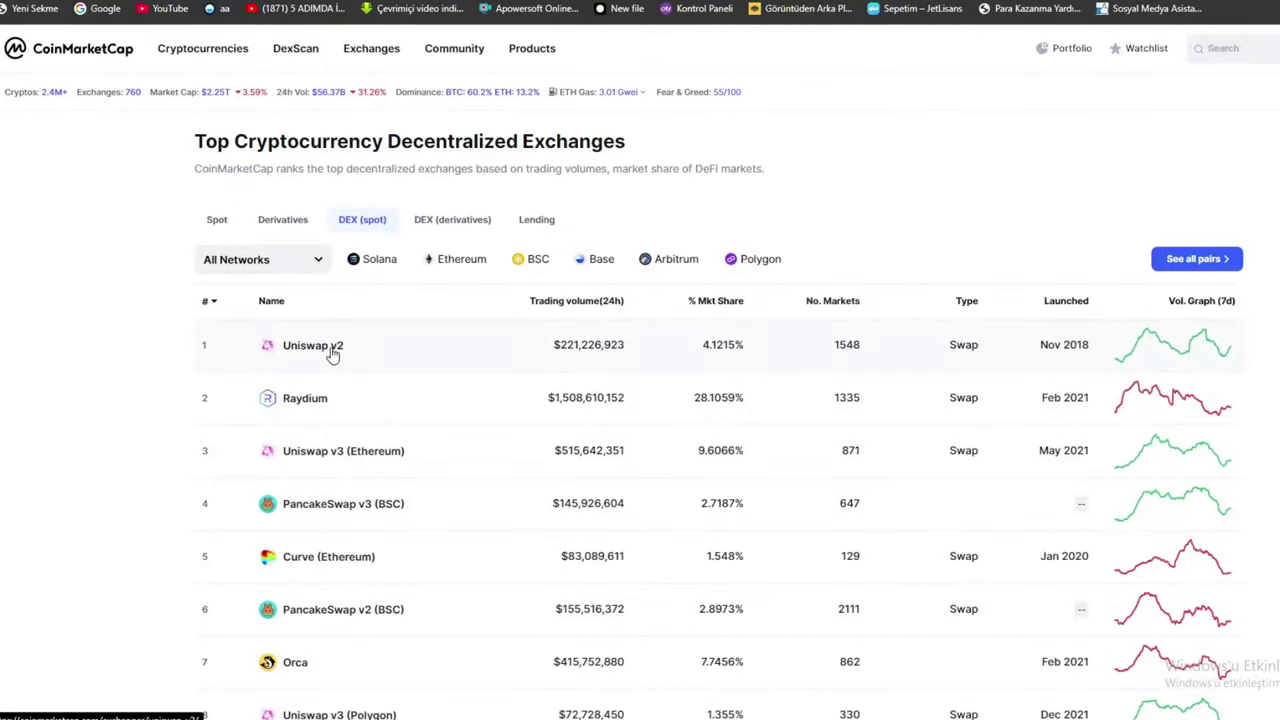
Open the Uniswap v2 exchange page and, from its spot markets, open the MAGA coin of the TRUMP/WETH pair
left_click(333, 355)
scroll(405, 470, "down", 1)
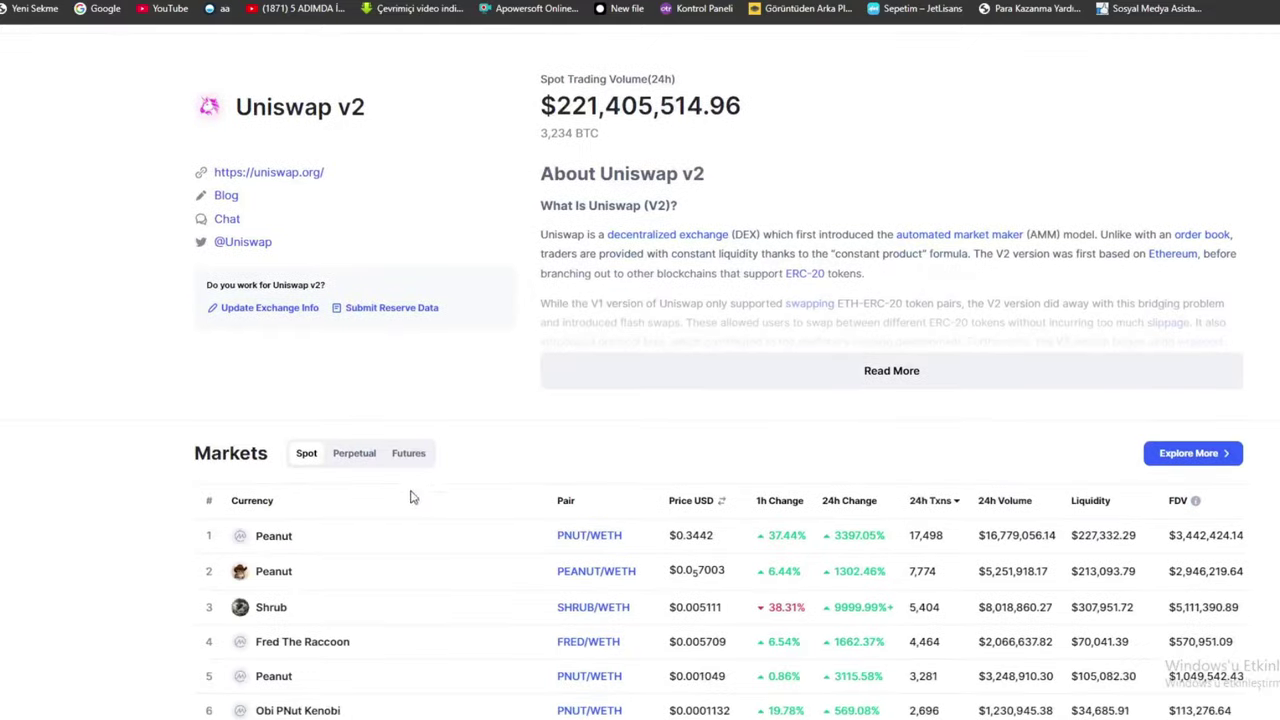
scroll(400, 485, "down", 2)
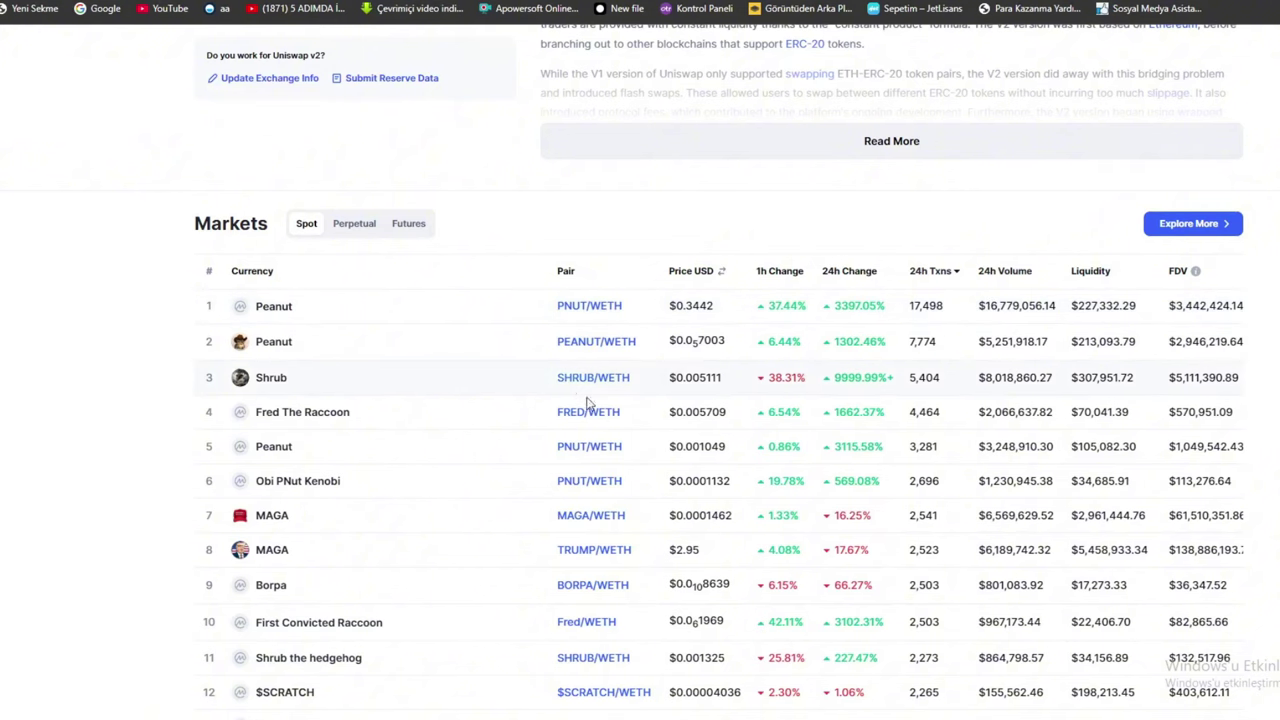
scroll(588, 402, "down", 4)
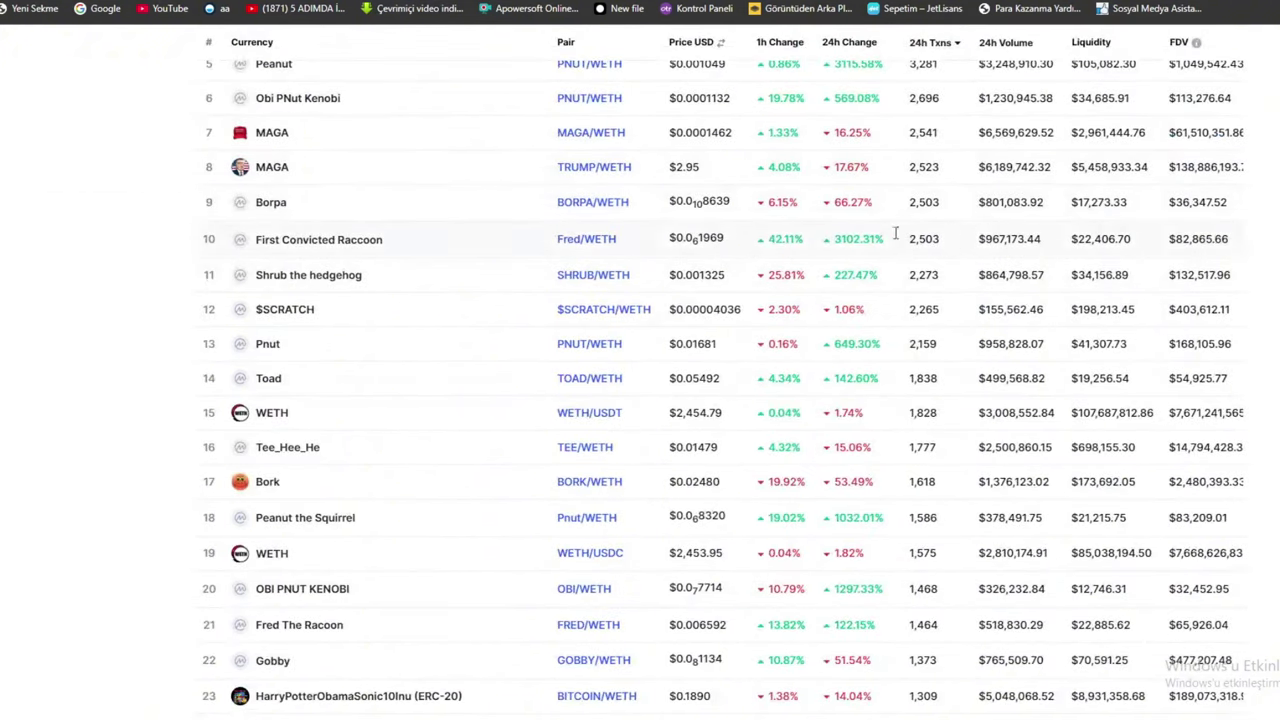
left_click(273, 172)
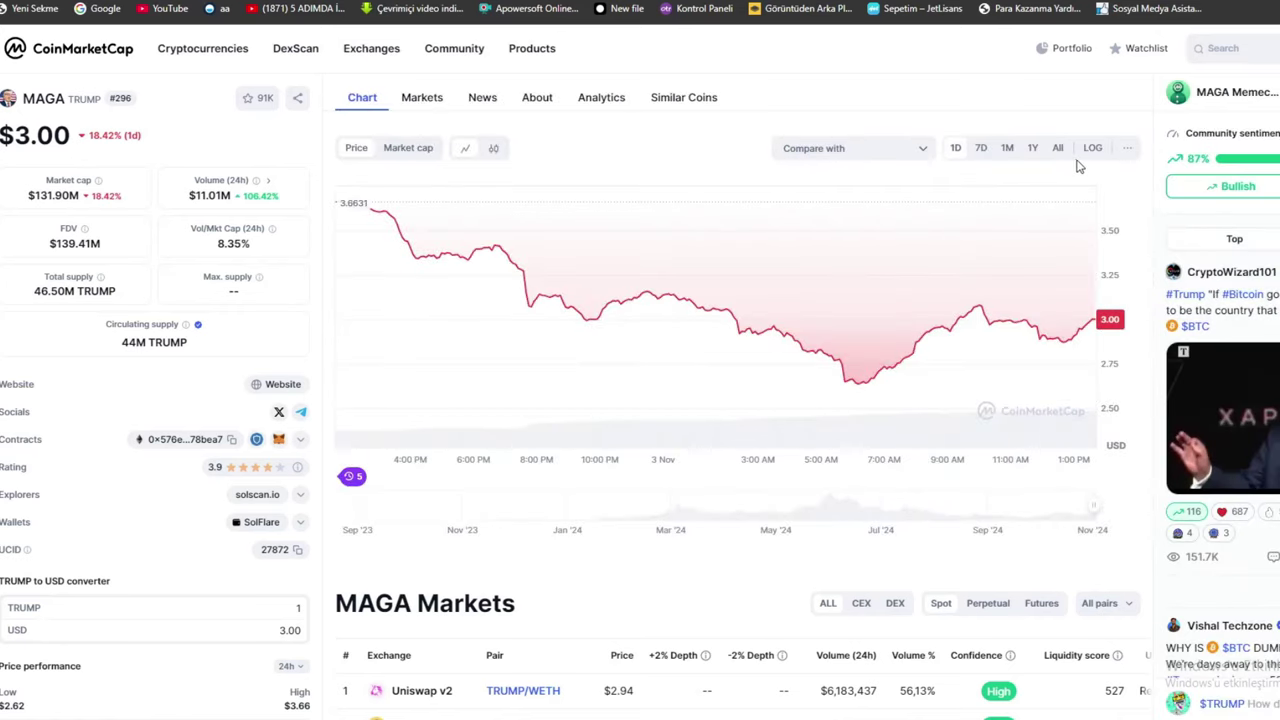
Examine the MAGA Markets table to see which exchanges trade the TRUMP coin
scroll(860, 420, "down", 5)
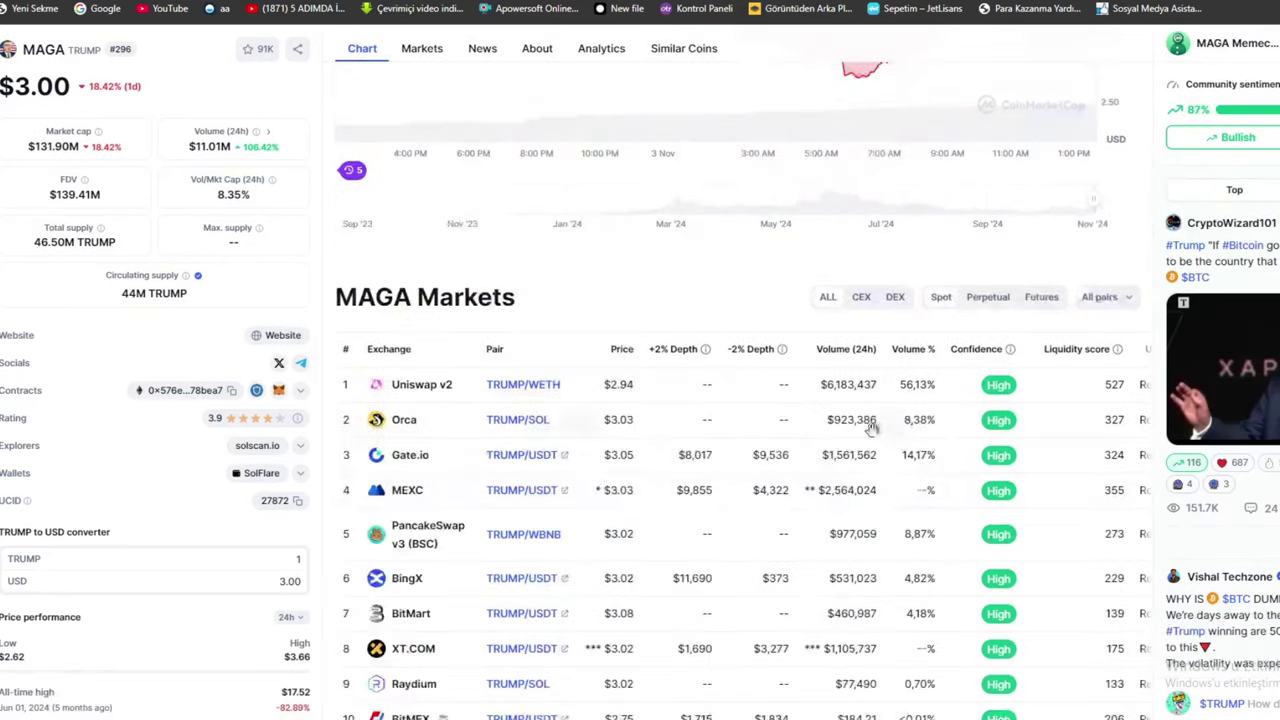
scroll(581, 487, "down", 2)
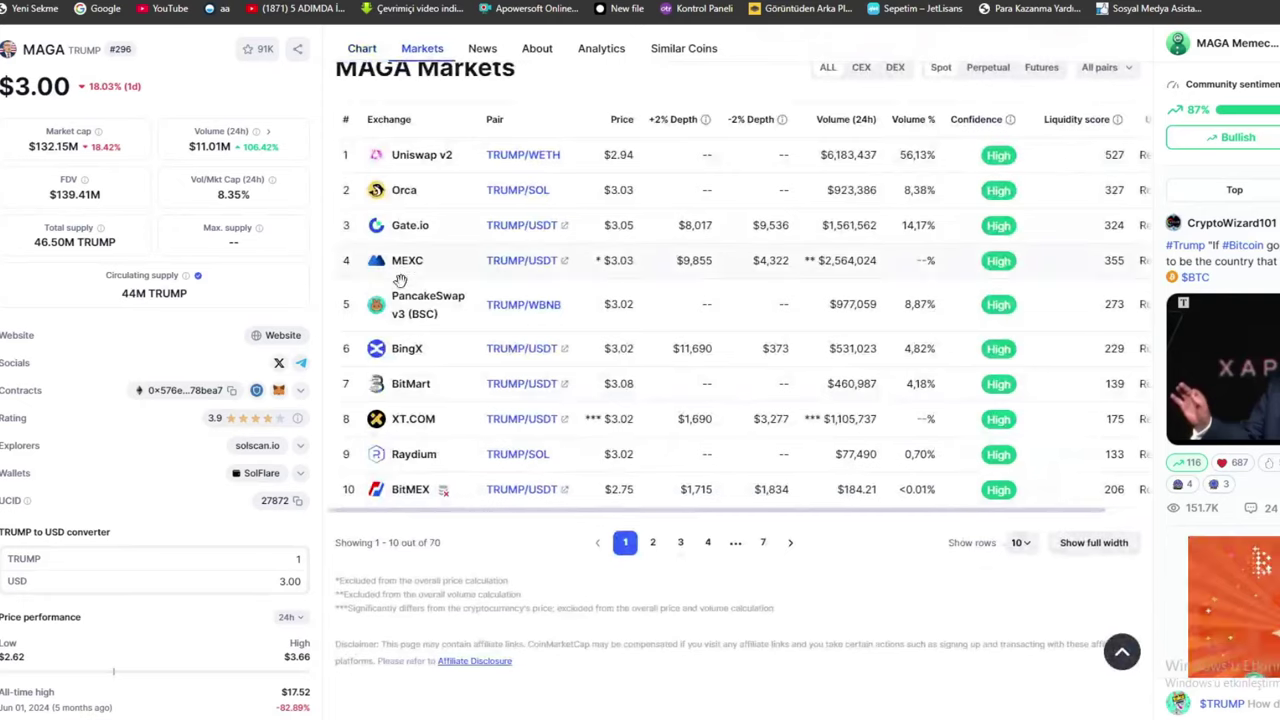
scroll(399, 281, "up", 1)
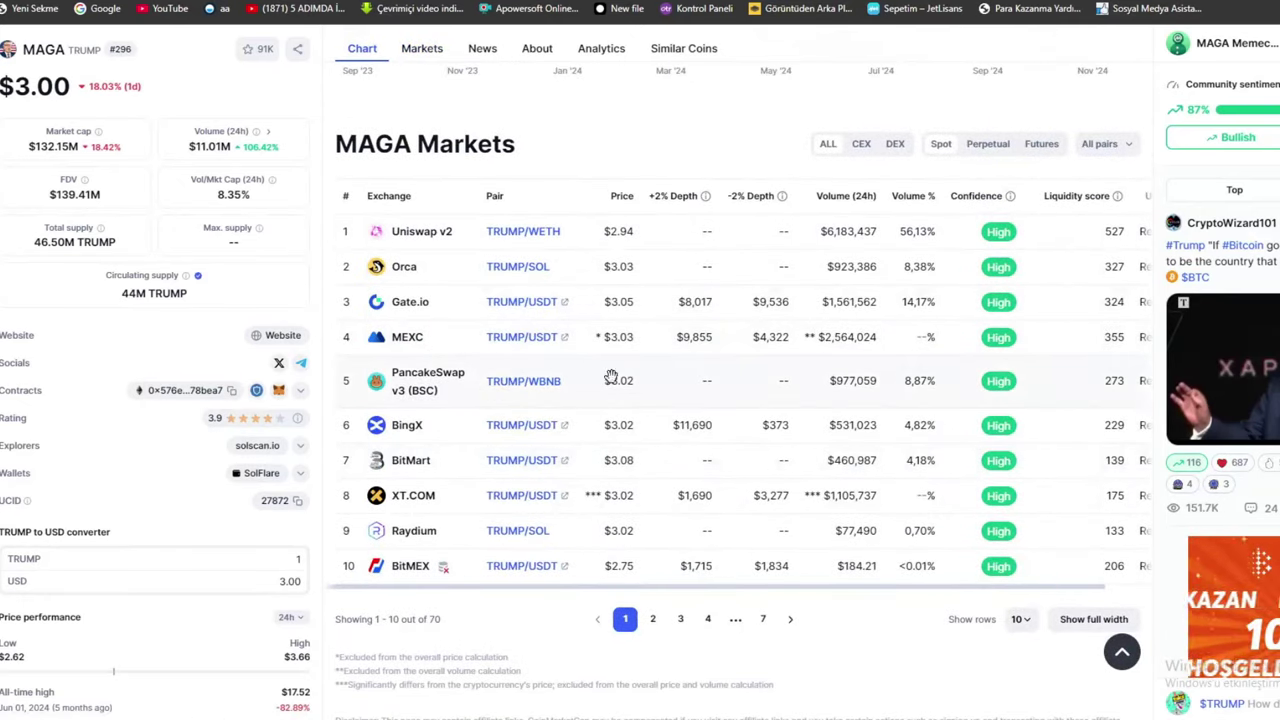
scroll(435, 400, "up", 4)
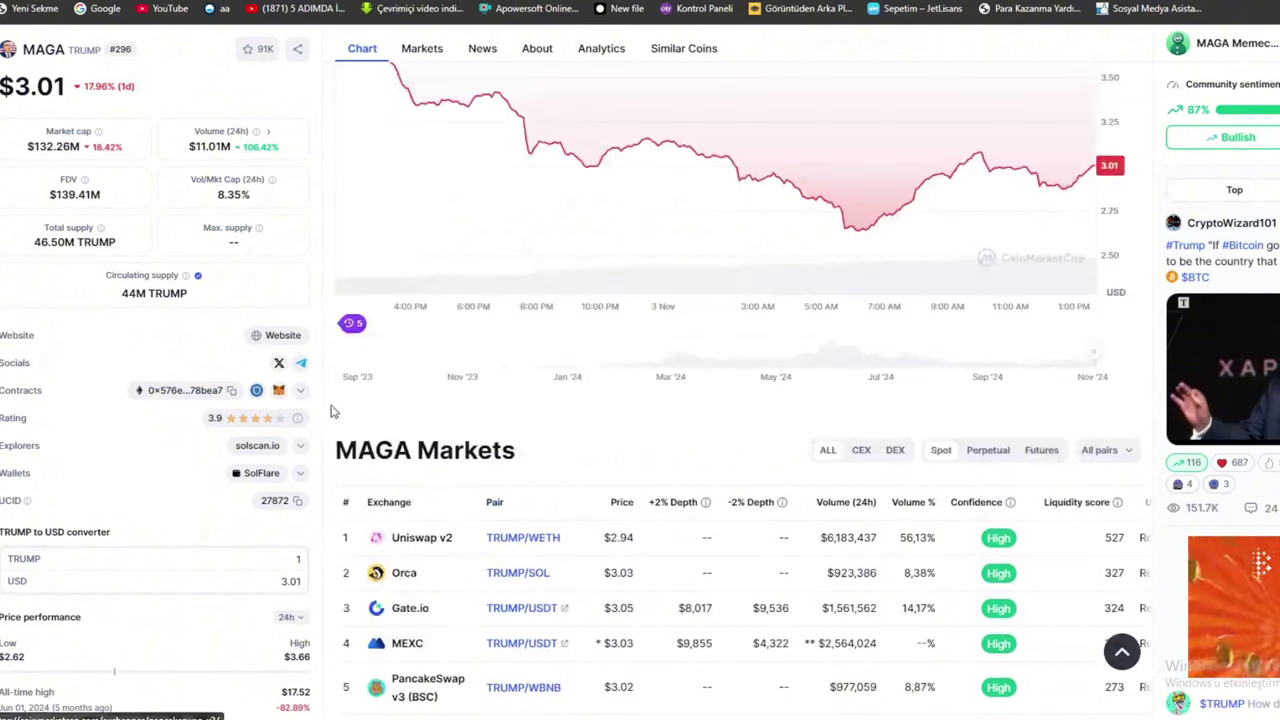
Expand MAGA's contract list to check its BNB Smart Chain (BEP20) address, then close the list
left_click(299, 390)
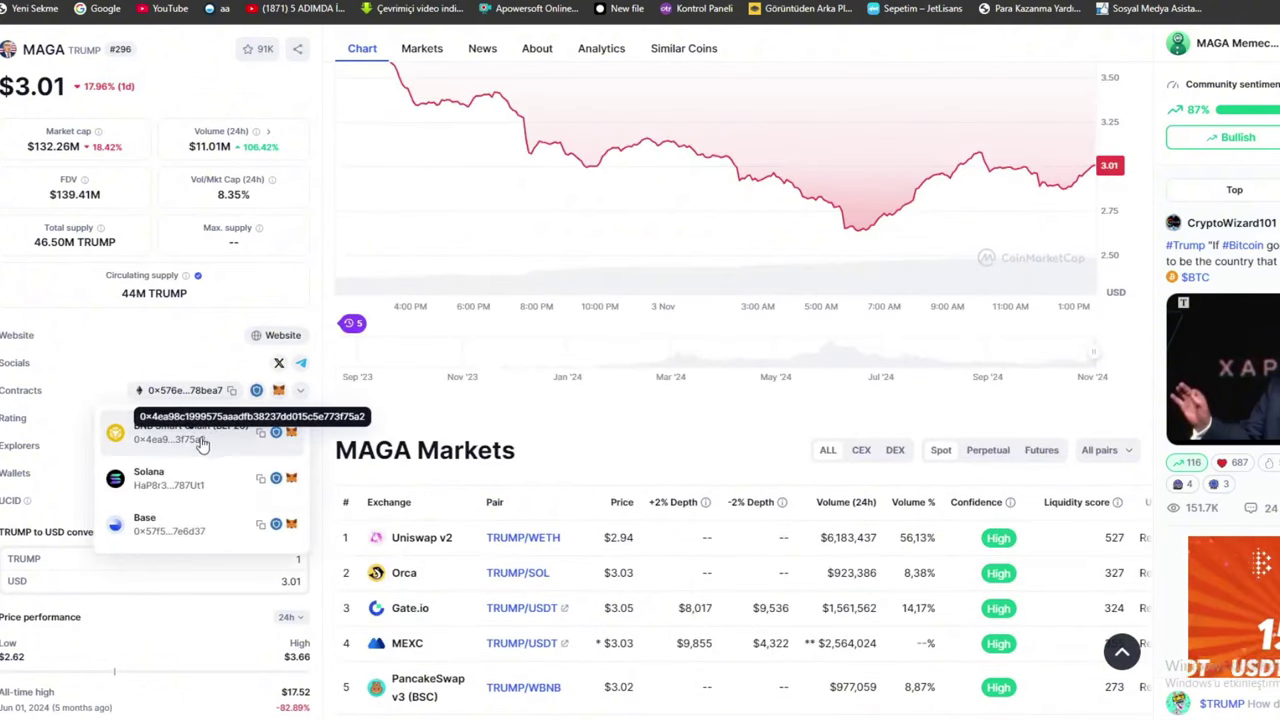
left_click(298, 392)
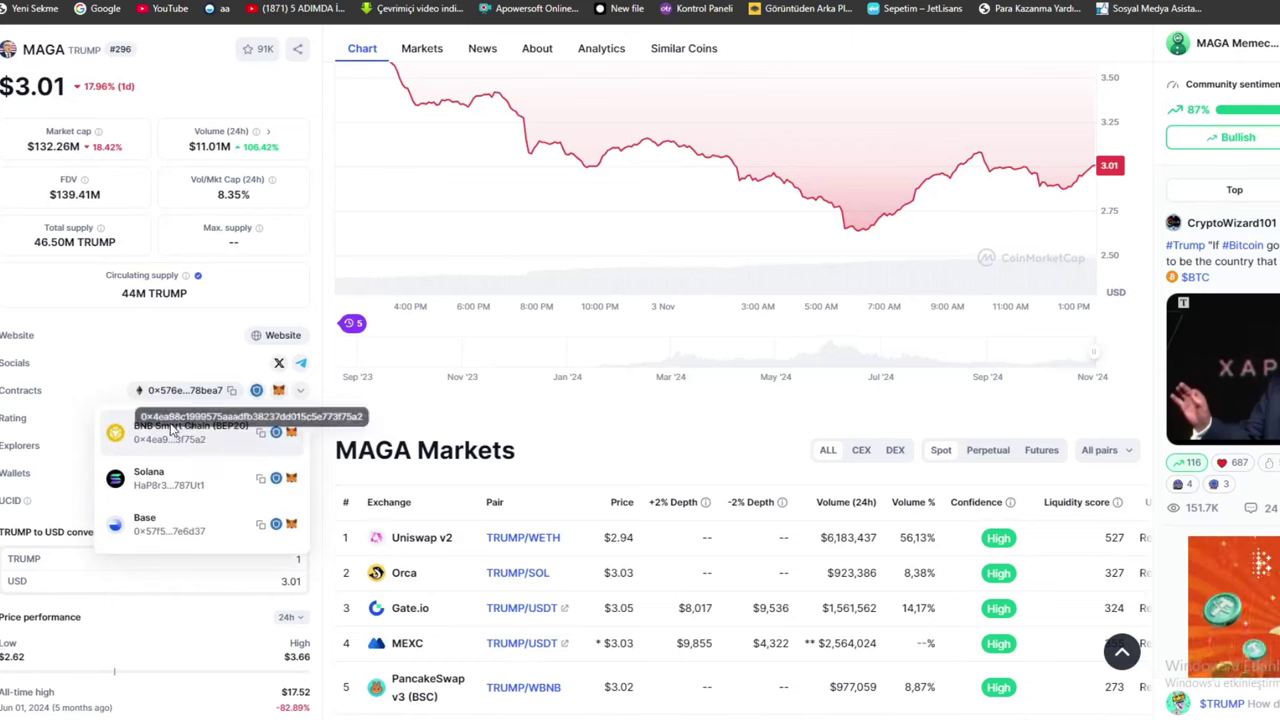
left_click(215, 444)
left_click(296, 396)
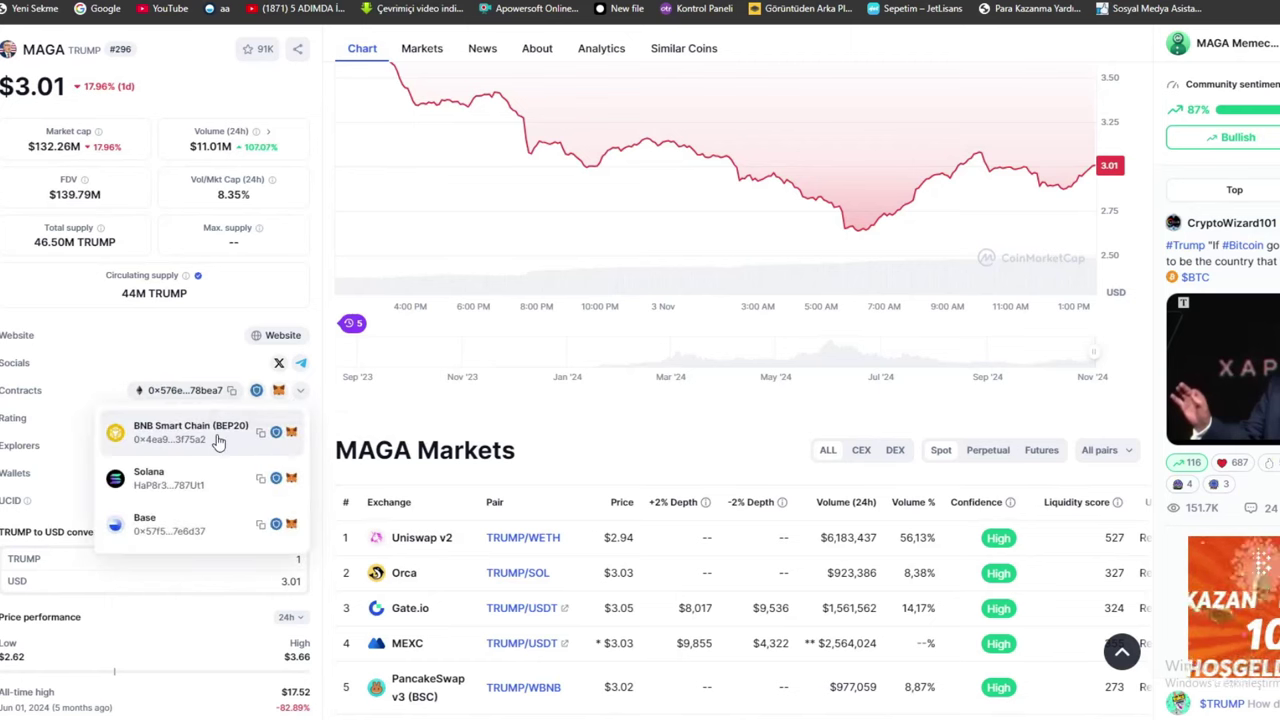
left_click(218, 441)
left_click(300, 392)
left_click(193, 357)
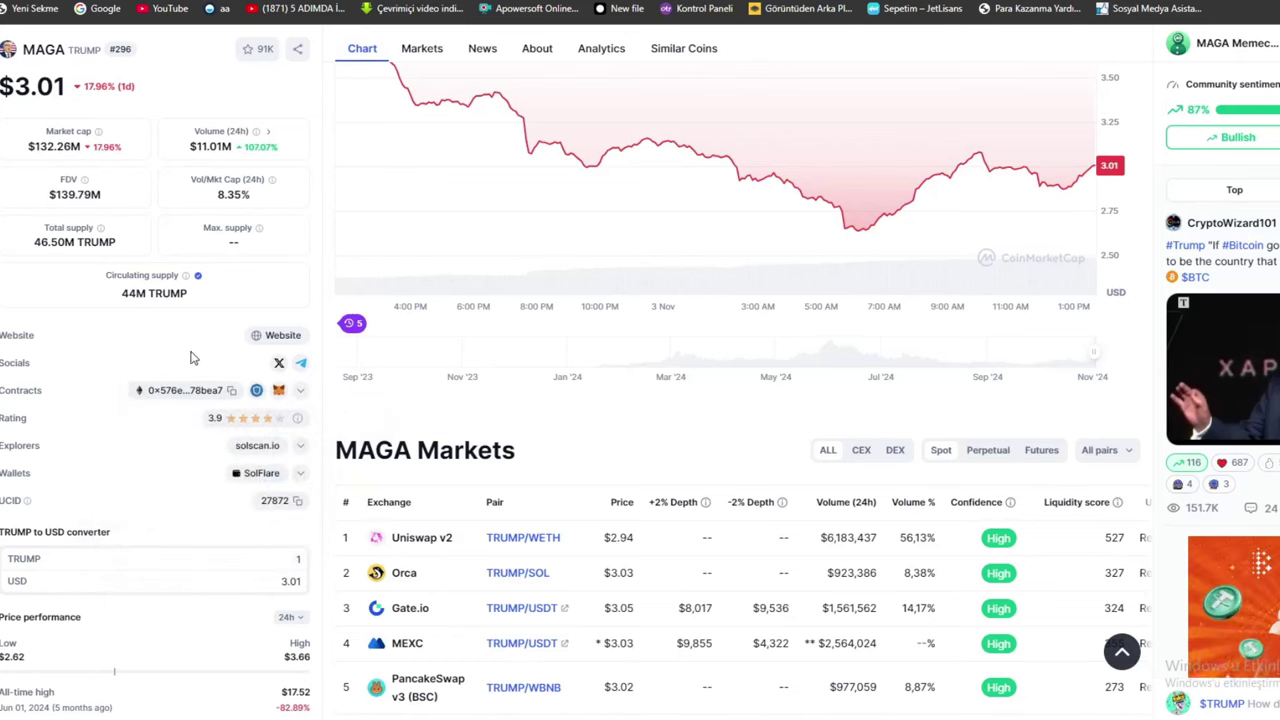
Return to the Uniswap v2 page and look through its spot markets to the end of the loaded list
scroll(193, 357, "up", 1)
scroll(730, 380, "down", 7)
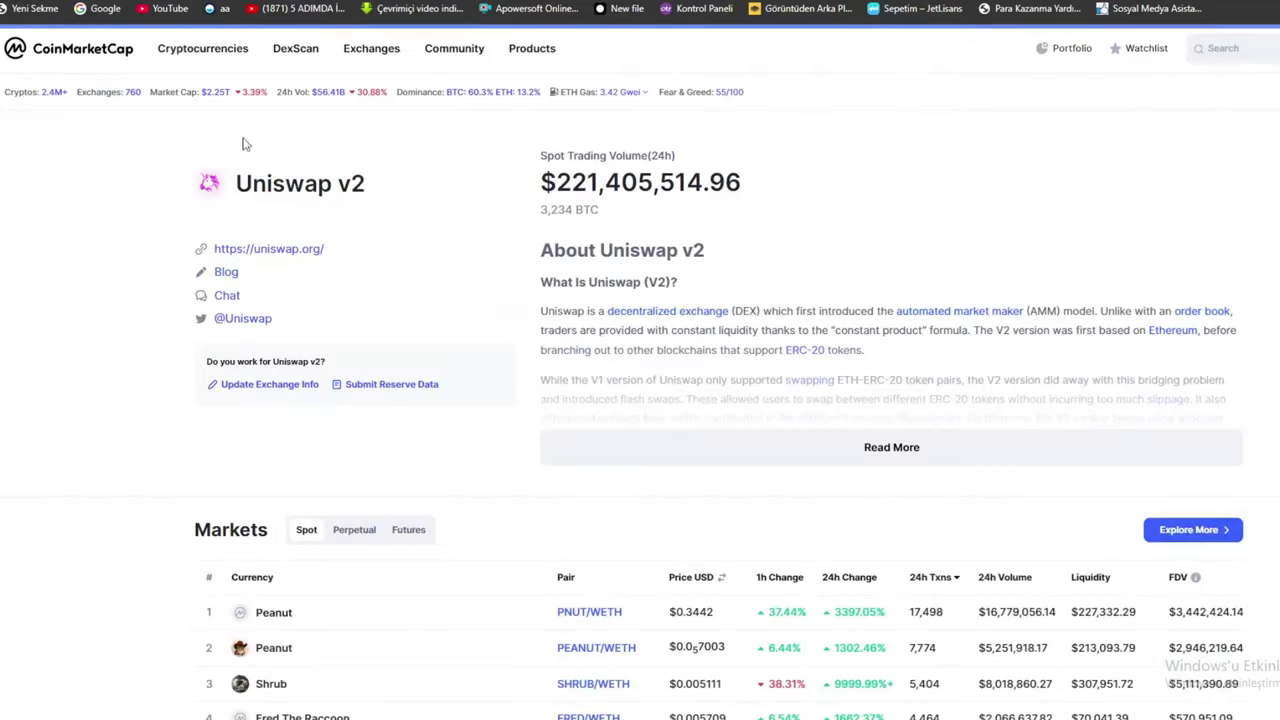
scroll(600, 535, "down", 10)
scroll(600, 537, "down", 10)
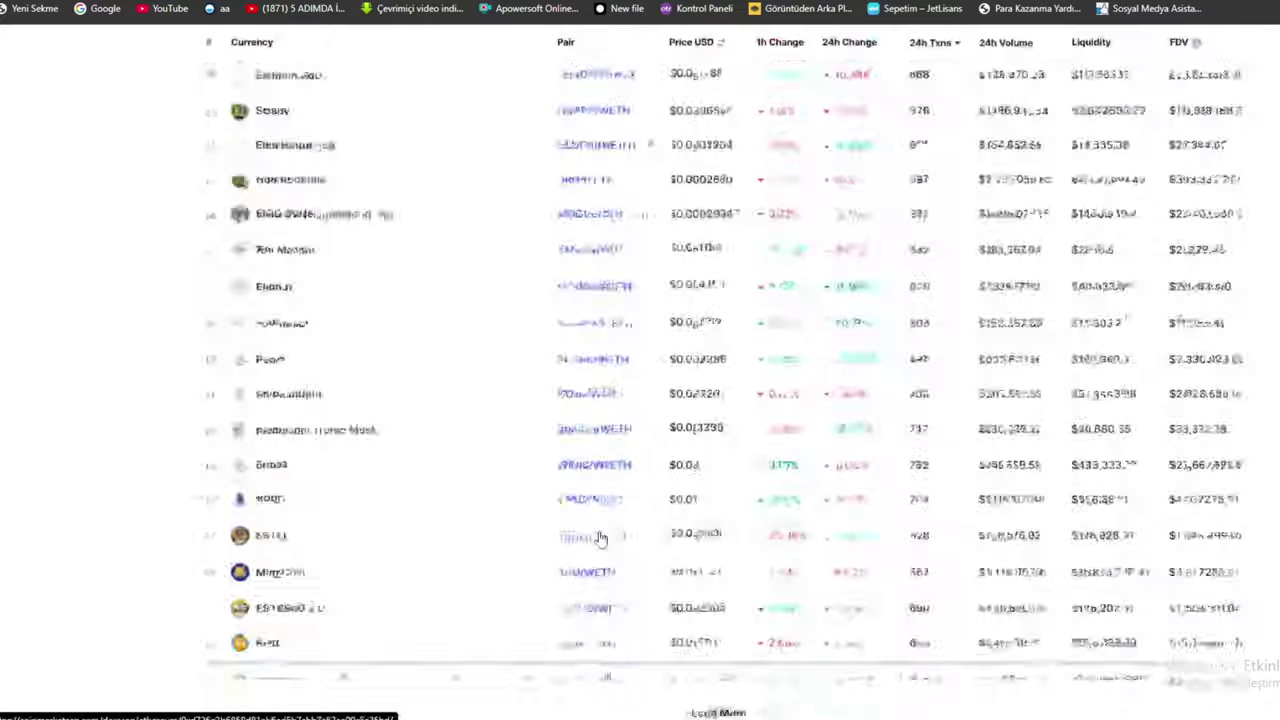
scroll(600, 537, "up", 2)
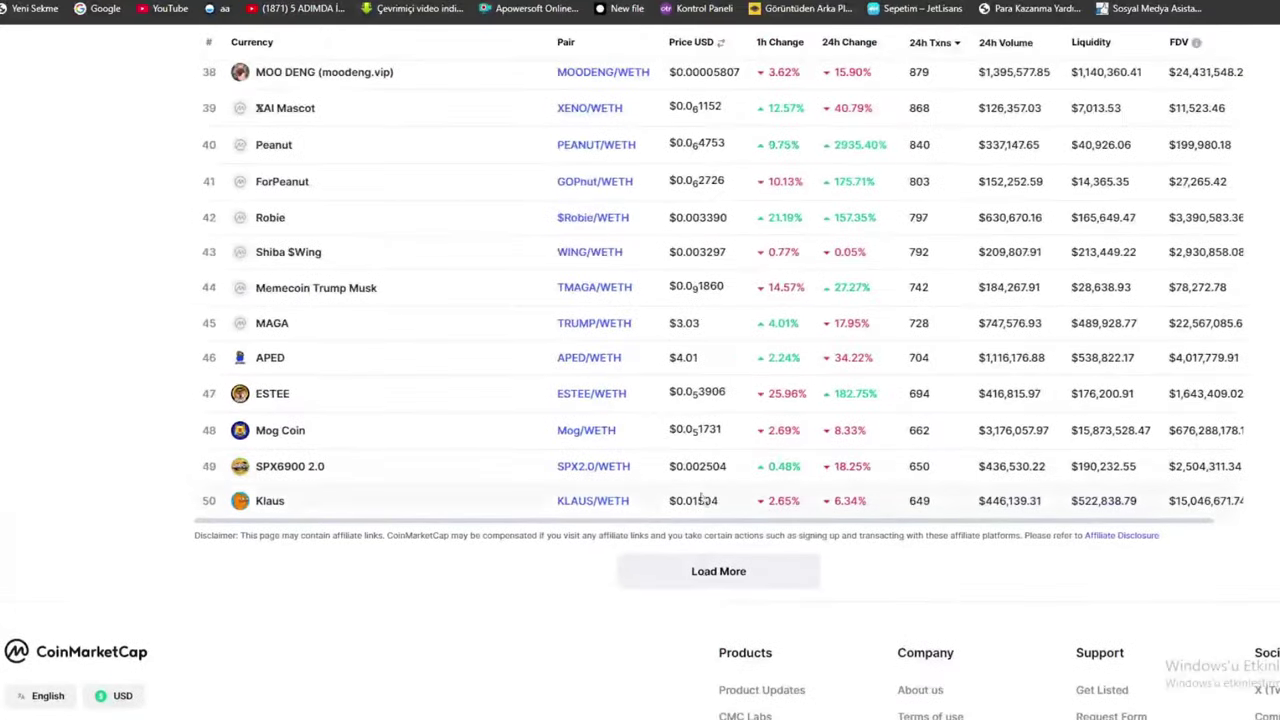
Load more Uniswap v2 markets and look through the coins ranked 51 to 100
left_click(706, 583)
scroll(352, 489, "down", 4)
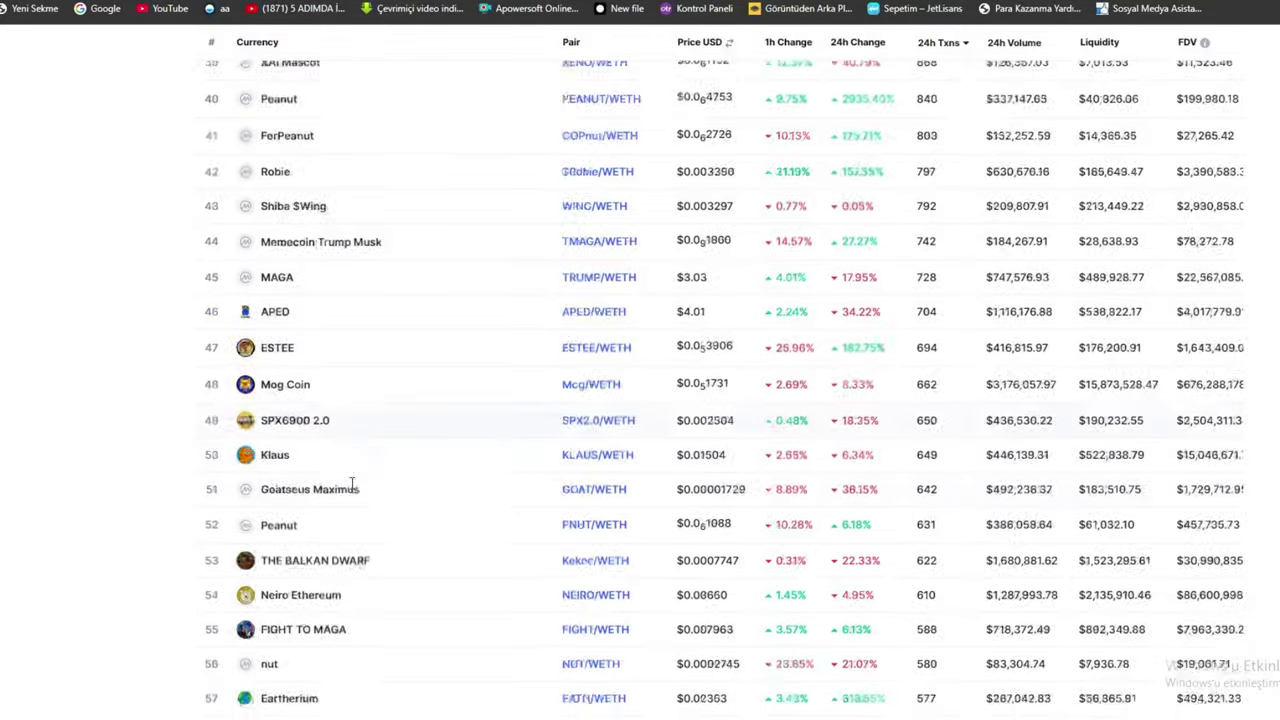
scroll(352, 472, "down", 2)
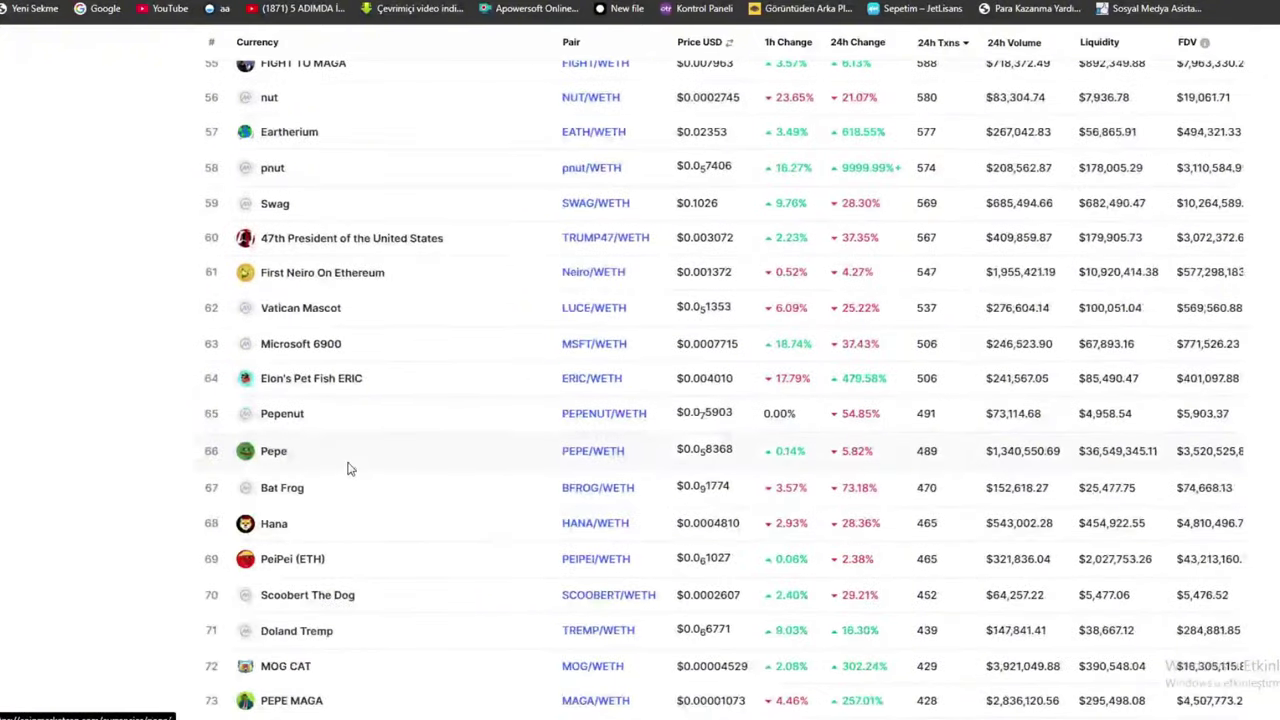
scroll(349, 468, "down", 3)
scroll(349, 468, "down", 6)
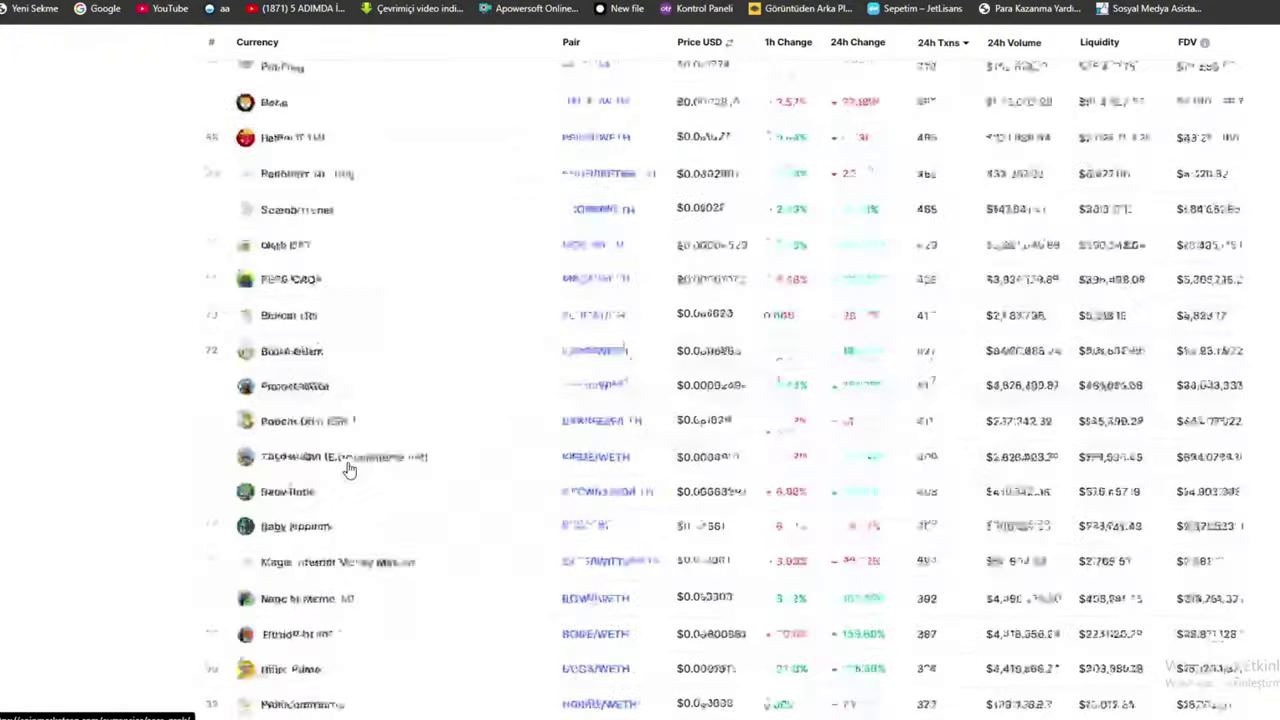
scroll(349, 467, "down", 3)
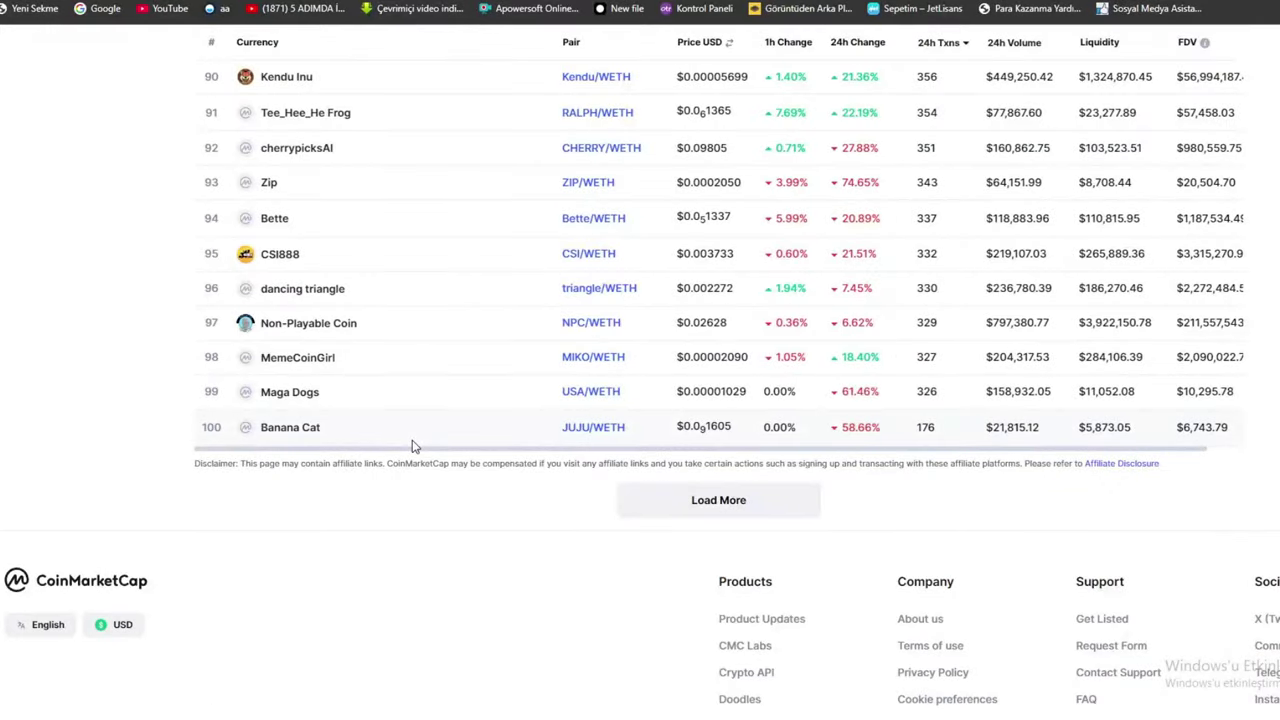
Load another batch of Uniswap v2 markets and browse the coins ranked beyond 100
left_click(697, 500)
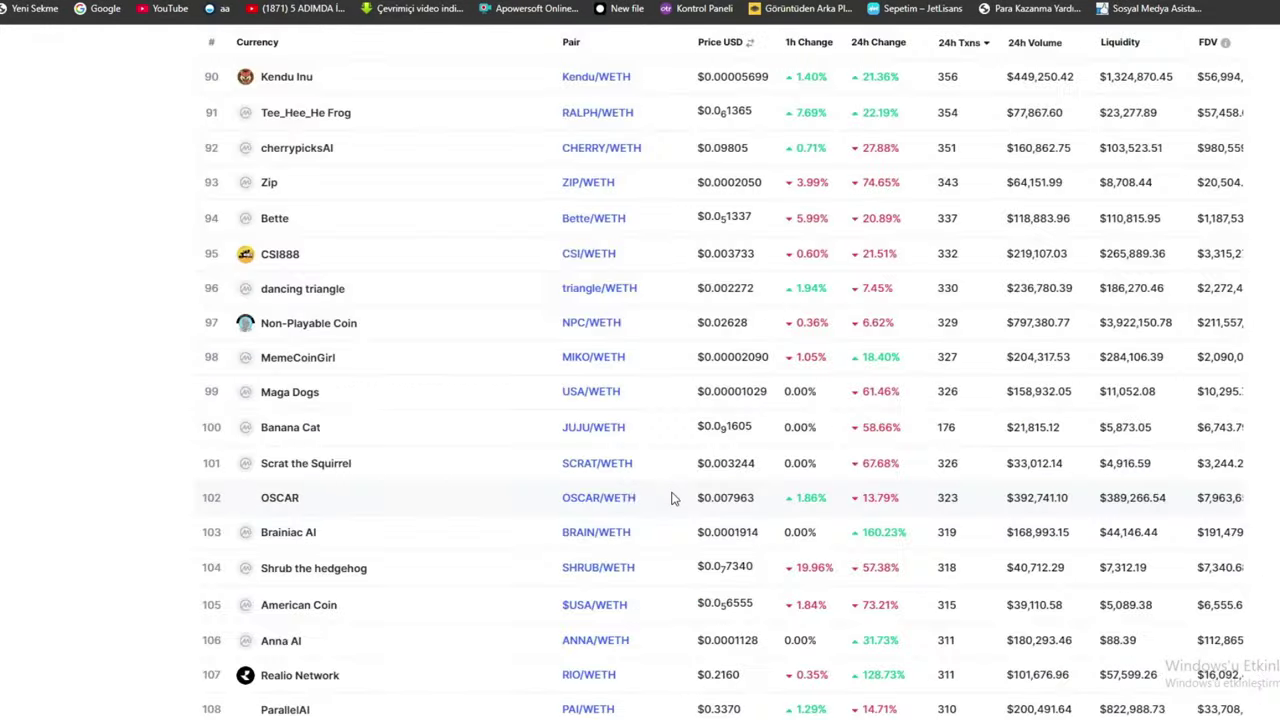
scroll(522, 512, "down", 4)
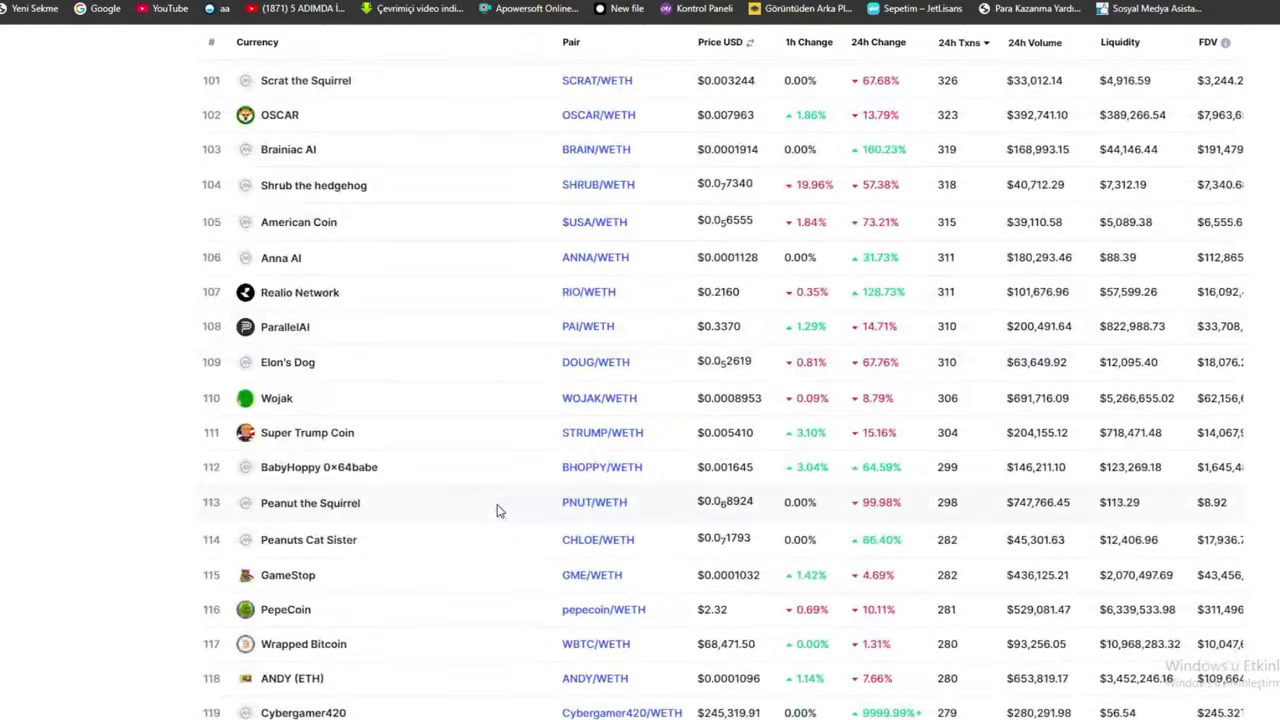
scroll(499, 511, "down", 1)
scroll(334, 390, "down", 6)
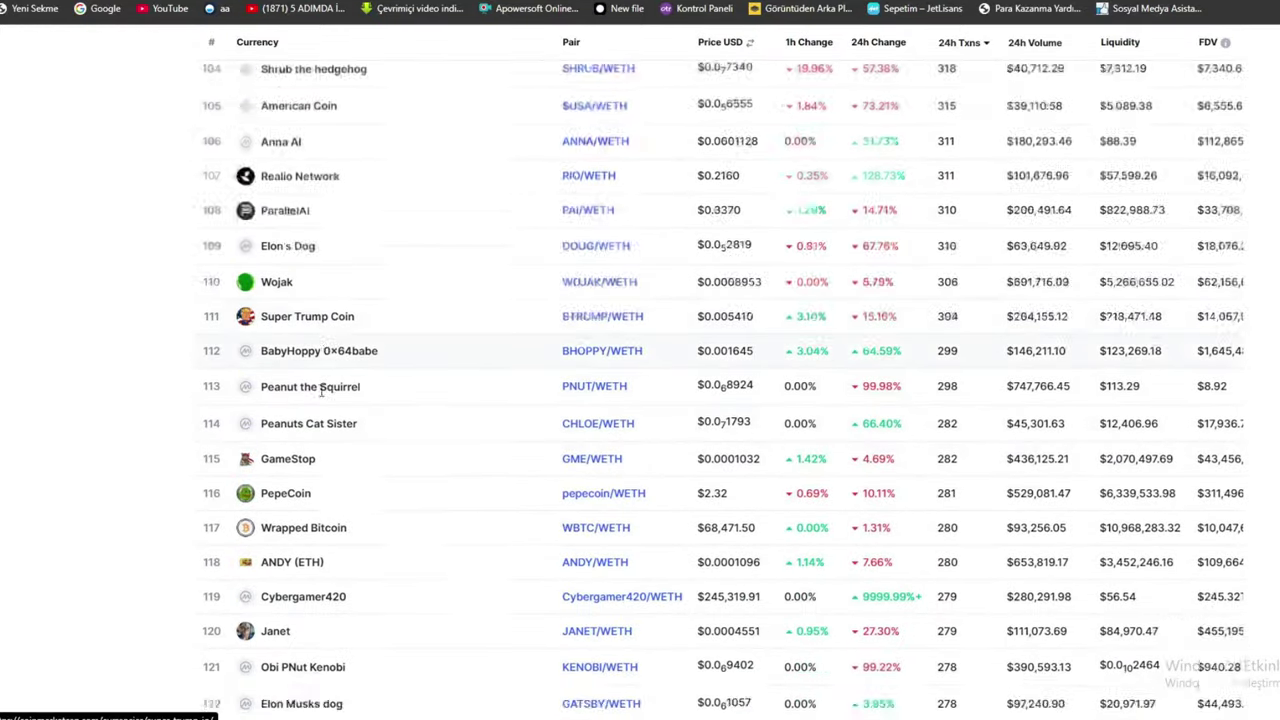
scroll(320, 396, "down", 3)
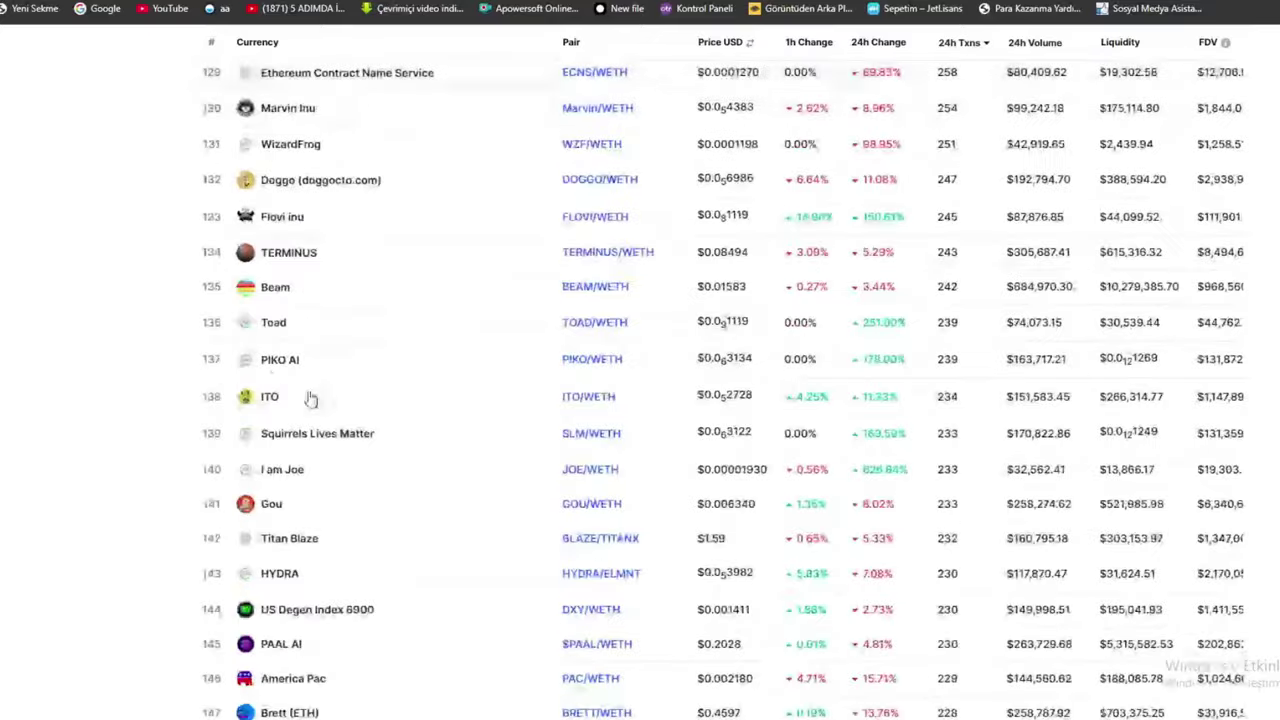
Load the next batch of Uniswap v2 markets and look through the coins ranked 151 to 200
scroll(331, 380, "down", 2)
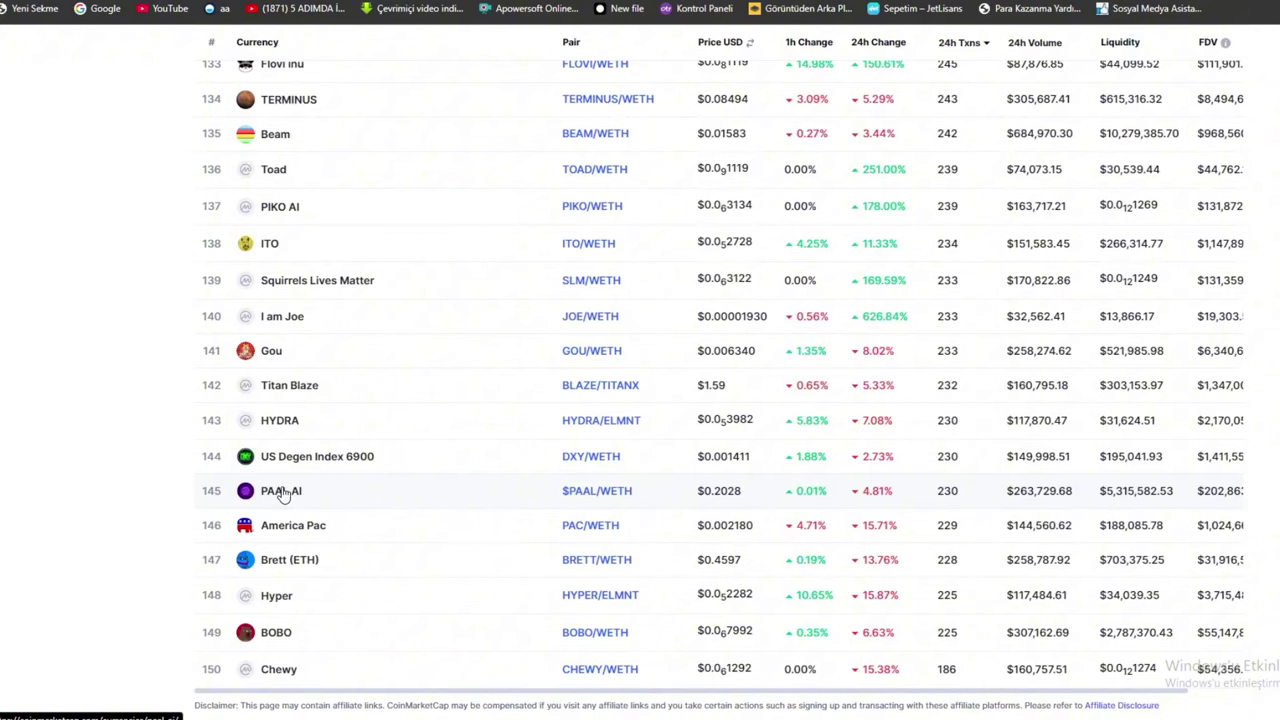
scroll(283, 494, "down", 2)
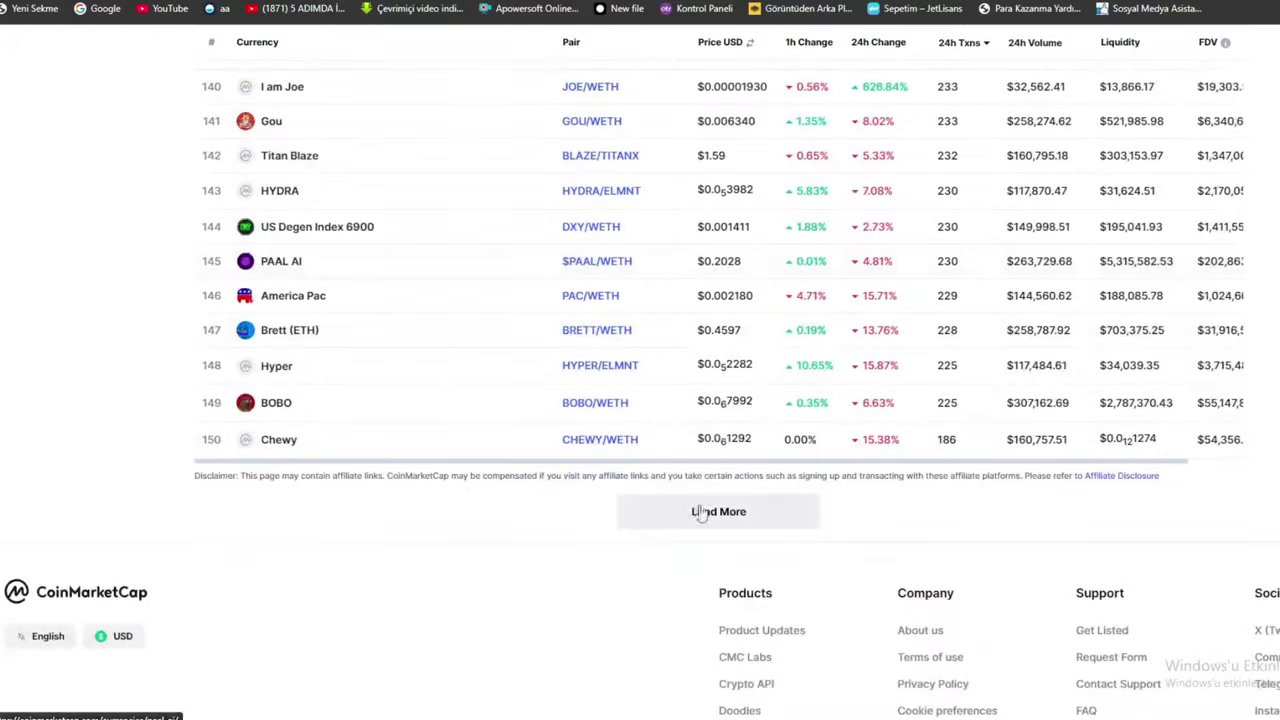
left_click(697, 511)
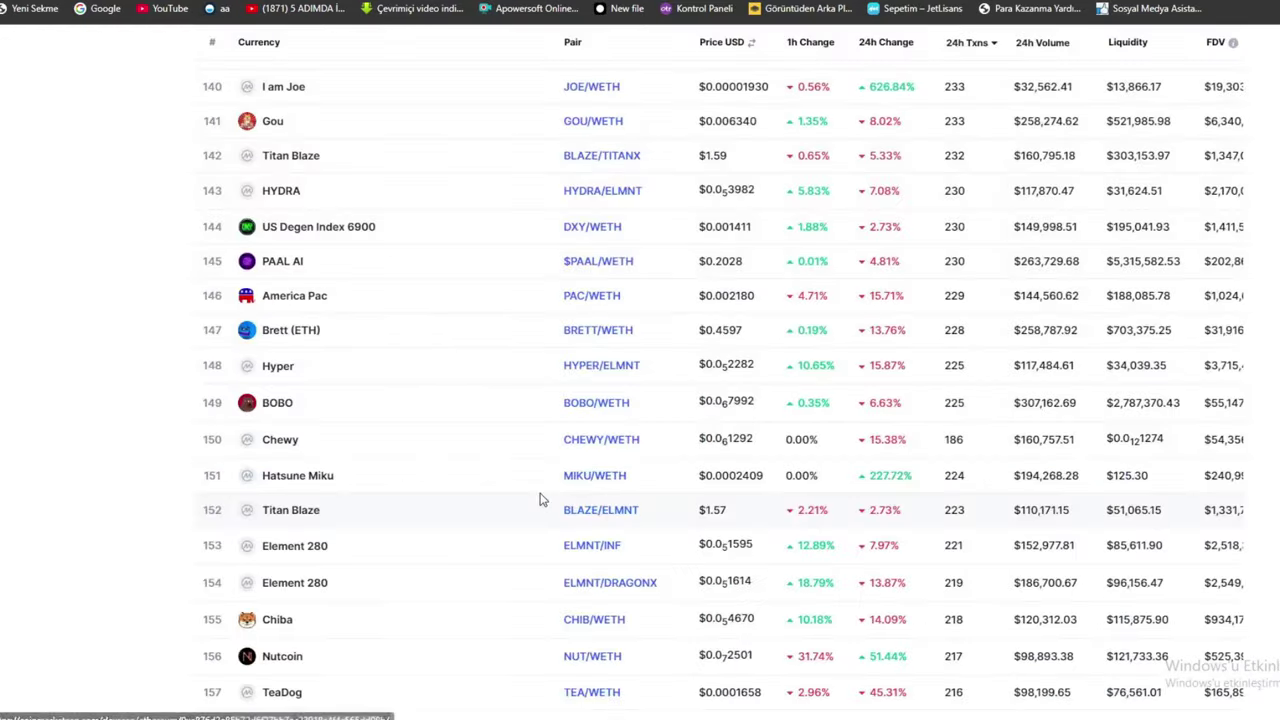
scroll(477, 497, "down", 5)
scroll(343, 494, "up", 1)
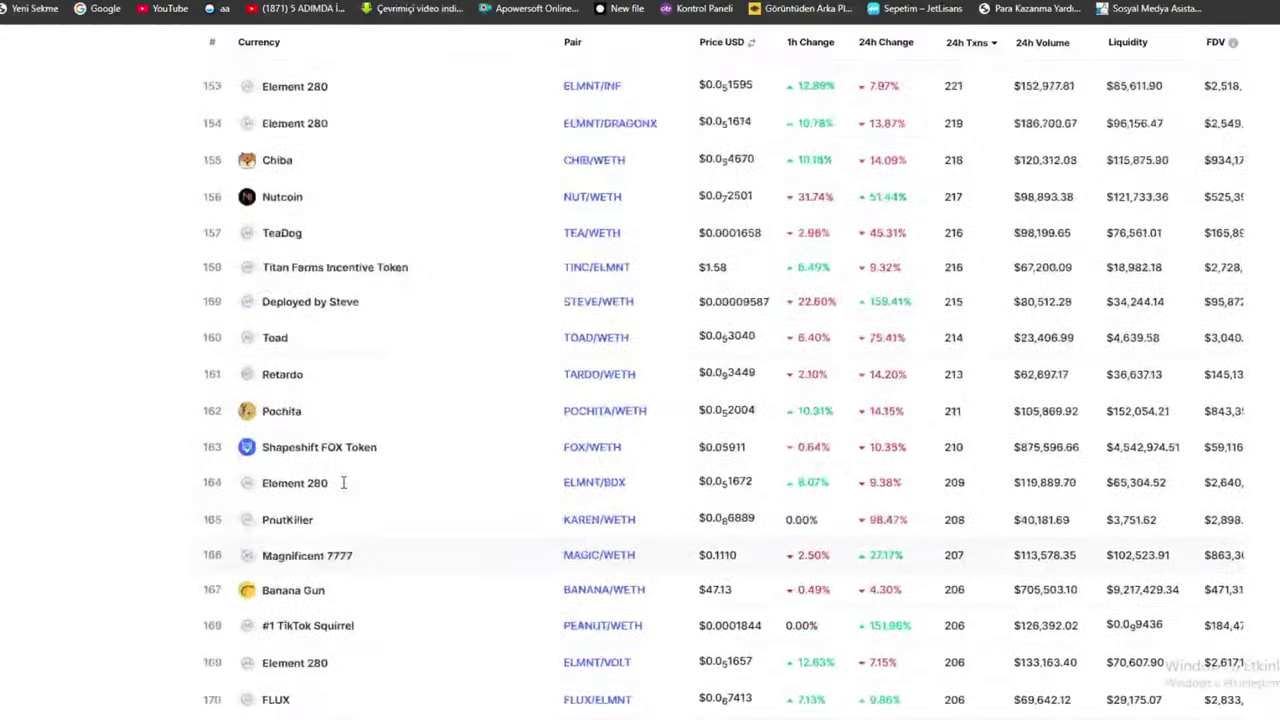
scroll(343, 494, "down", 4)
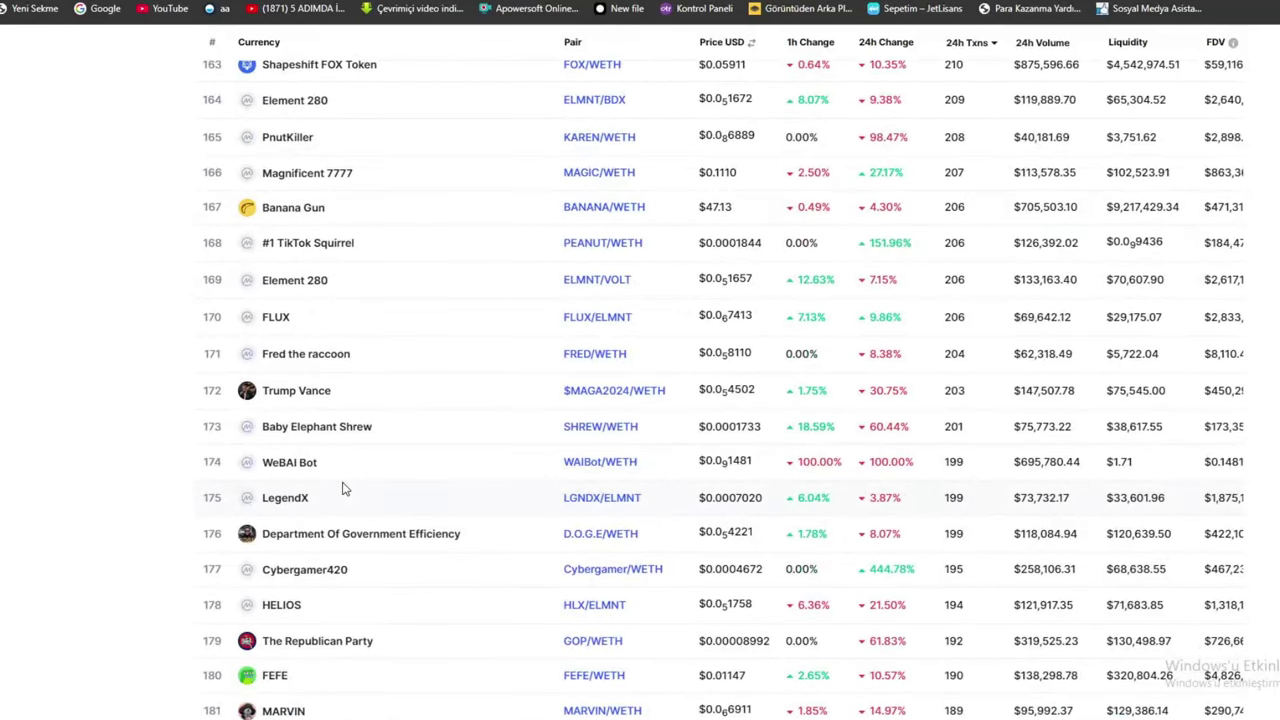
scroll(343, 486, "down", 5)
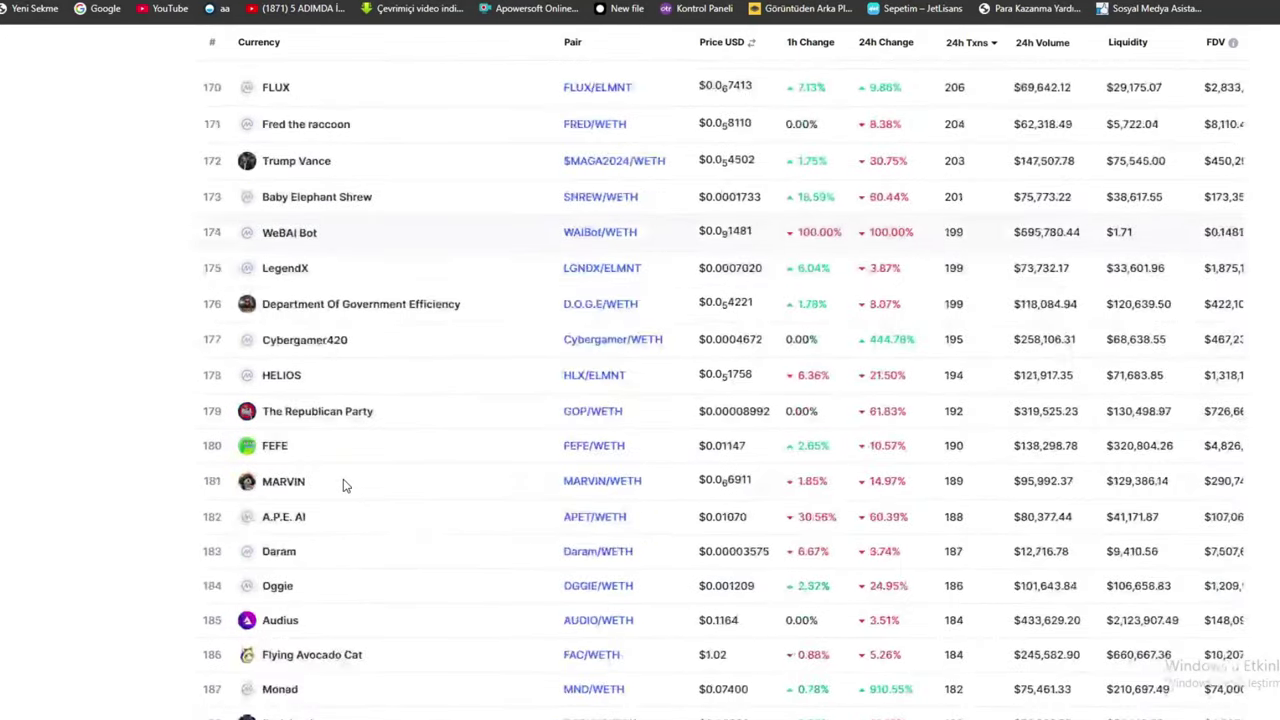
scroll(447, 446, "down", 3)
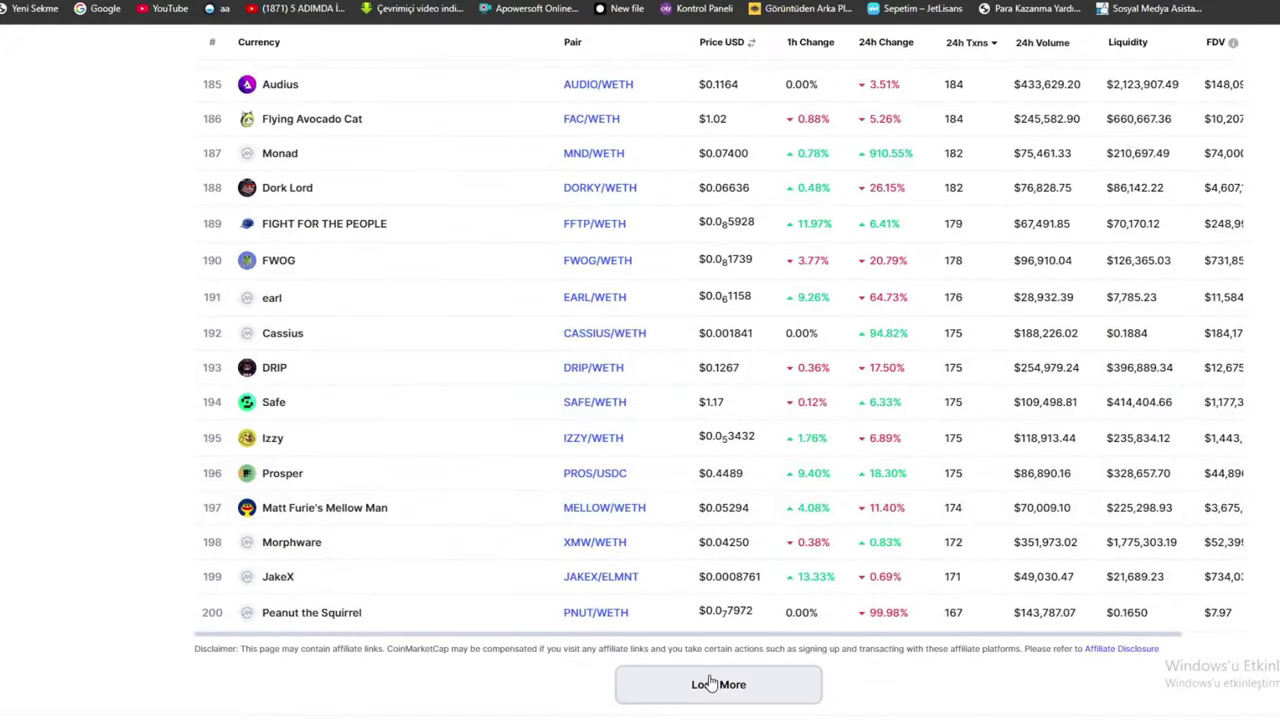
Load more Uniswap v2 markets and browse the coins ranked beyond 200 as far as Maga Pepe
scroll(362, 490, "down", 5)
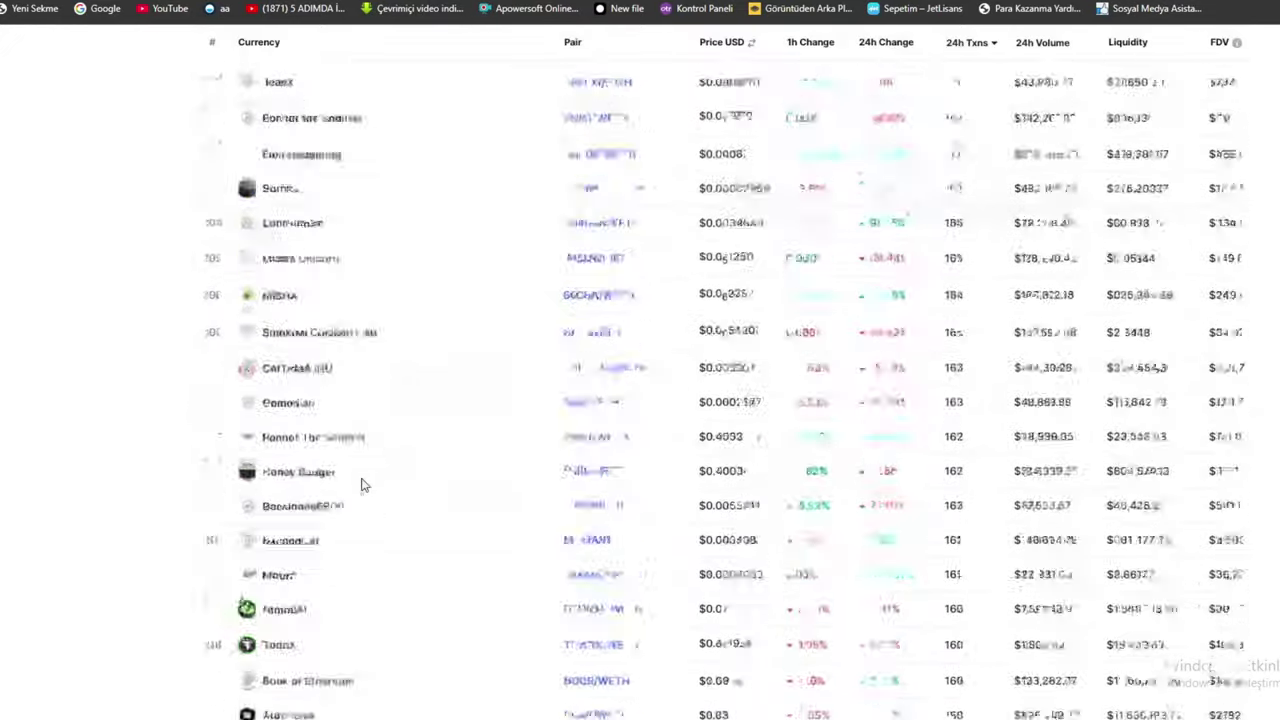
scroll(358, 496, "down", 5)
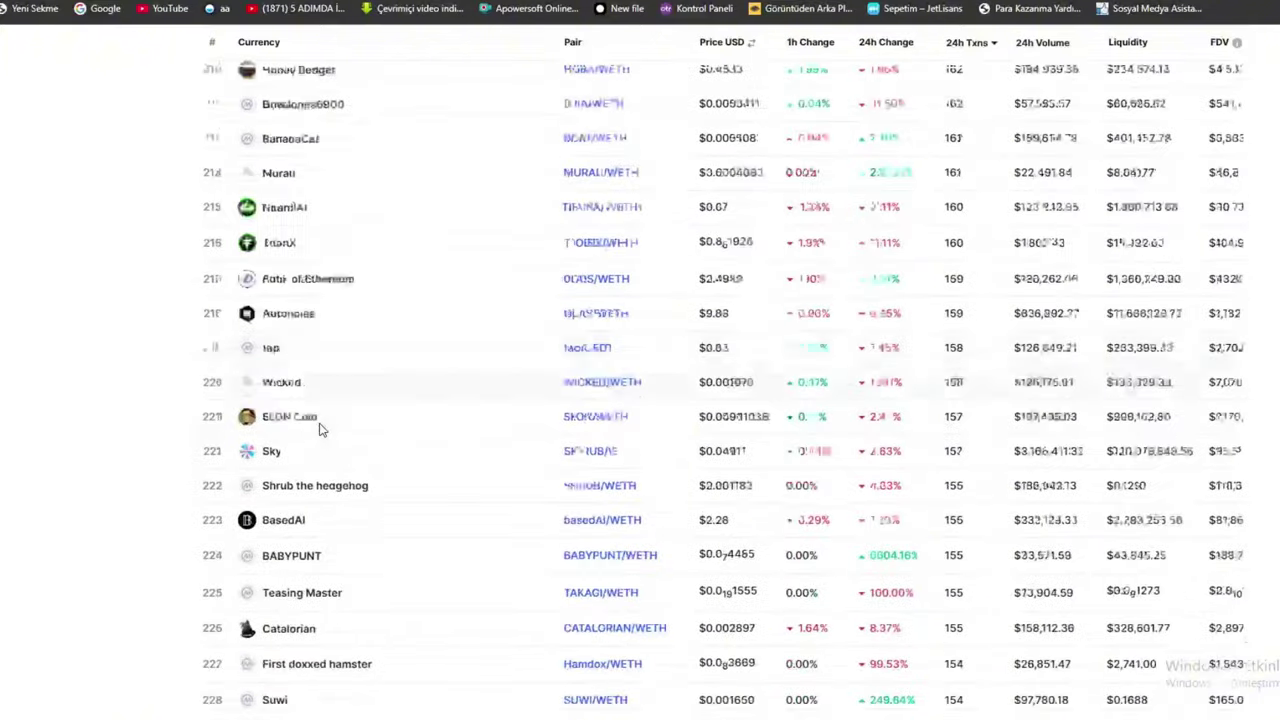
scroll(296, 441, "down", 4)
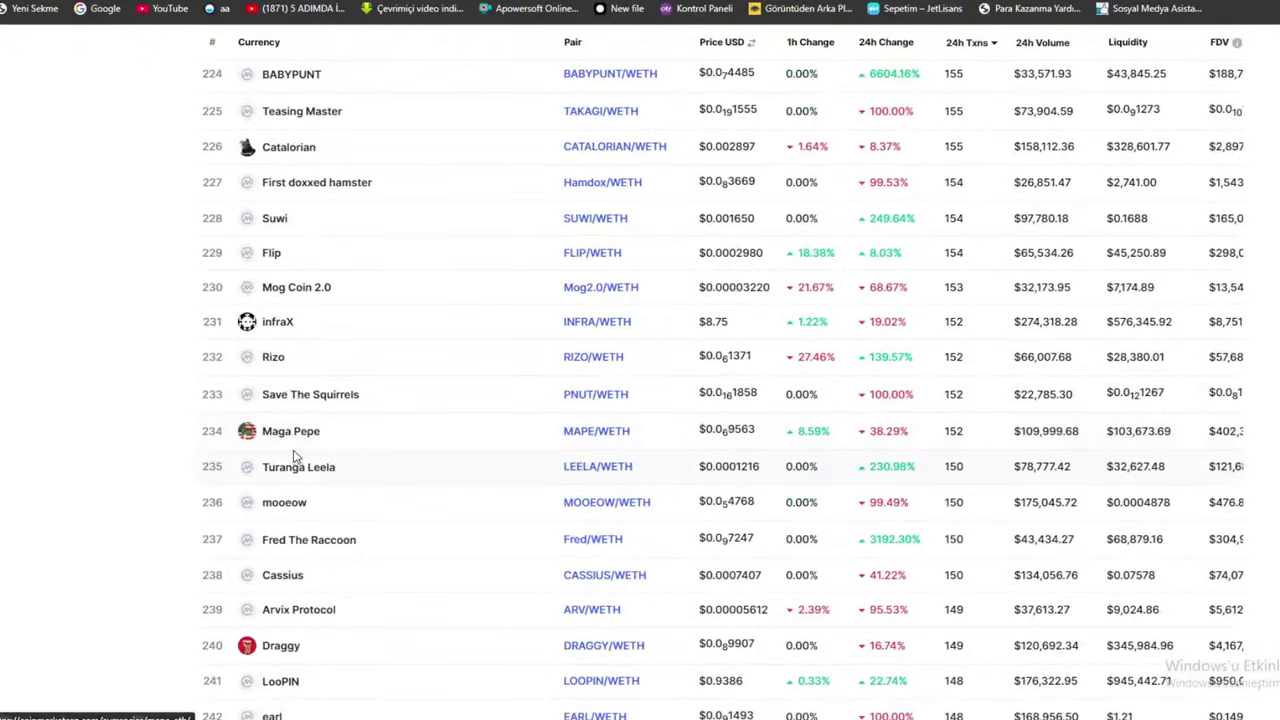
Open Maga Pepe's coin page, show its all-time price chart and review the exchanges in its markets table
left_click(294, 438)
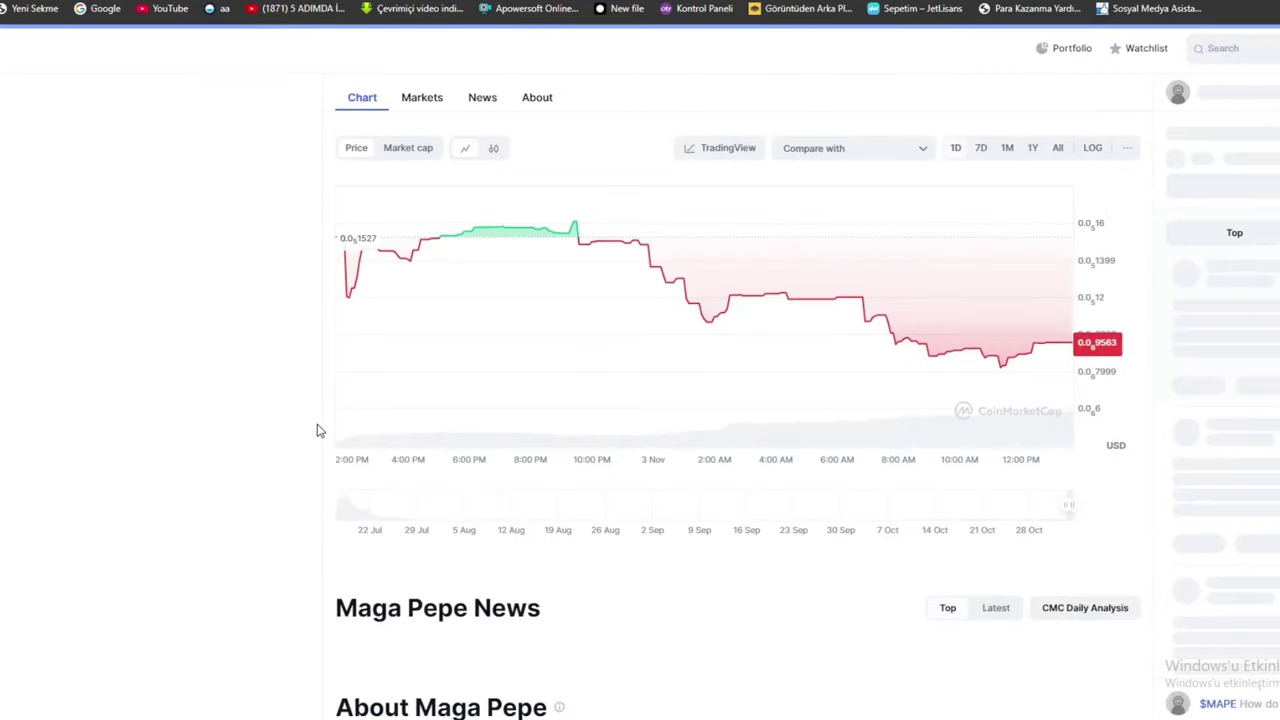
left_click(1050, 149)
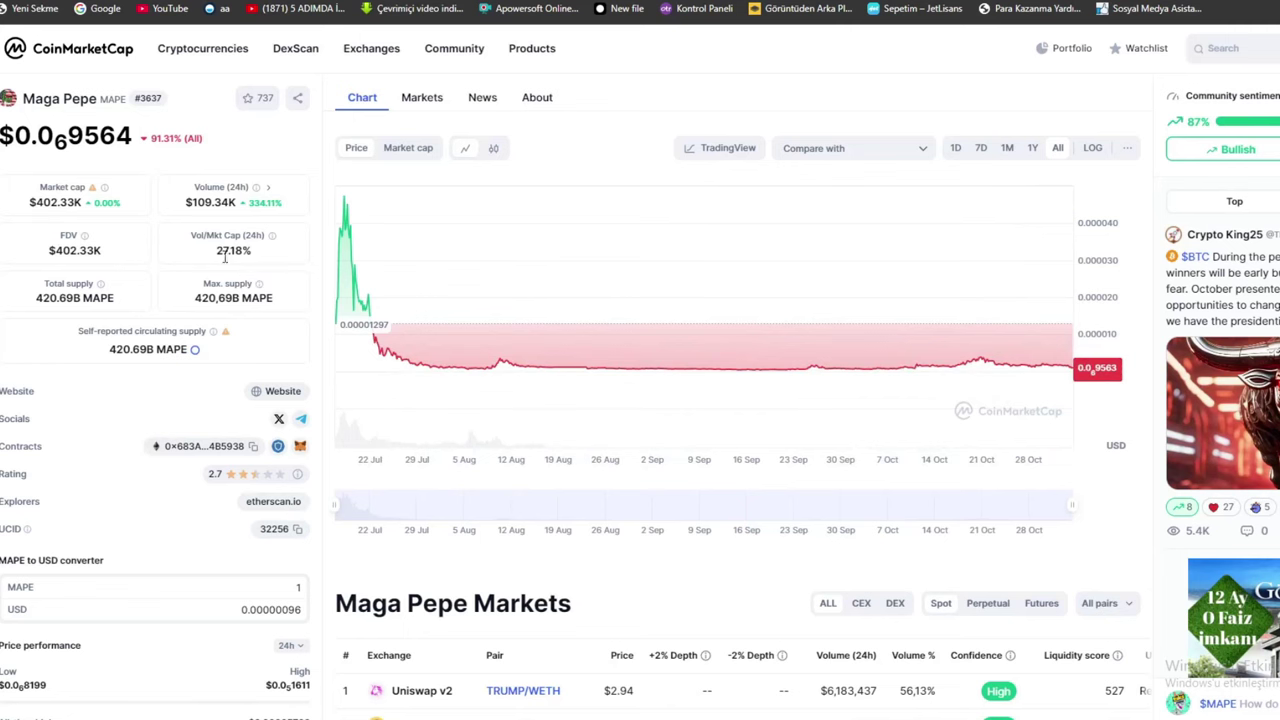
scroll(450, 400, "down", 5)
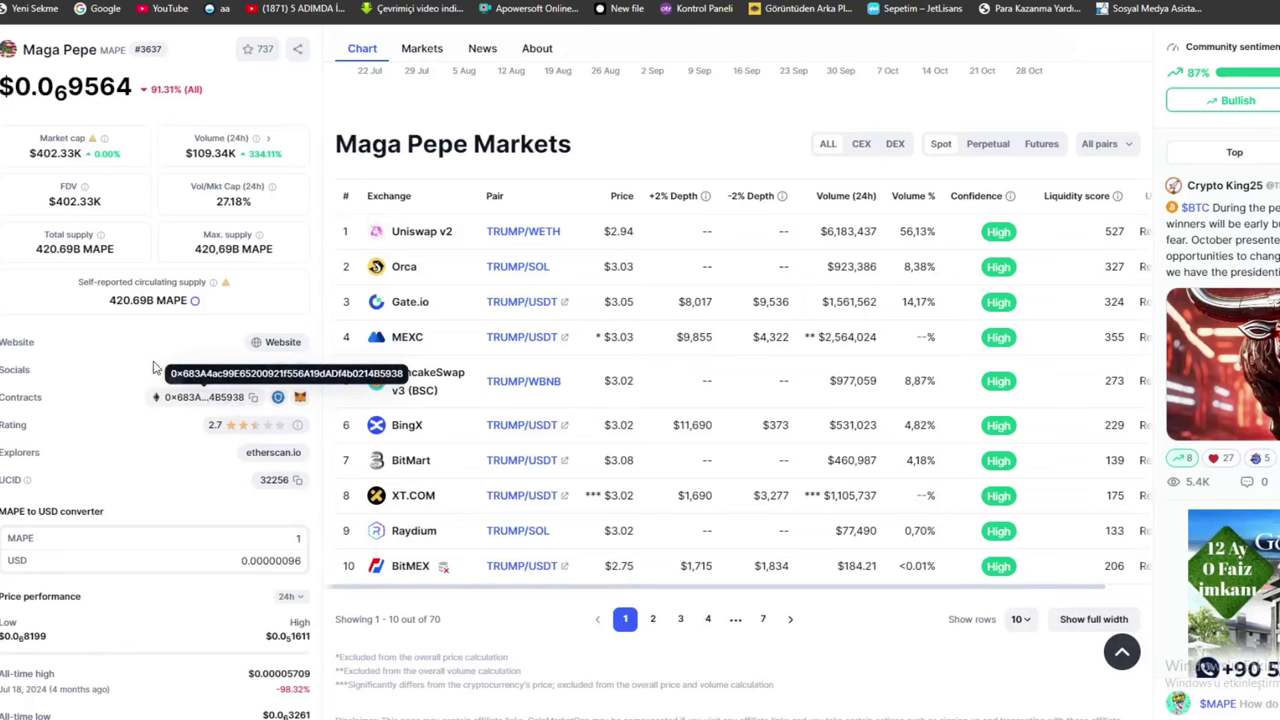
scroll(152, 362, "up", 4)
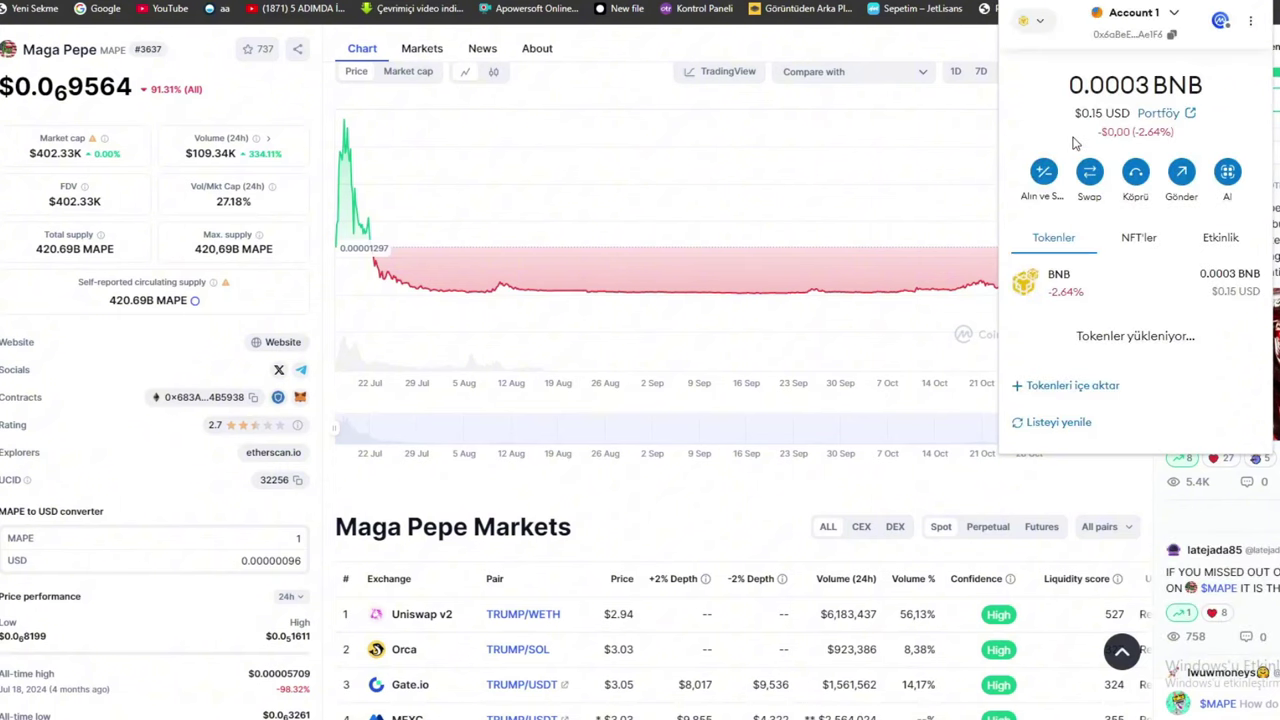
Switch the MetaMask wallet from Binance Smart Chain to Ethereum Mainnet and look over its token list
left_click(1032, 20)
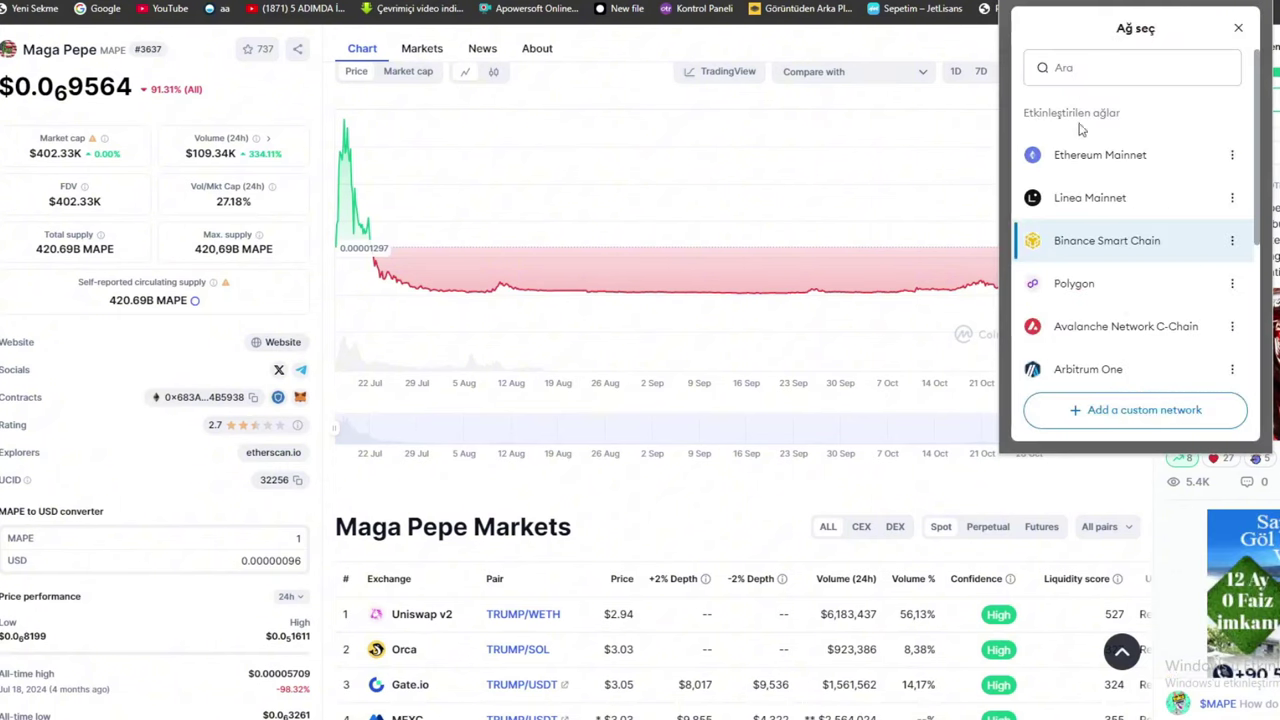
left_click(1087, 158)
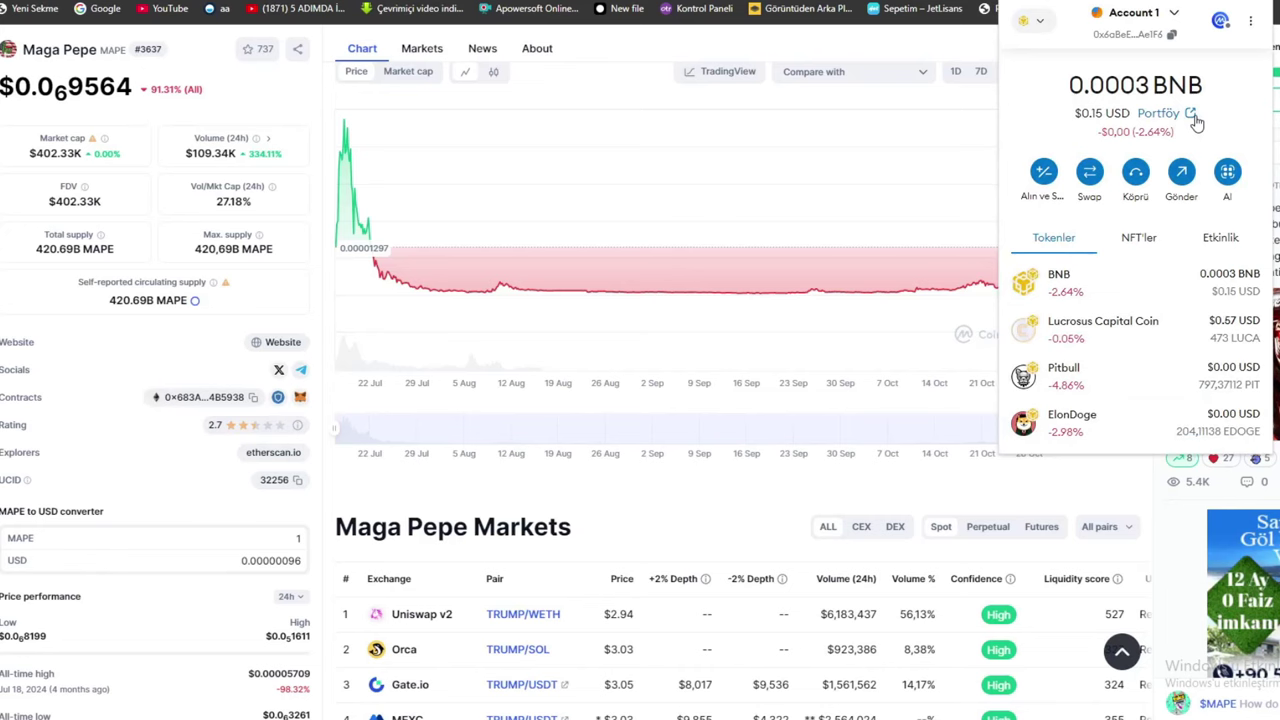
left_click(1148, 335)
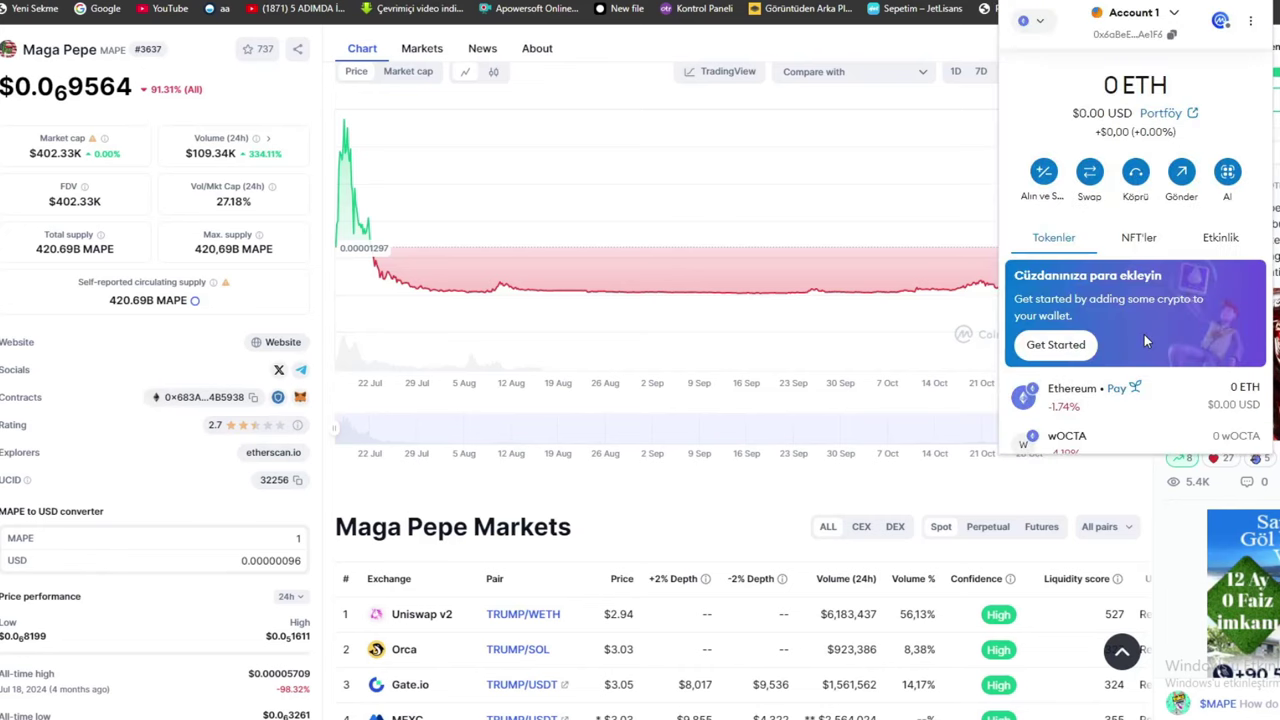
scroll(1140, 320, "down", 2)
scroll(1134, 306, "up", 2)
scroll(155, 375, "up", 1)
Copy Maga Pepe's contract address and set the network on the PancakeSwap swap page to Ethereum
left_click(212, 447)
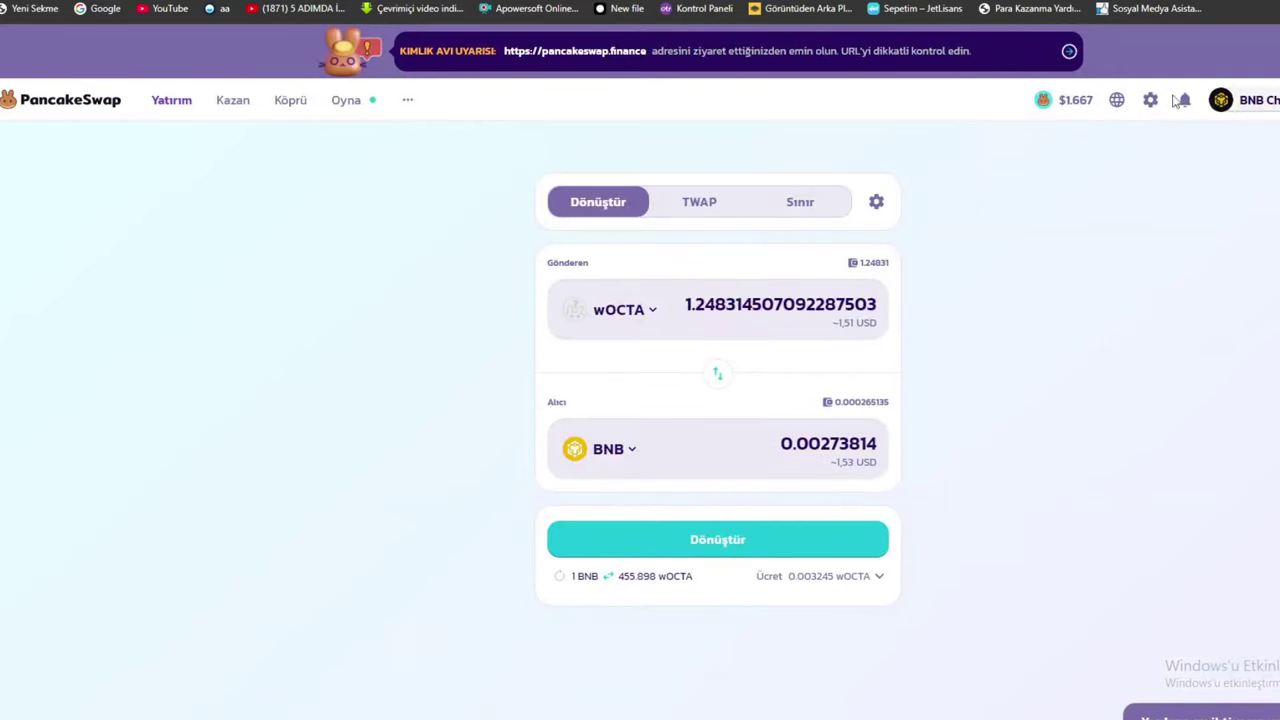
mouse_move(1245, 104)
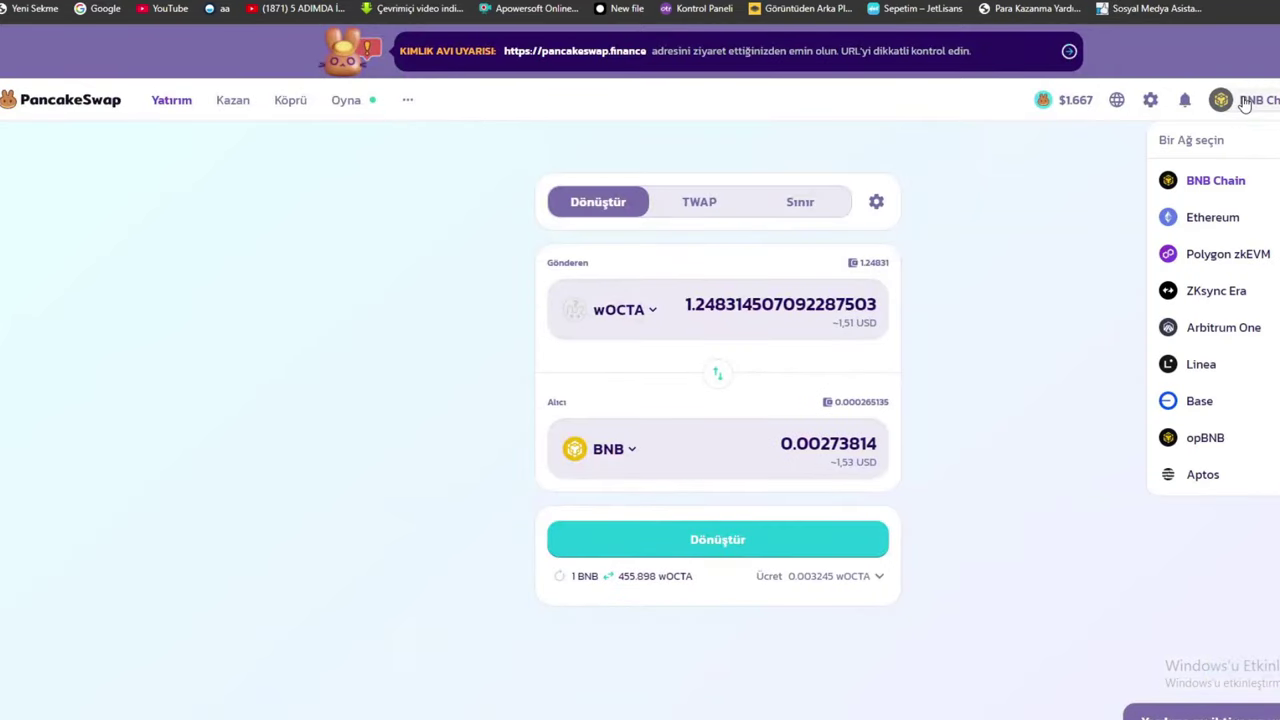
left_click(1212, 217)
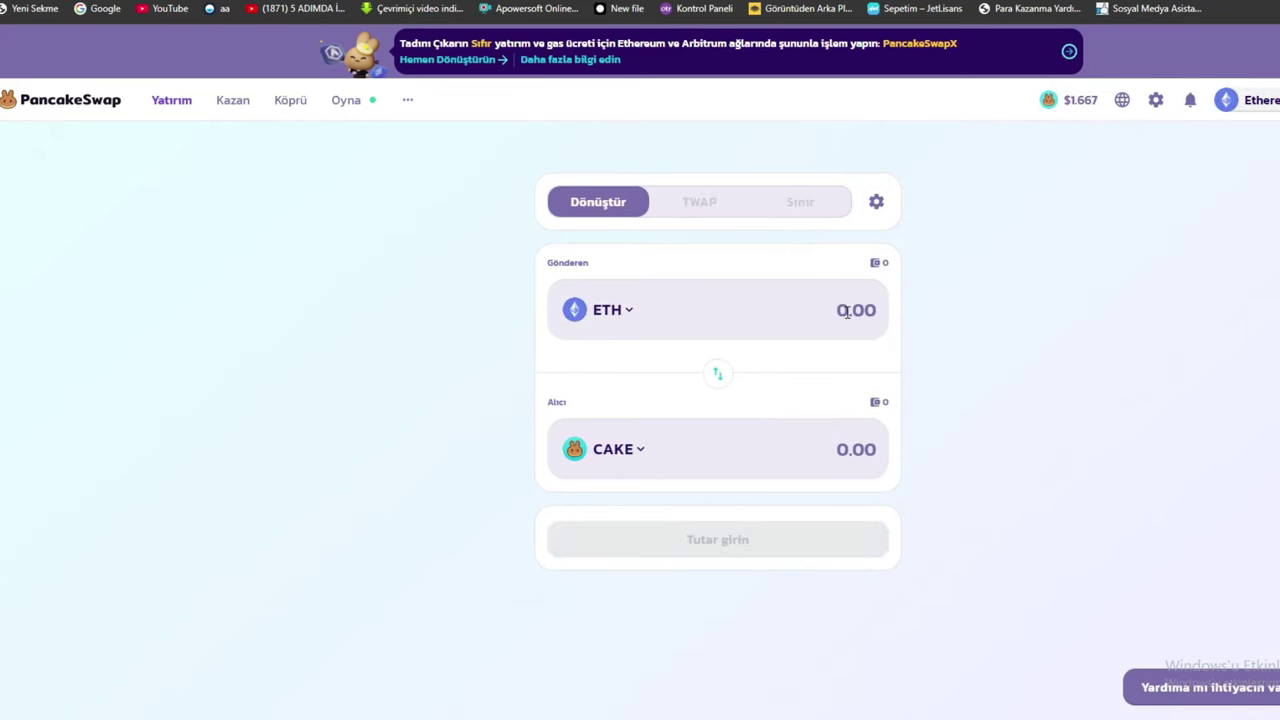
Find MAPE (MAGA Pepe) by its copied contract address and choose it as the token to receive
left_click(641, 465)
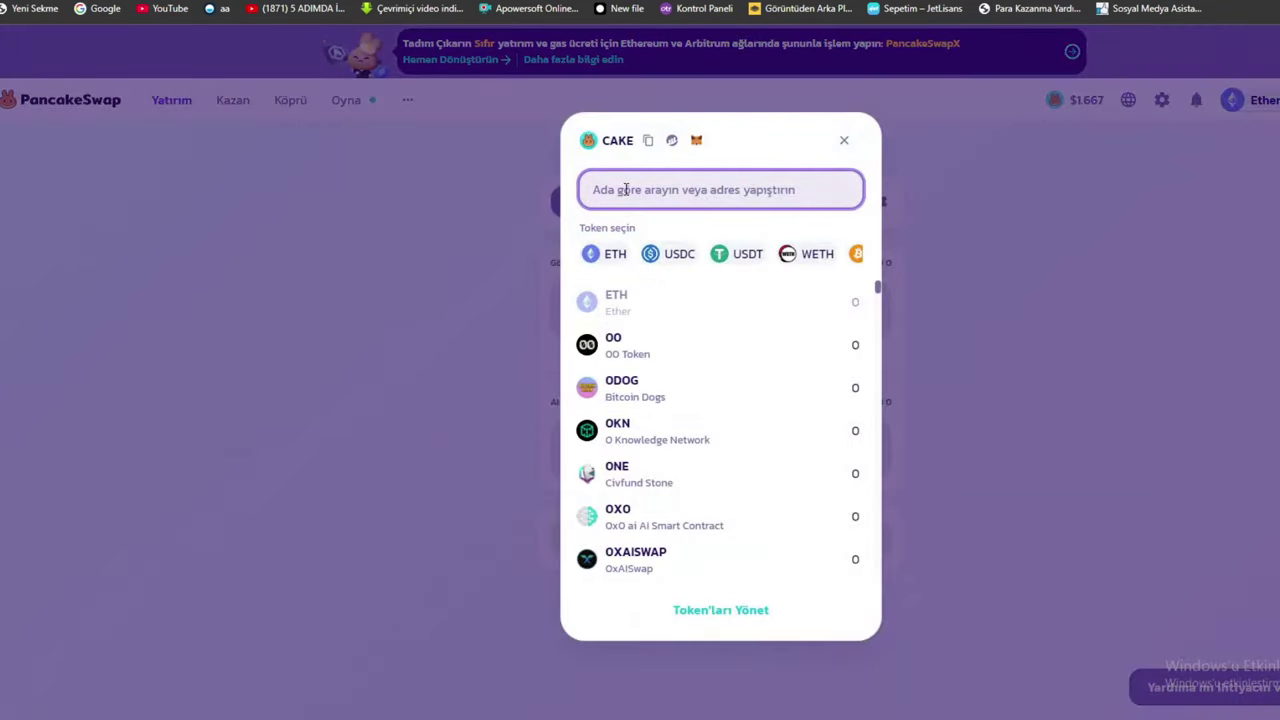
key("ctrl+v")
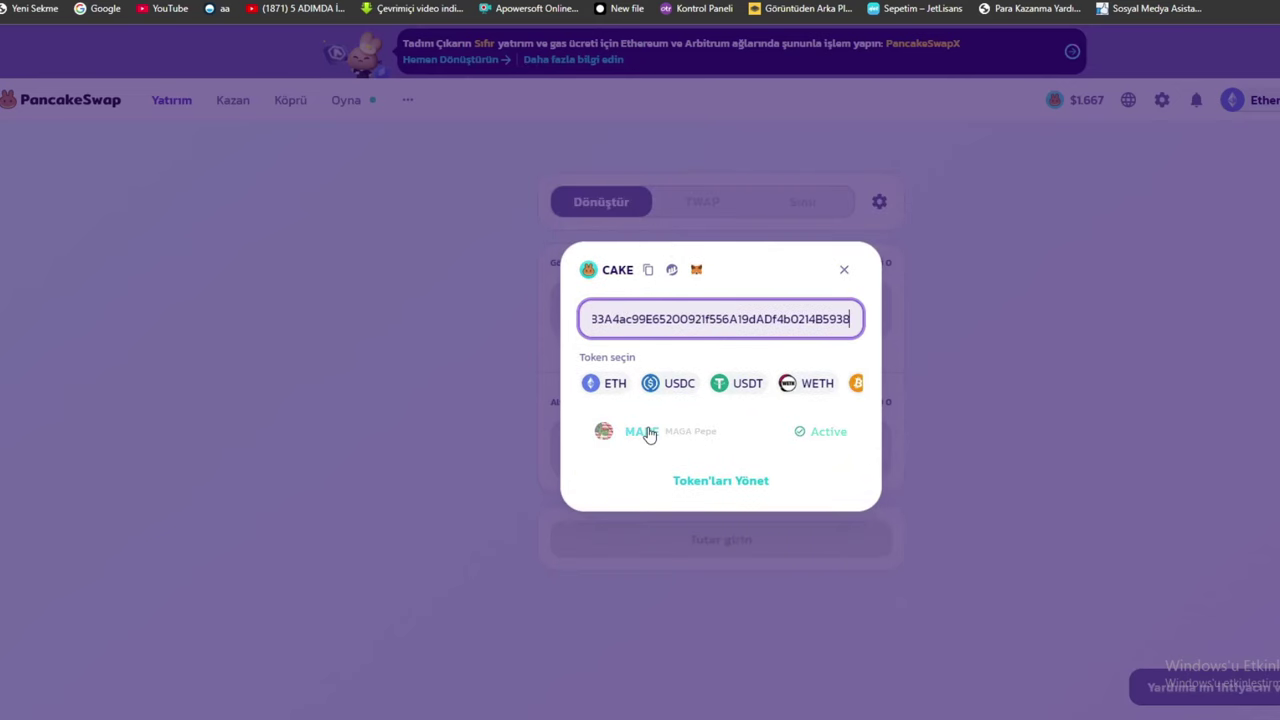
left_click(687, 440)
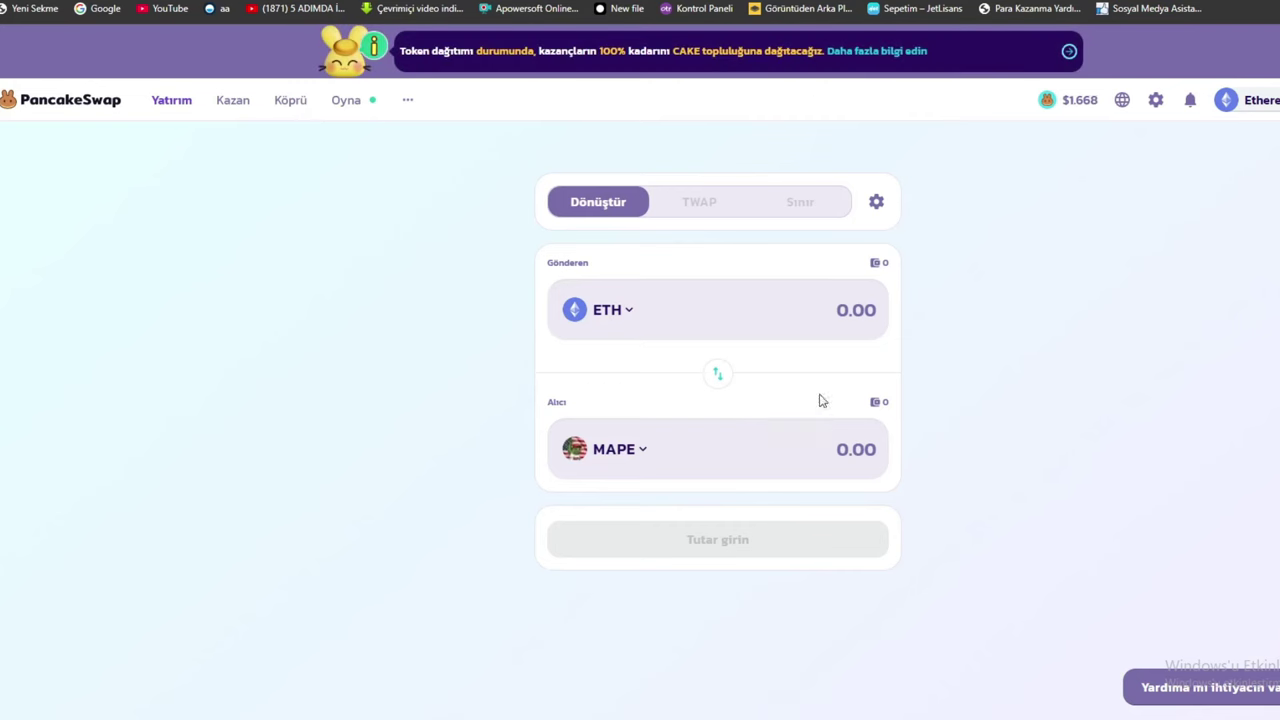
Set the amount of ETH to swap for MAPE to 0.01
left_click(842, 308)
type("1")
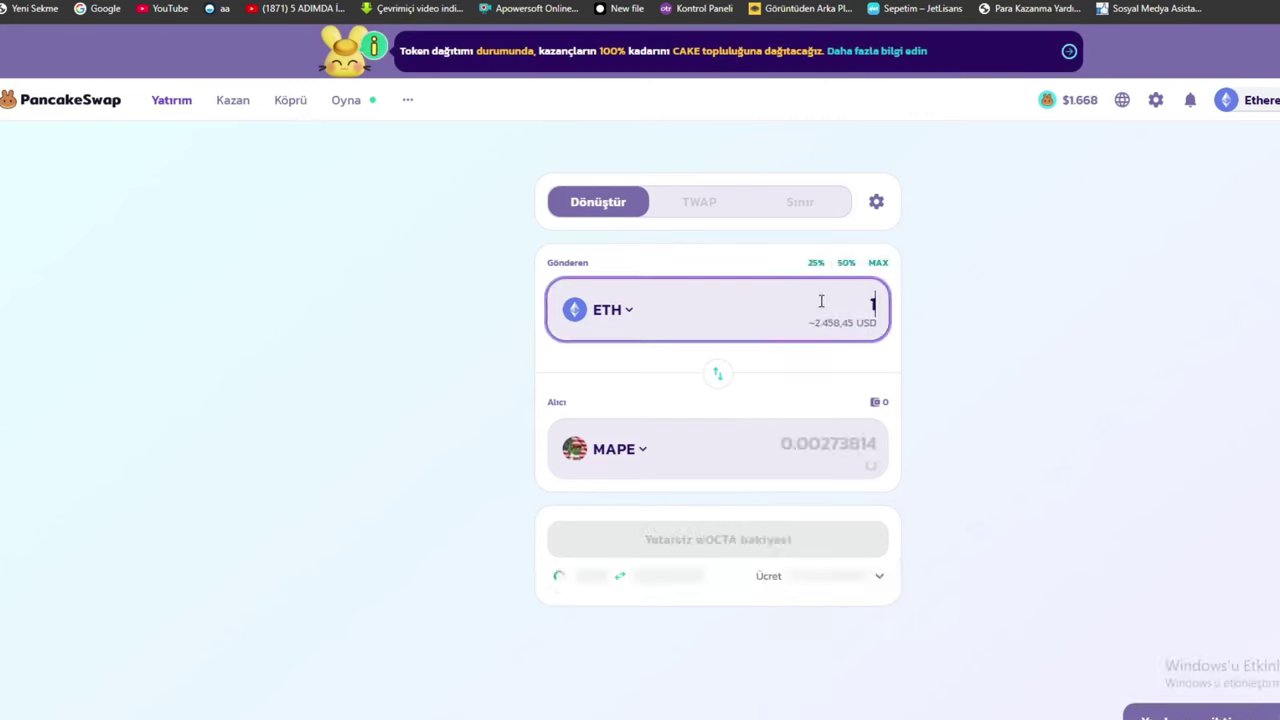
left_click(878, 375)
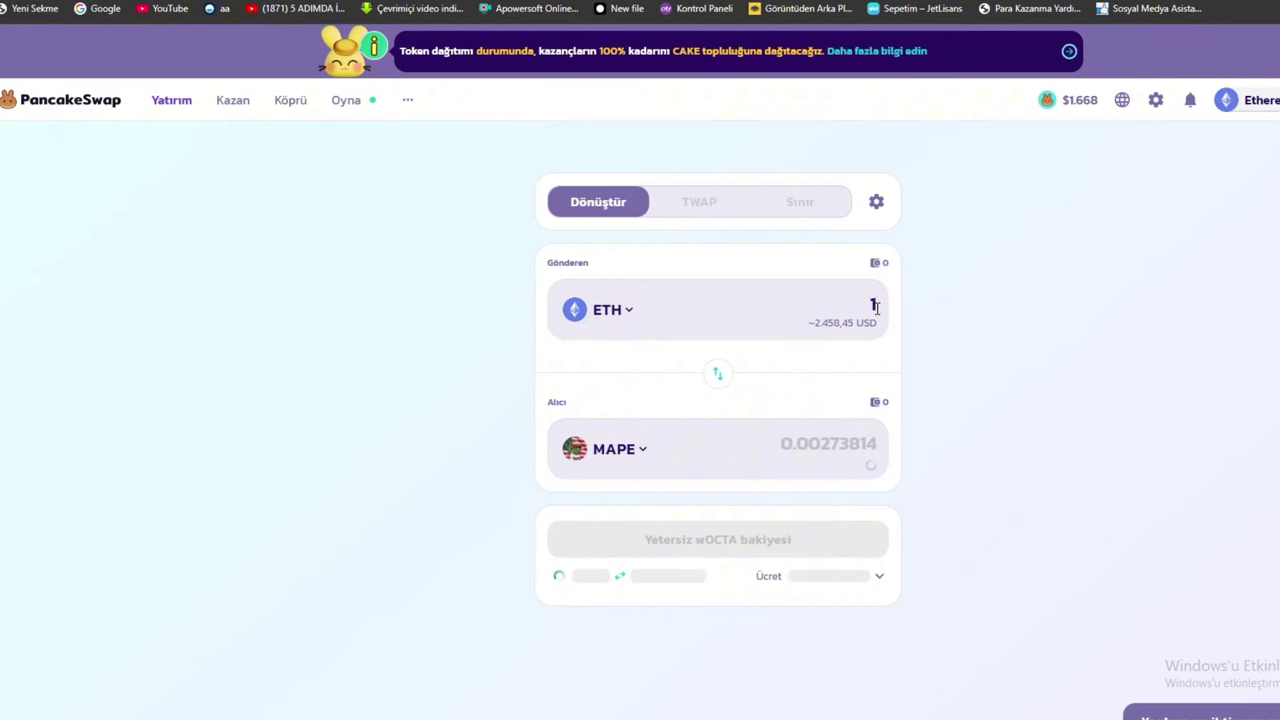
left_click(872, 306)
type("0.0")
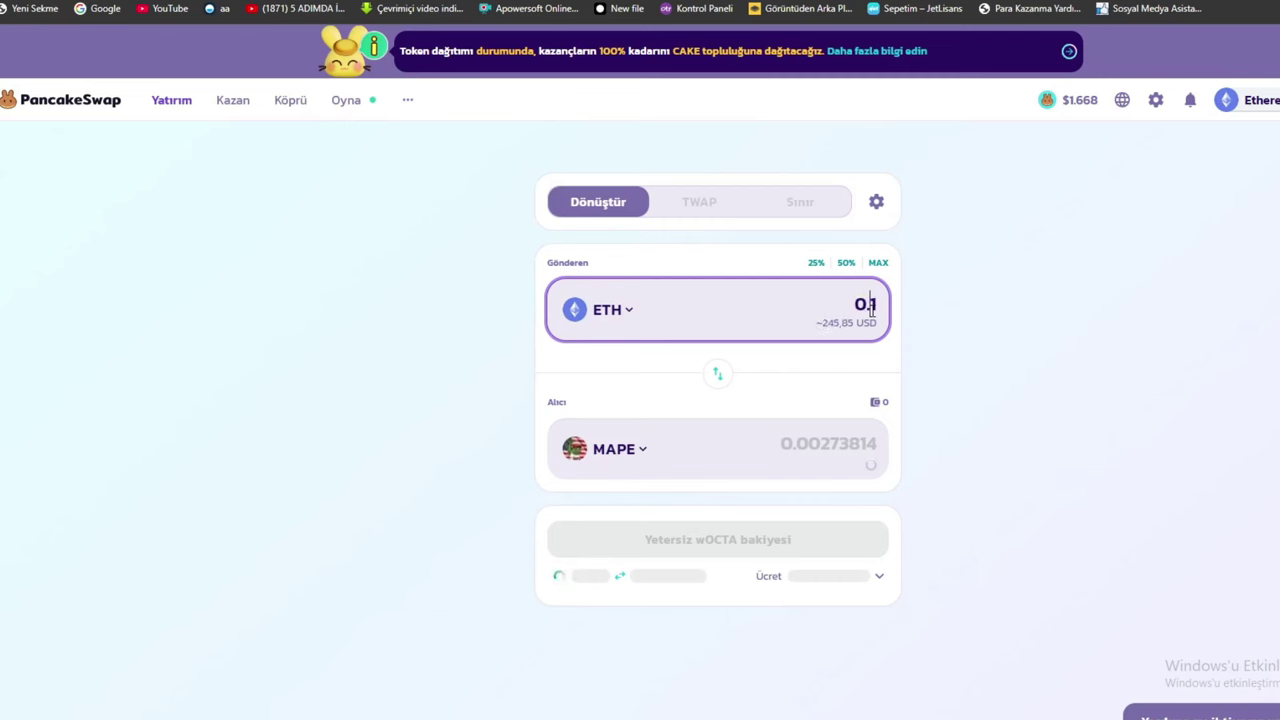
left_click(879, 354)
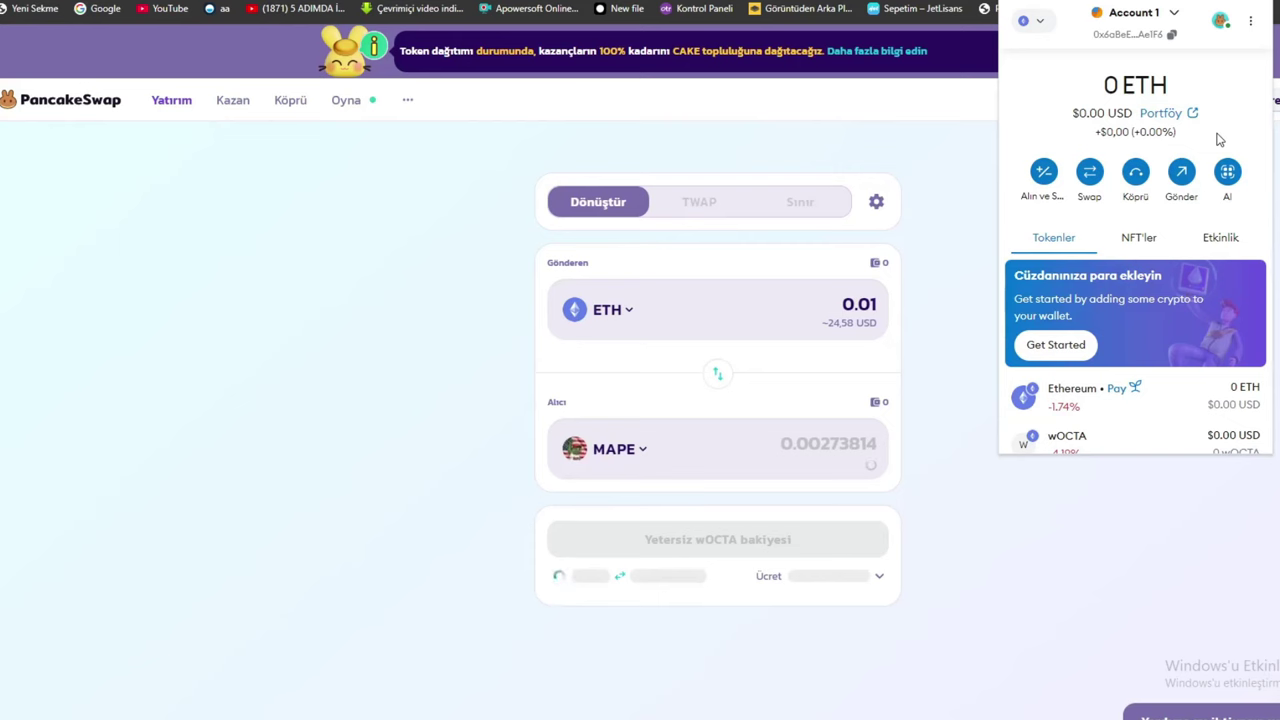
Check the ETH and token balances in the MetaMask wallet on Ethereum, then return to the swap form
scroll(1222, 145, "down", 2)
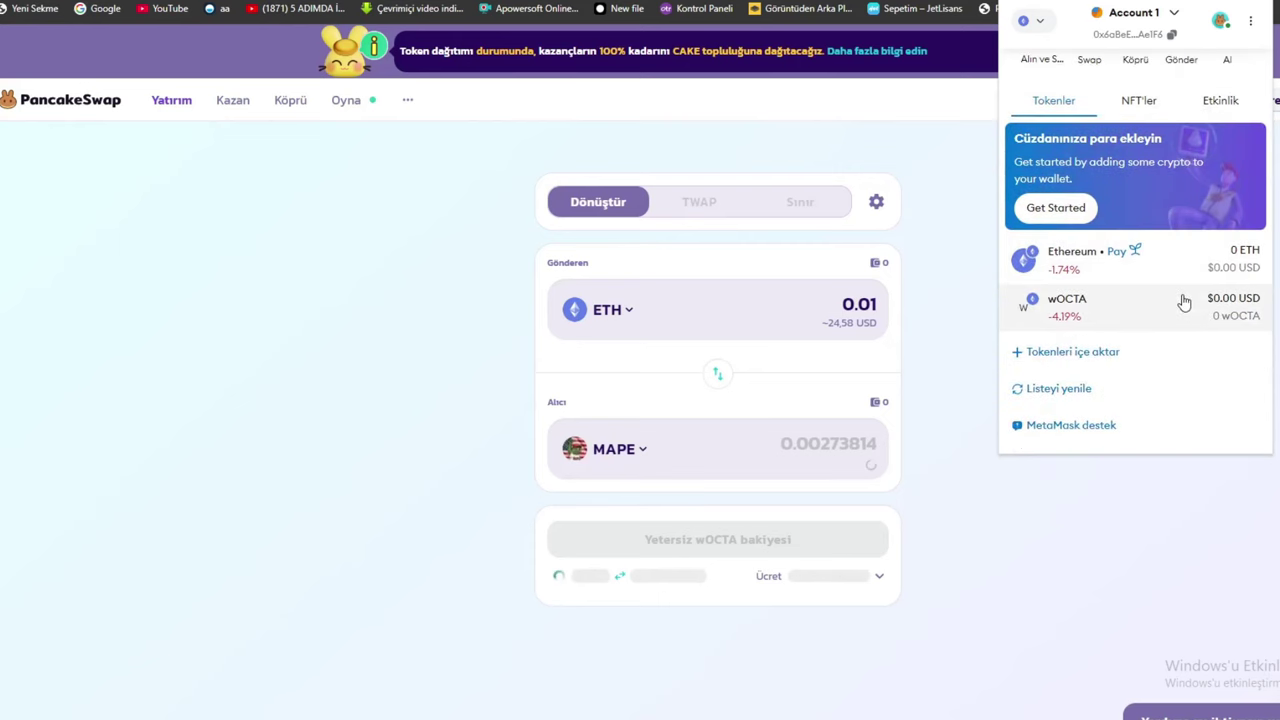
scroll(1183, 302, "up", 3)
scroll(1178, 305, "down", 1)
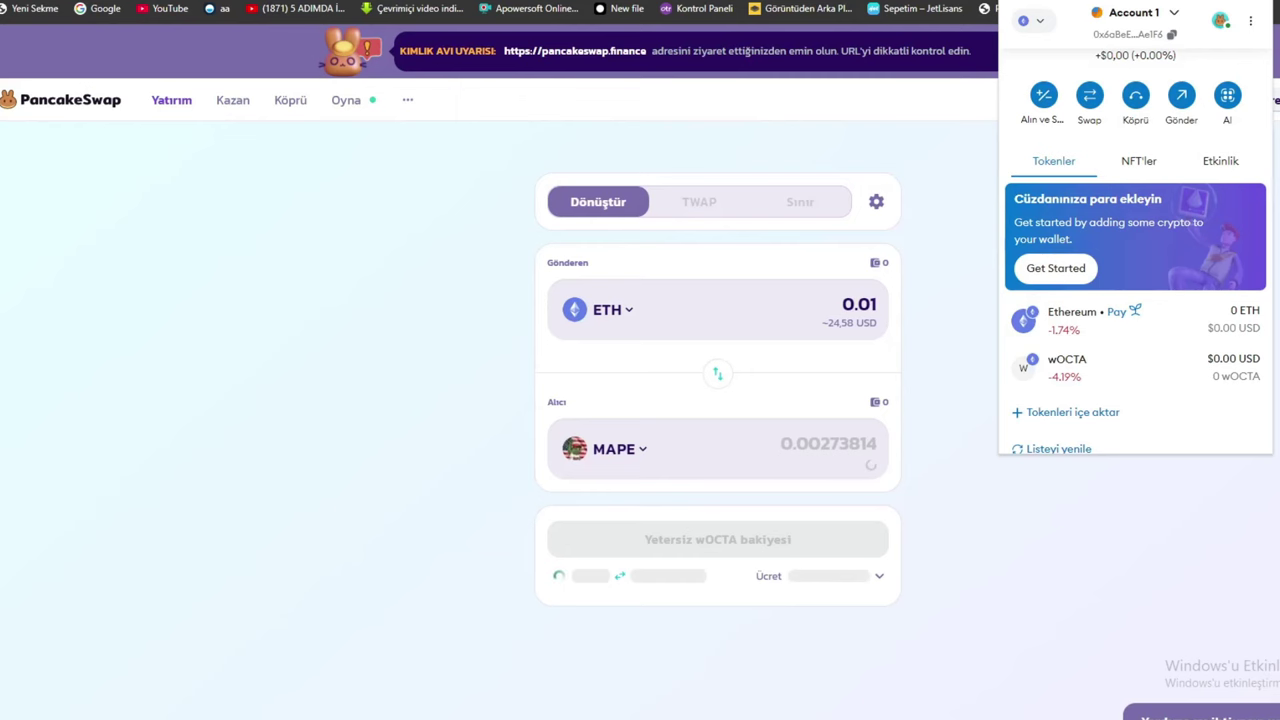
left_click(1231, 303)
scroll(957, 403, "down", 3)
scroll(960, 403, "up", 3)
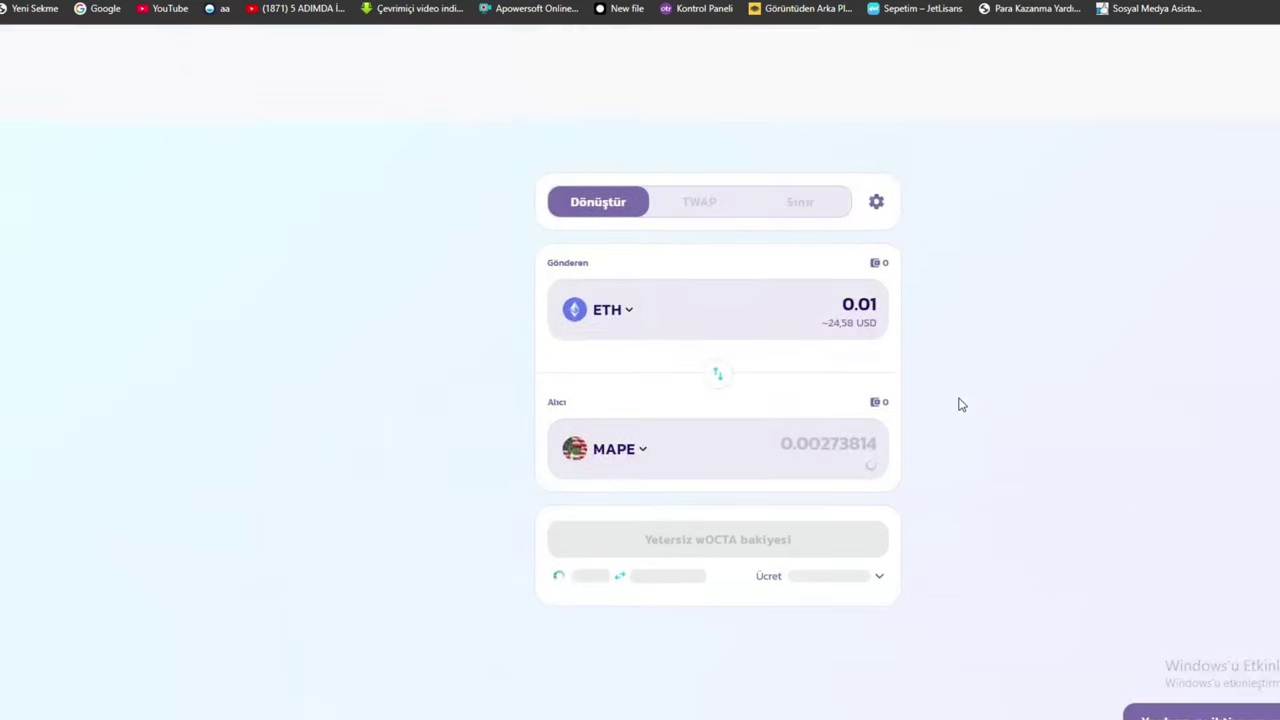